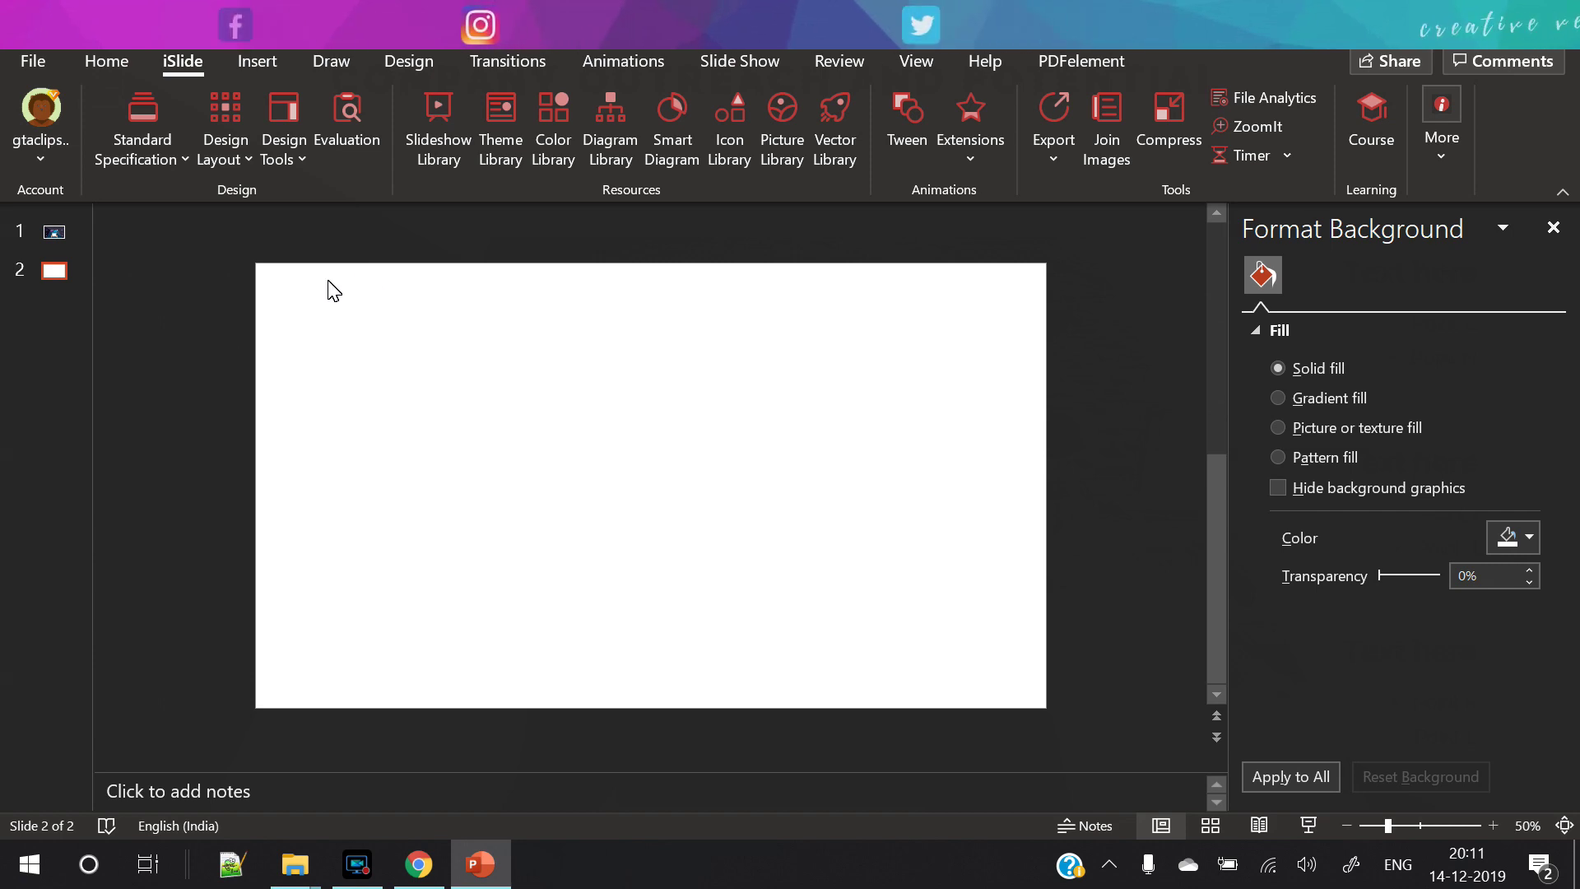
# Step: Apply the Uniform Font settings with Raleway as East Asian font and Arial as Latin font in Theme Mode
pyautogui.click(165, 164)
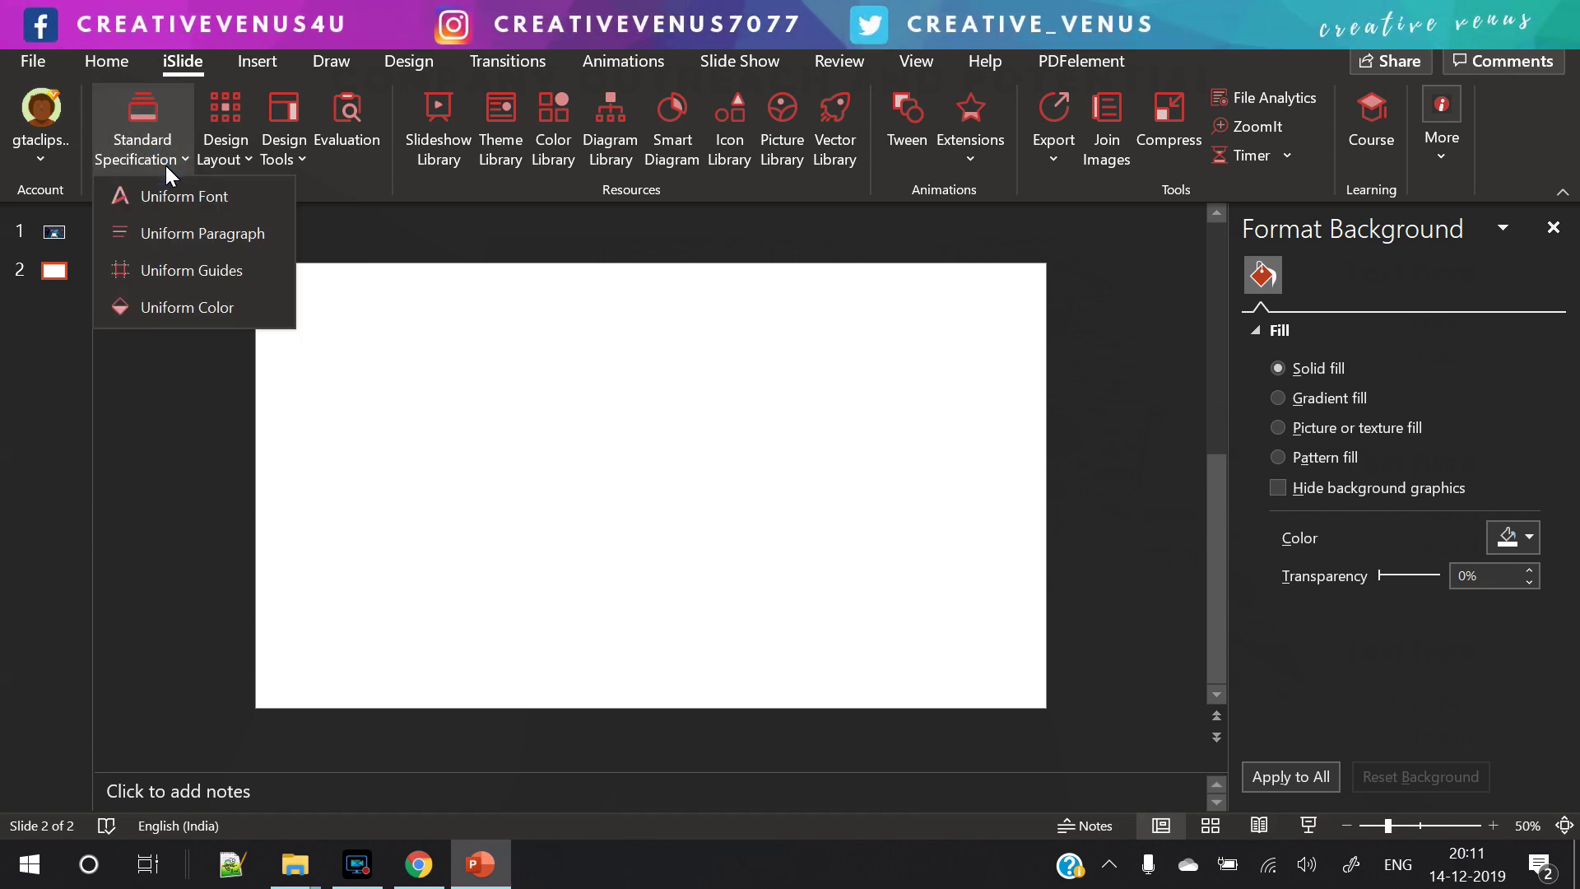
pyautogui.click(166, 195)
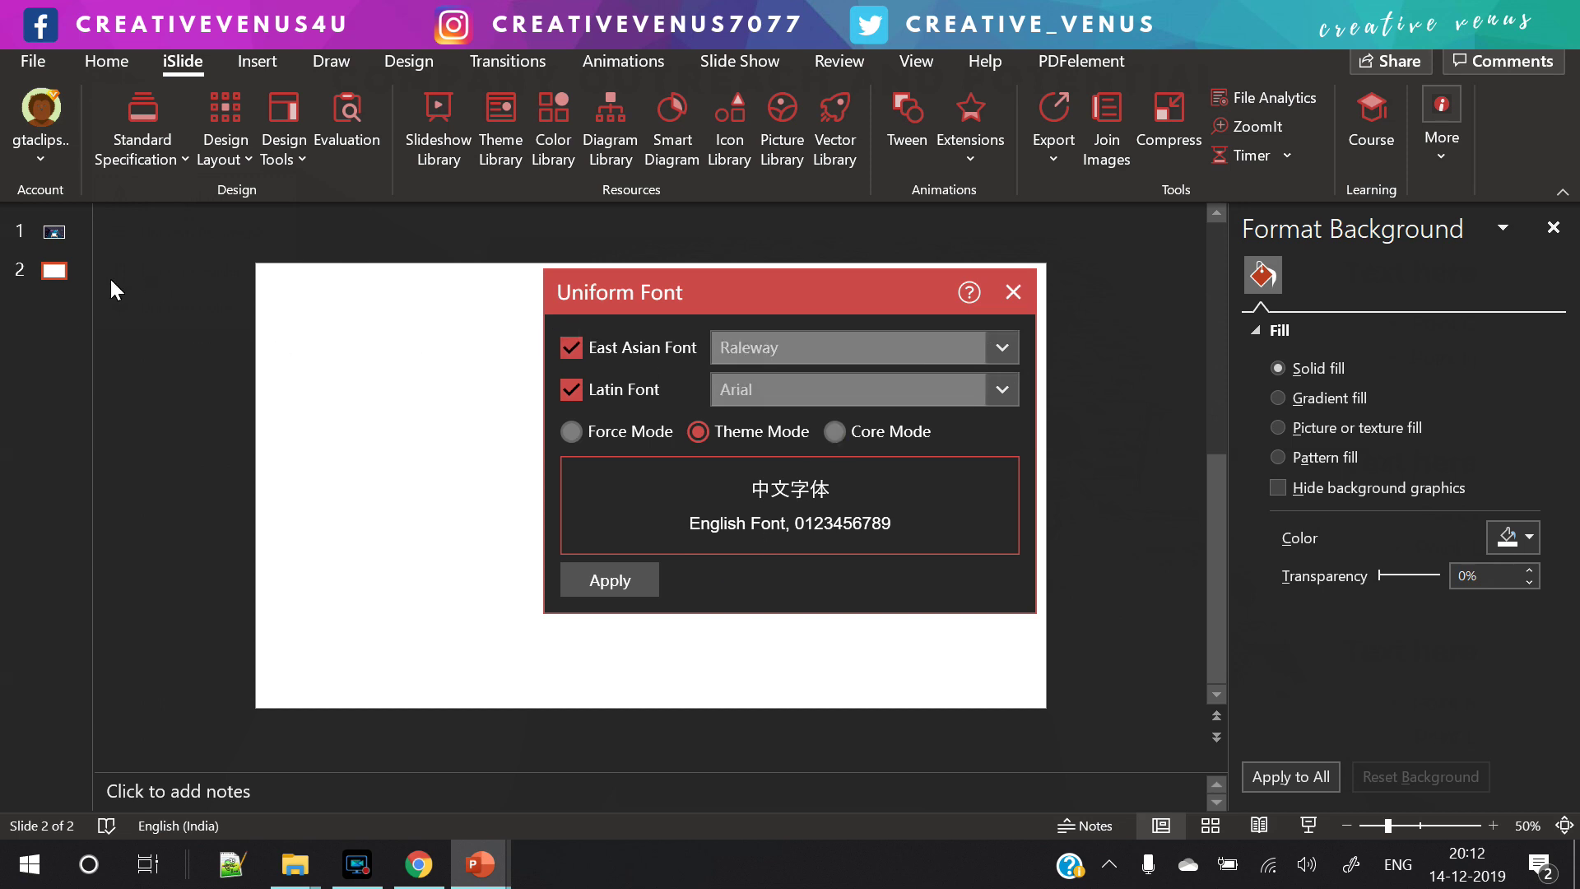
pyautogui.click(790, 400)
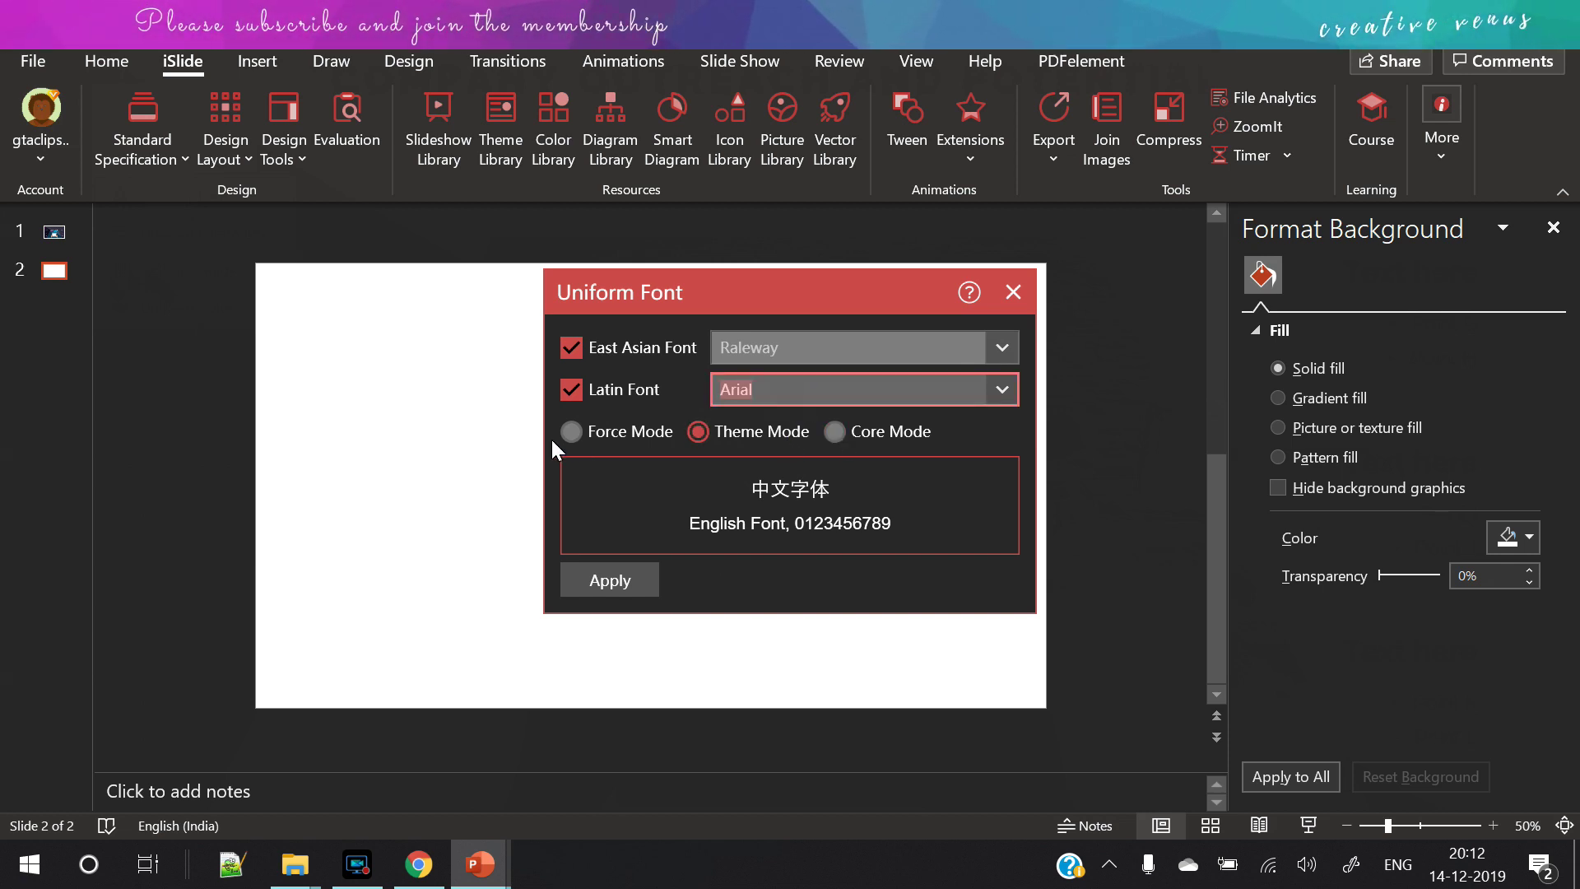
pyautogui.click(609, 577)
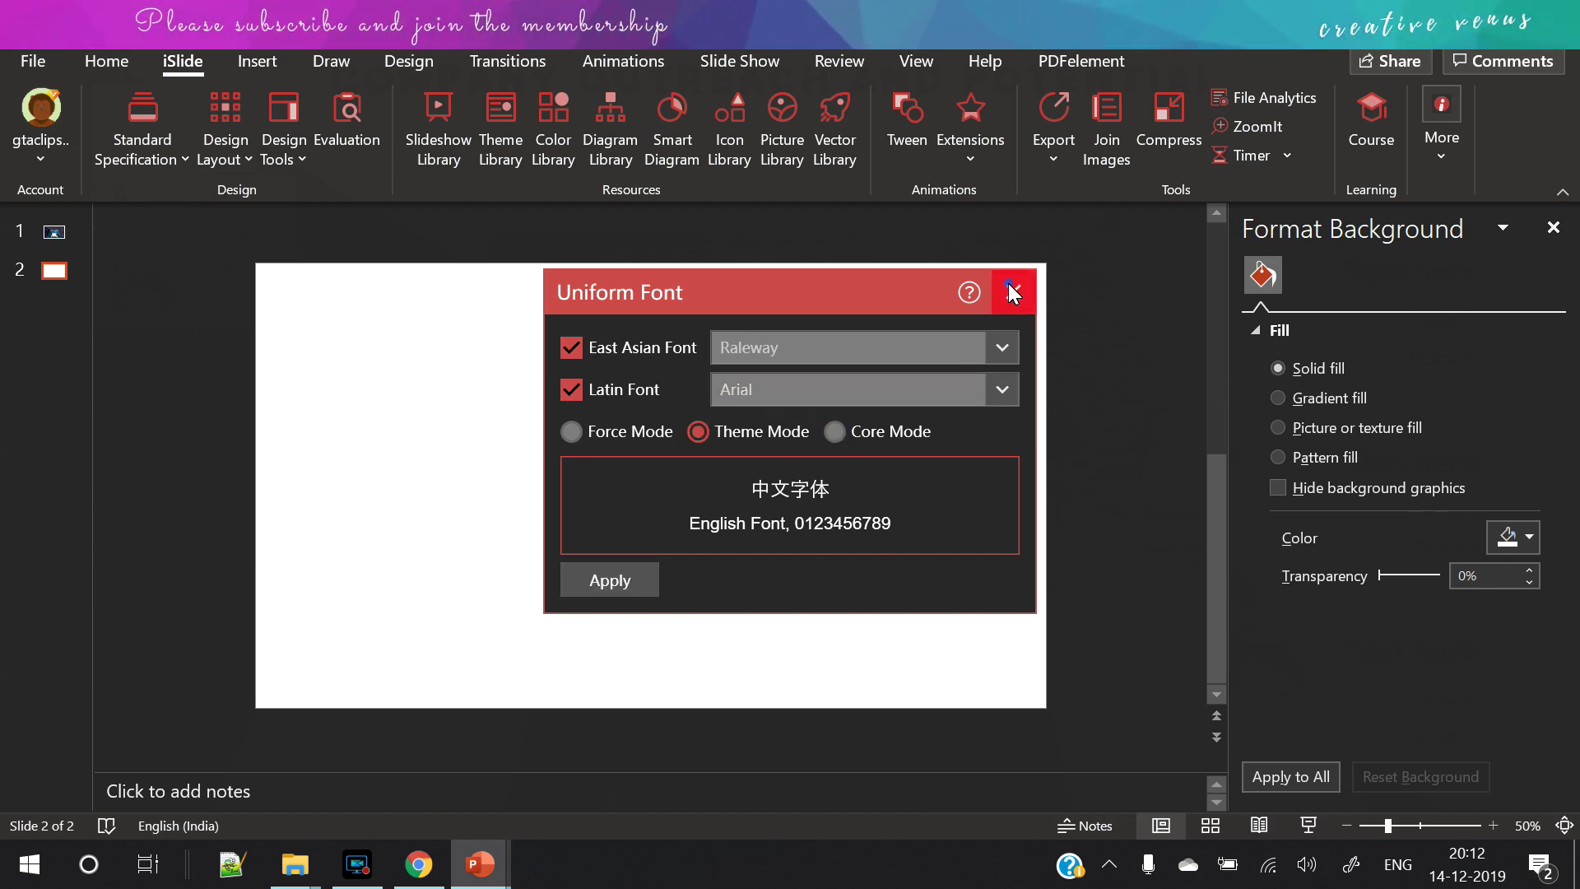
pyautogui.click(1009, 283)
# Step: Review the options offered by Uniform Paragraph and Uniform Guides without applying any changes
pyautogui.click(147, 163)
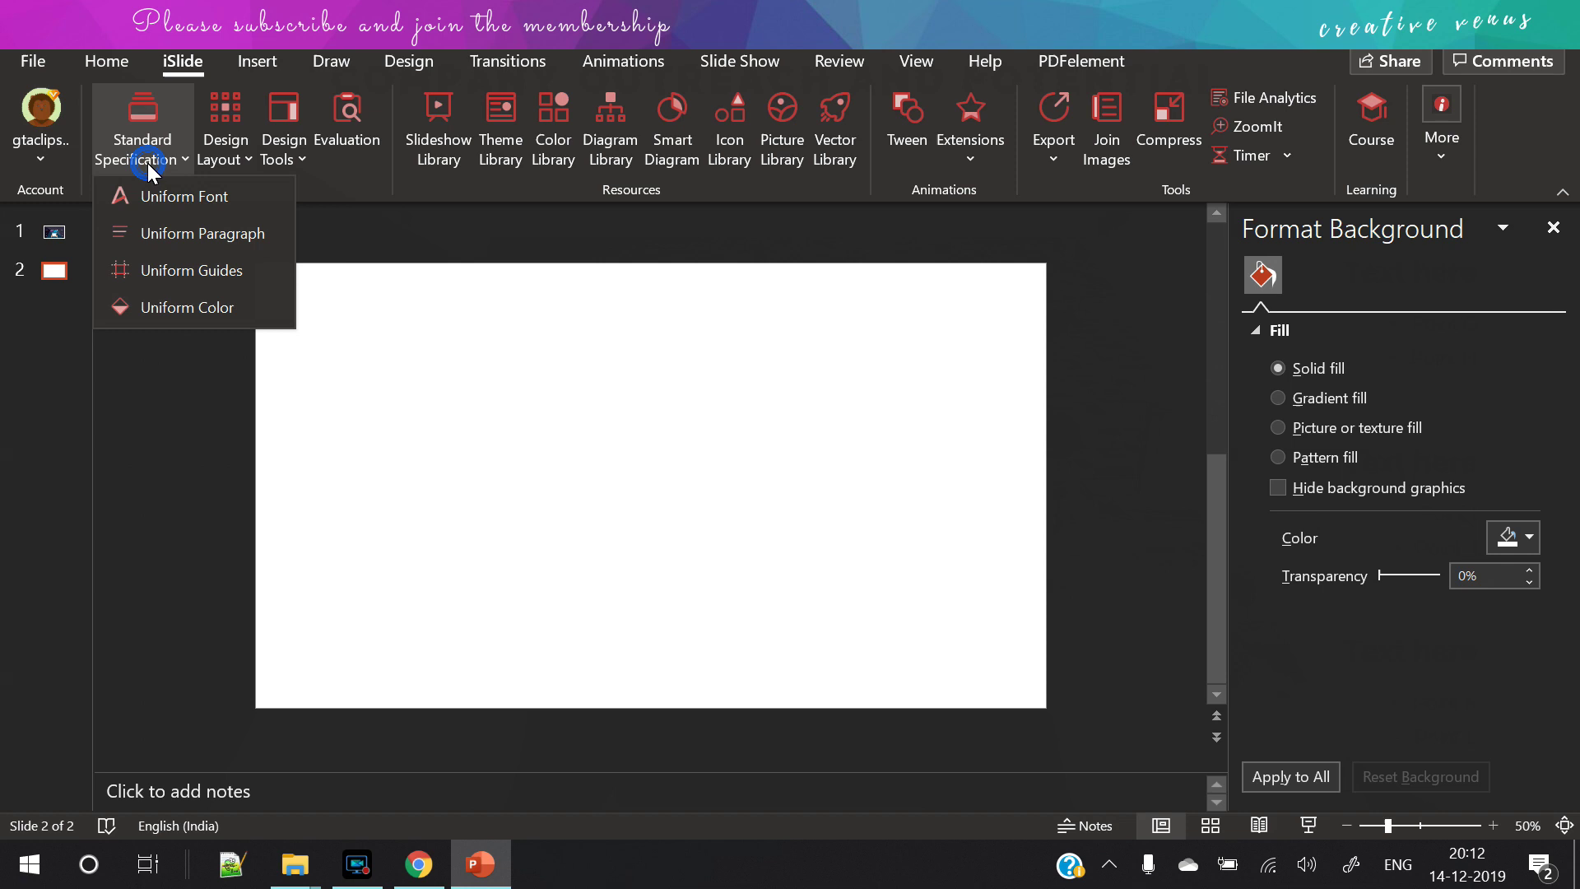
pyautogui.click(170, 230)
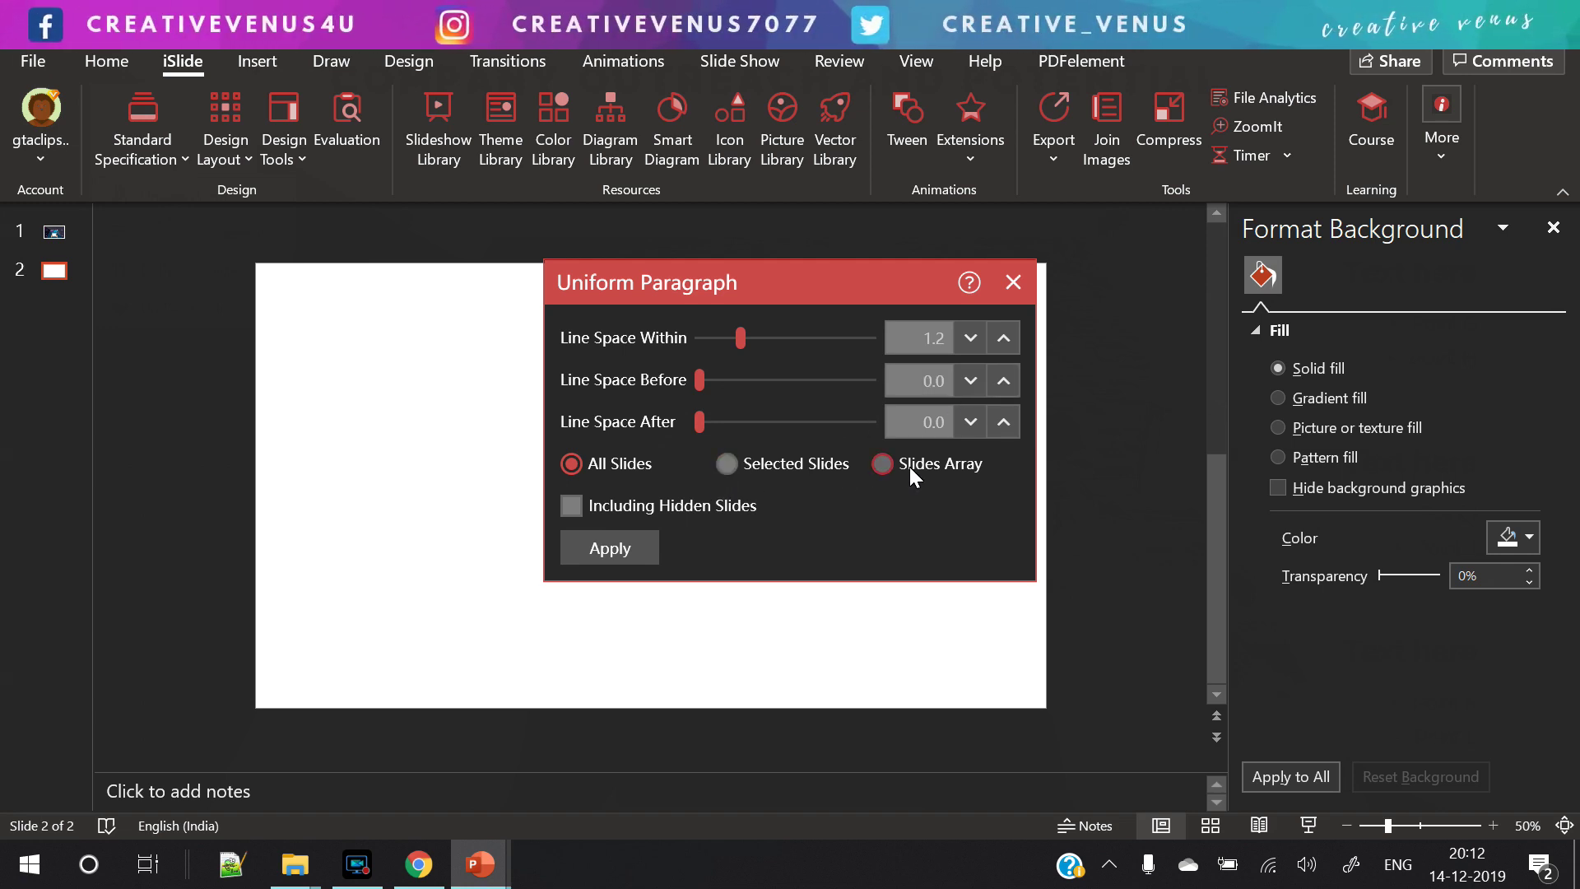
pyautogui.click(1013, 282)
pyautogui.click(156, 159)
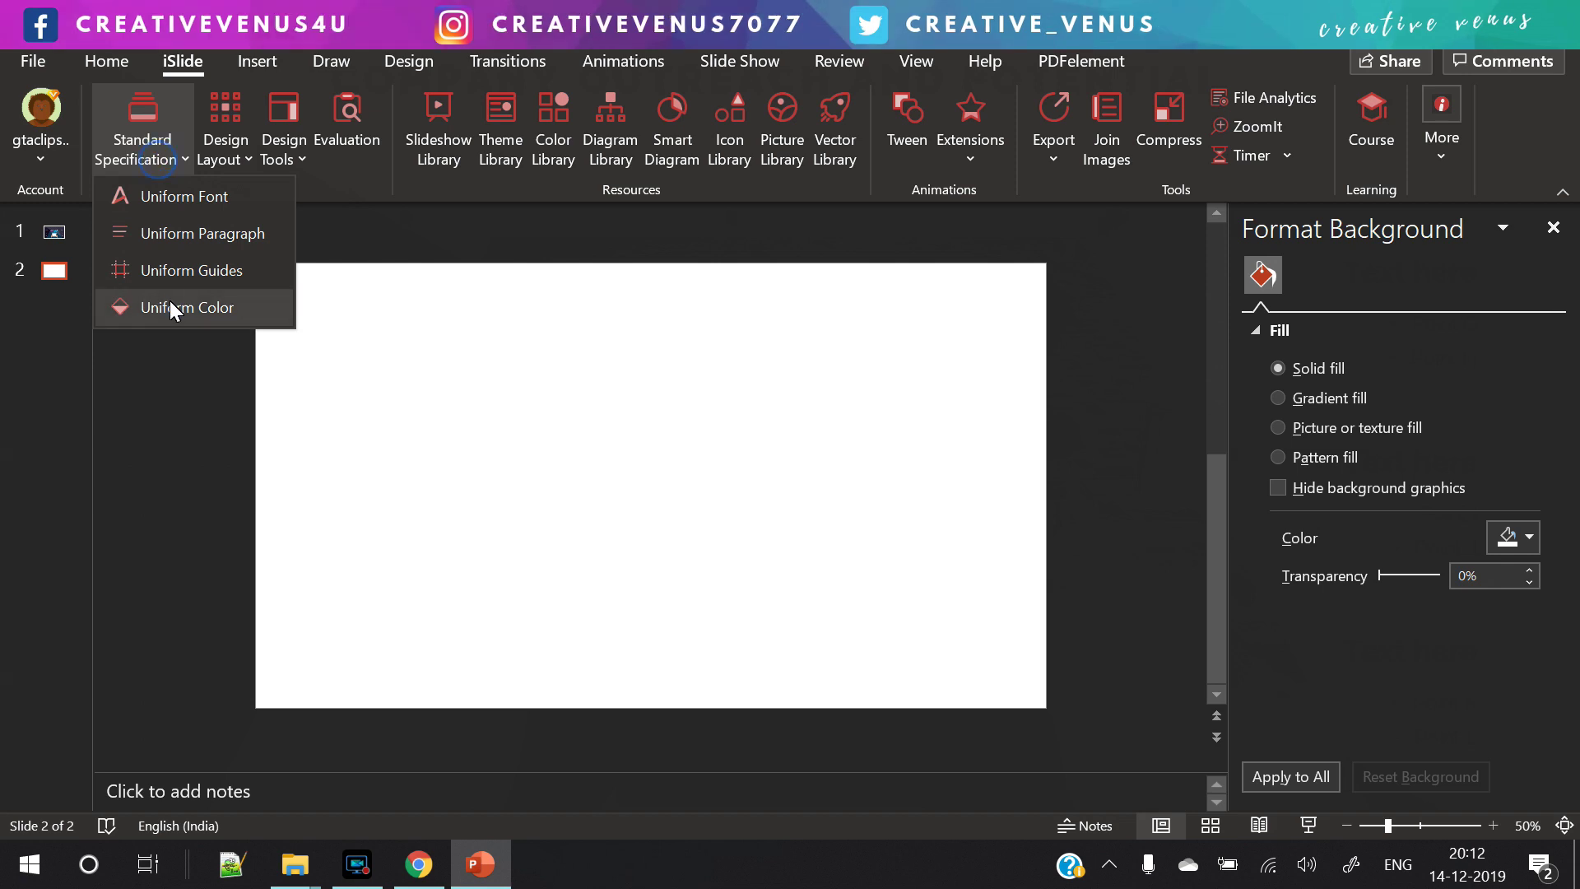
pyautogui.click(172, 276)
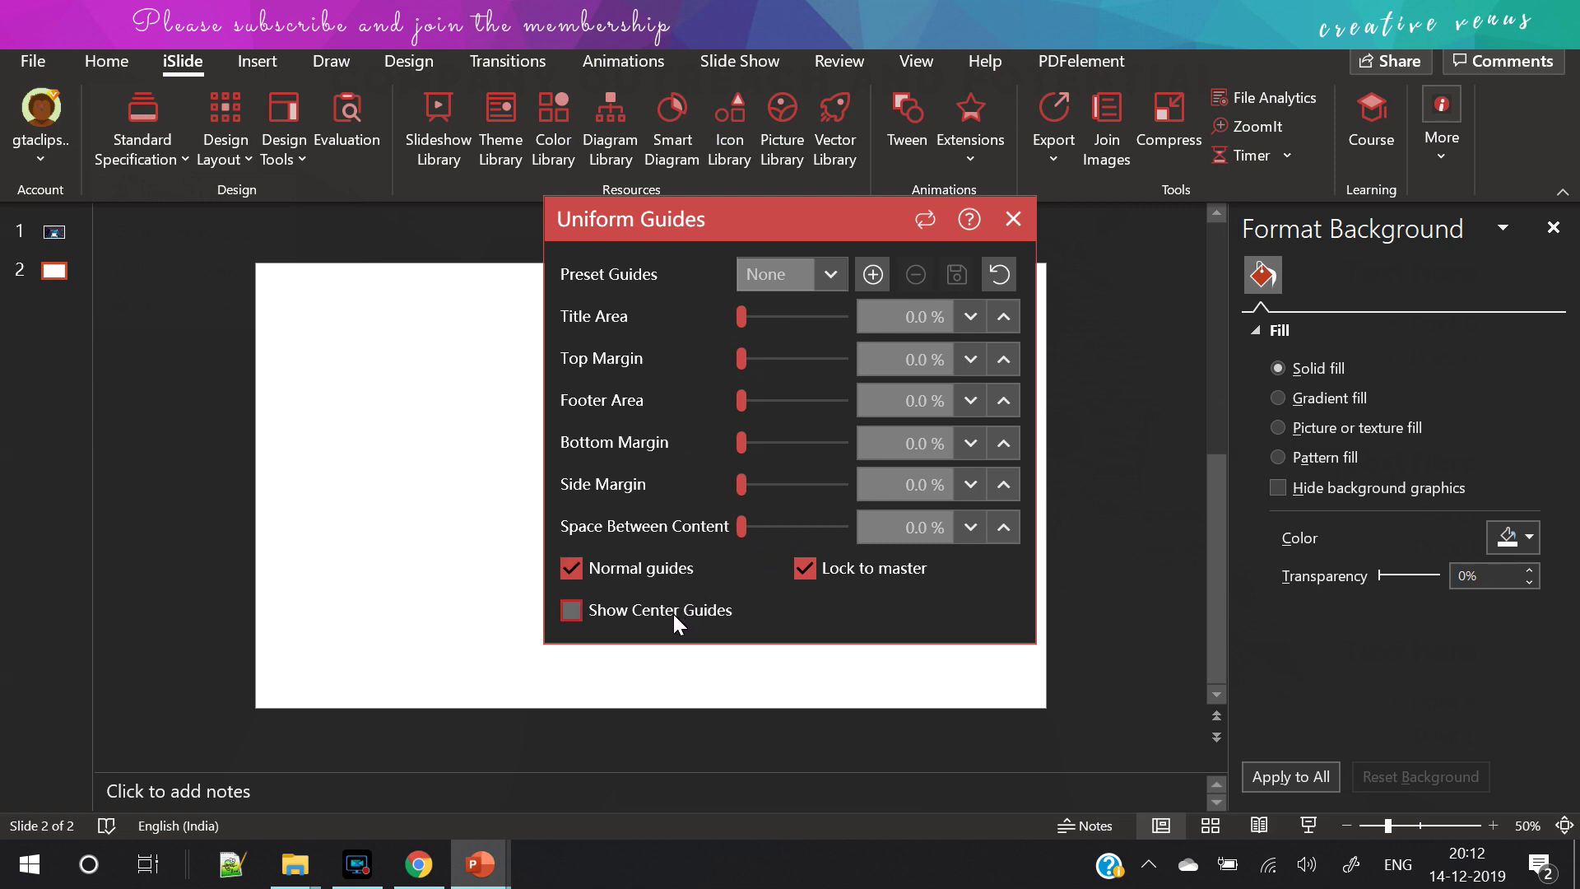
pyautogui.click(1015, 219)
# Step: Inspect the existing colors in Uniform Color, choose the cyan theme color, and apply the settings to all slides
pyautogui.click(144, 157)
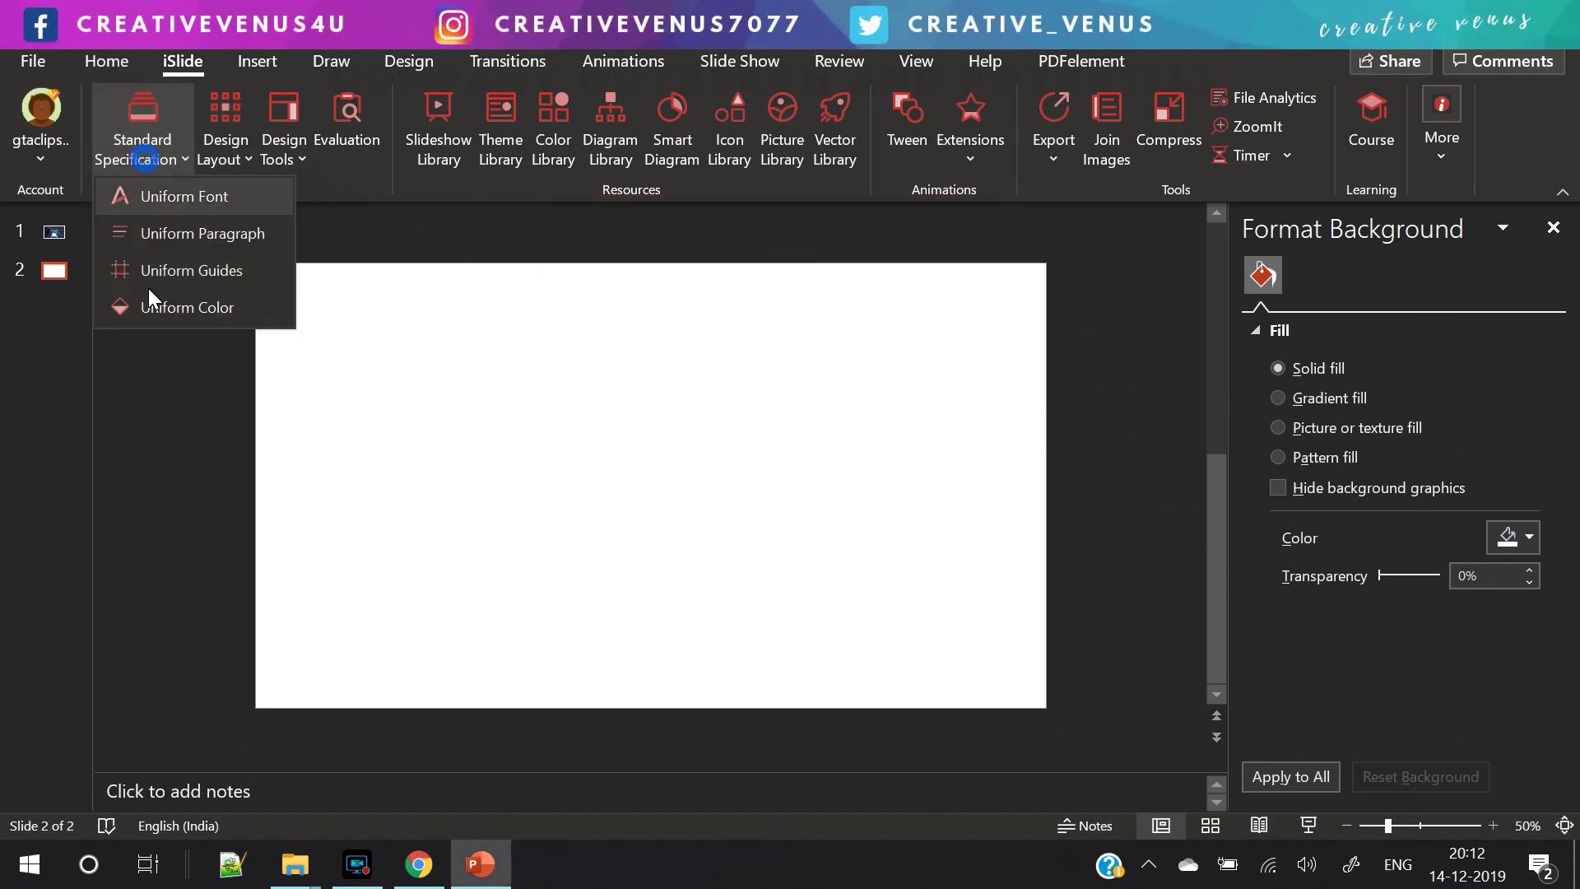
pyautogui.click(165, 309)
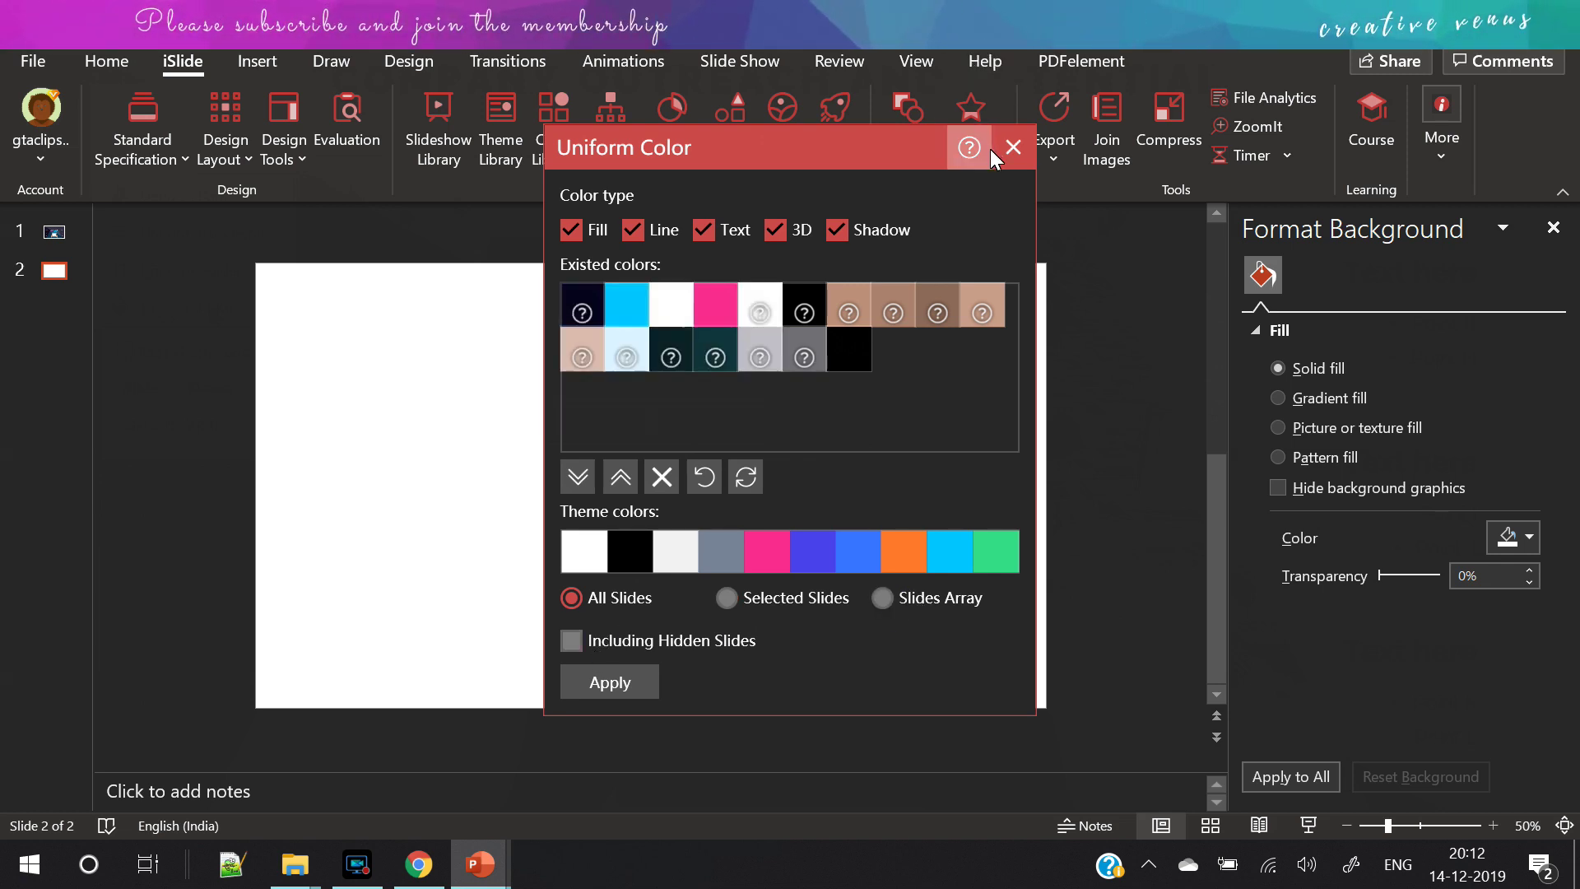
pyautogui.moveTo(929, 298)
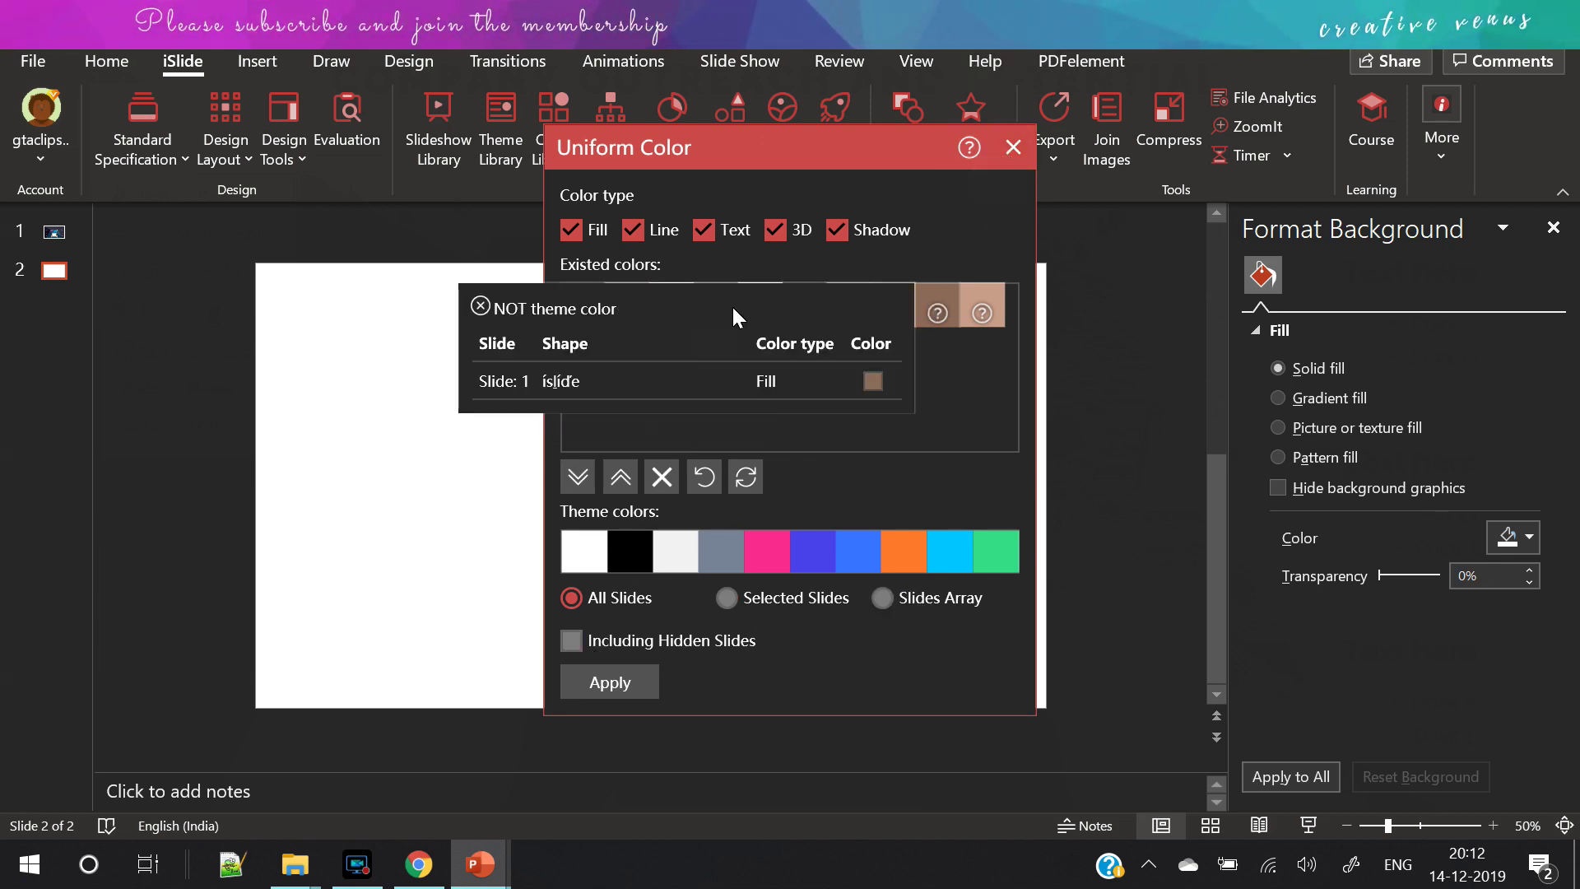
pyautogui.moveTo(729, 298)
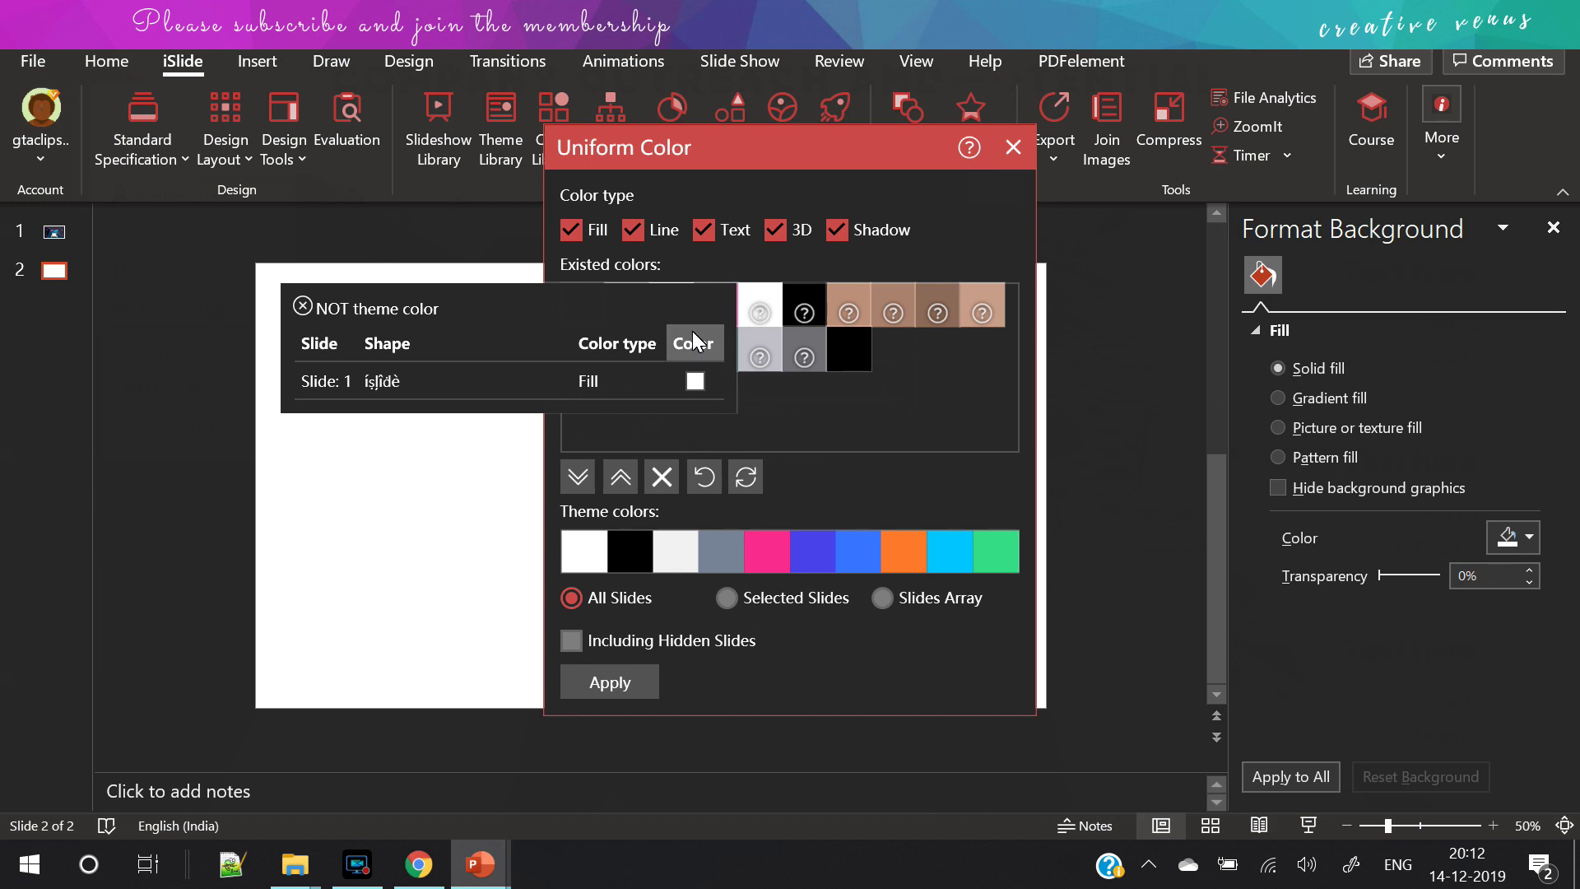
pyautogui.click(685, 557)
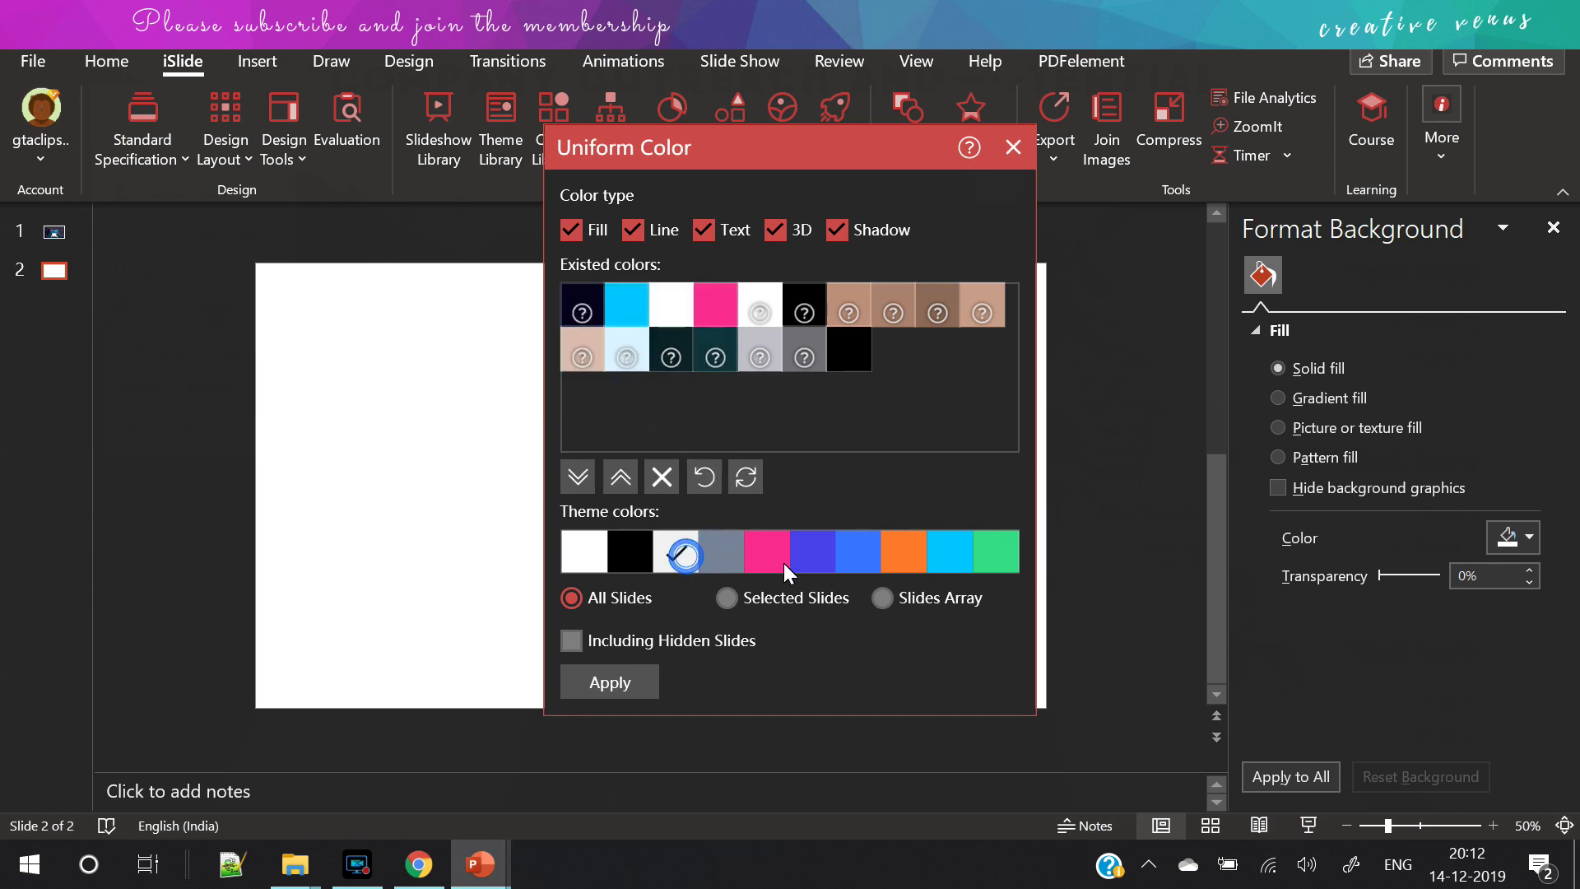
pyautogui.click(809, 560)
pyautogui.click(896, 558)
pyautogui.click(943, 555)
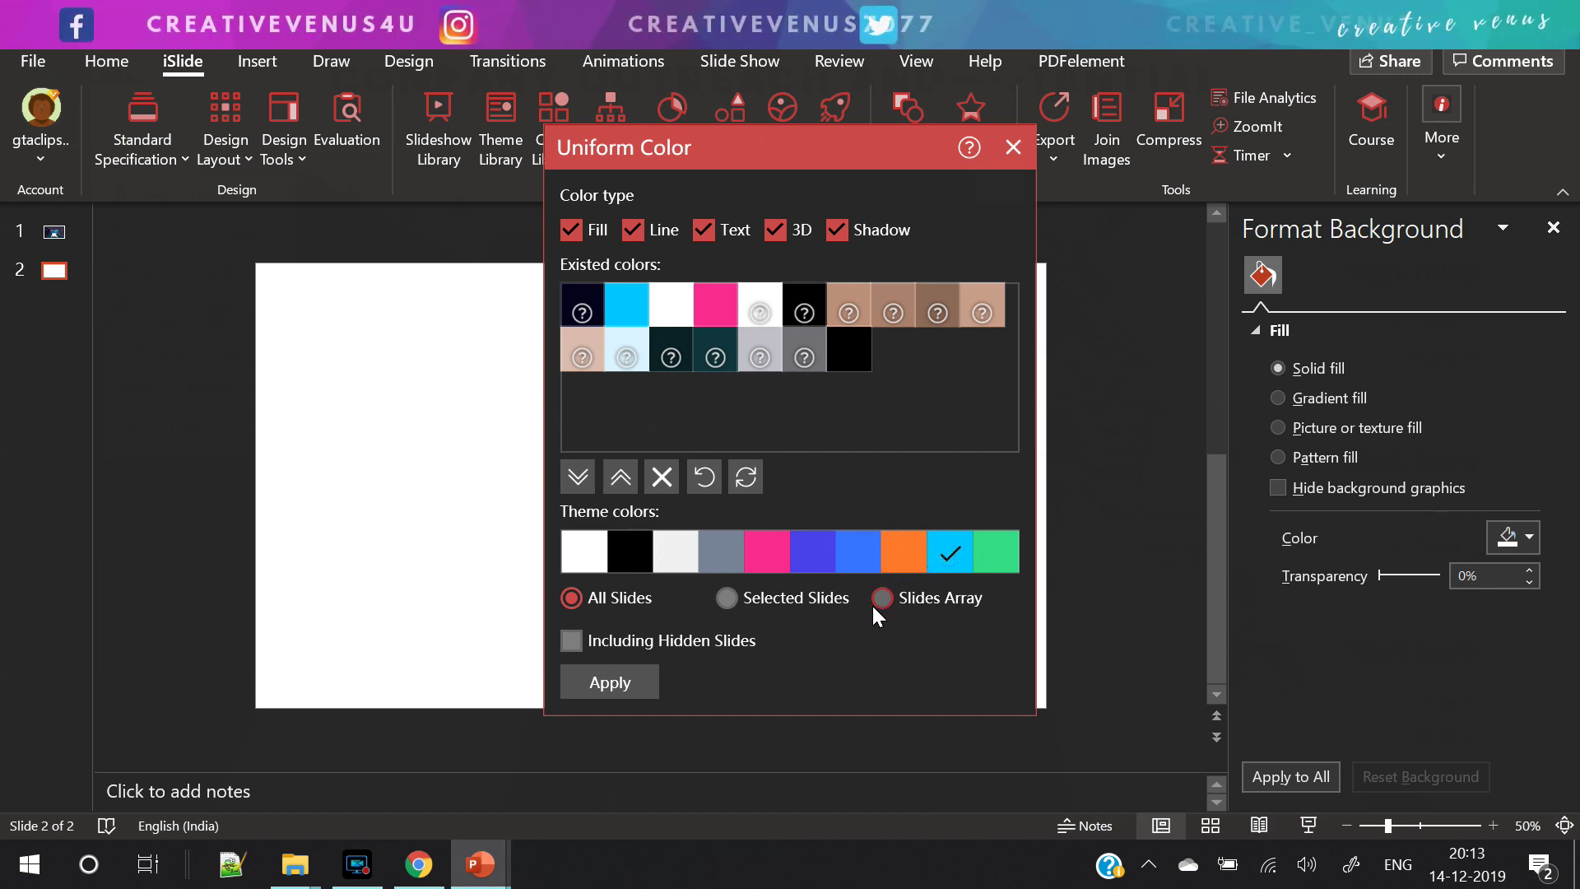
pyautogui.click(648, 678)
pyautogui.click(1014, 147)
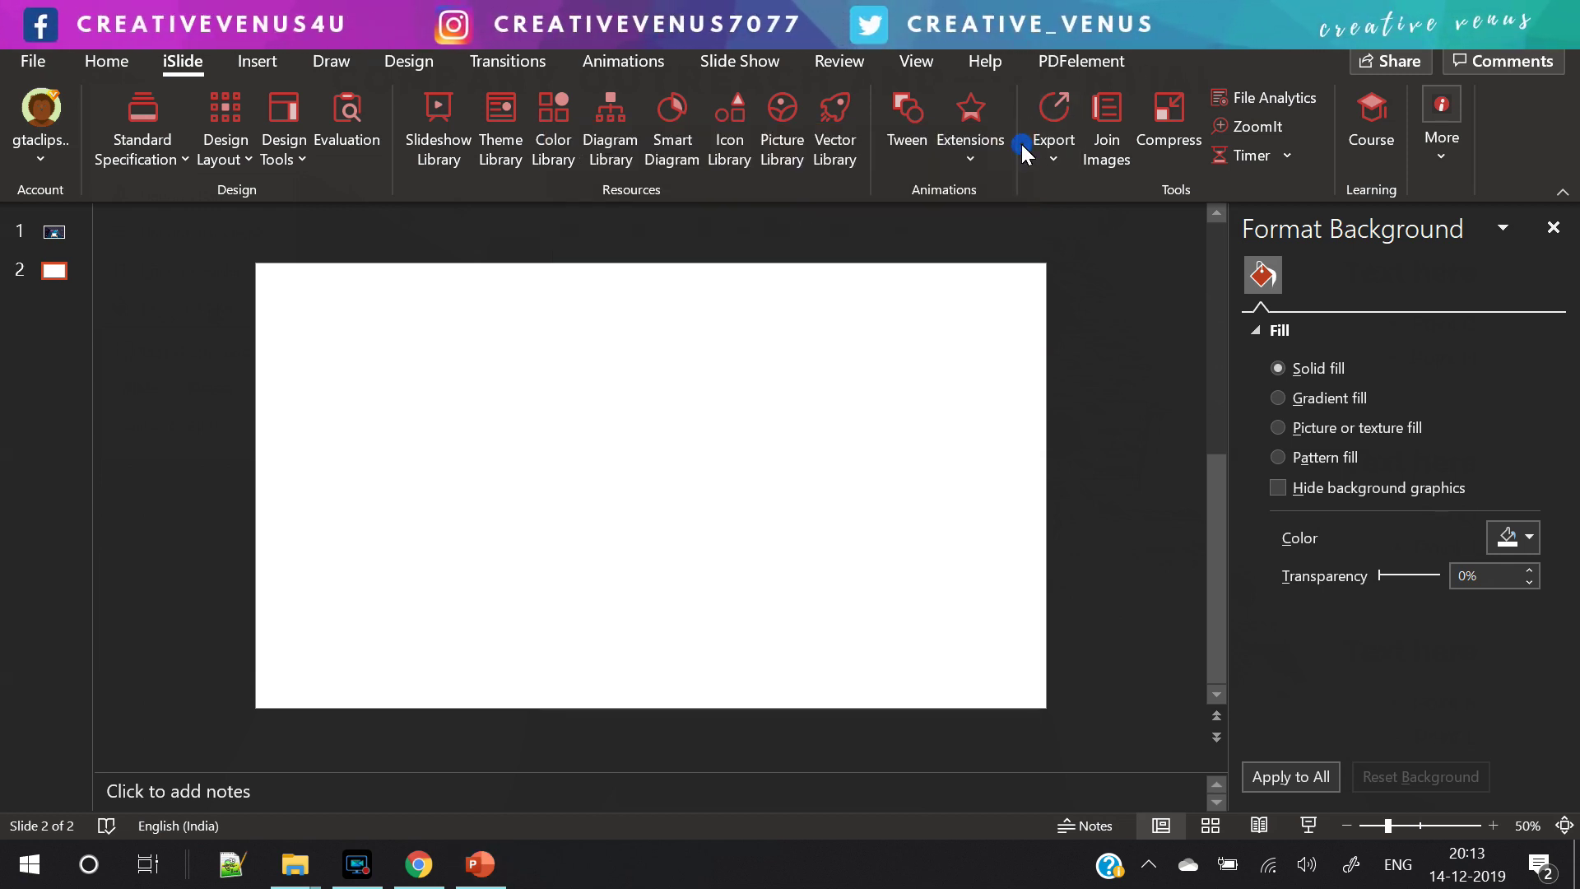
# Step: Draw an oval about 3.85 cm high and 4.02 cm wide in the upper middle of slide 2
pyautogui.click(231, 161)
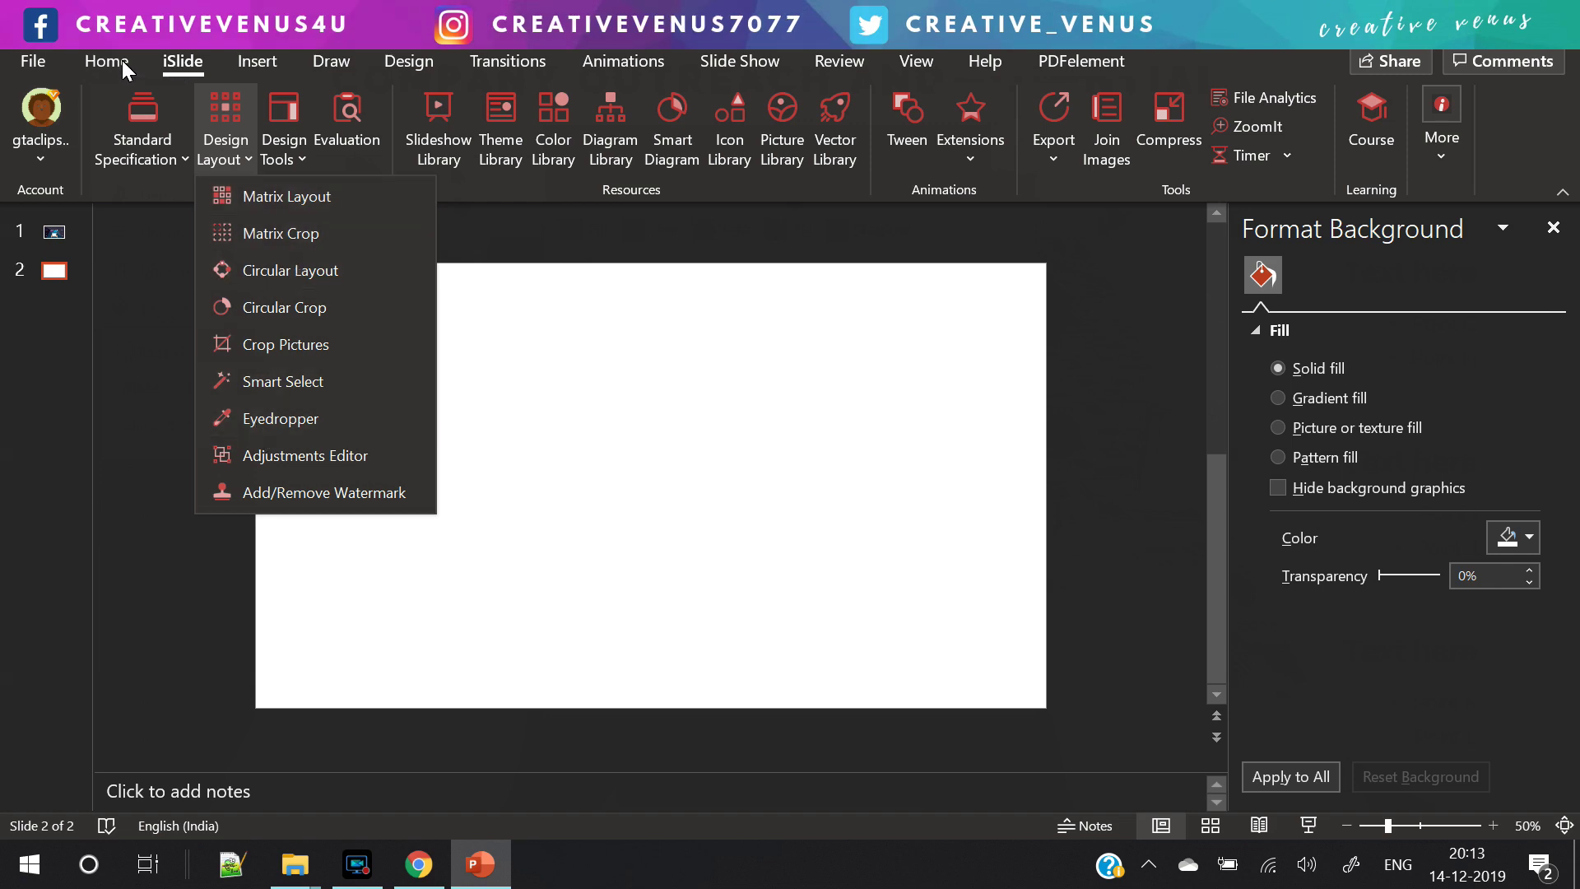
pyautogui.click(273, 68)
pyautogui.click(388, 141)
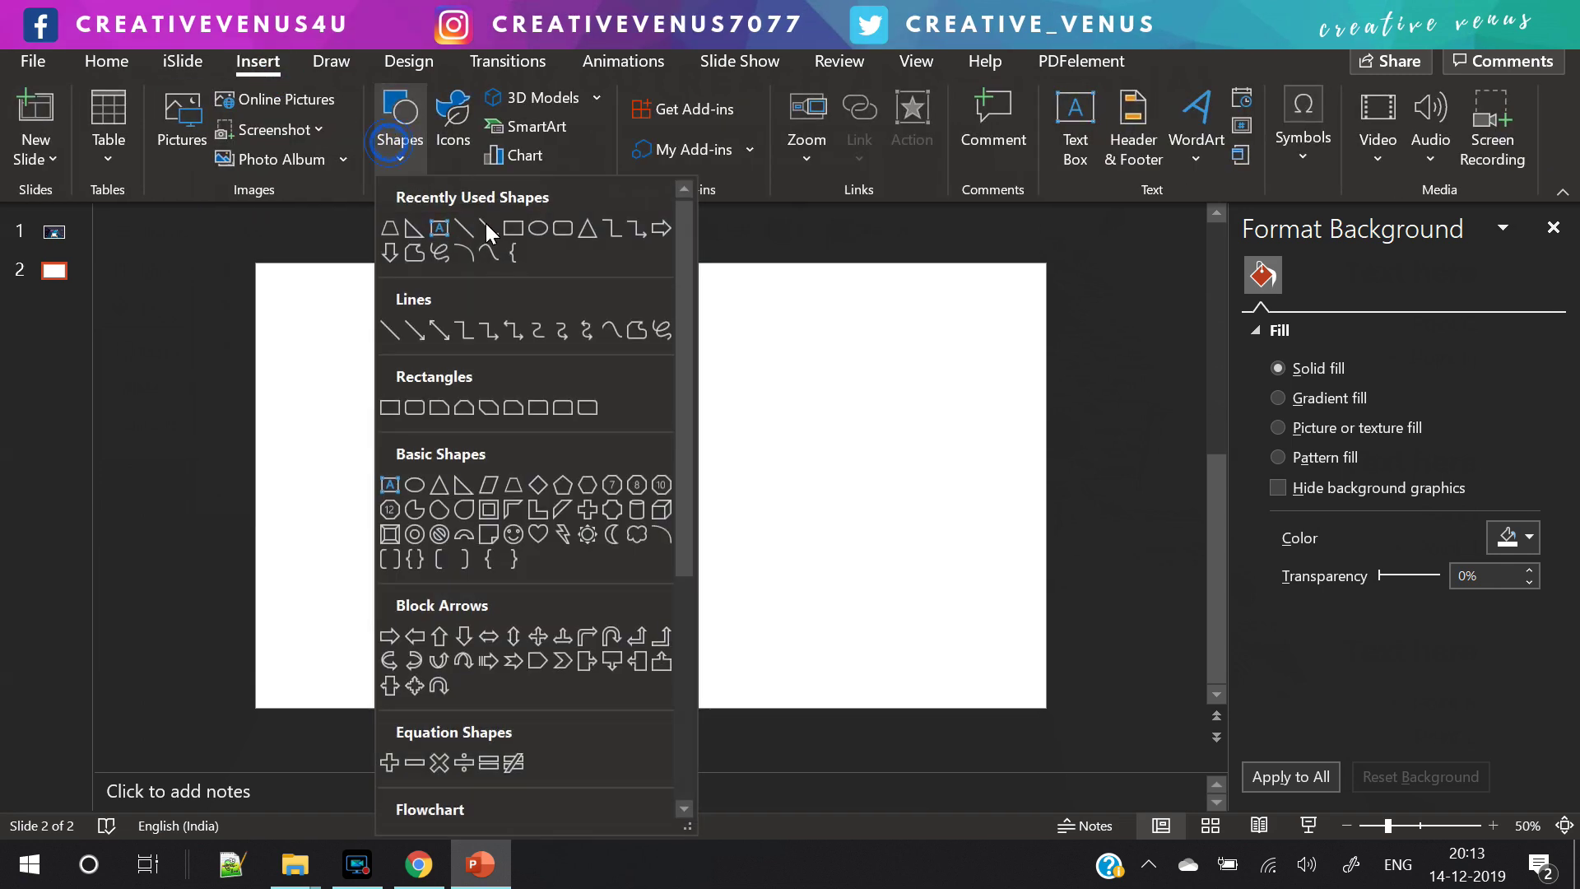
pyautogui.click(537, 229)
pyautogui.moveTo(535, 367); pyautogui.dragTo(628, 466)
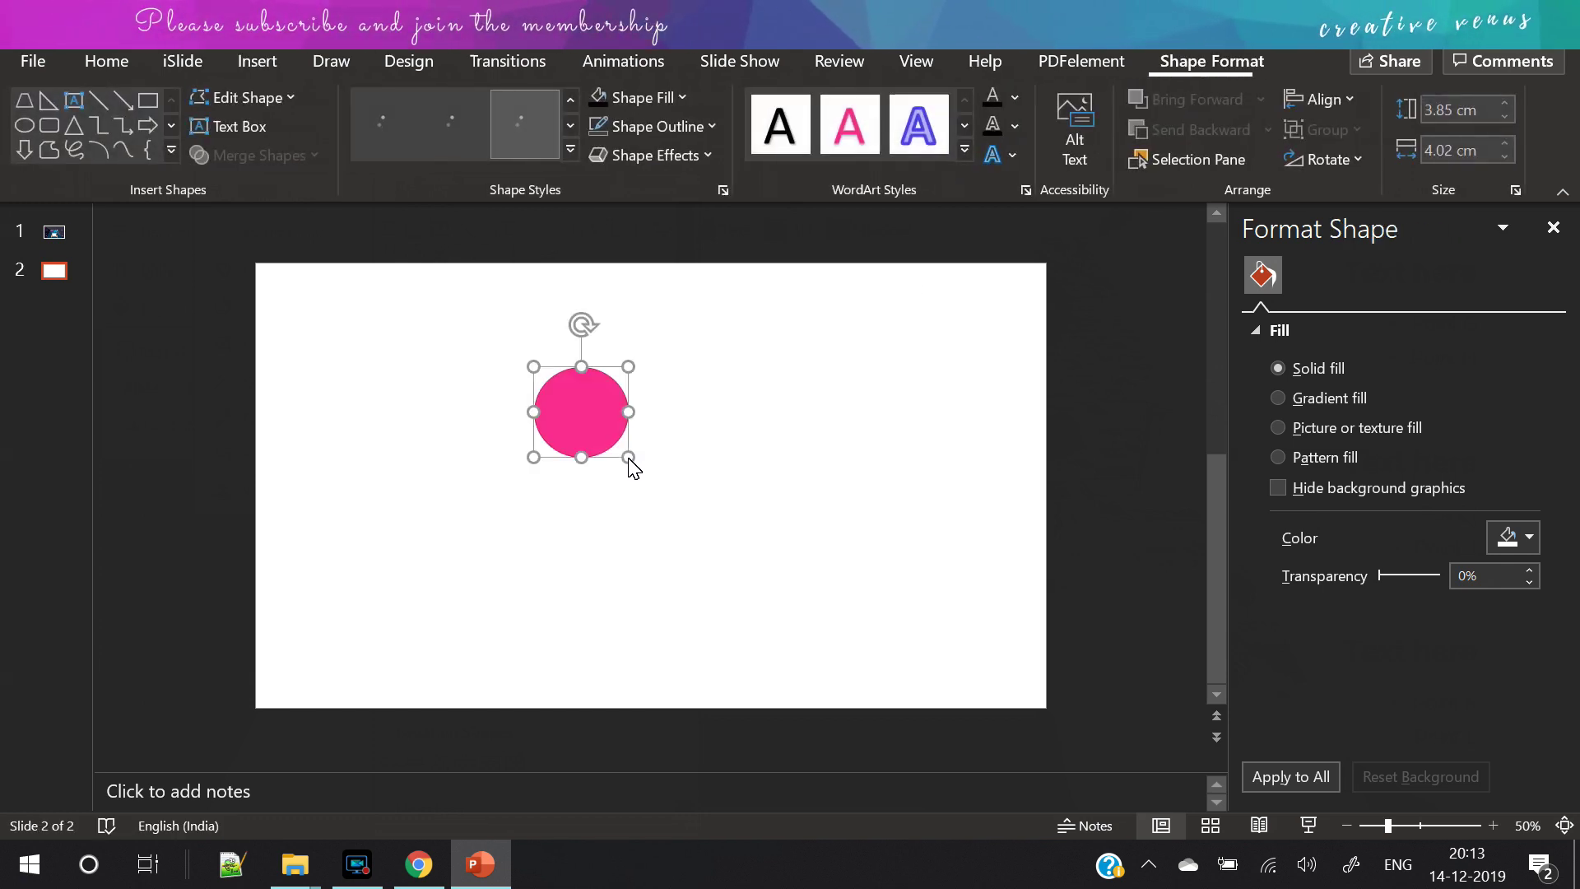
# Step: Resize the oval into an even circle with a height and width of 3.8 cm
pyautogui.click(1507, 115)
pyautogui.click(1502, 158)
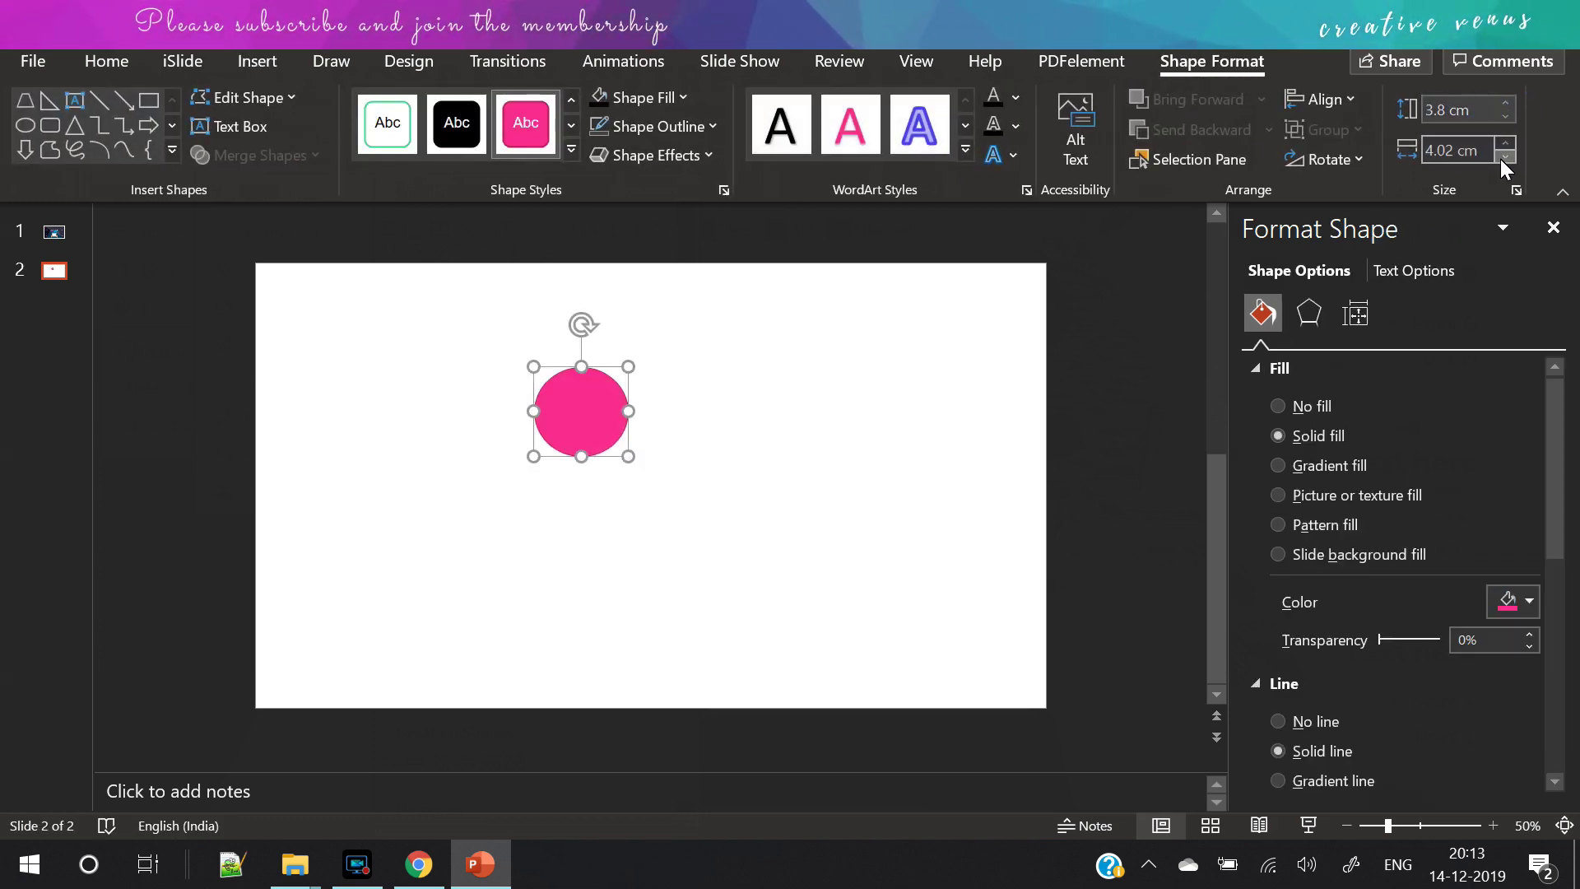
pyautogui.click(1505, 157)
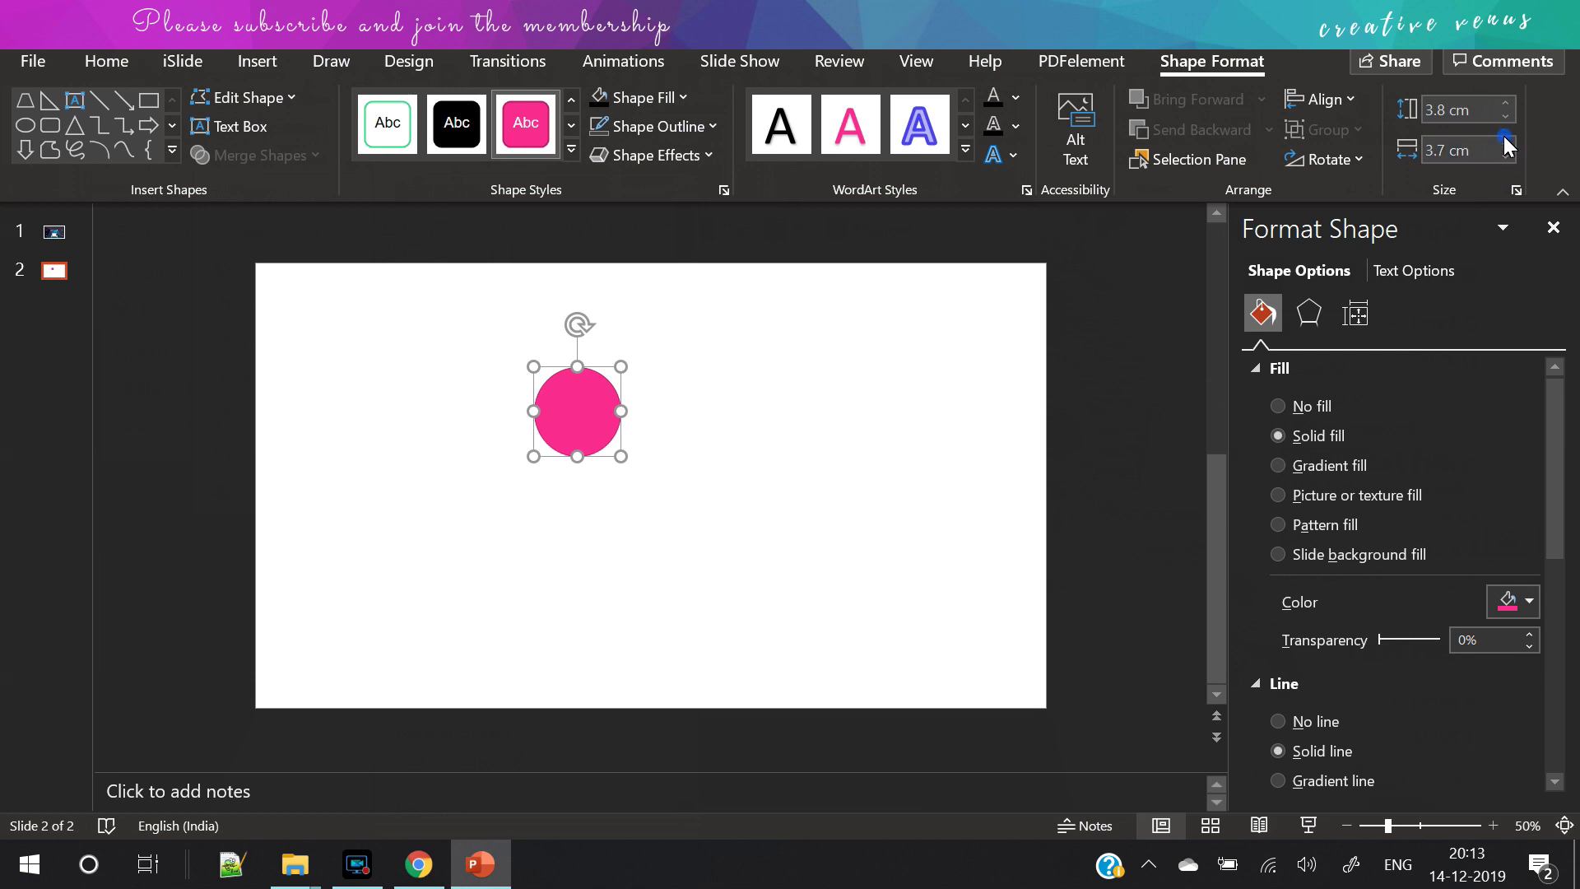
# Step: Arrange copies around the circle using Circular Layout with count 8, starting angle 80, and radius 111.7% of shape
pyautogui.click(178, 60)
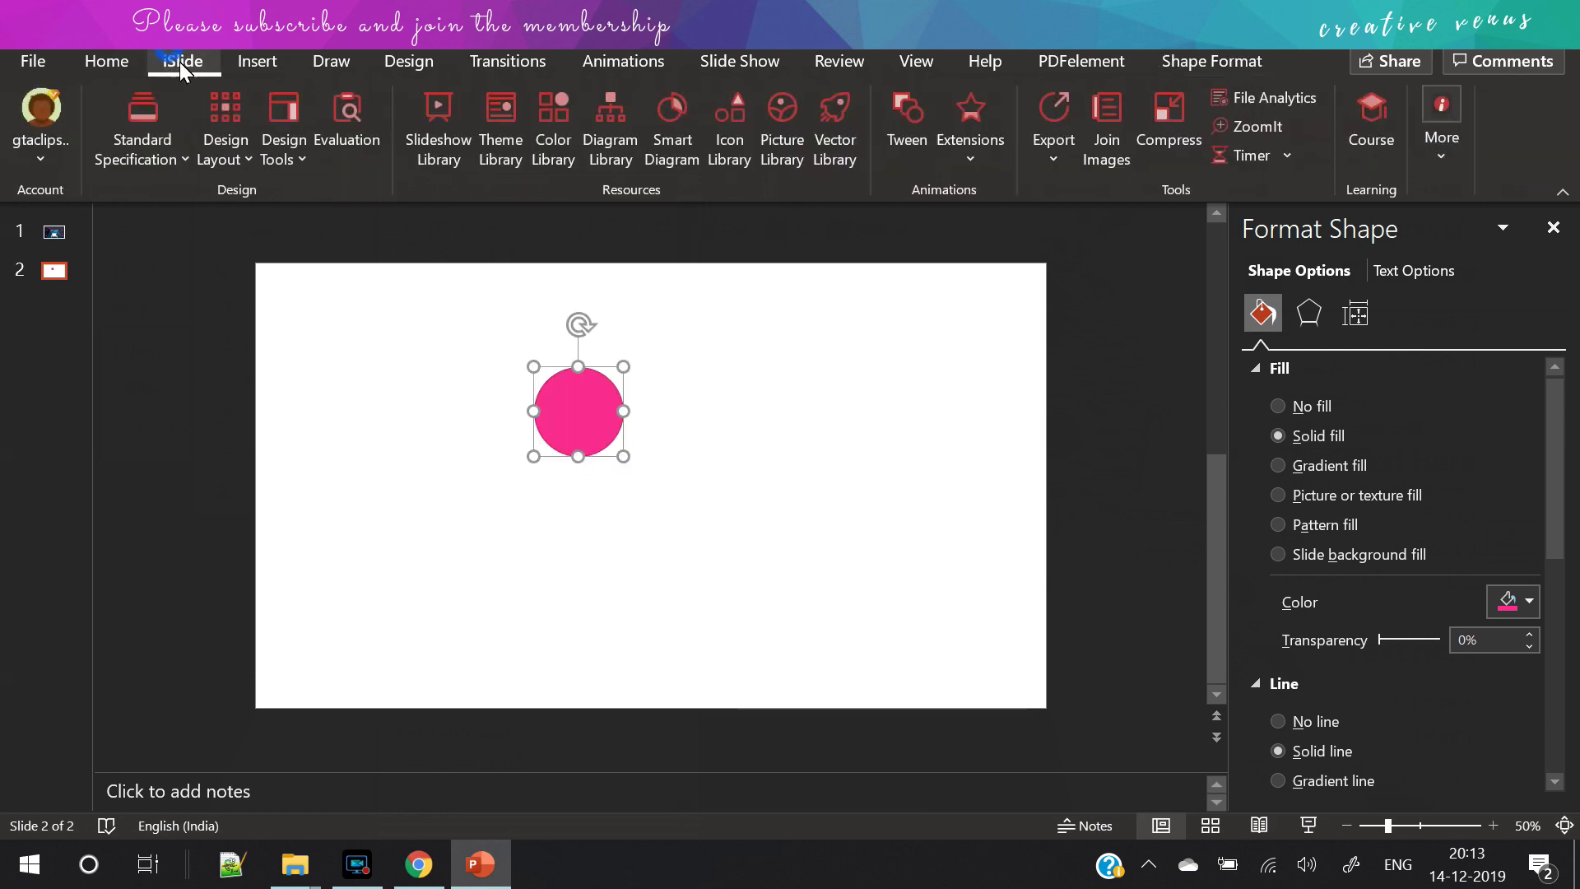
pyautogui.click(221, 160)
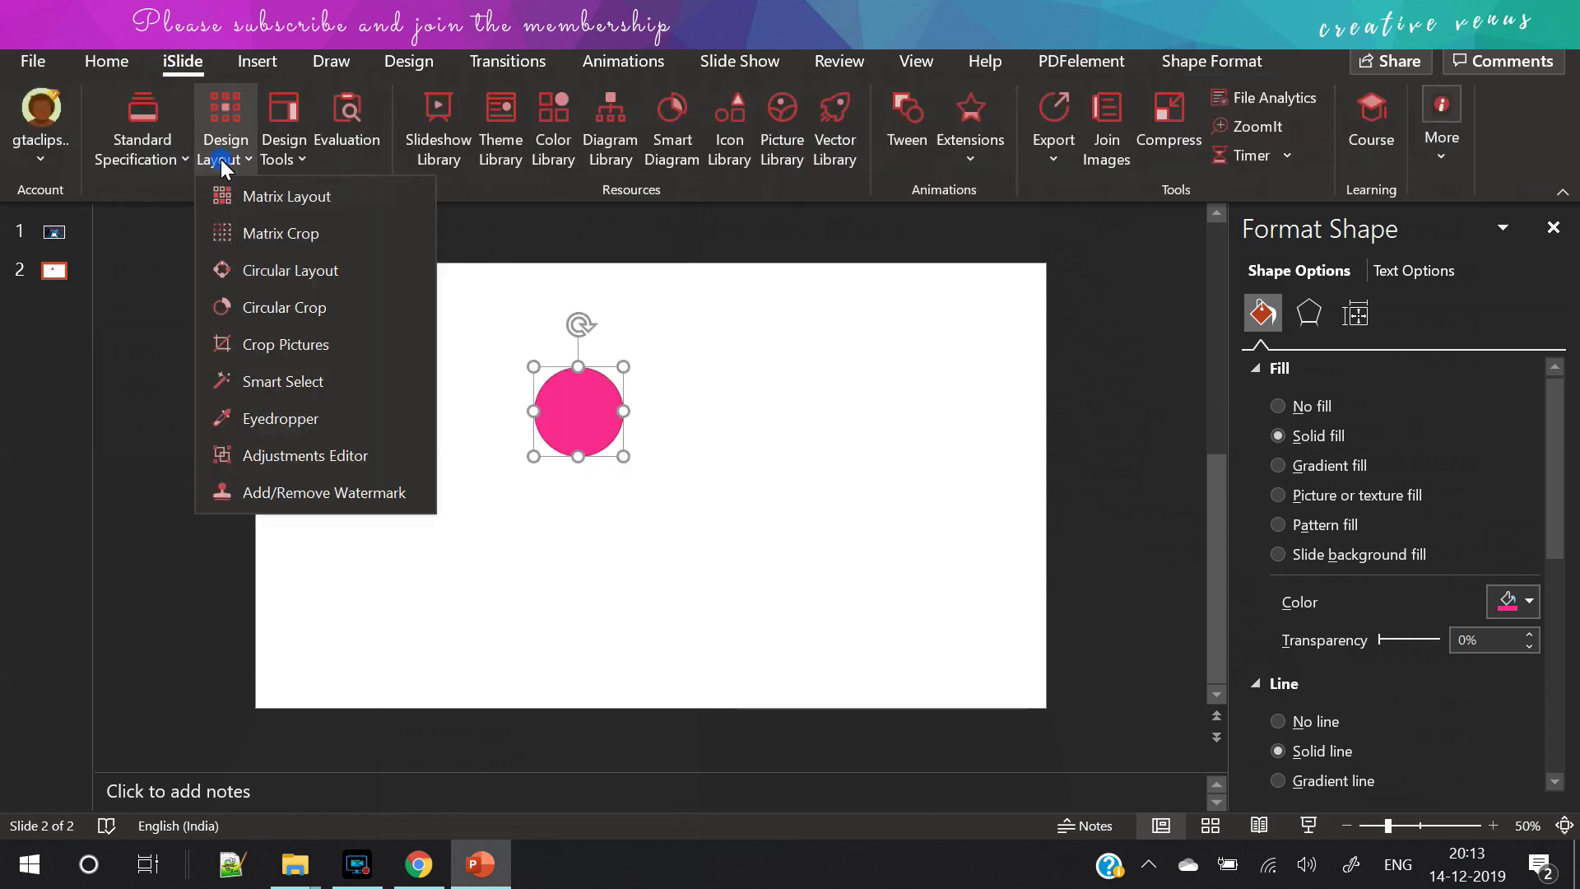
pyautogui.click(258, 269)
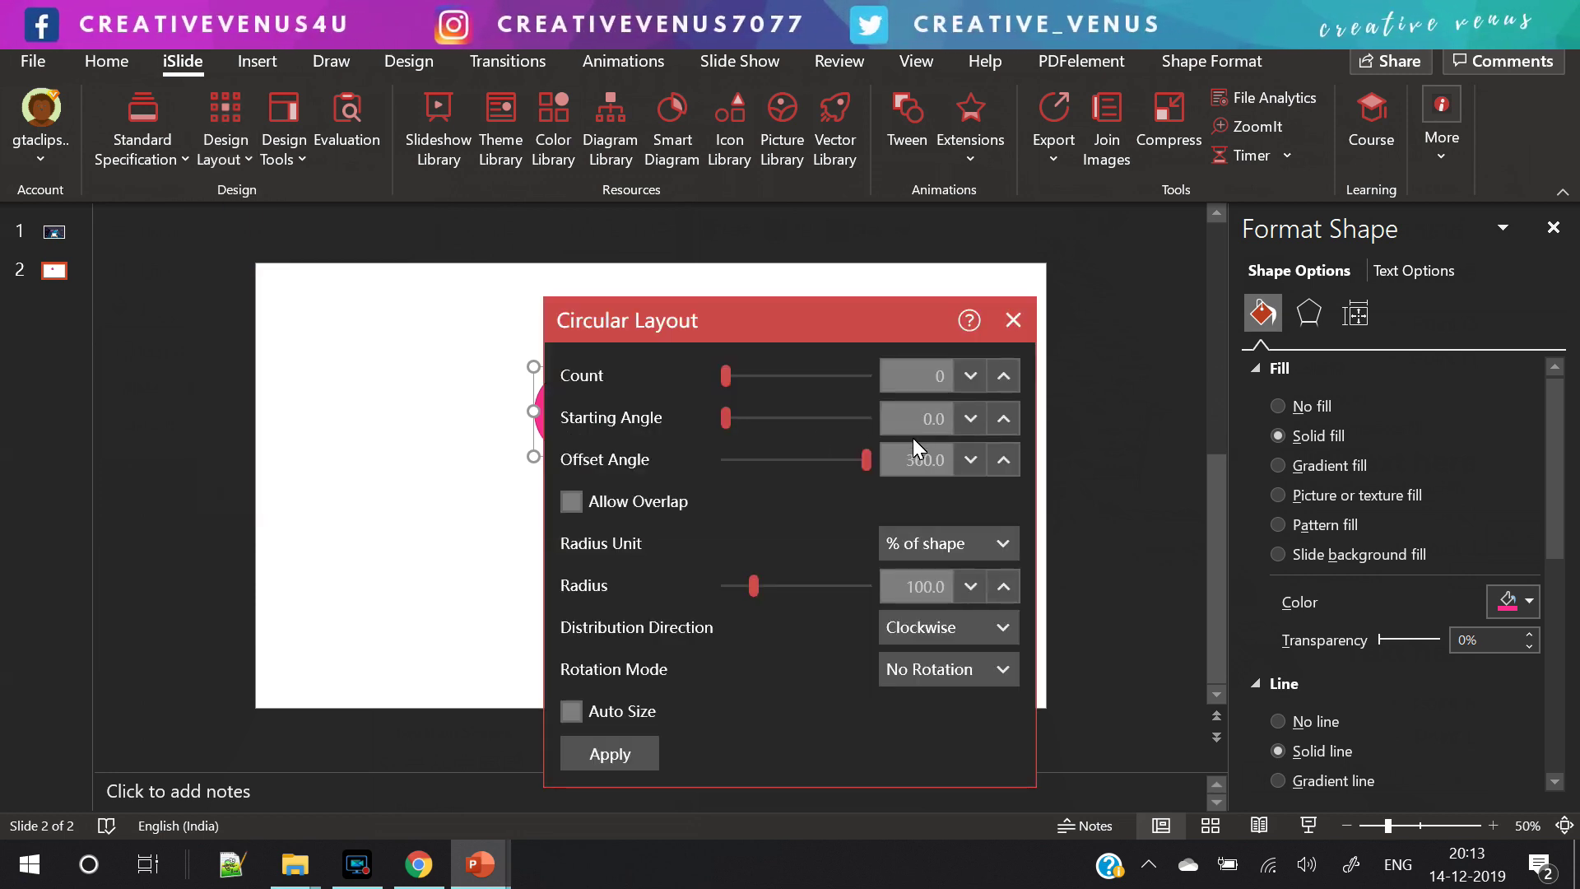
pyautogui.moveTo(802, 316); pyautogui.dragTo(288, 276)
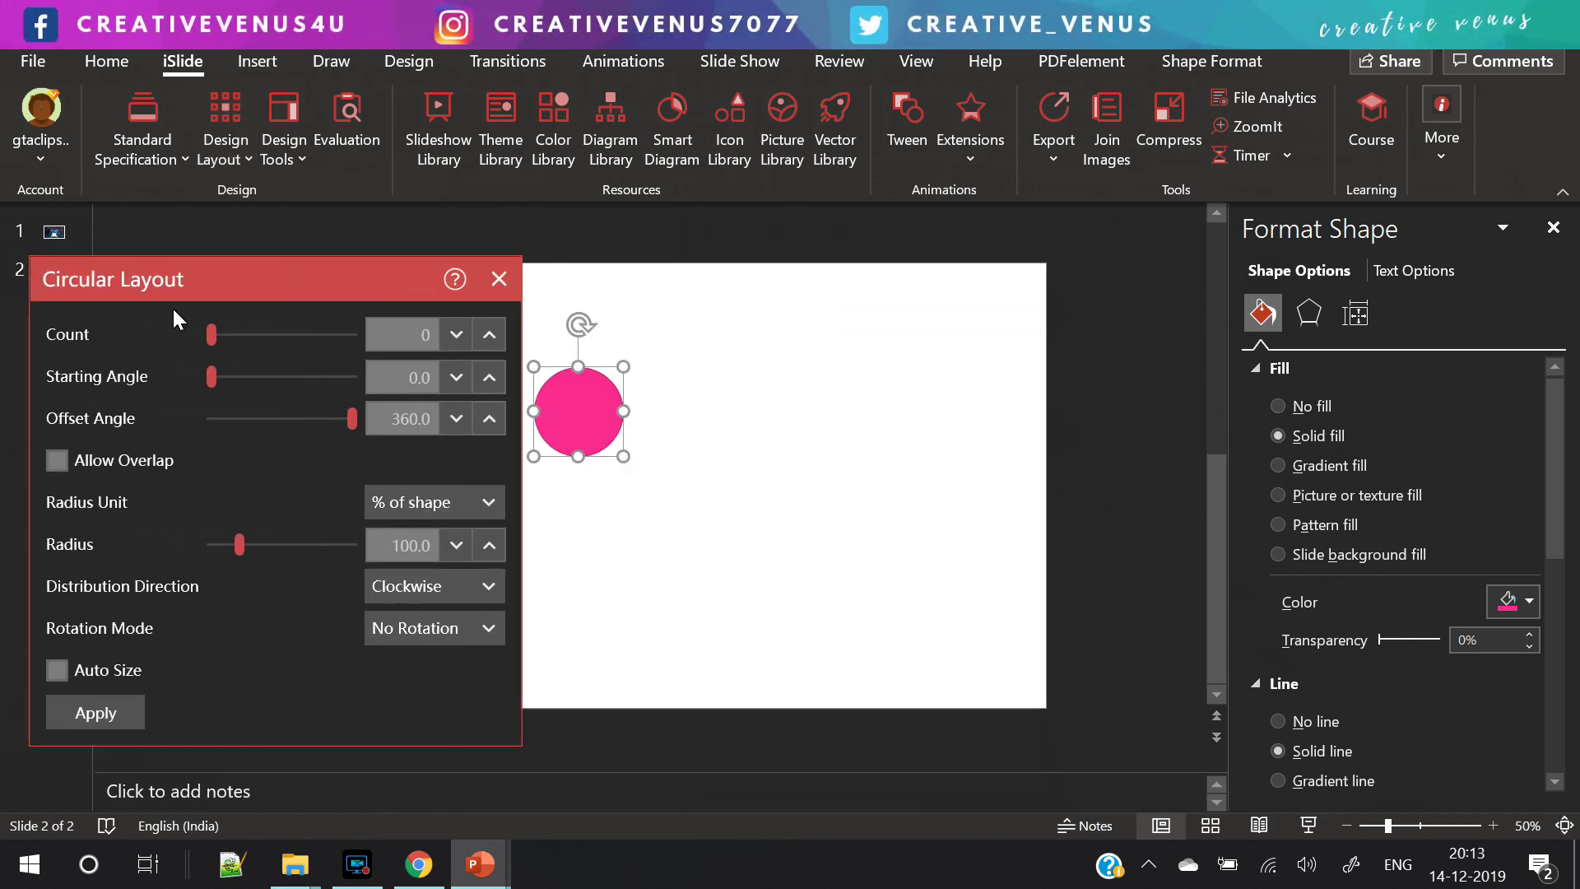
pyautogui.moveTo(211, 334)
pyautogui.mouseDown()
pyautogui.moveTo(254, 343)
pyautogui.moveTo(220, 338)
pyautogui.mouseUp()
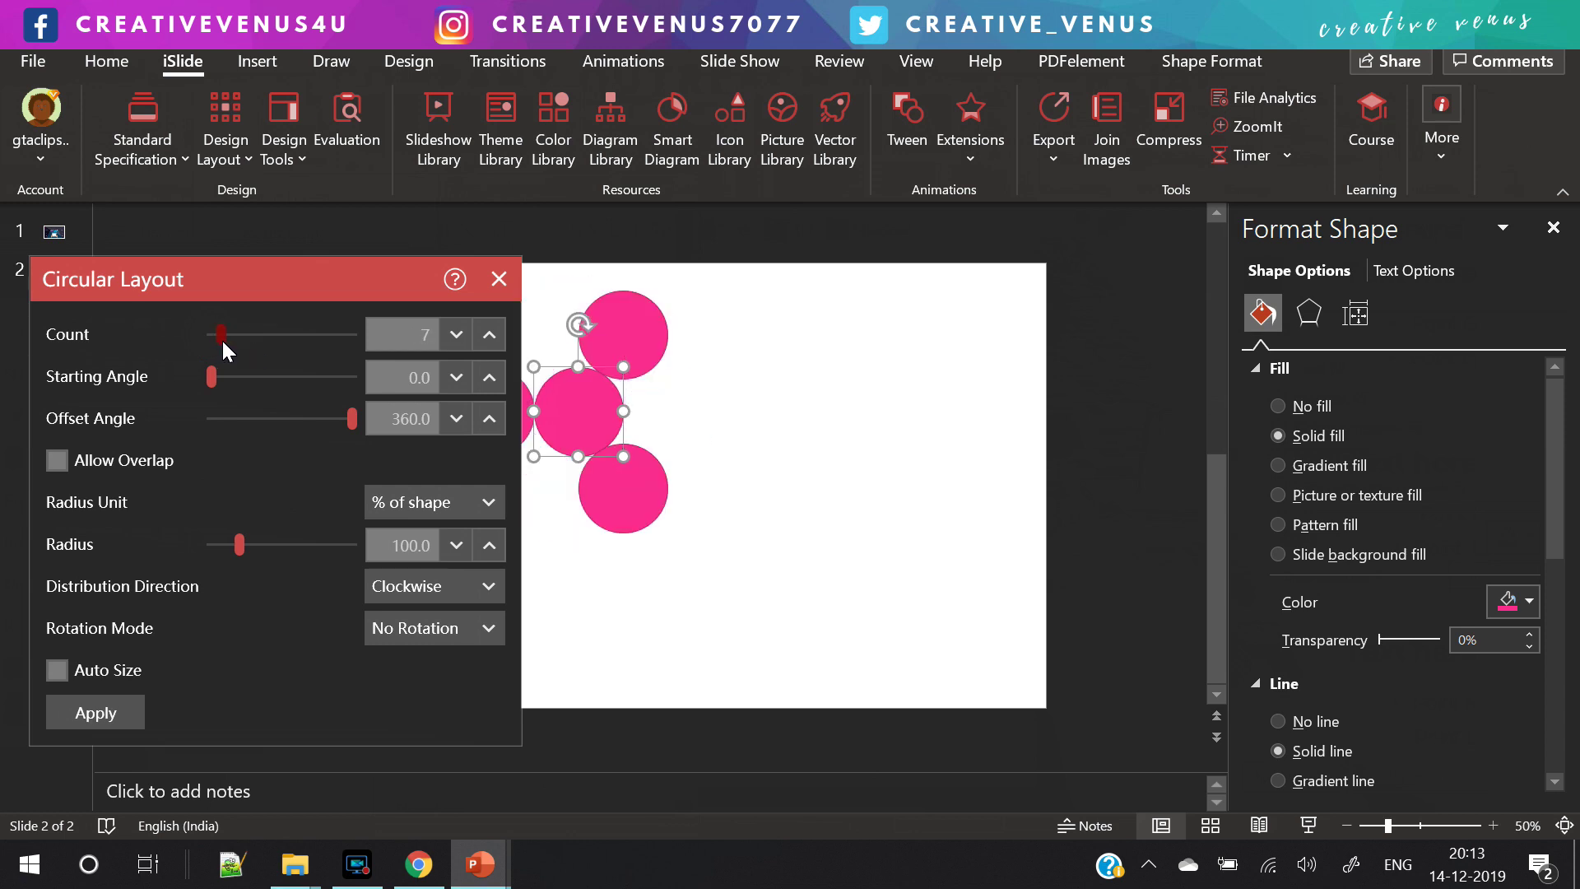
pyautogui.moveTo(184, 283); pyautogui.dragTo(1034, 335)
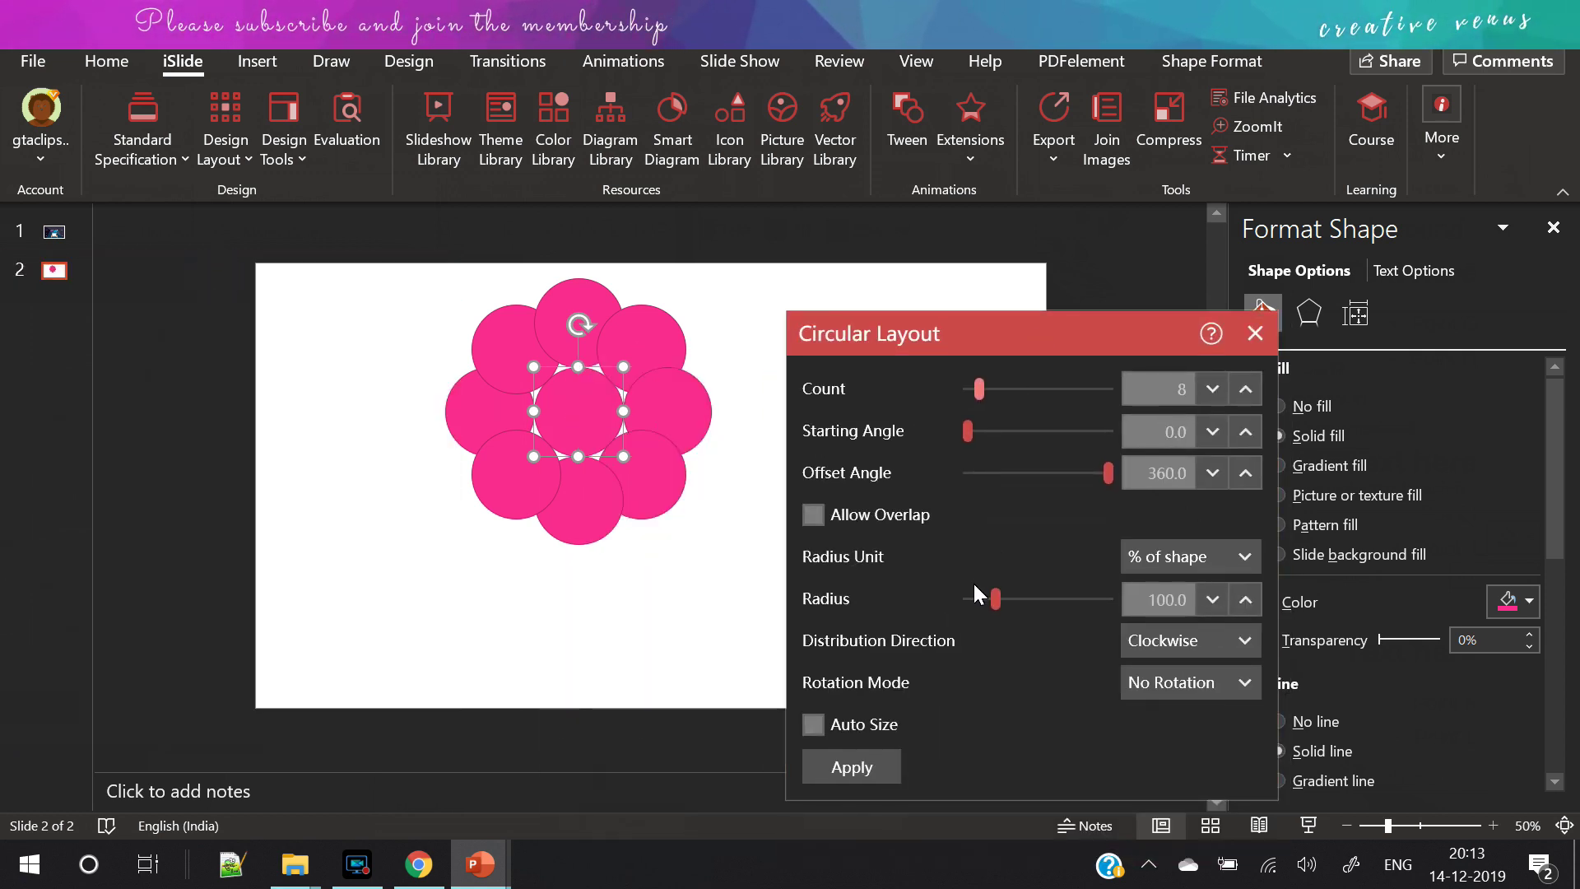
pyautogui.moveTo(969, 434); pyautogui.dragTo(999, 433)
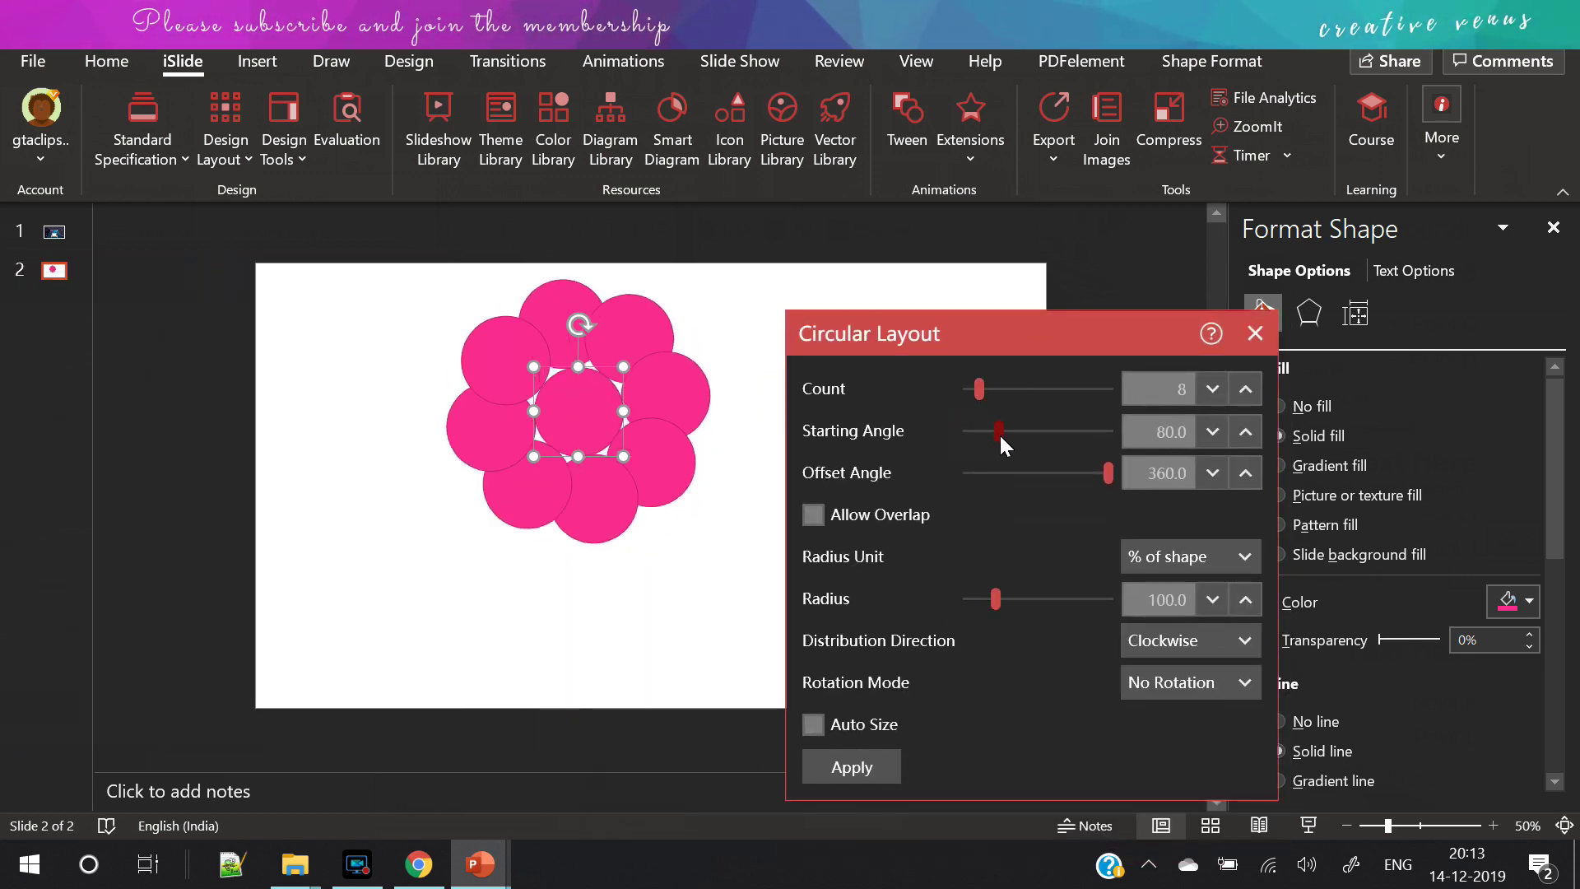
pyautogui.moveTo(1001, 602); pyautogui.dragTo(1003, 597)
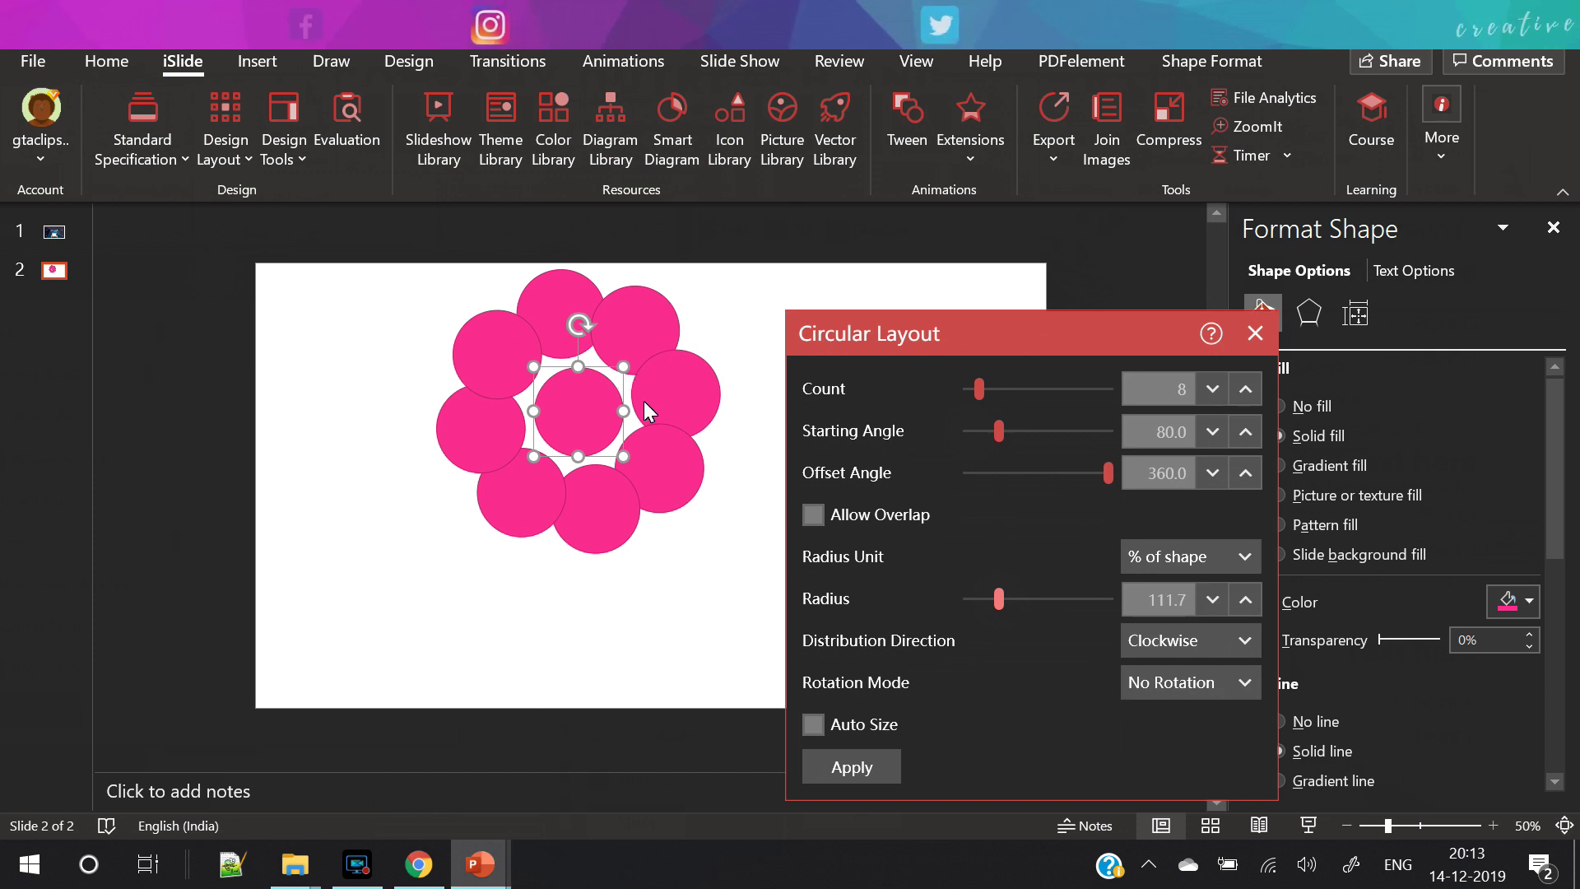
pyautogui.click(1254, 334)
# Step: Undo the circular layout and select the original circle
pyautogui.hotkey('ctrl', 'a')
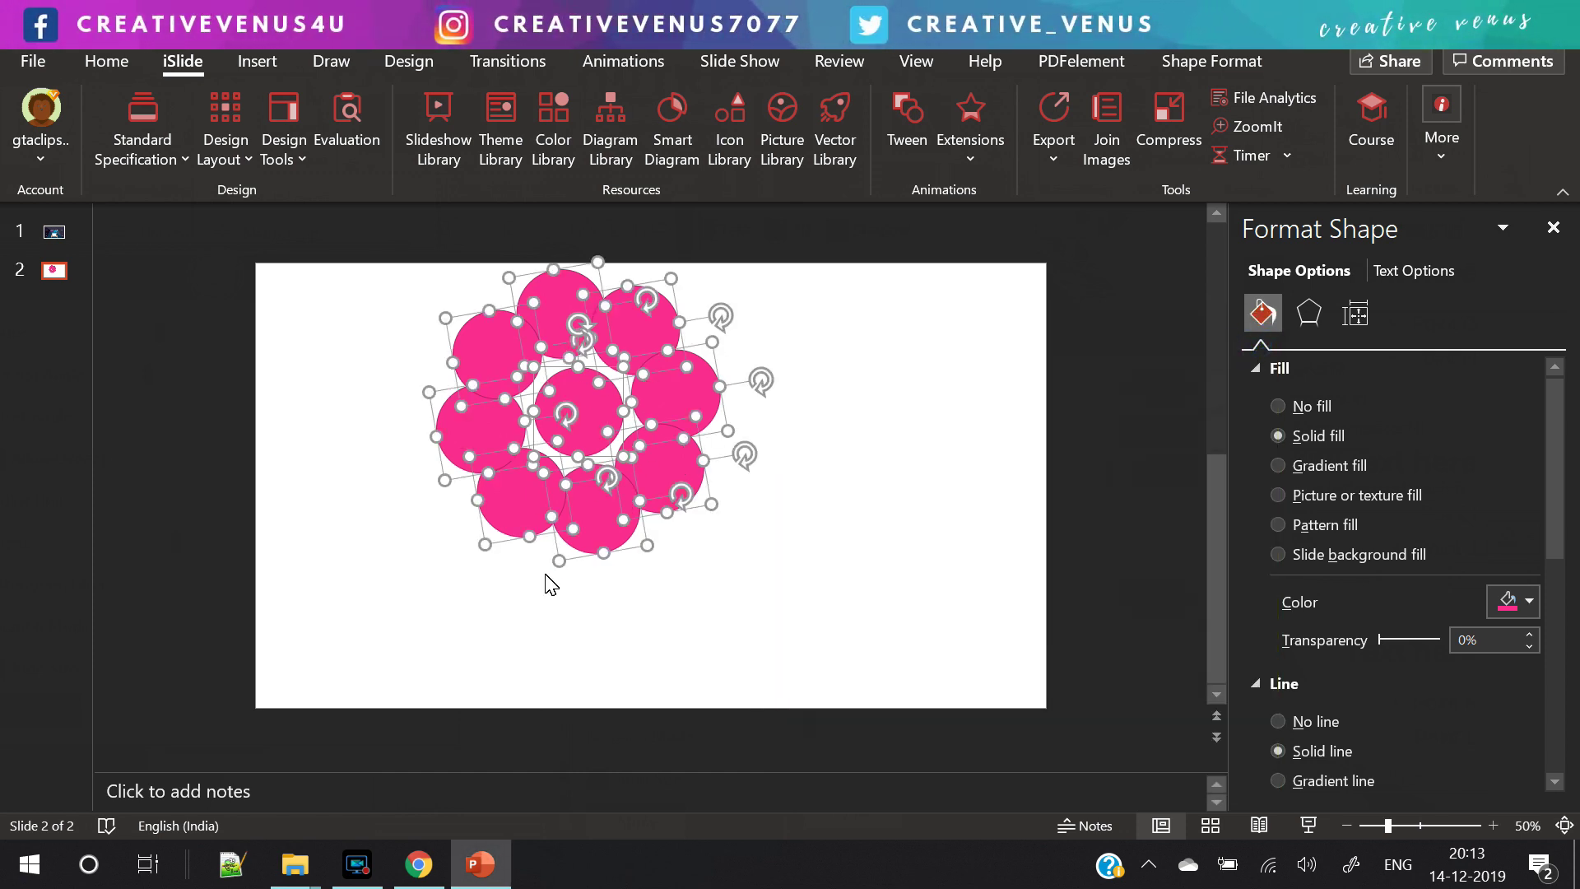
pyautogui.hotkey('ctrl', 'z')
pyautogui.click(585, 411)
# Step: Duplicate the circle into a grid using Matrix Layout with horizontal amount 7 and vertical amount 3
pyautogui.click(234, 158)
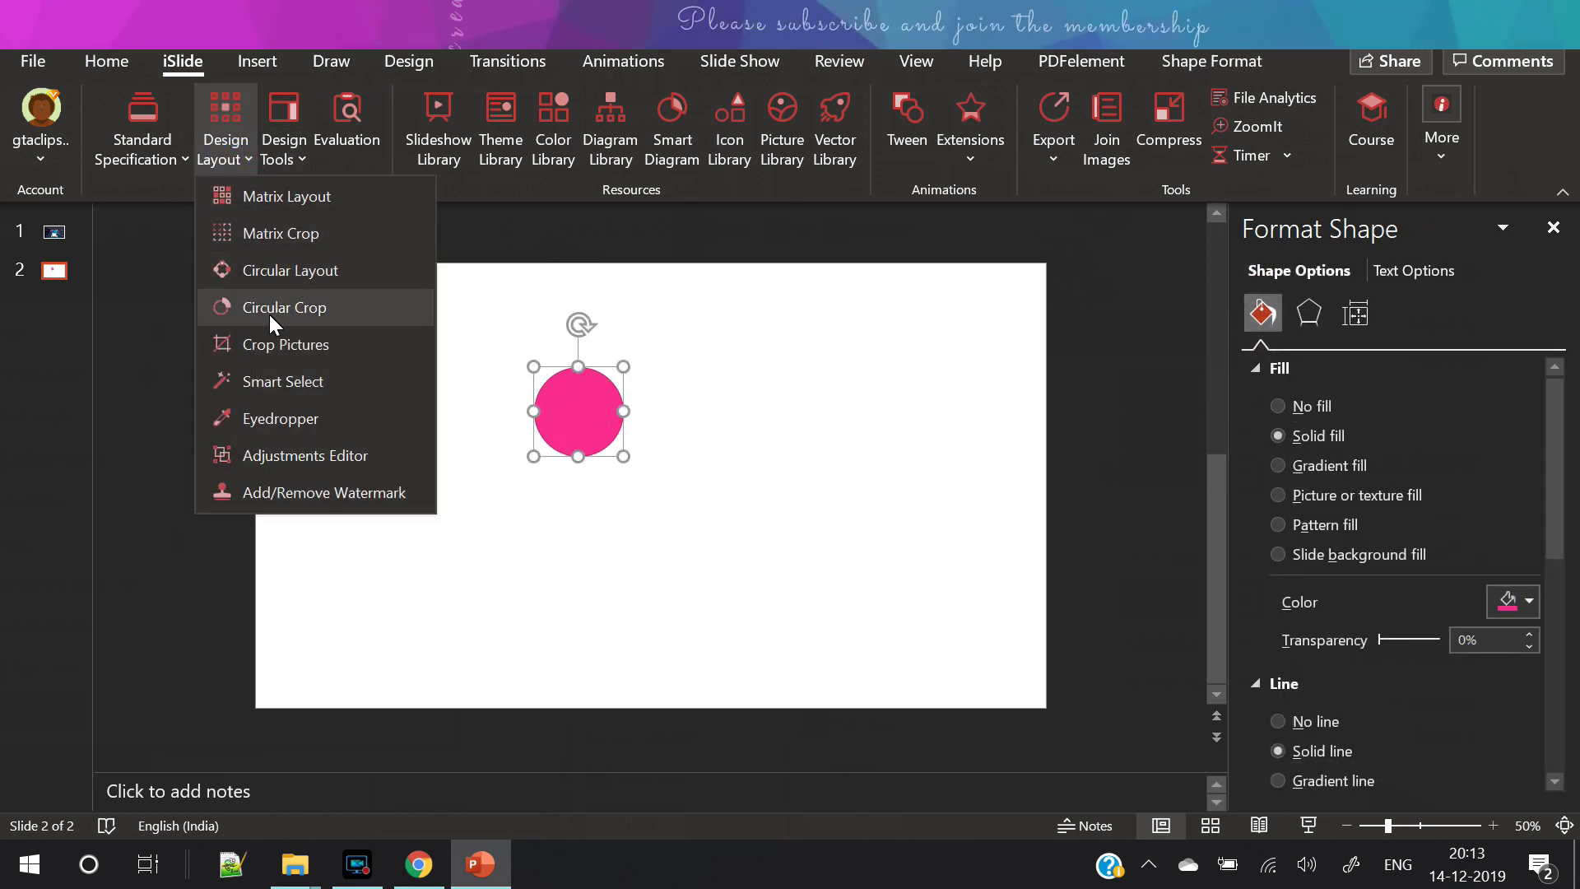
pyautogui.click(321, 210)
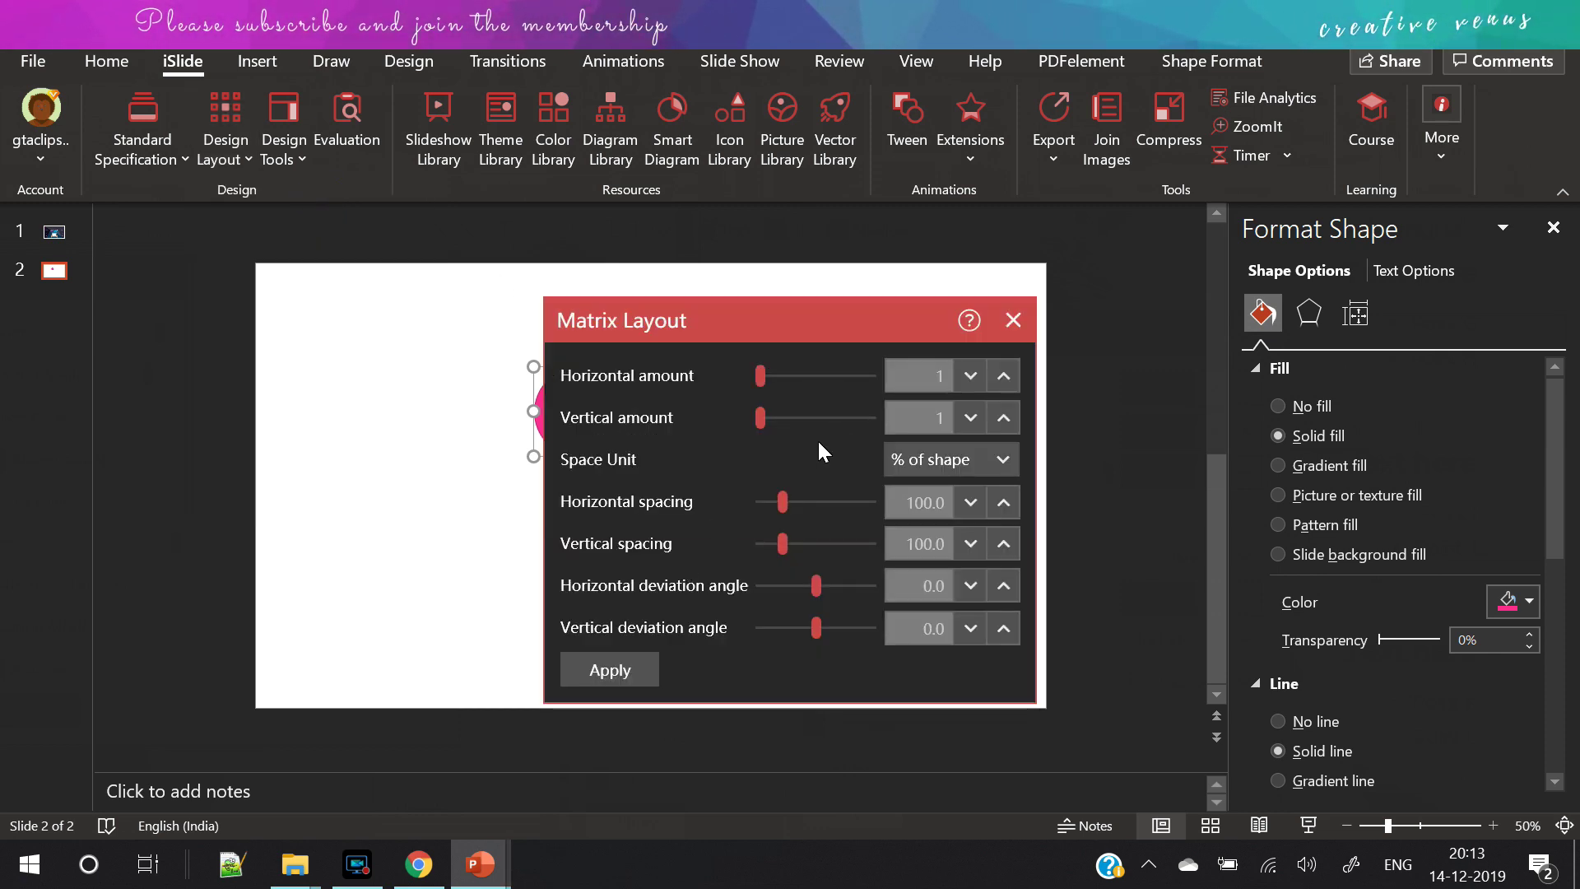
pyautogui.moveTo(762, 375); pyautogui.dragTo(407, 472)
pyautogui.moveTo(402, 560); pyautogui.dragTo(407, 561)
pyautogui.moveTo(471, 480); pyautogui.dragTo(323, 244)
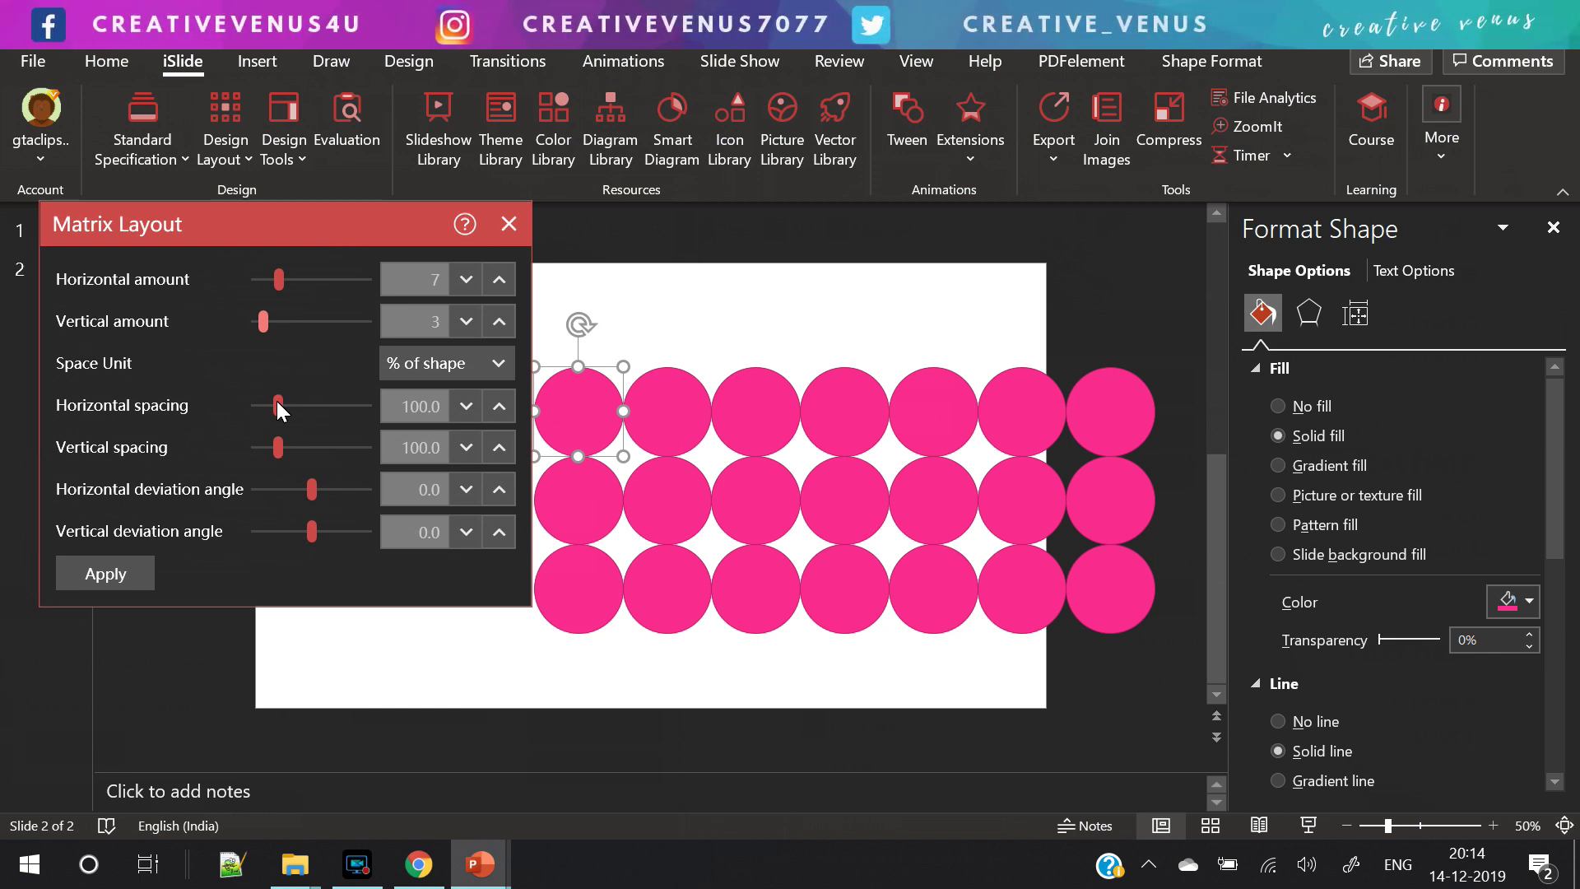
# Step: Set the grid's horizontal and vertical spacing to 96.3% of shape and its horizontal deviation angle to 2.4
pyautogui.moveTo(280, 409); pyautogui.dragTo(316, 492)
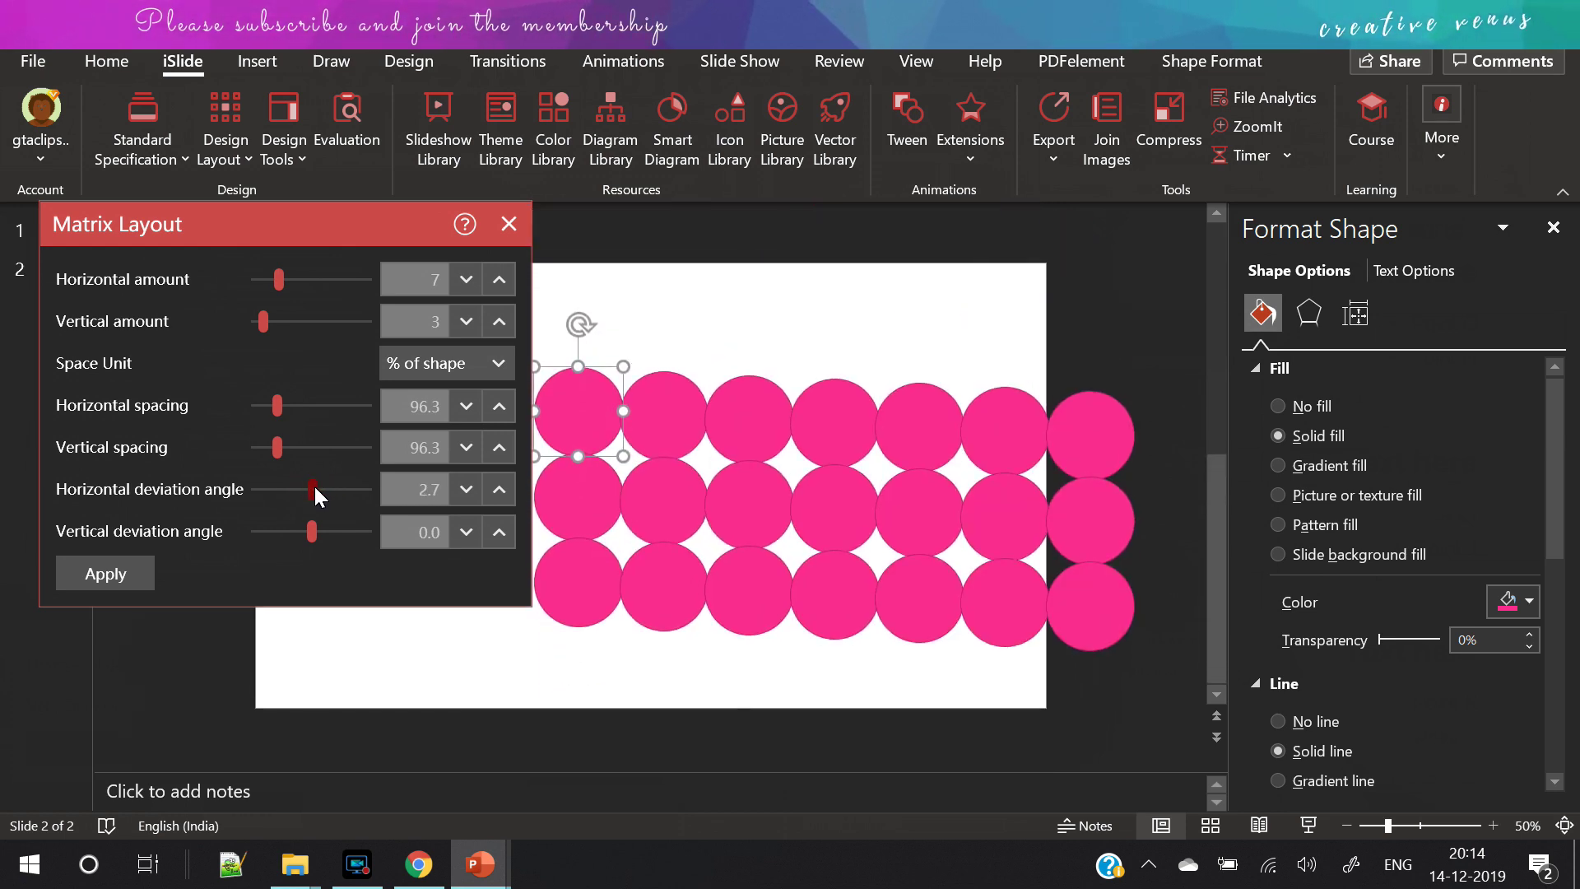
pyautogui.click(475, 496)
pyautogui.click(475, 495)
pyautogui.click(474, 495)
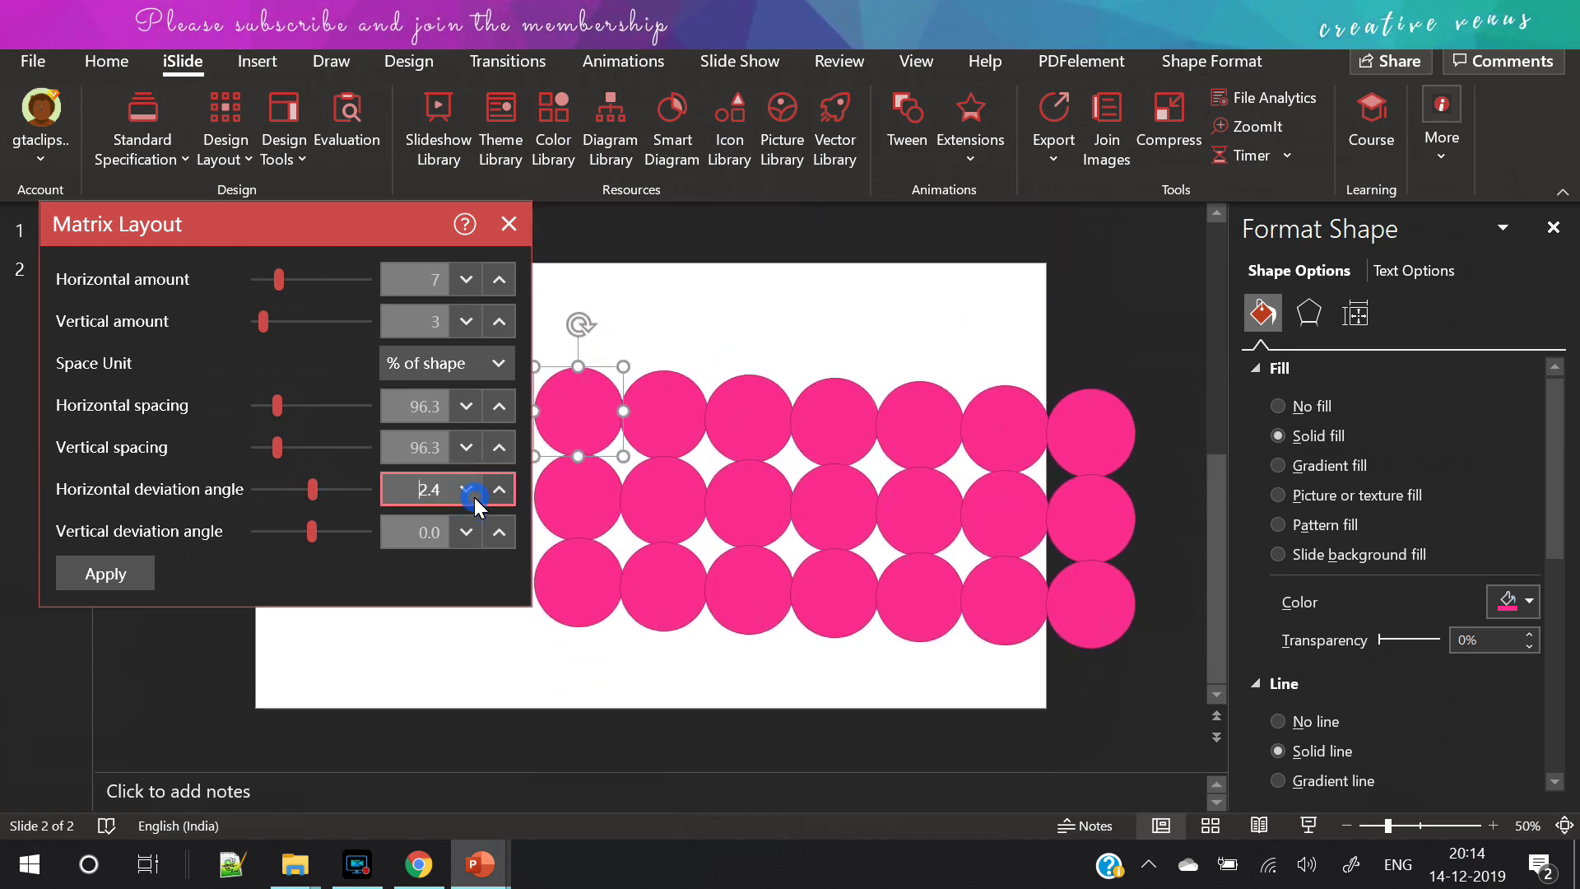
pyautogui.click(509, 224)
# Step: Delete all the circles from slide 2
pyautogui.hotkey('ctrl', 'a')
pyautogui.press('Delete')
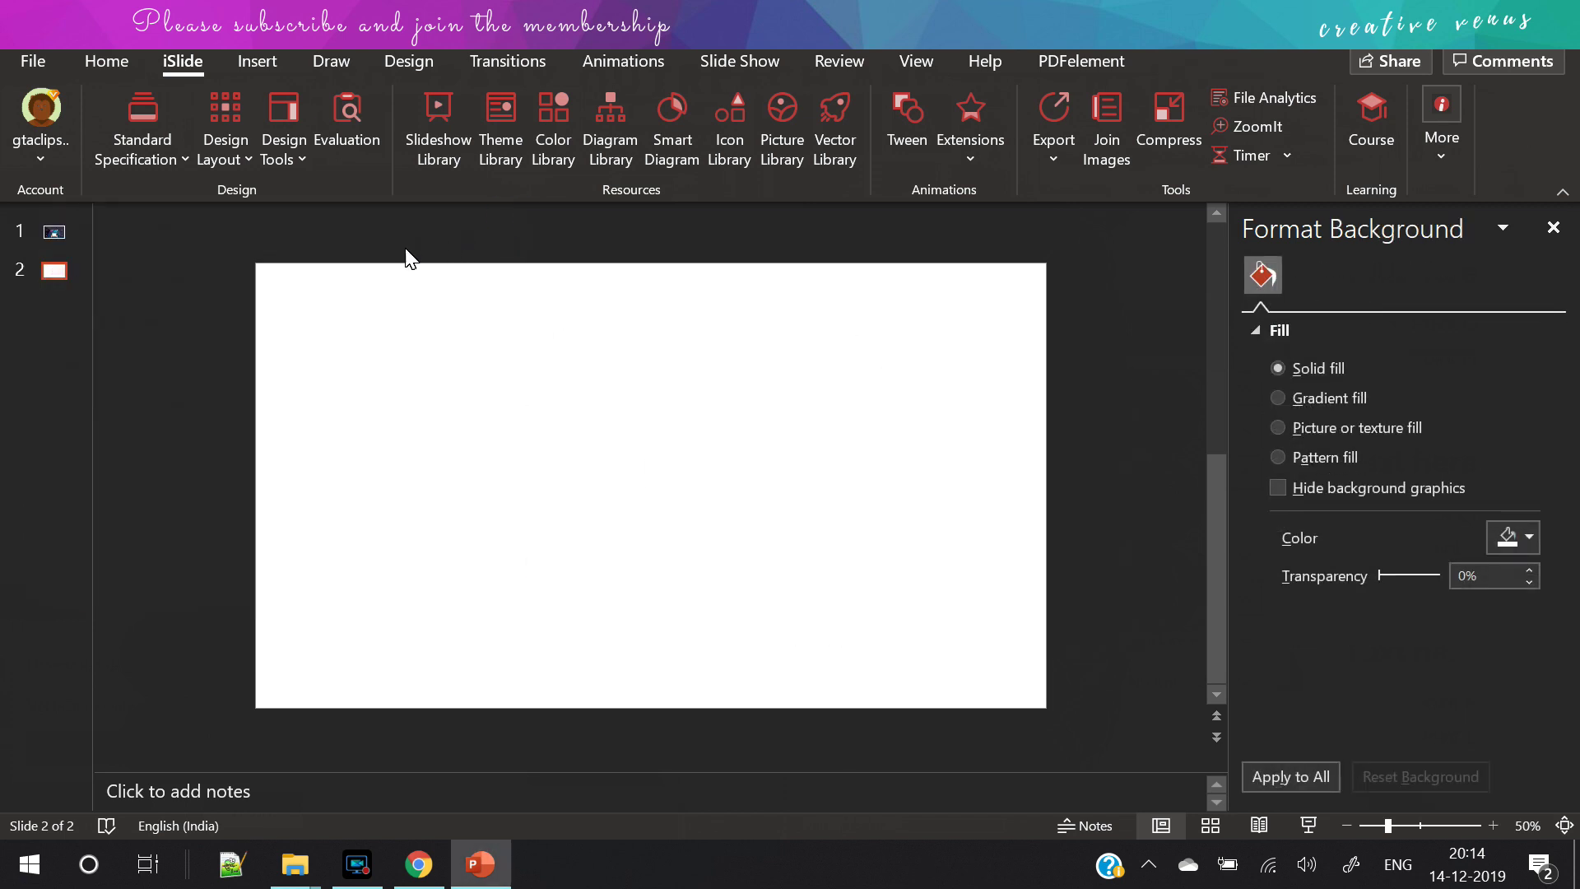
# Step: Create a presentation from the 16:9 purple-and-blue brushstroke iSlide PowerPoint Standard Template in the Theme Library
pyautogui.click(275, 161)
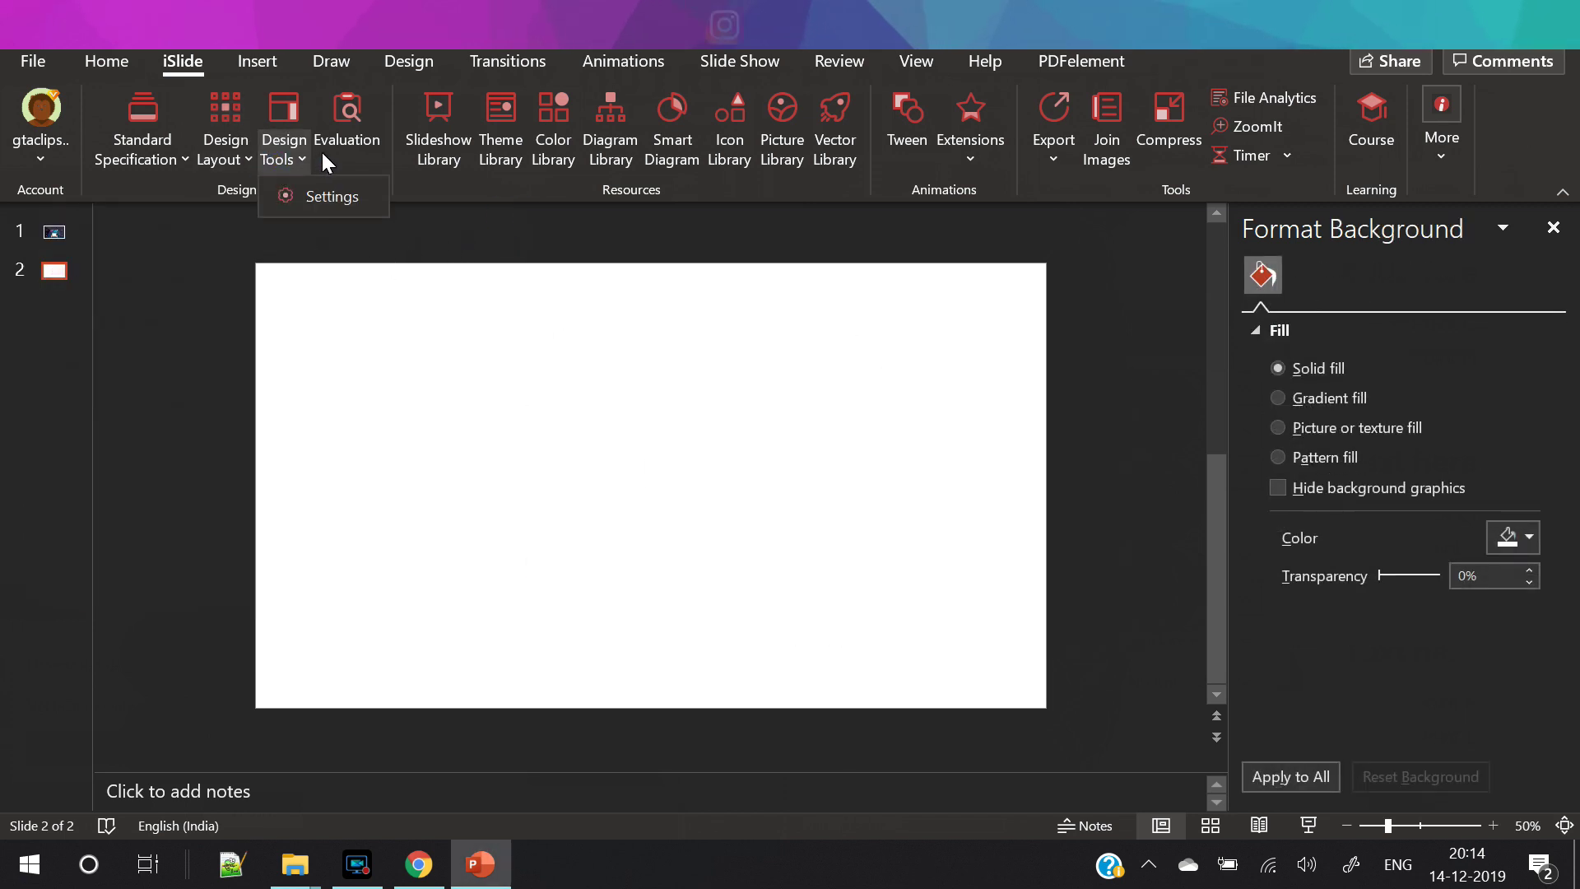
pyautogui.click(504, 155)
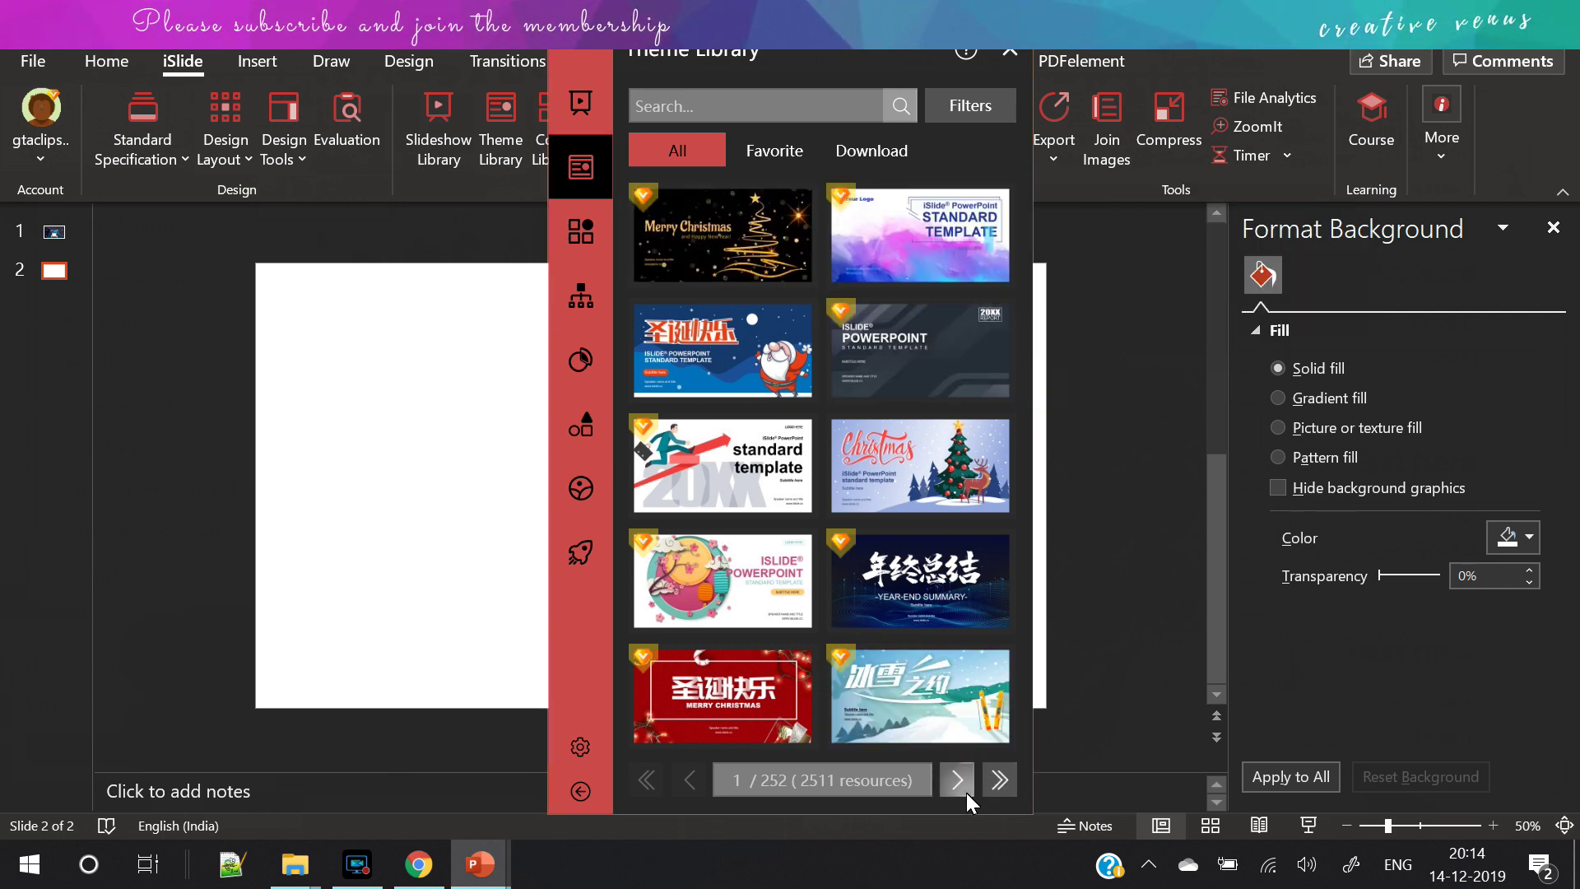
pyautogui.moveTo(936, 242)
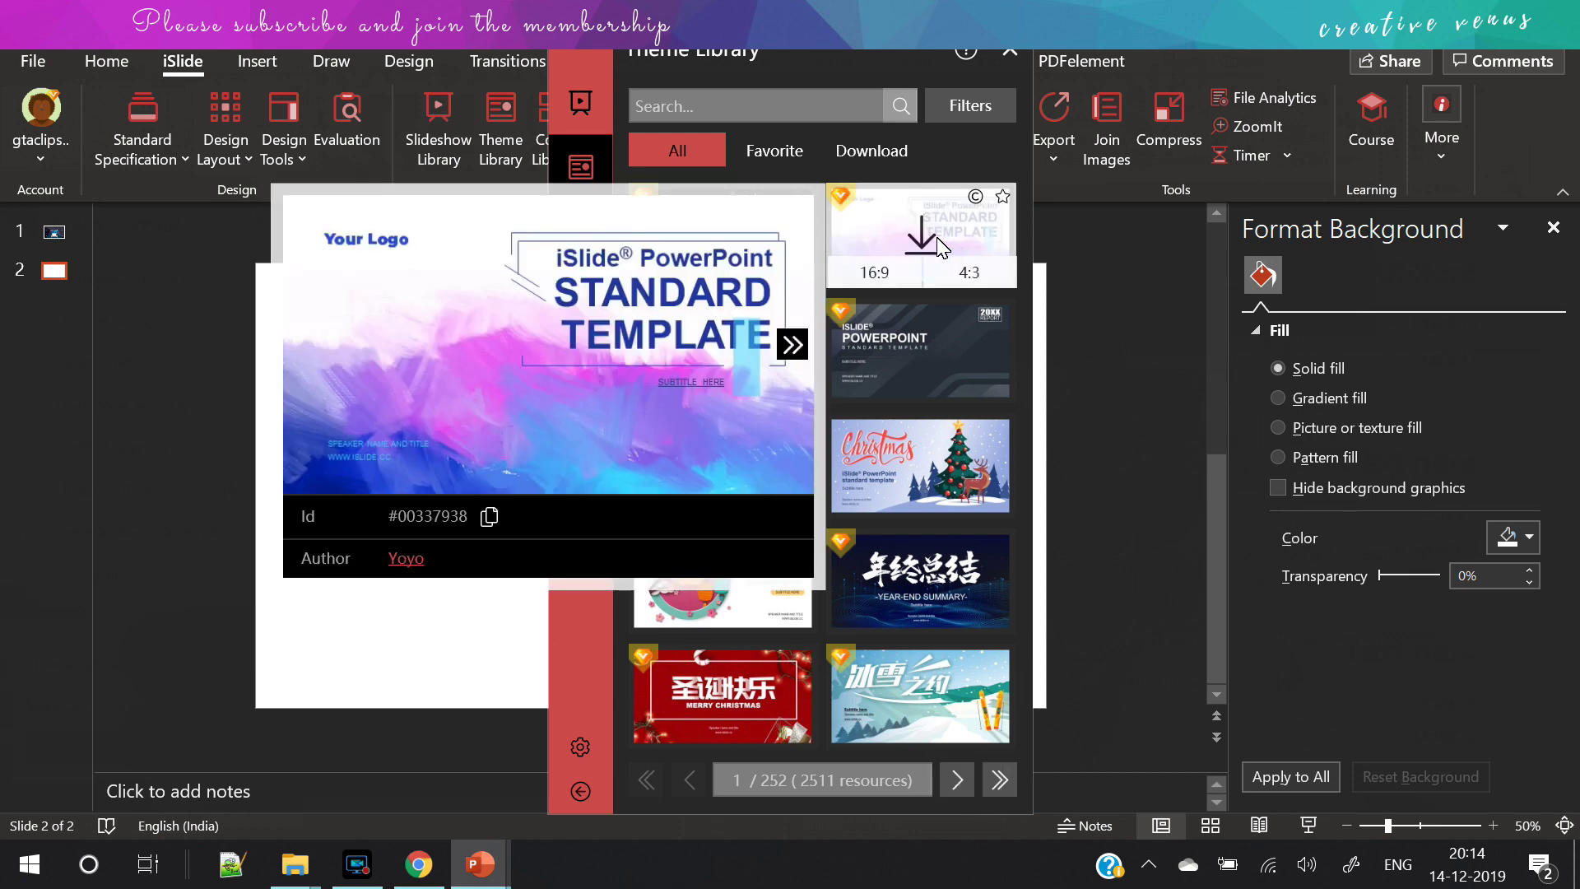
pyautogui.click(930, 245)
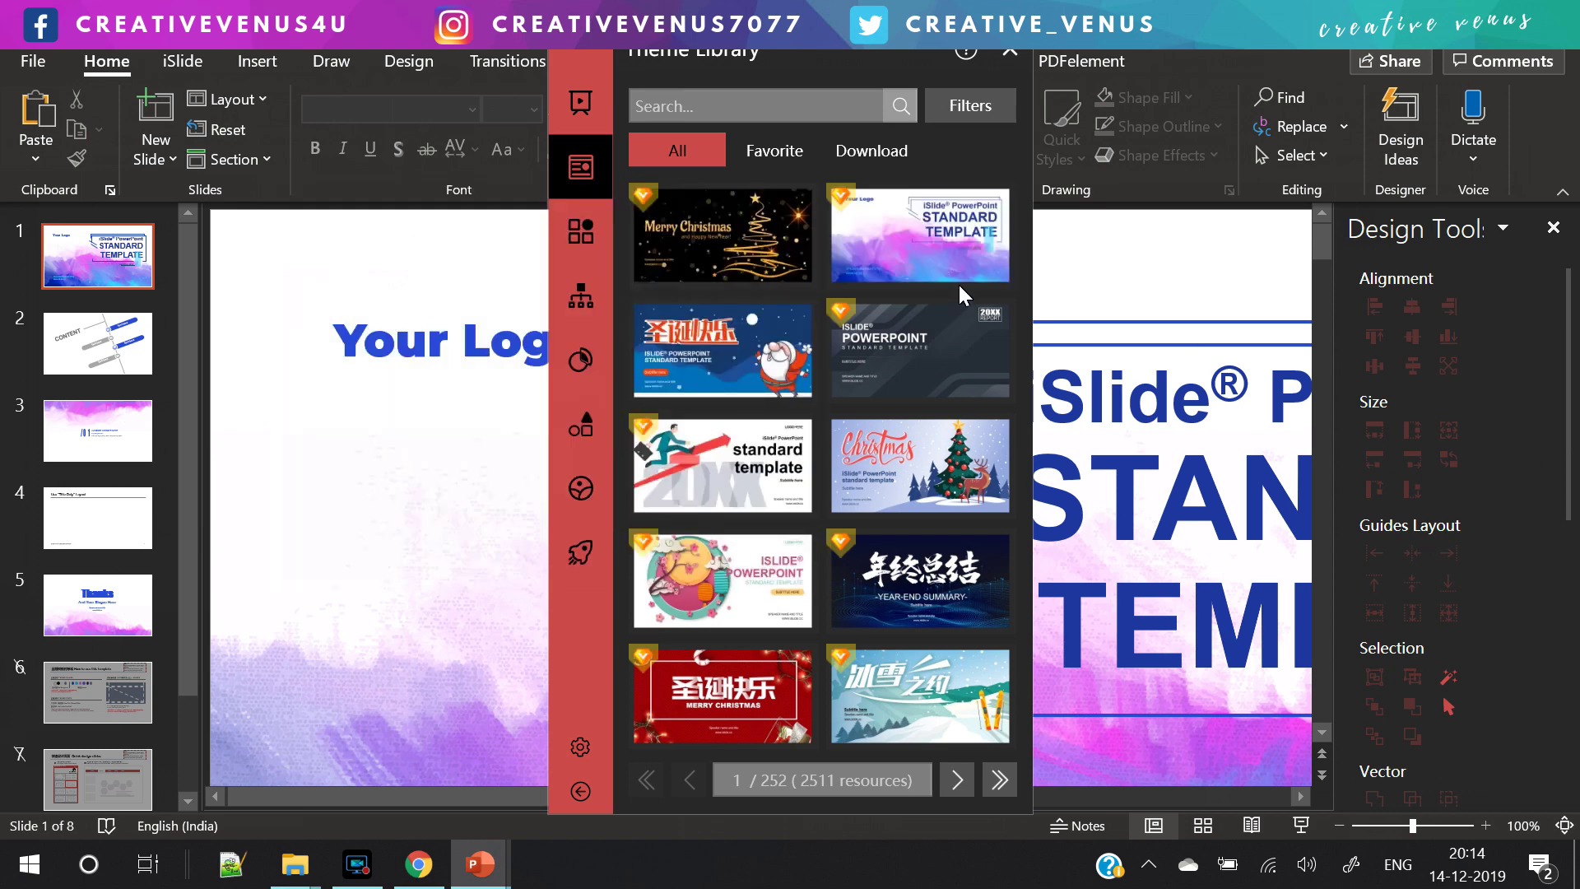
pyautogui.click(1016, 58)
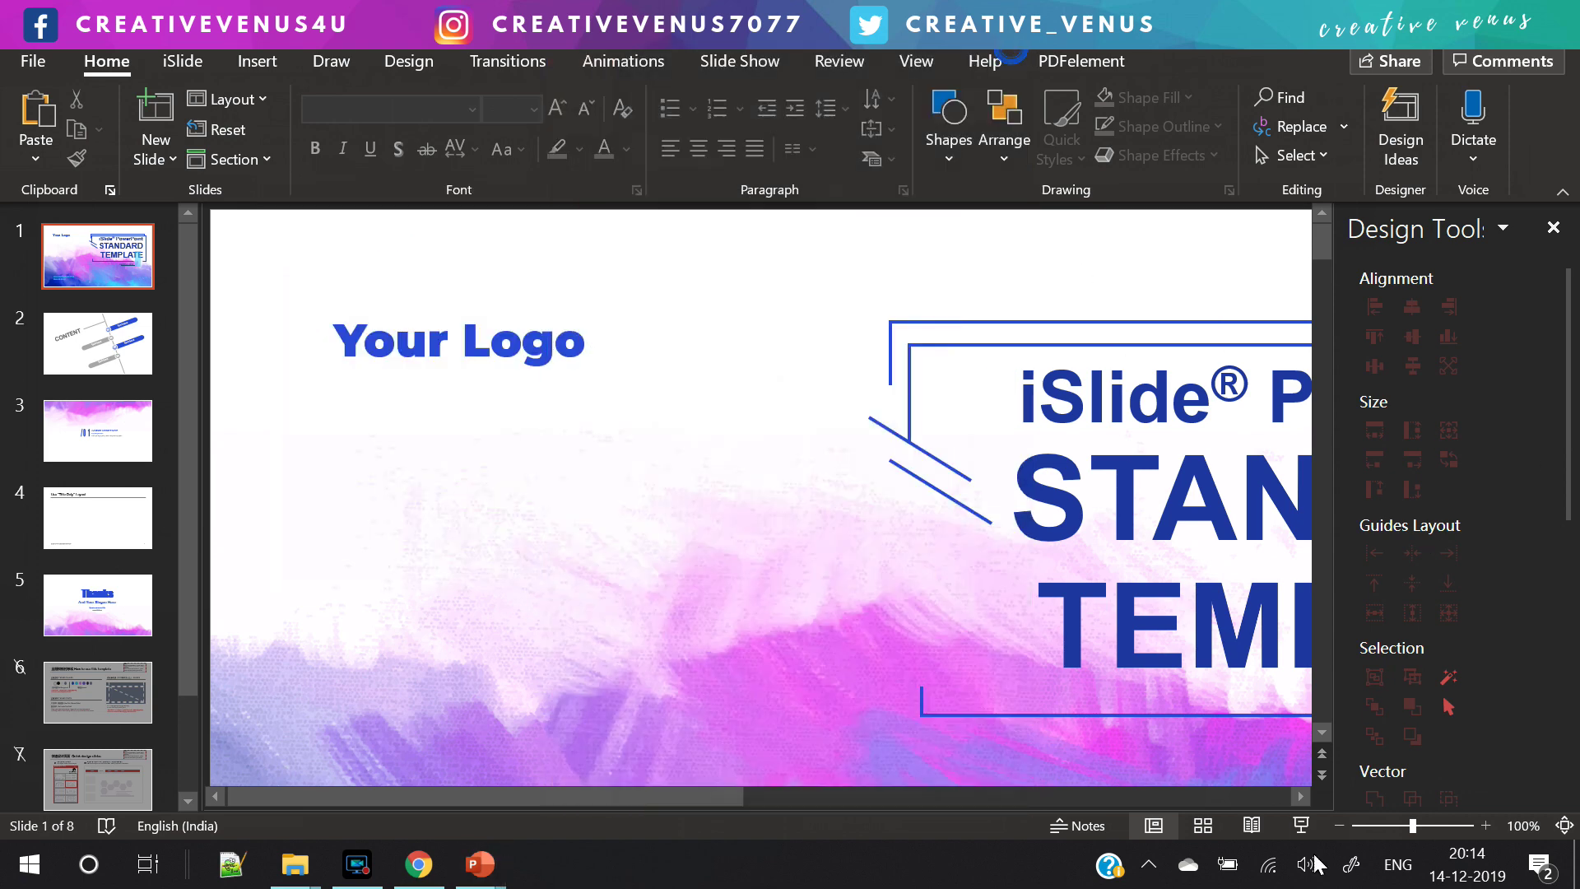
# Step: Look through the template's slides from the cover to the copyright notice at 60% zoom
pyautogui.click(1342, 826)
pyautogui.click(1342, 825)
pyautogui.click(1342, 826)
pyautogui.click(1342, 825)
pyautogui.click(1344, 825)
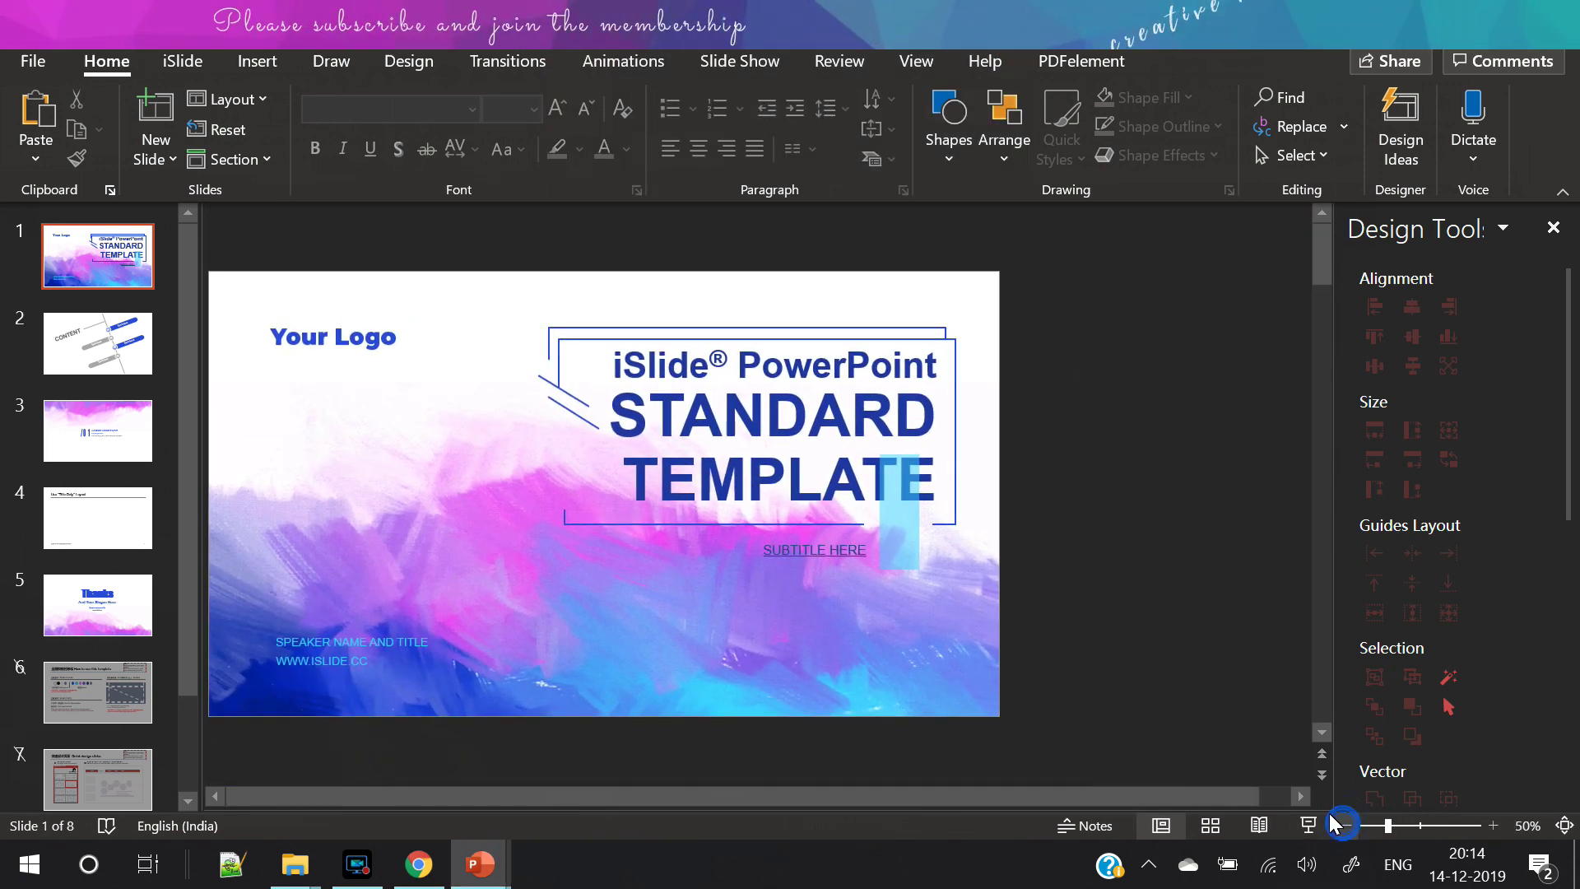
pyautogui.click(1493, 825)
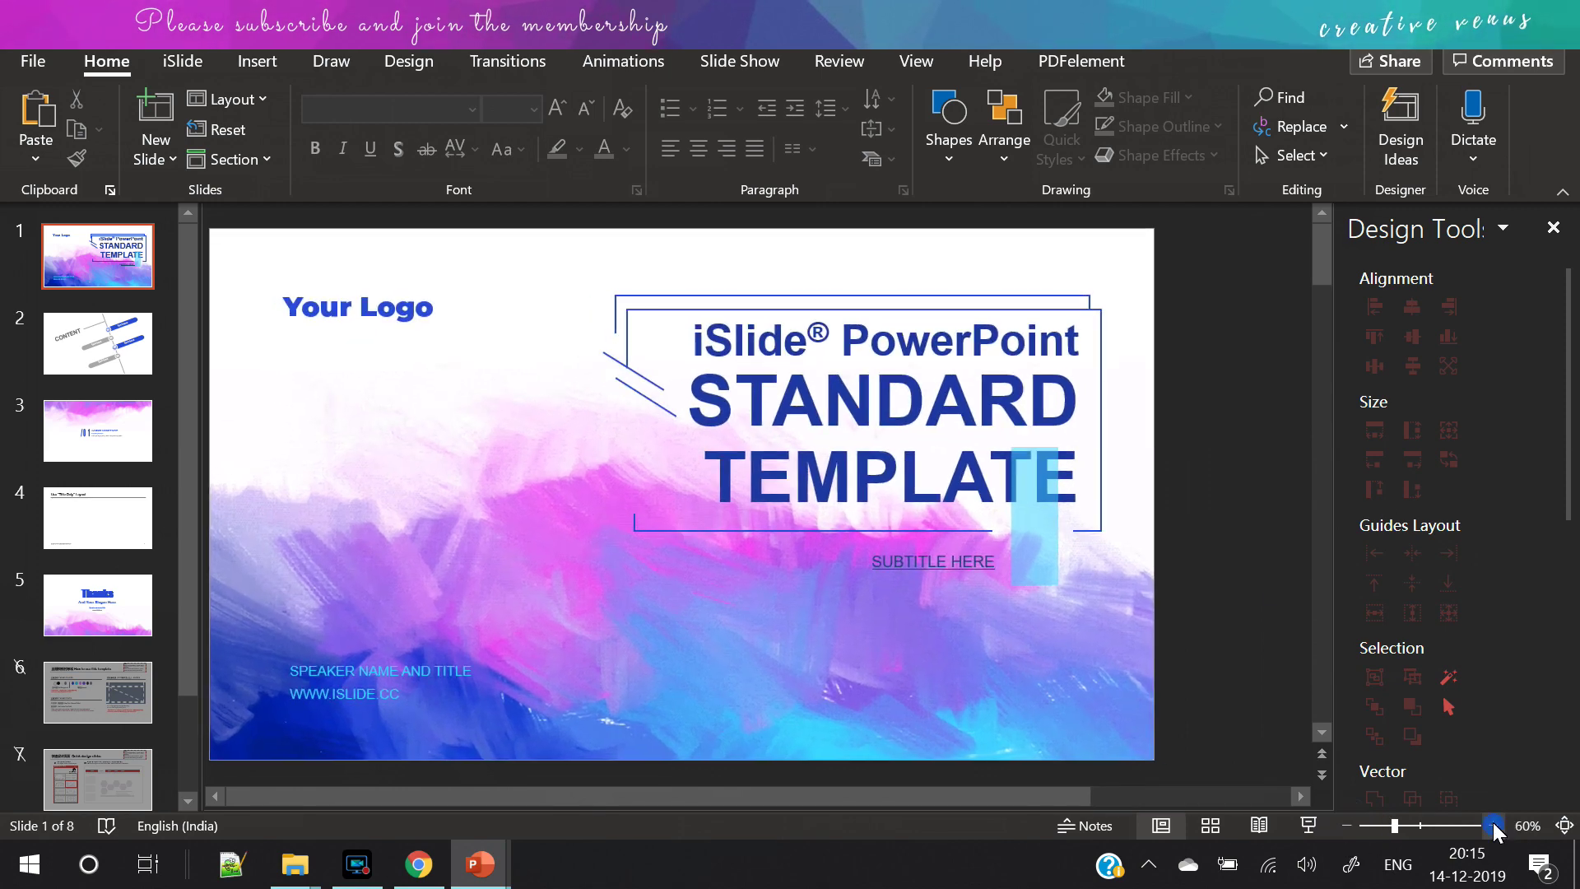
pyautogui.click(76, 363)
pyautogui.press('Down')
pyautogui.press('Down')
pyautogui.press('Down')
pyautogui.press('Down')
pyautogui.press('Down')
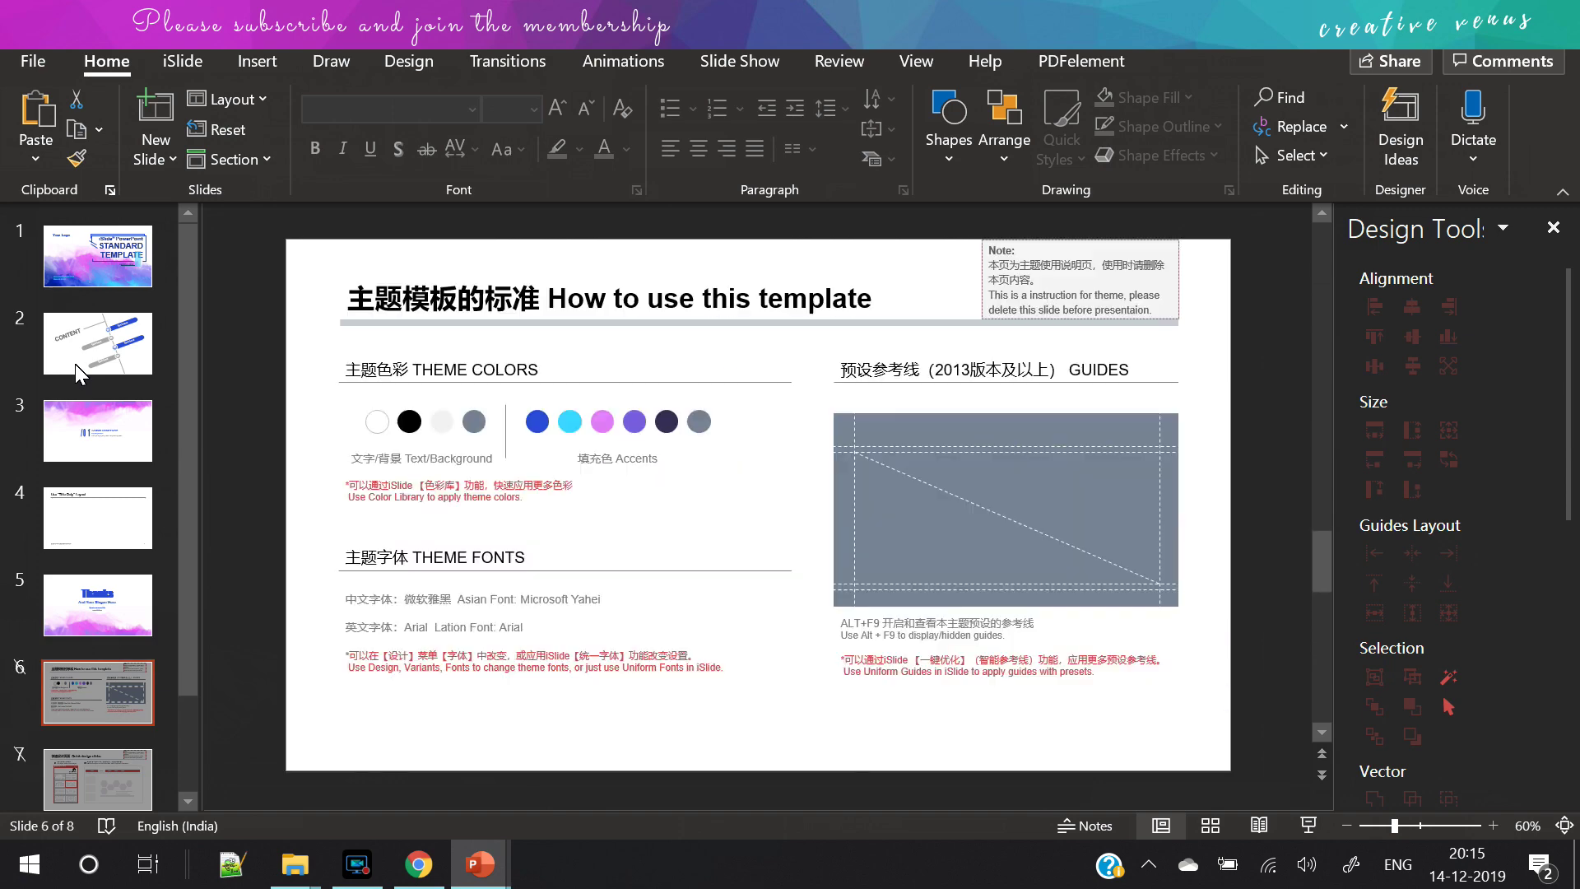
pyautogui.press('Down')
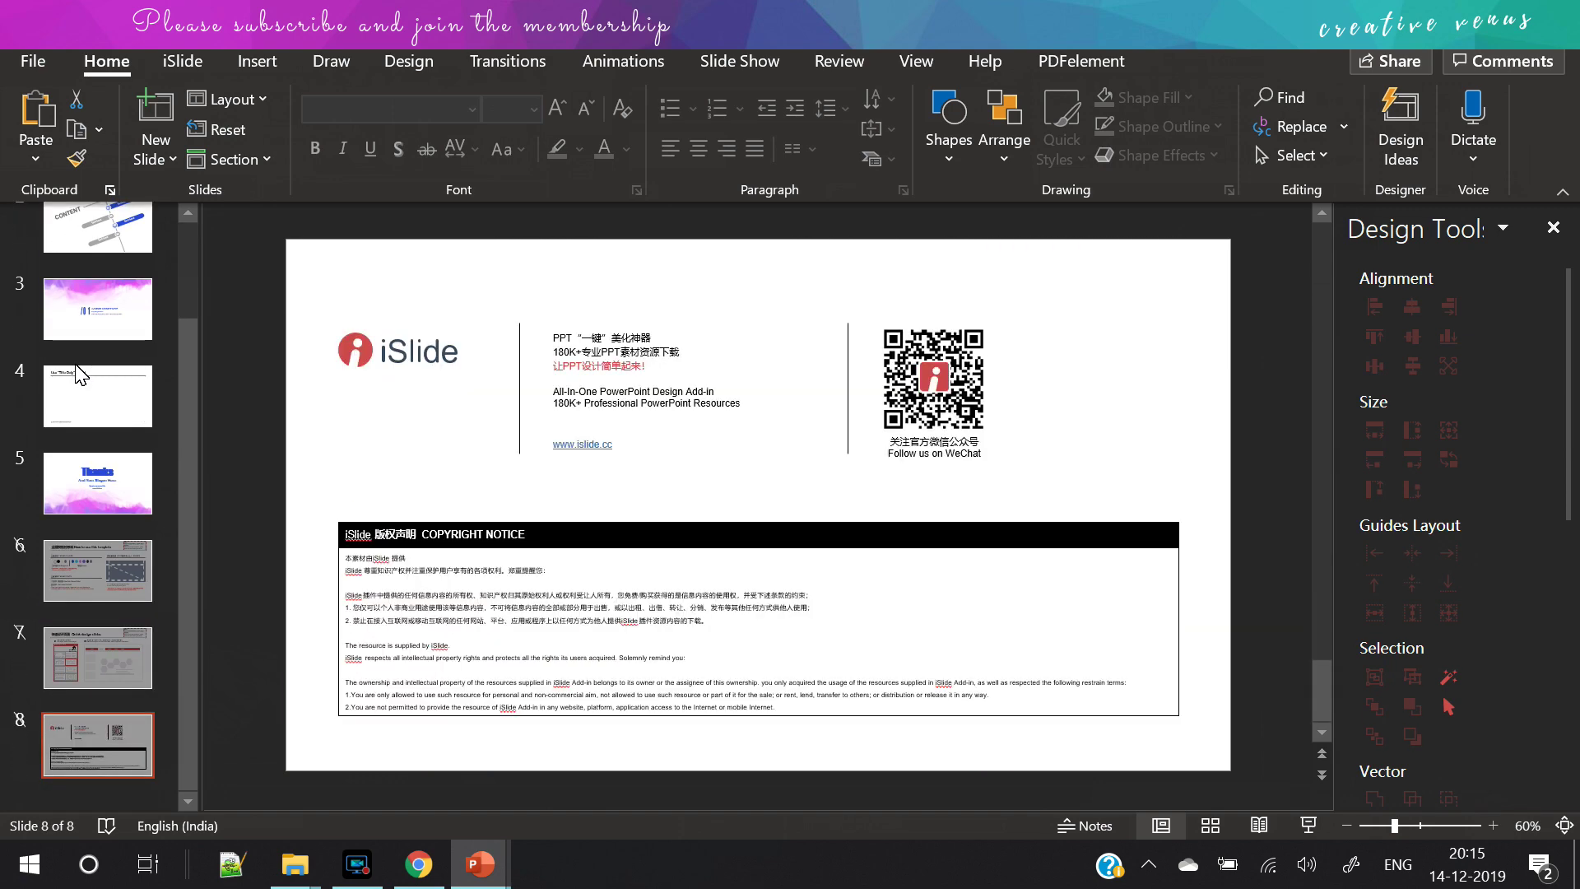
pyautogui.press('Up')
pyautogui.press('Up')
pyautogui.press('Up')
pyautogui.press('Up')
pyautogui.press('Up')
# Step: Insert a new slide after slide 4
pyautogui.click(75, 363)
pyautogui.click(78, 377)
pyautogui.press('Return')
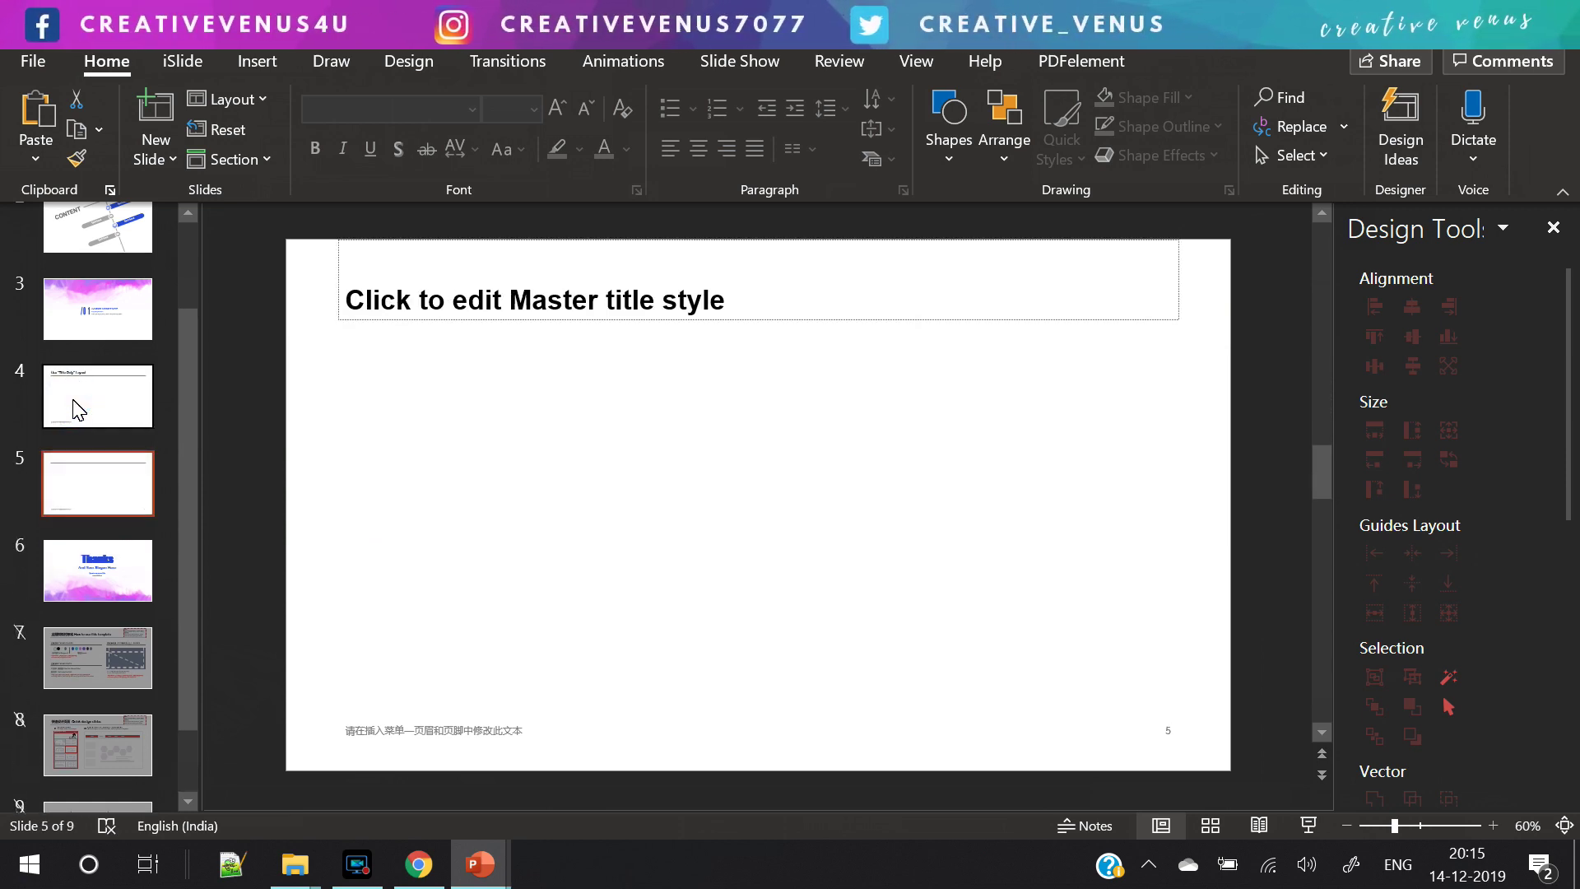
# Step: Go to the section header slide and examine the first five pages of palettes in the Color Library
pyautogui.click(124, 311)
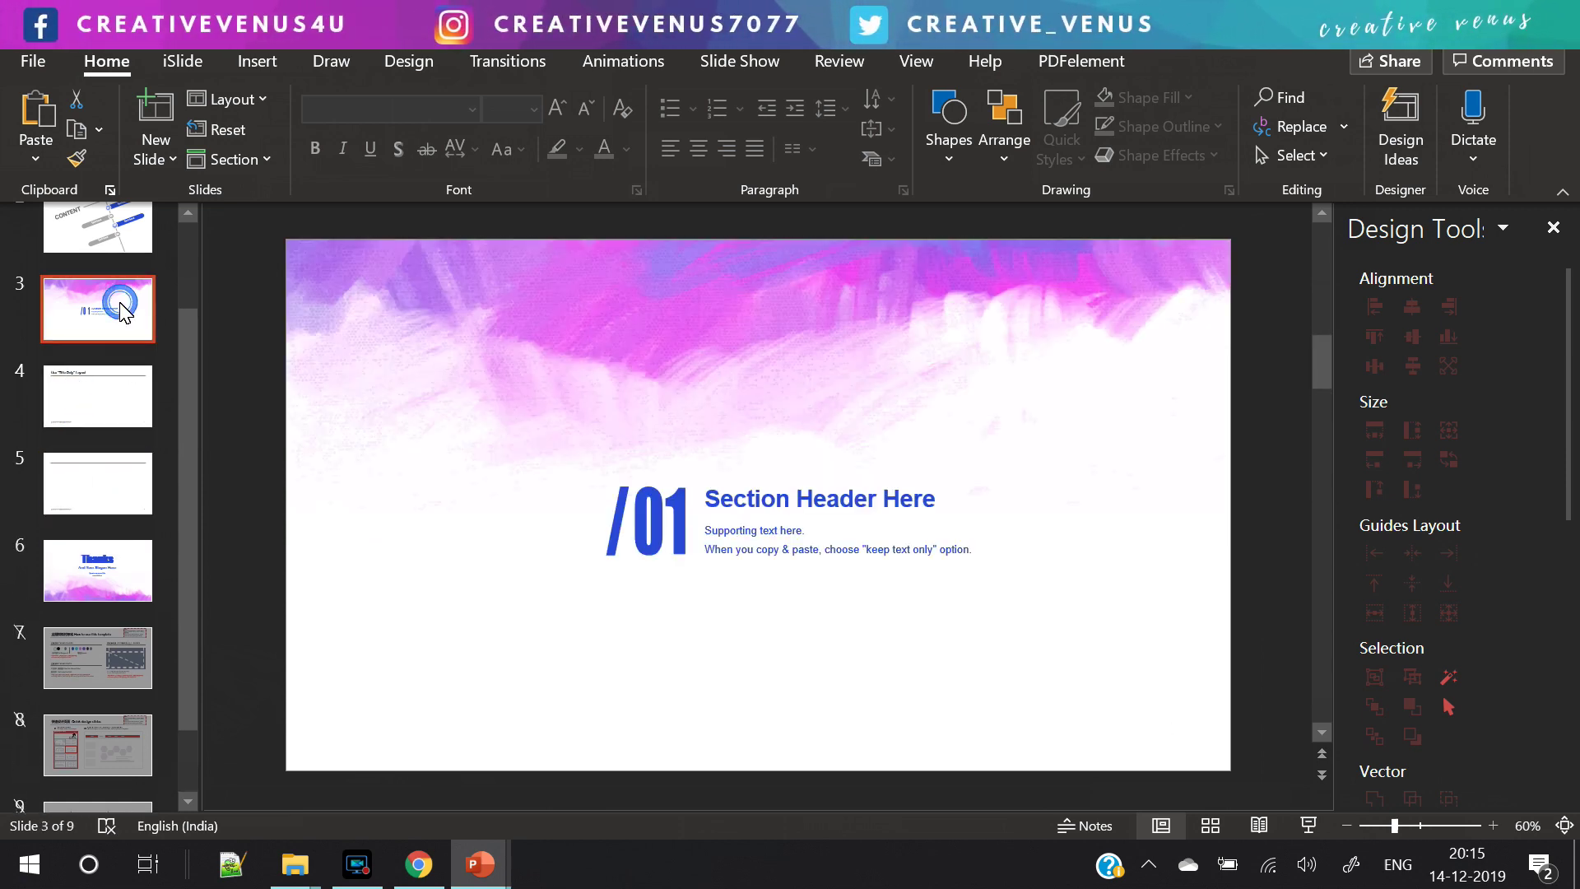
pyautogui.click(224, 65)
pyautogui.click(208, 66)
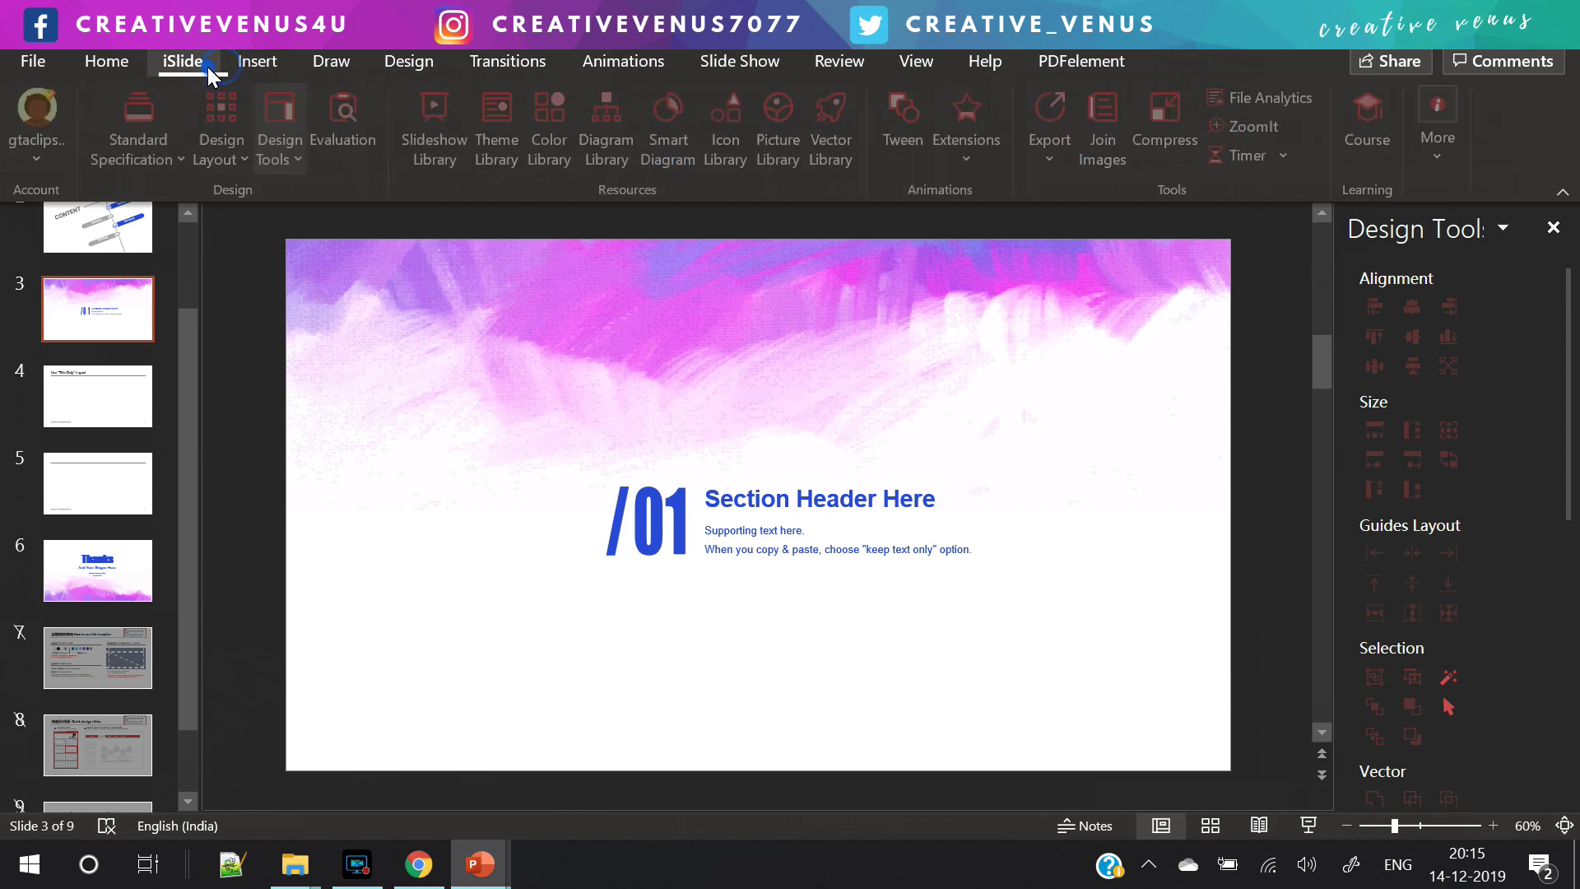
pyautogui.click(561, 157)
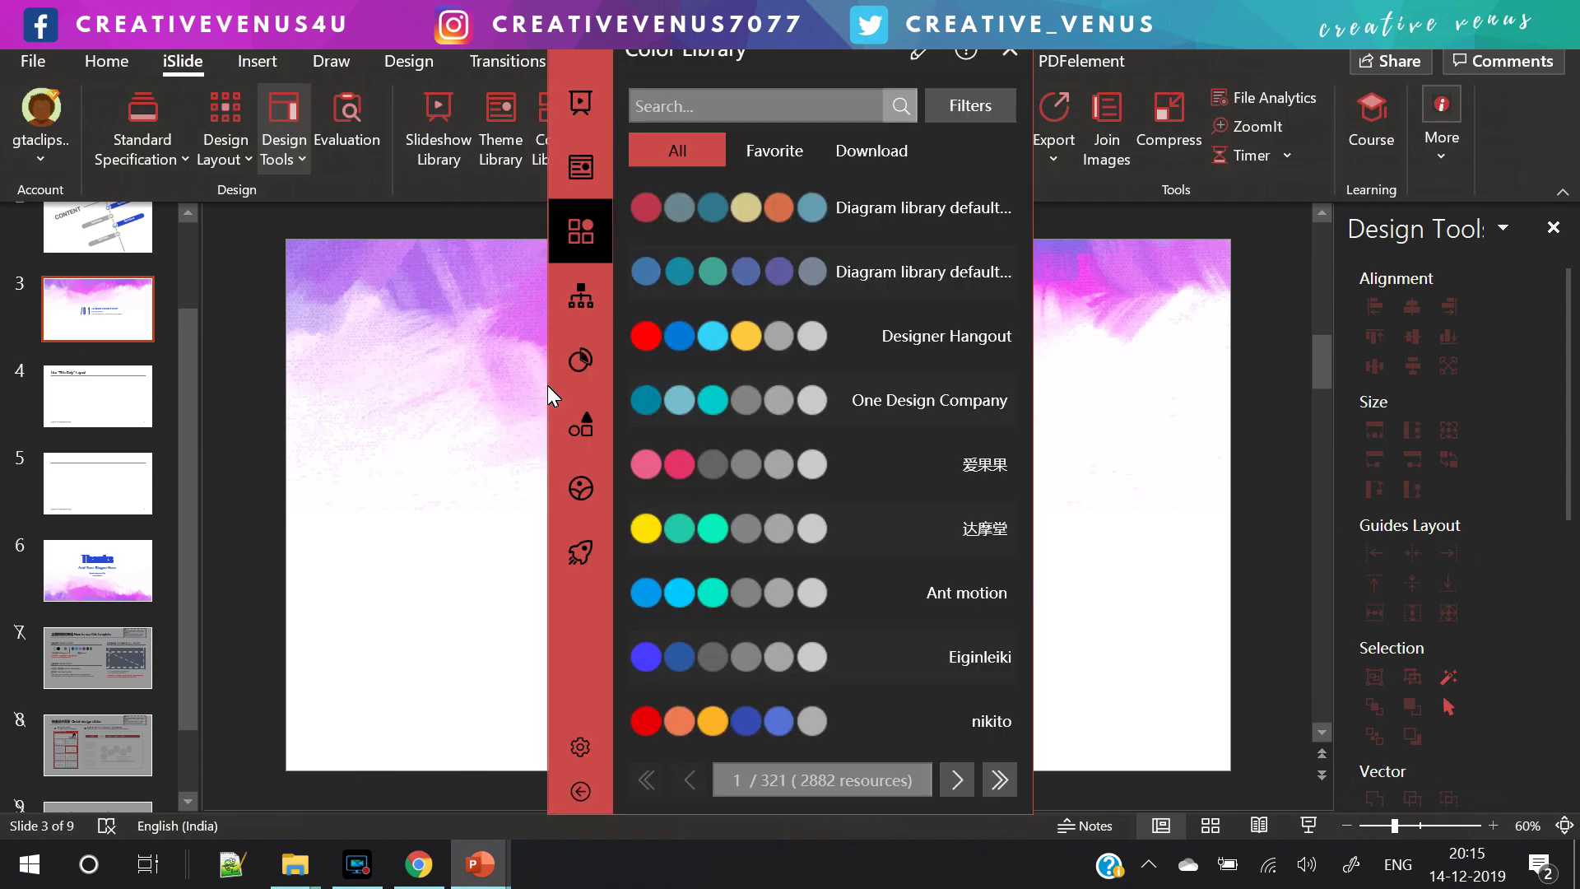
pyautogui.click(958, 779)
pyautogui.click(958, 779)
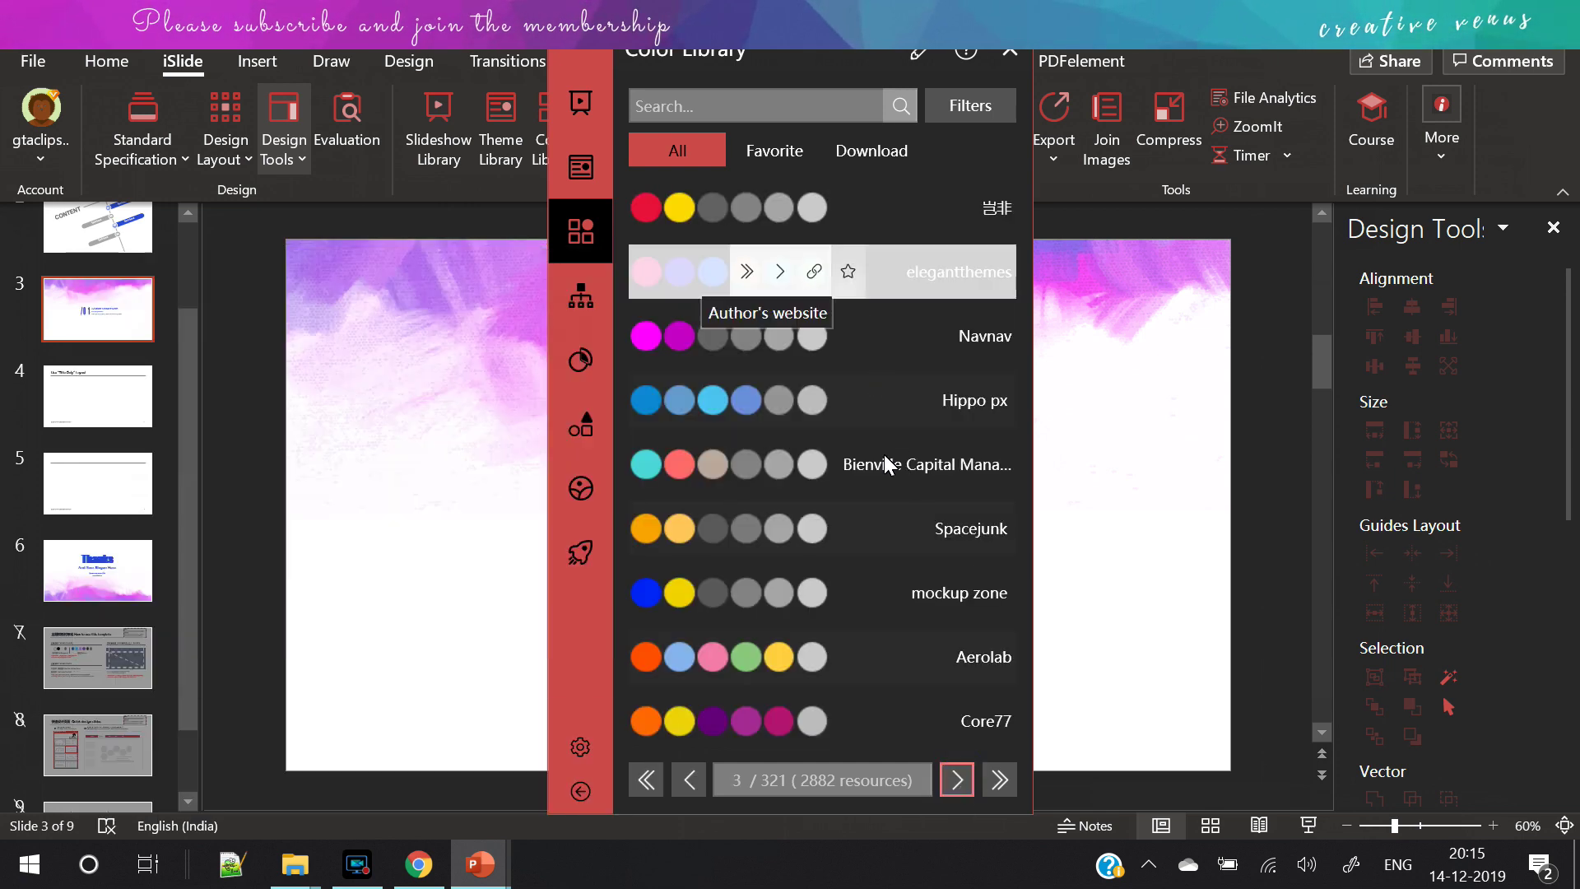
pyautogui.click(953, 779)
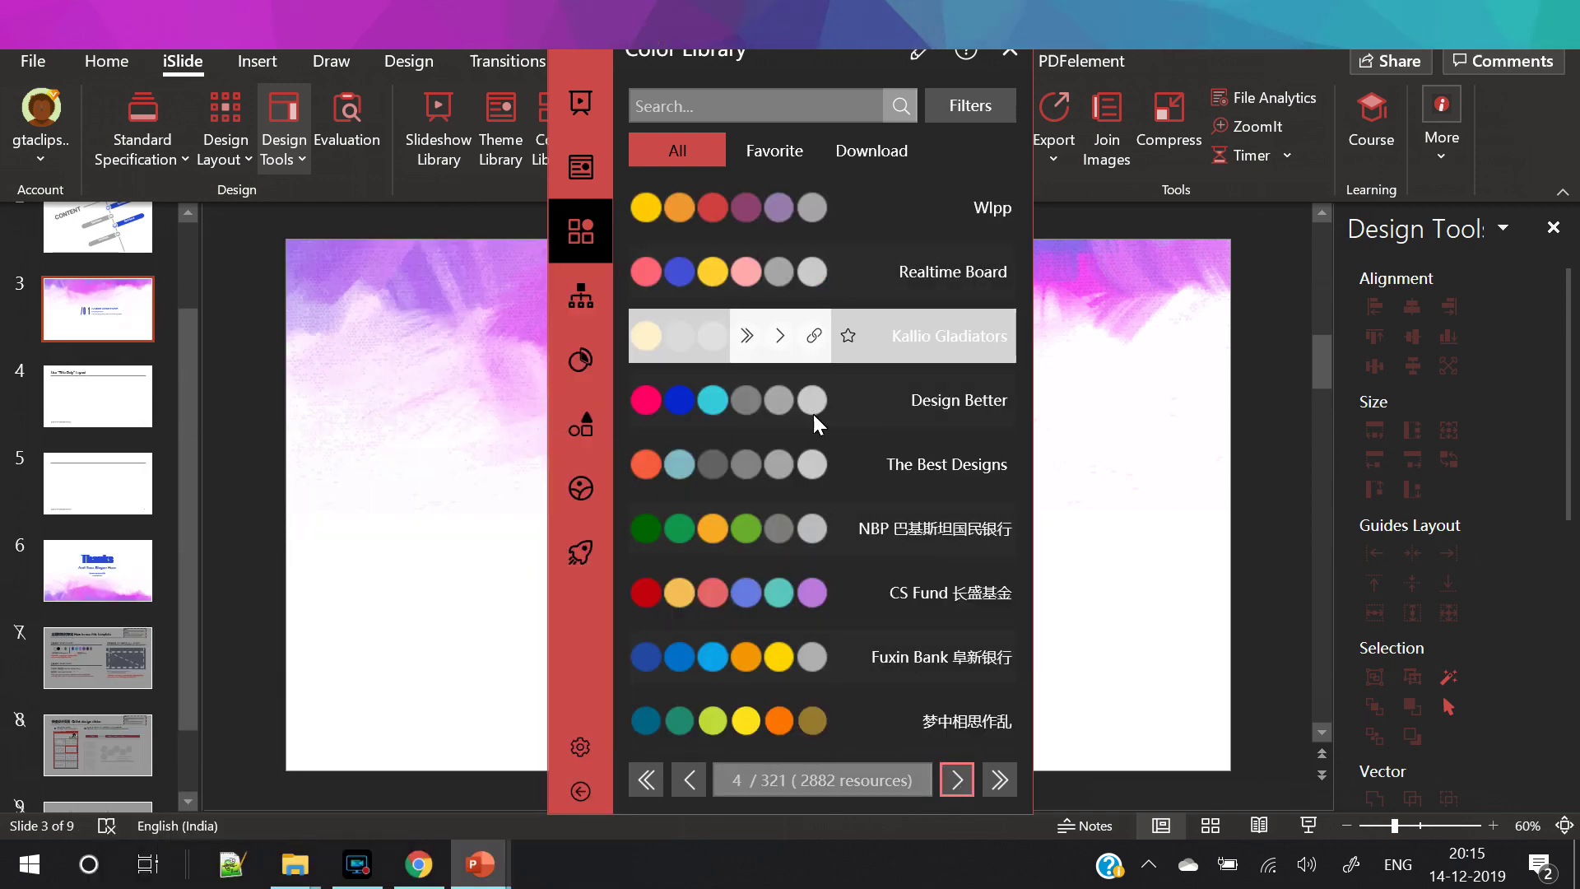
pyautogui.click(956, 791)
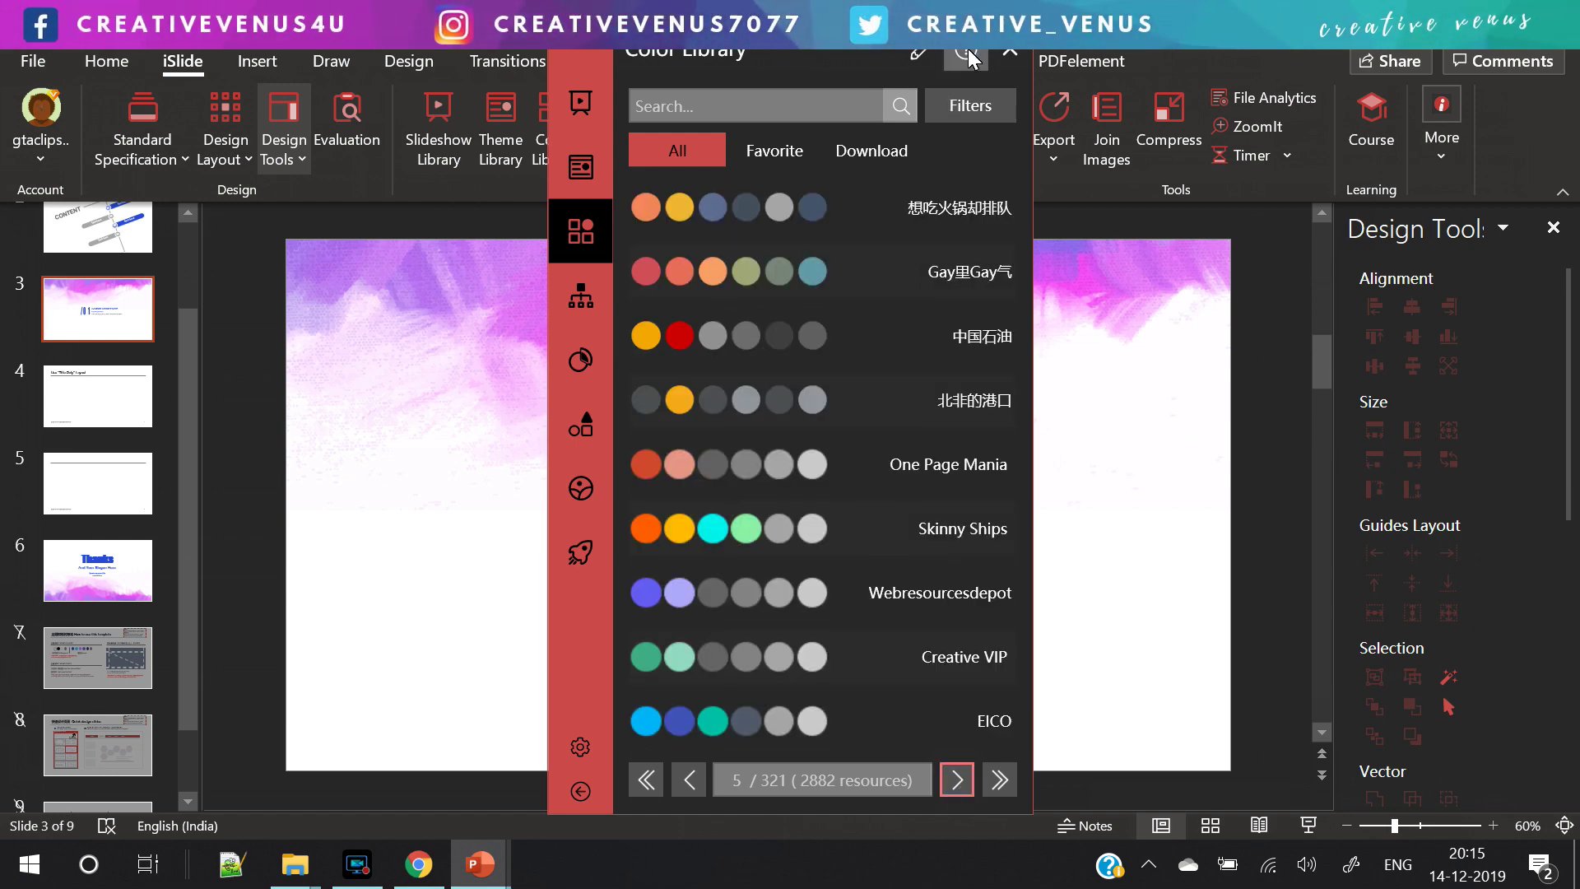
pyautogui.click(1009, 62)
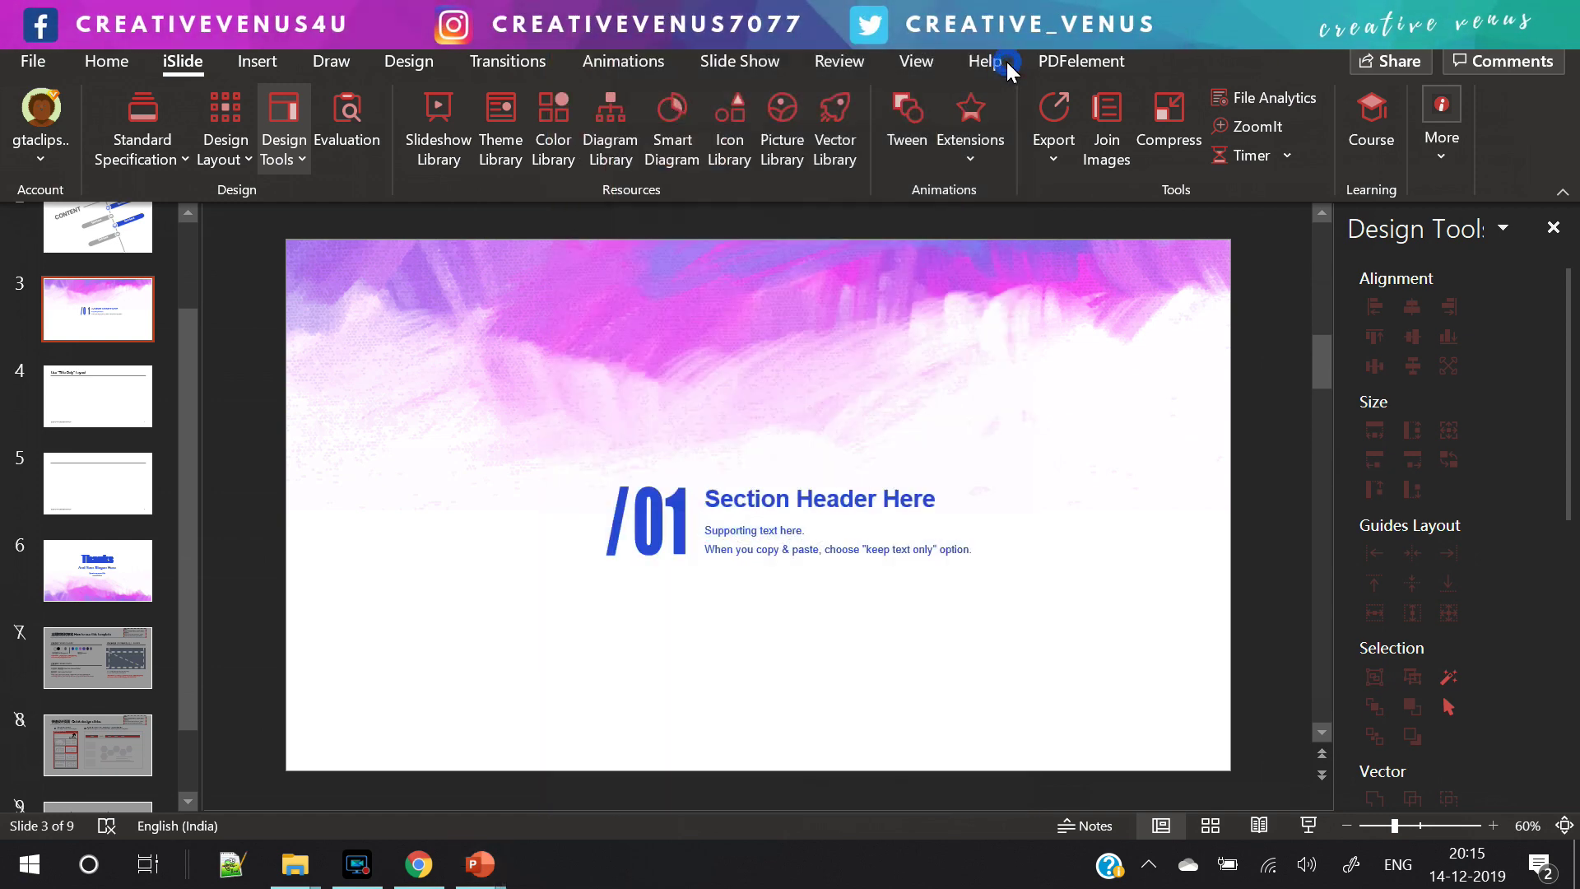
# Step: Insert the rocket diagram with four icon columns from the Diagram Library as a new slide after slide 4
pyautogui.click(625, 155)
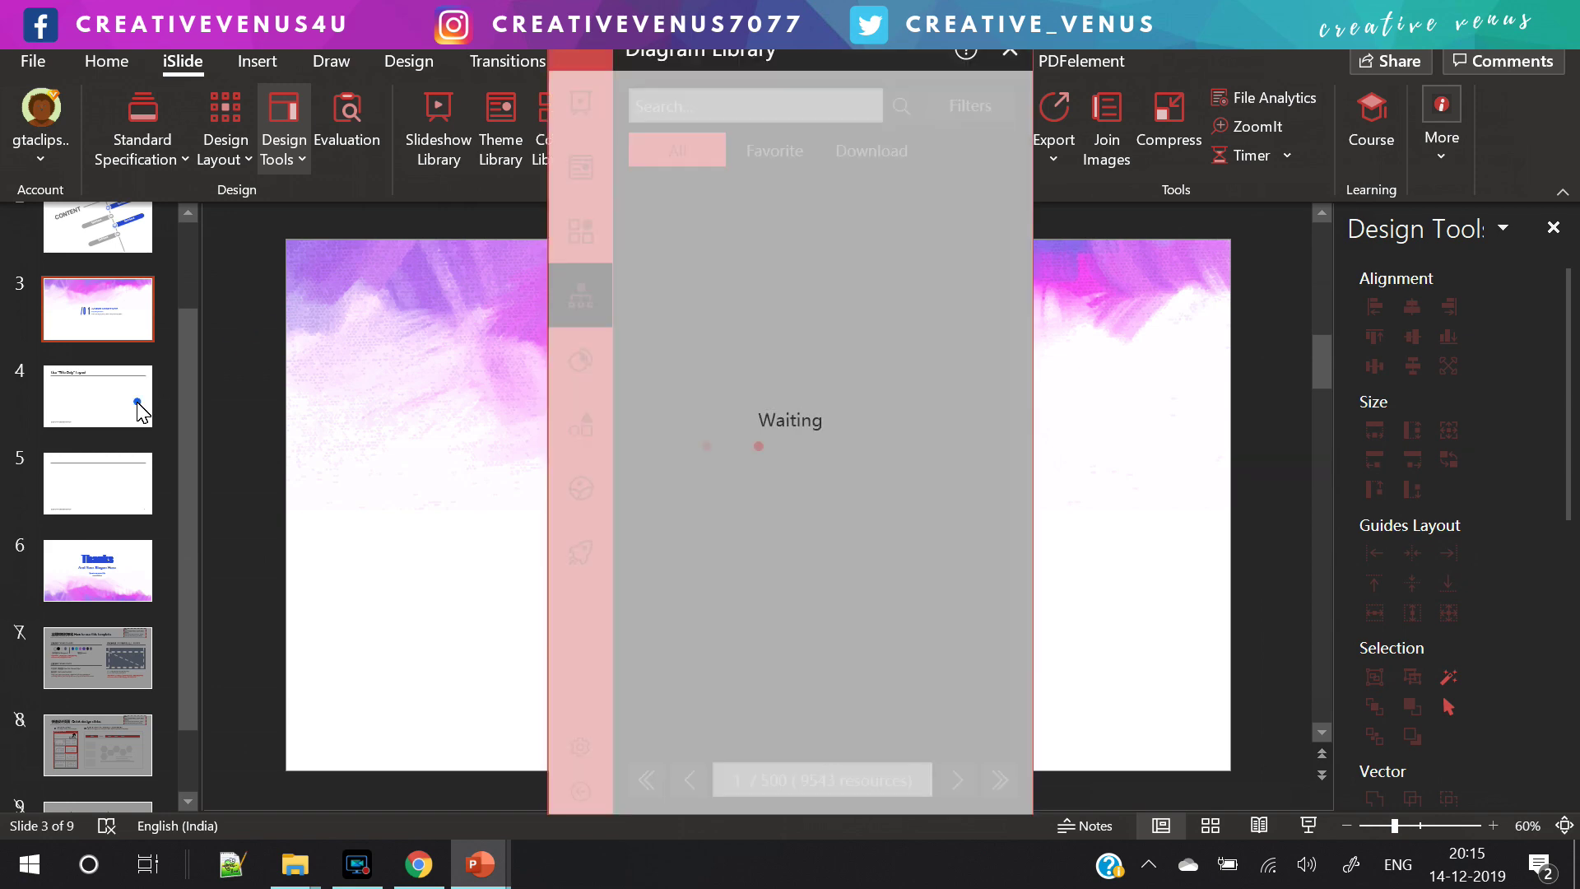
pyautogui.click(126, 411)
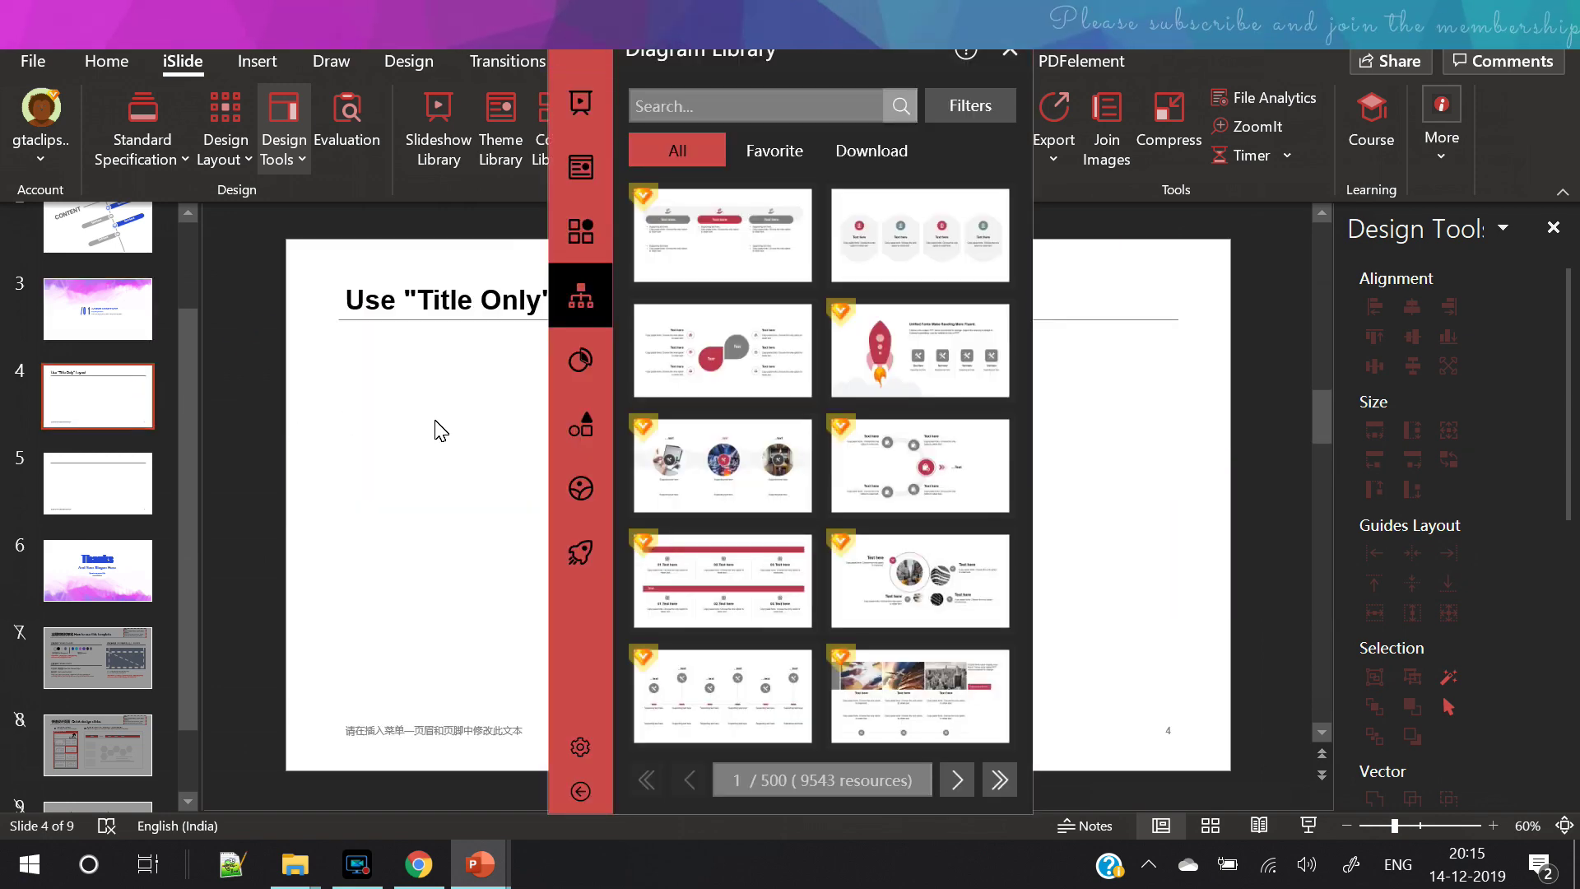
pyautogui.moveTo(813, 401)
pyautogui.moveTo(922, 362)
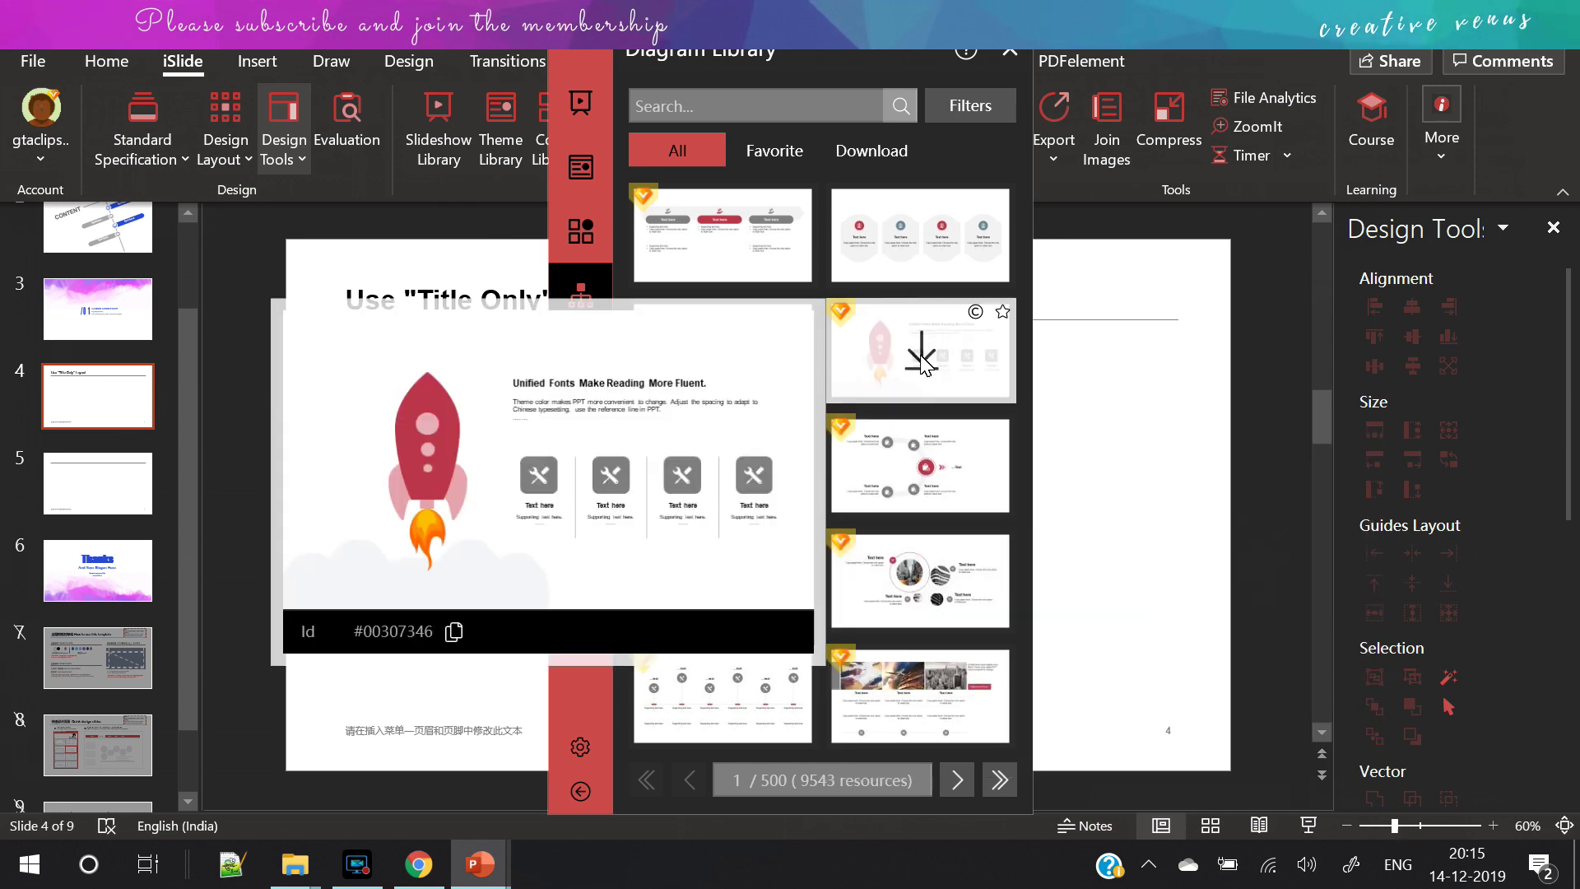
pyautogui.click(923, 360)
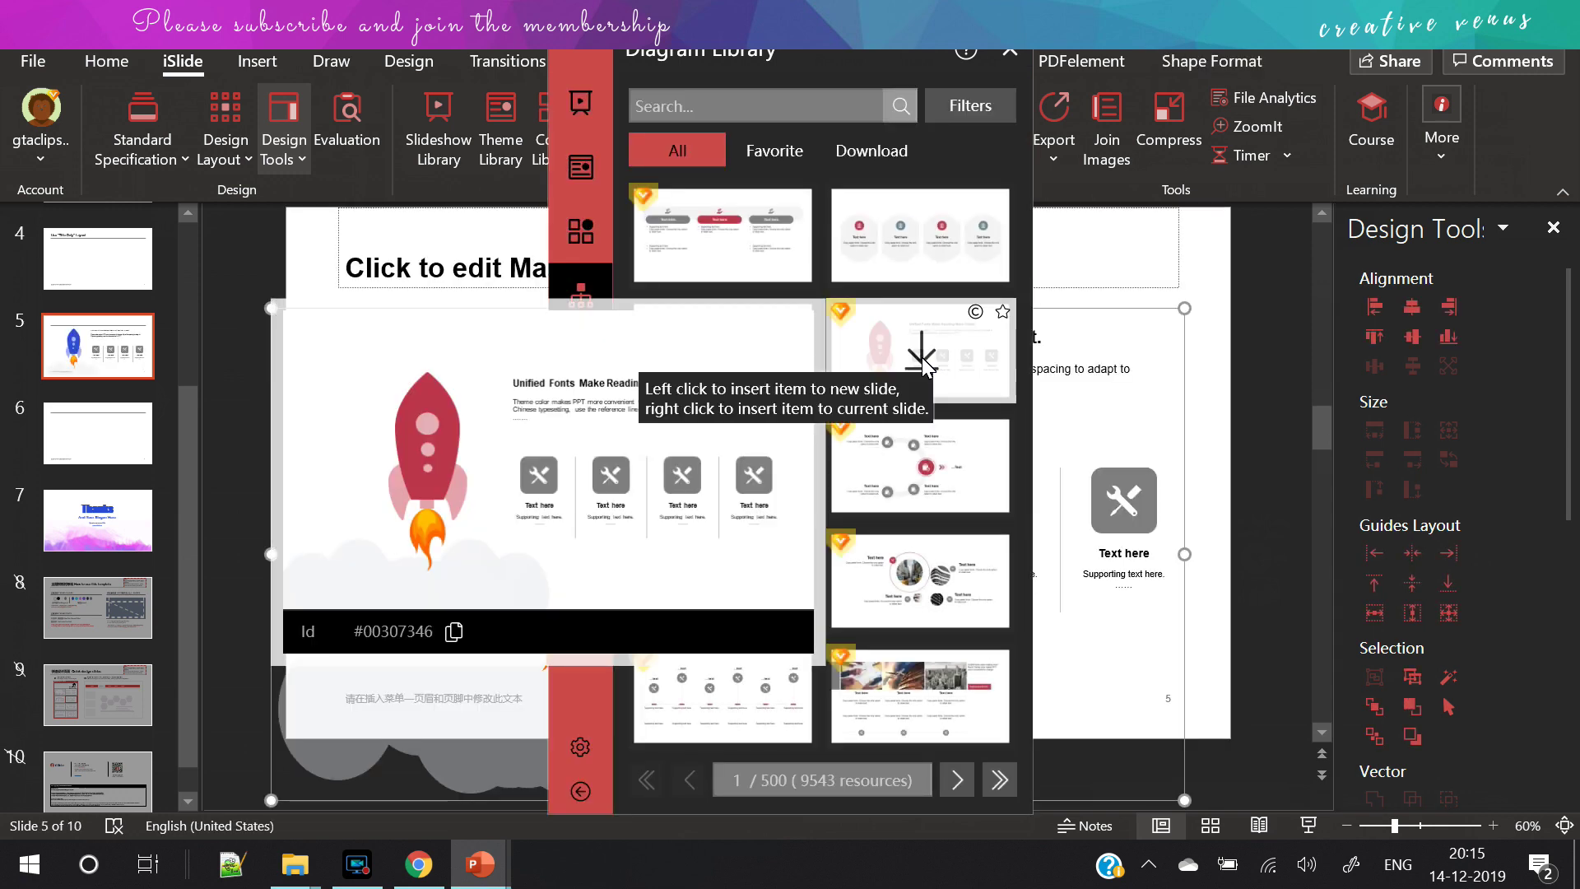
pyautogui.click(1014, 58)
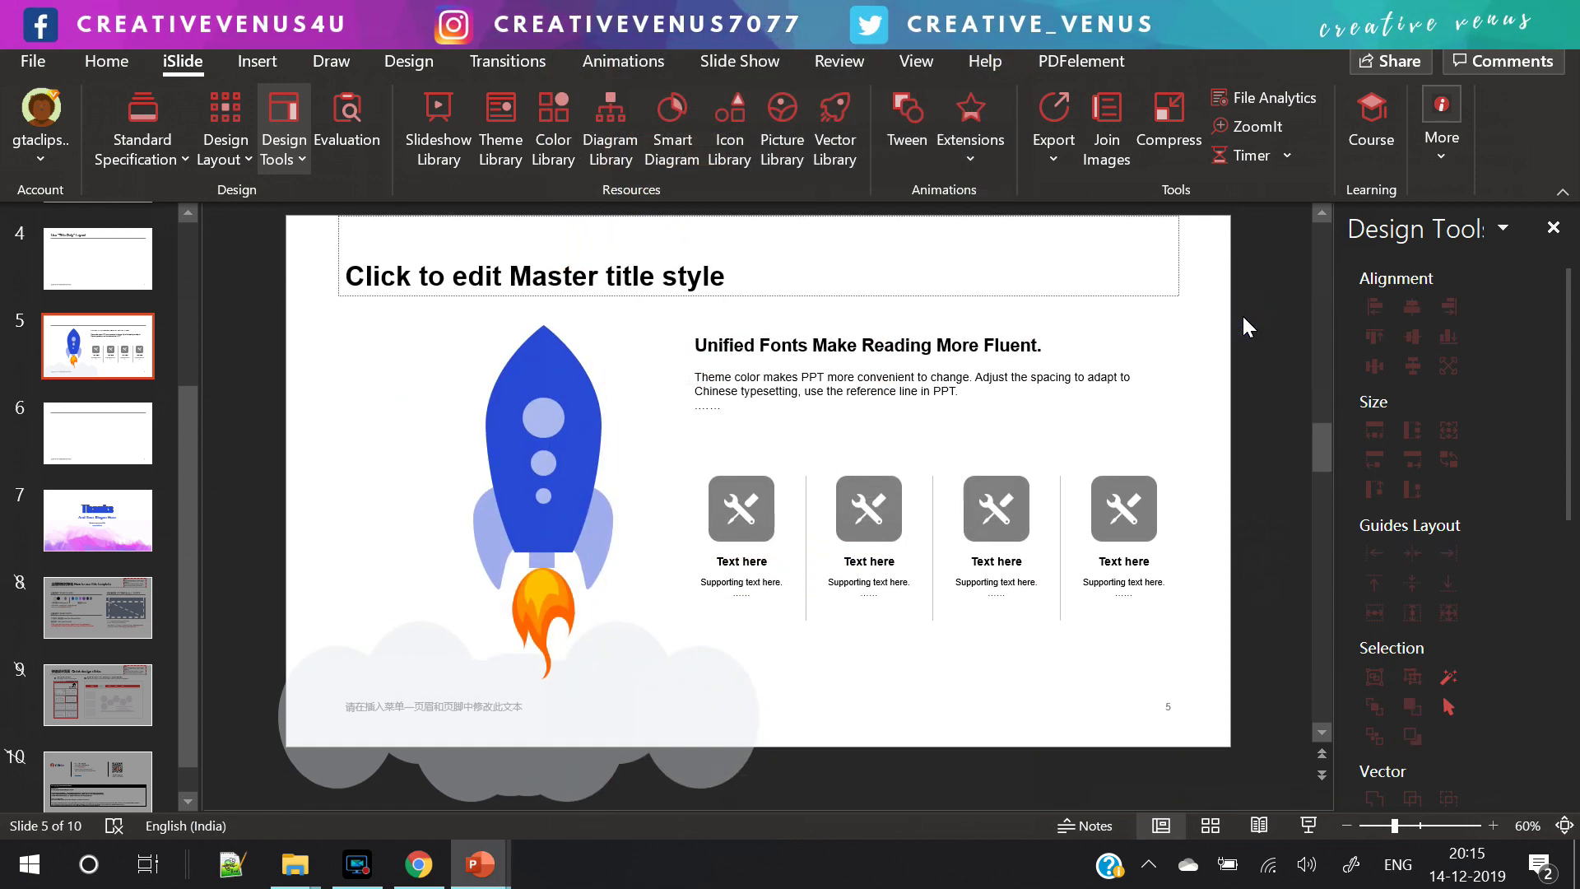
# Step: Inspect the rocket diagram's text boxes and review the Diagram Library's filter options without choosing any
pyautogui.click(869, 571)
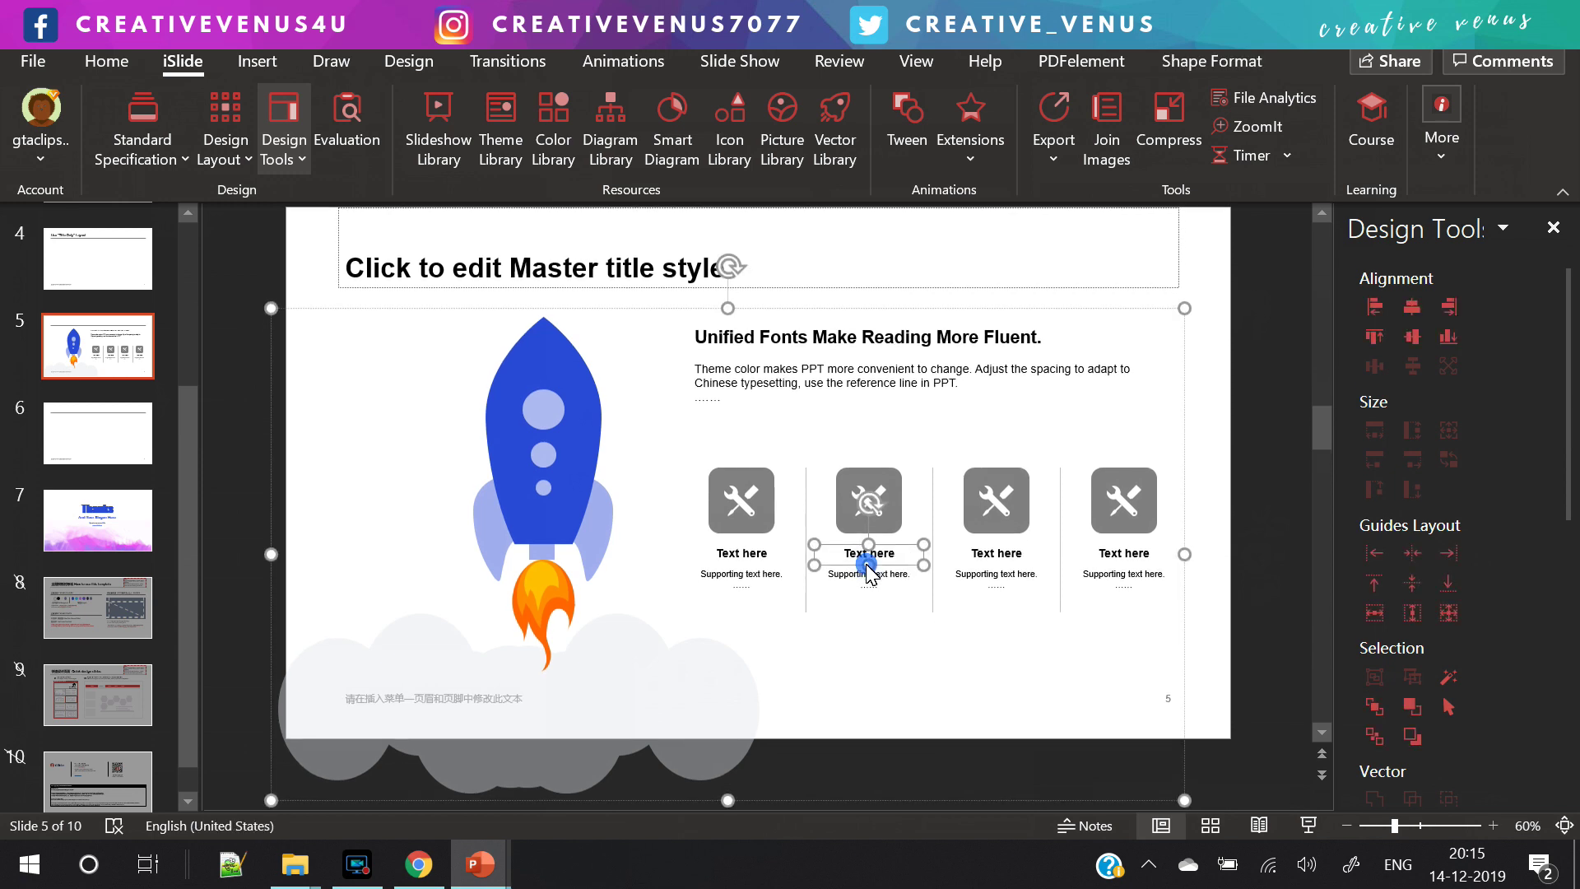
pyautogui.click(830, 385)
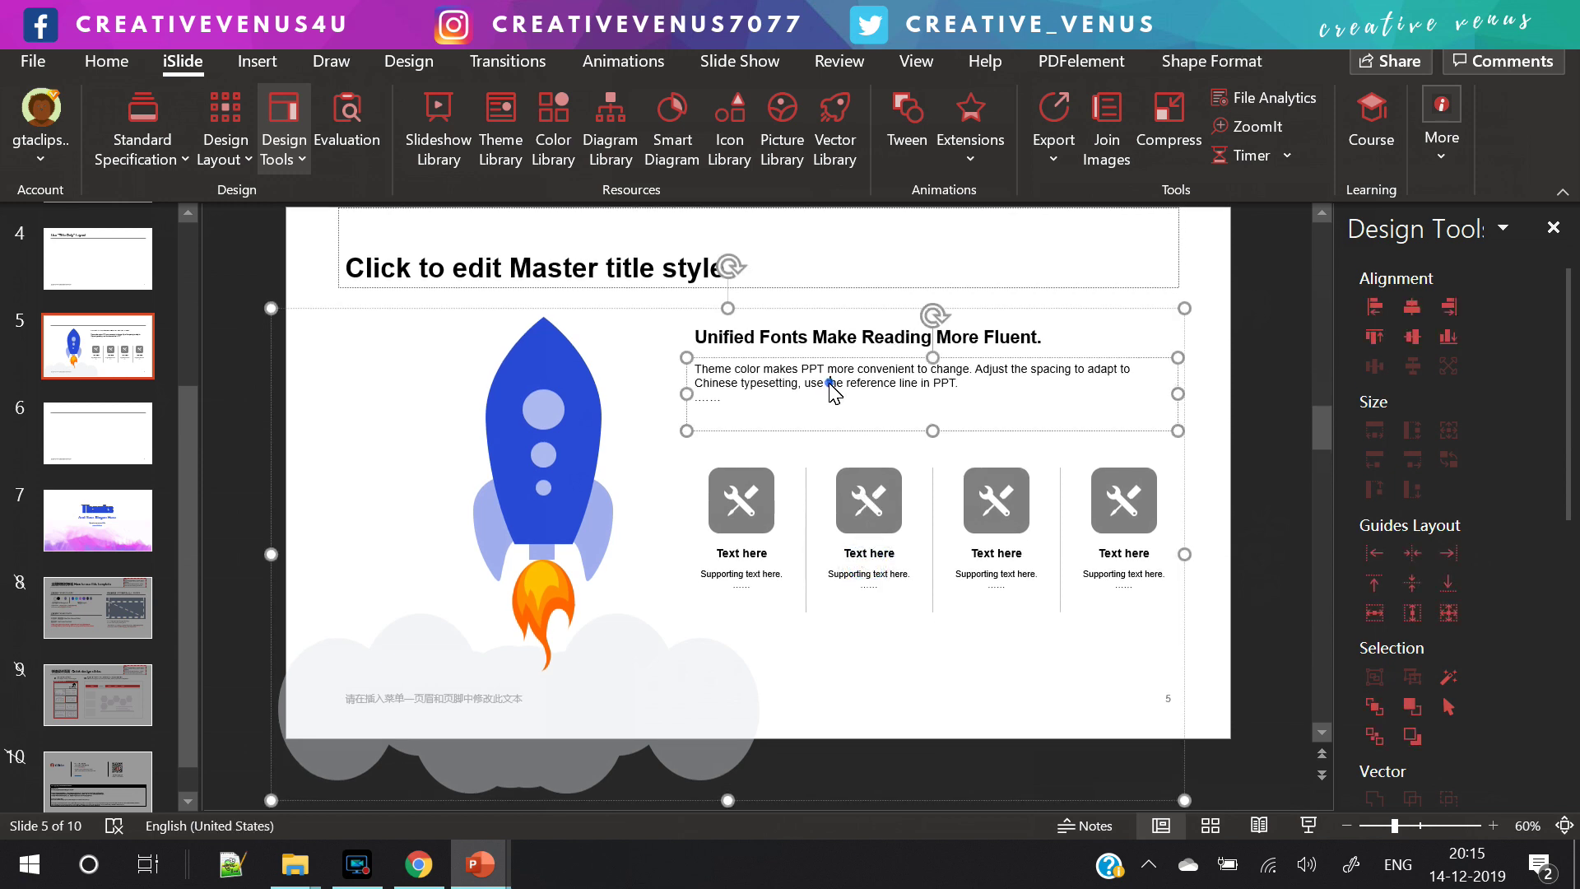
pyautogui.click(237, 388)
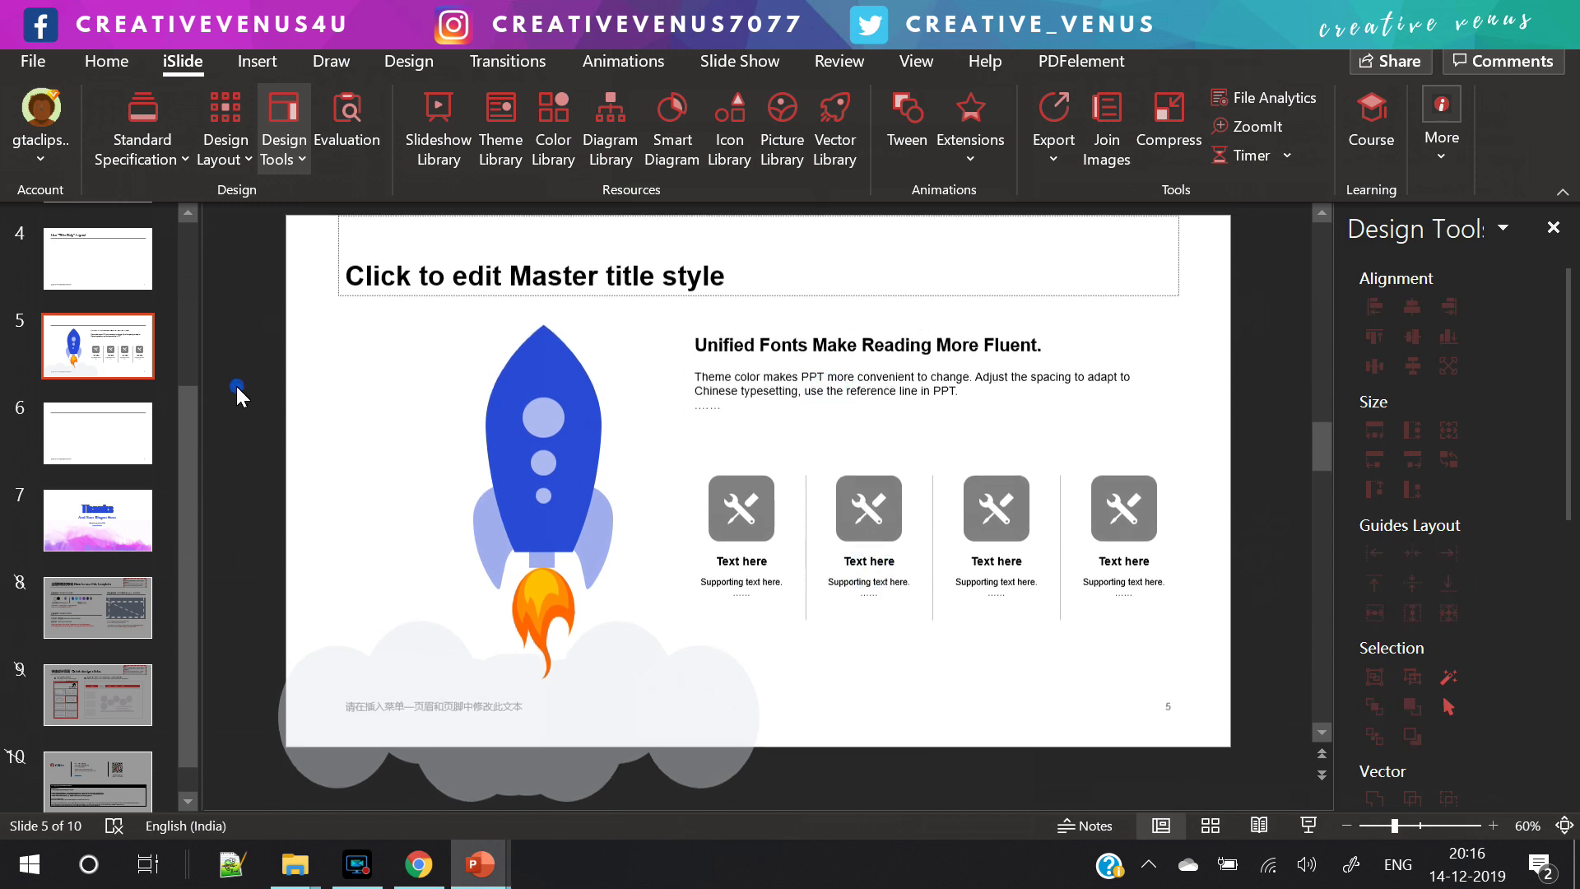
pyautogui.click(632, 161)
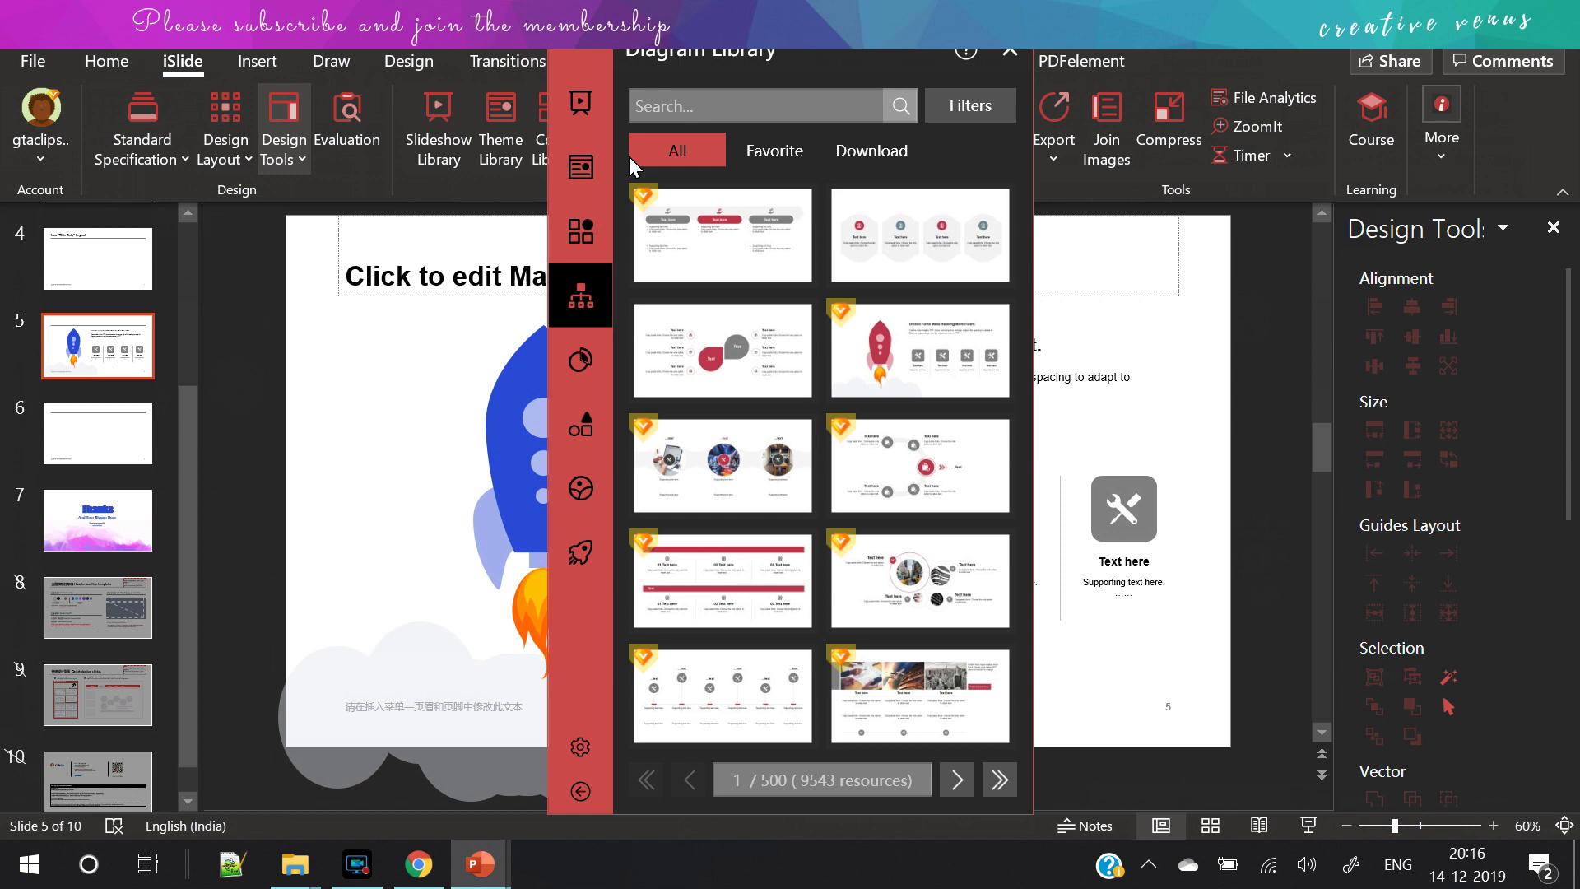
pyautogui.click(954, 115)
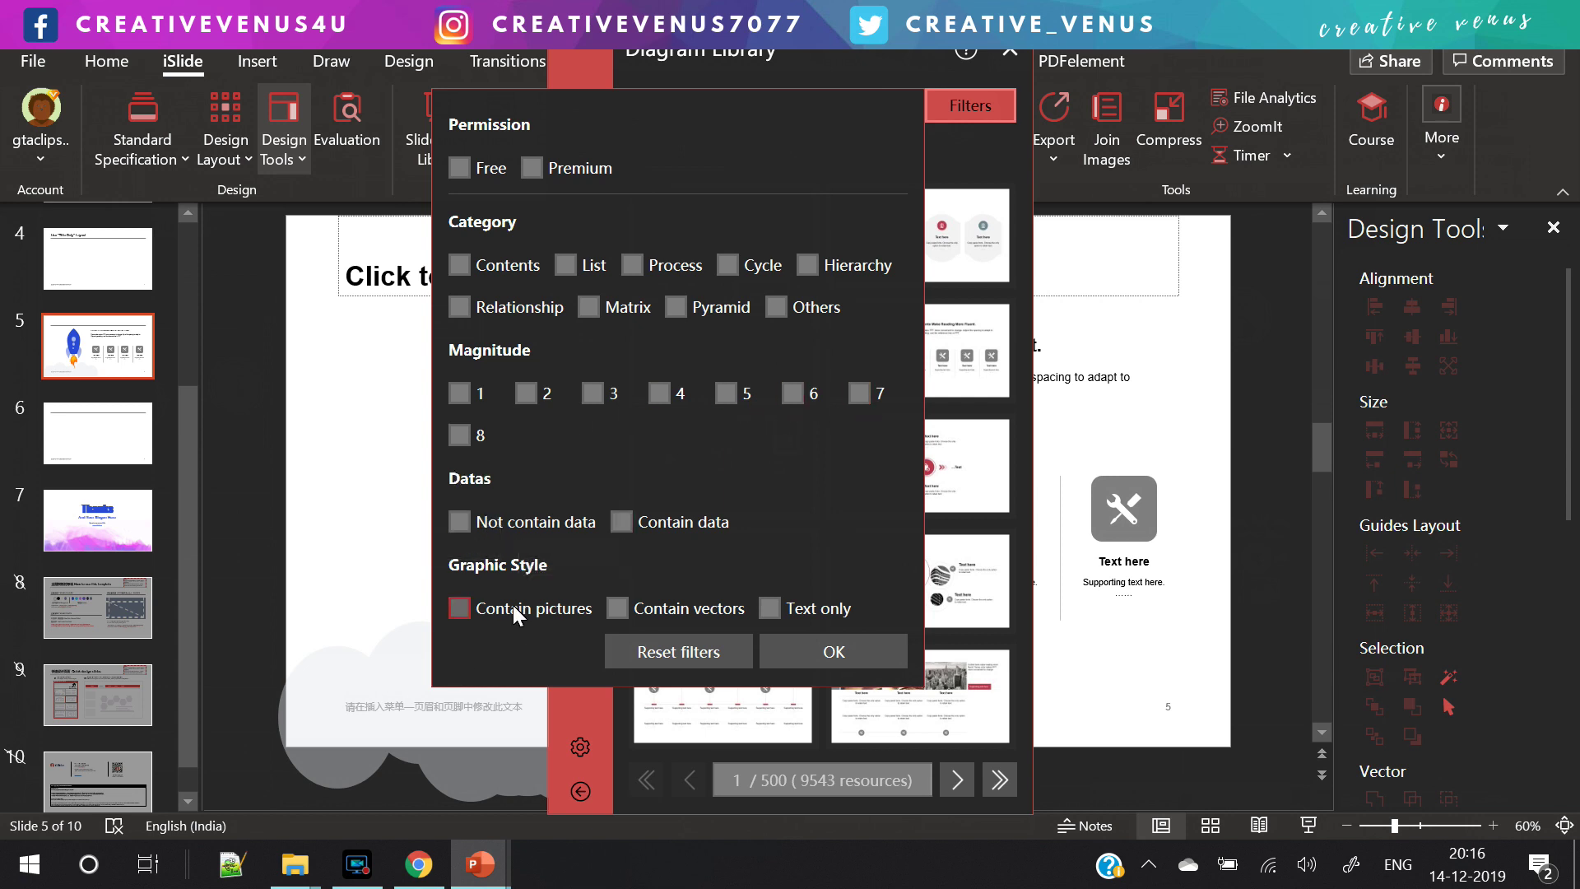
pyautogui.click(797, 656)
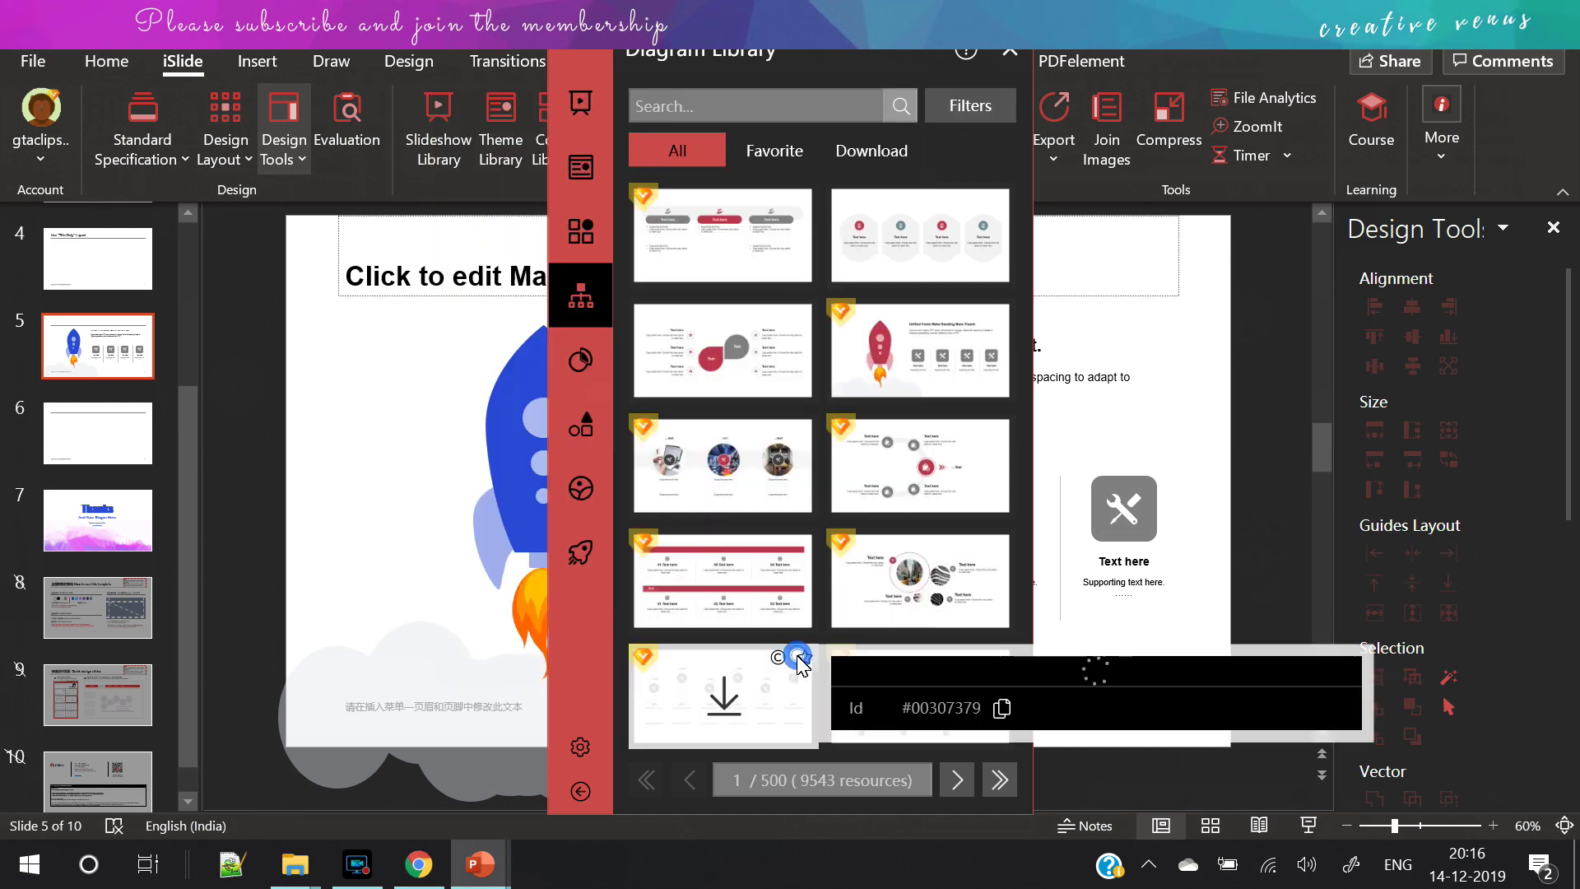
pyautogui.click(1005, 61)
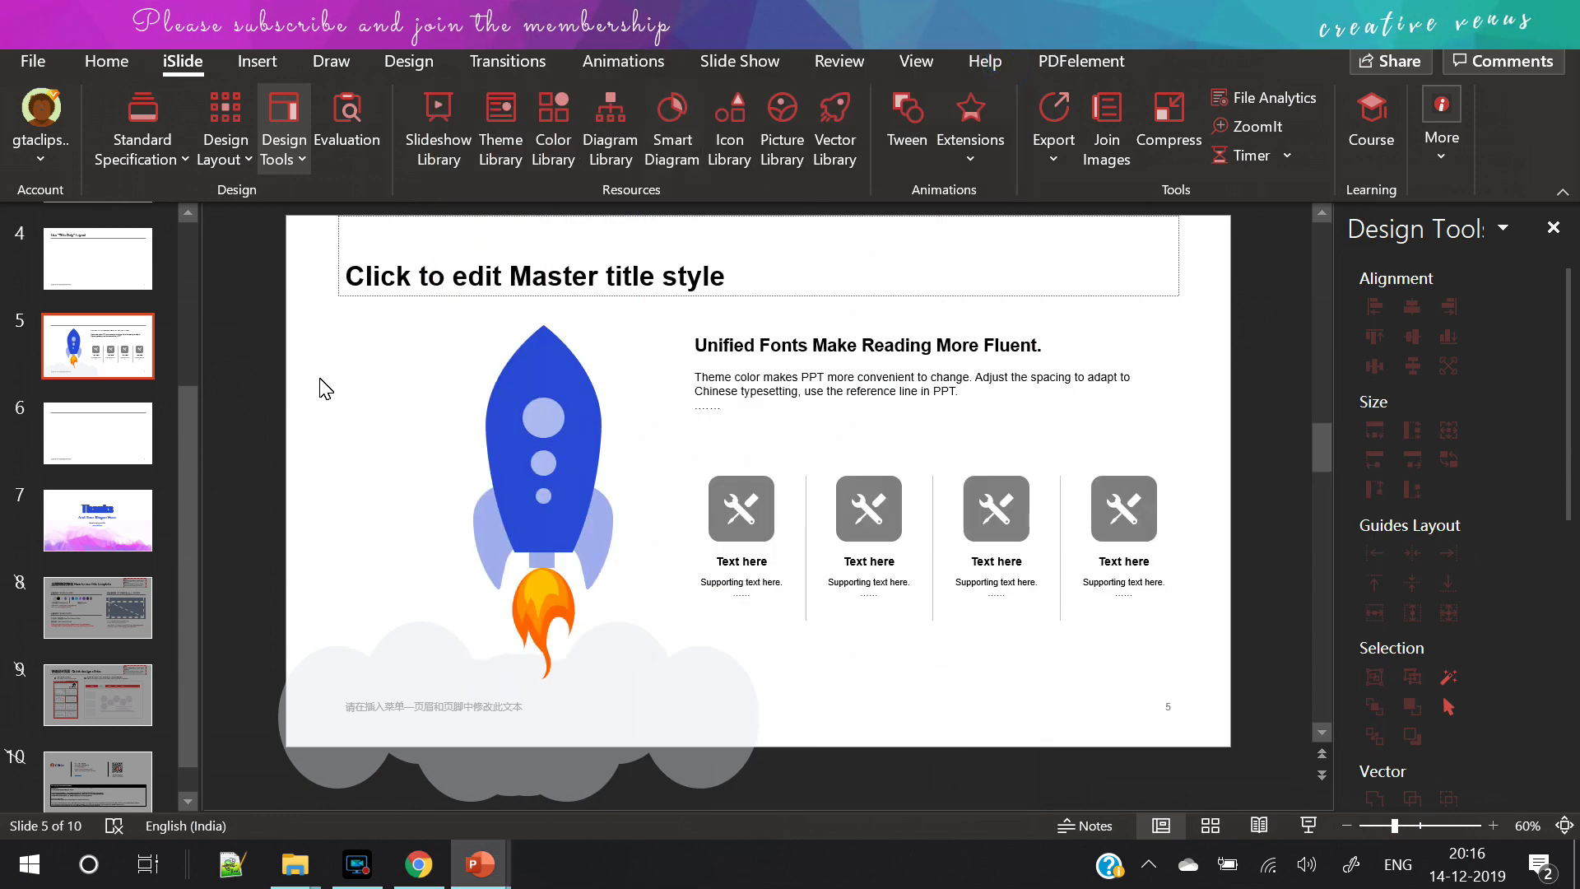
# Step: Insert the three-bar smart diagram with the man holding a tablet, from page 2 of the library, after slide 6
pyautogui.click(113, 444)
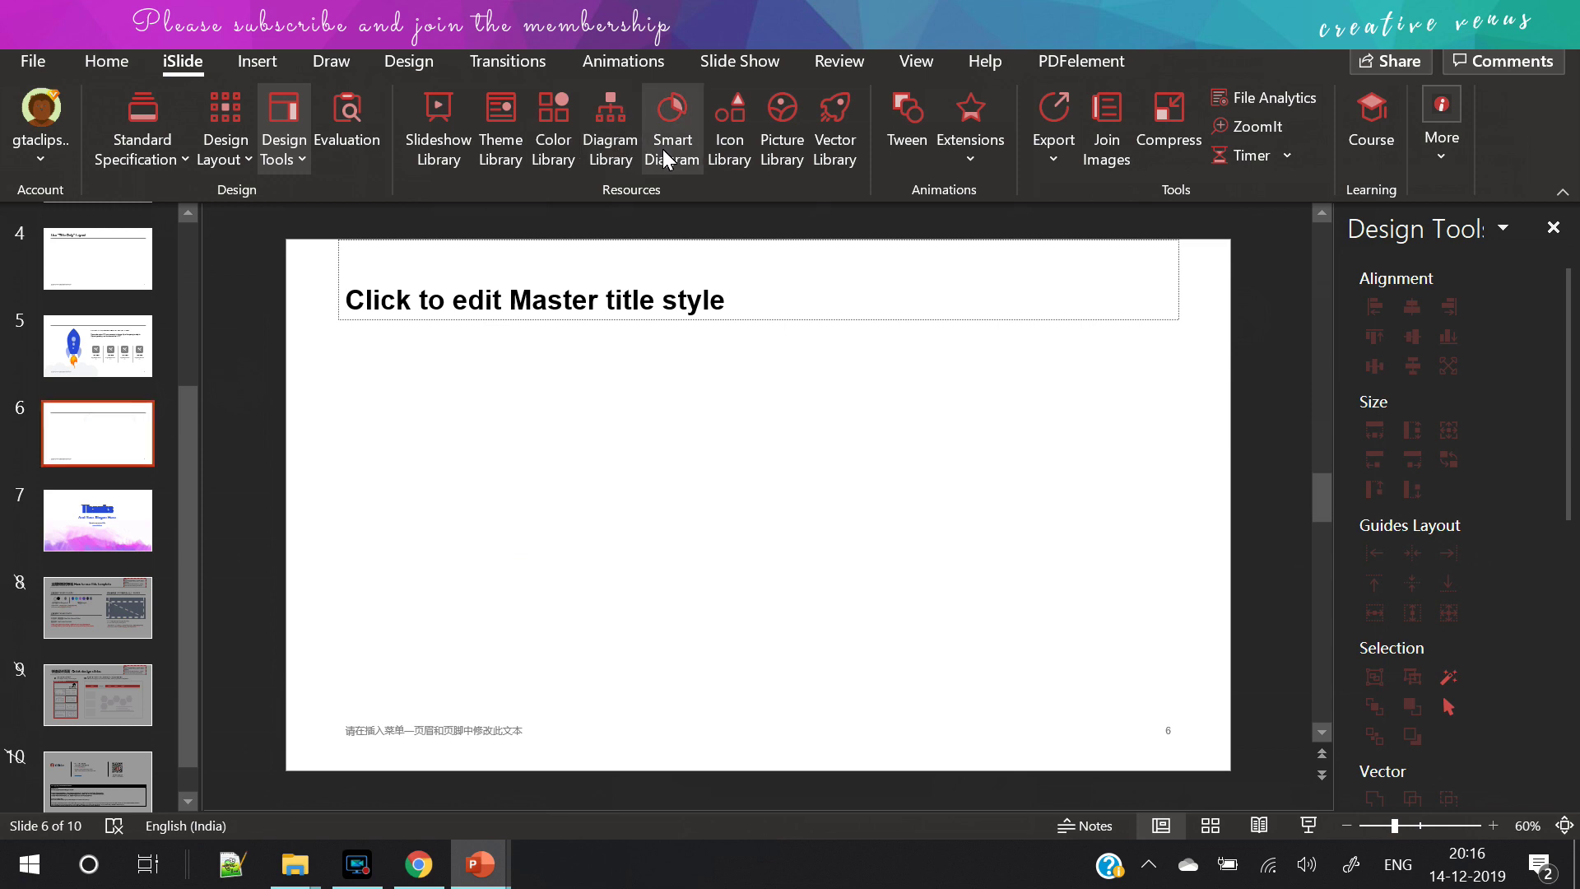
pyautogui.click(663, 151)
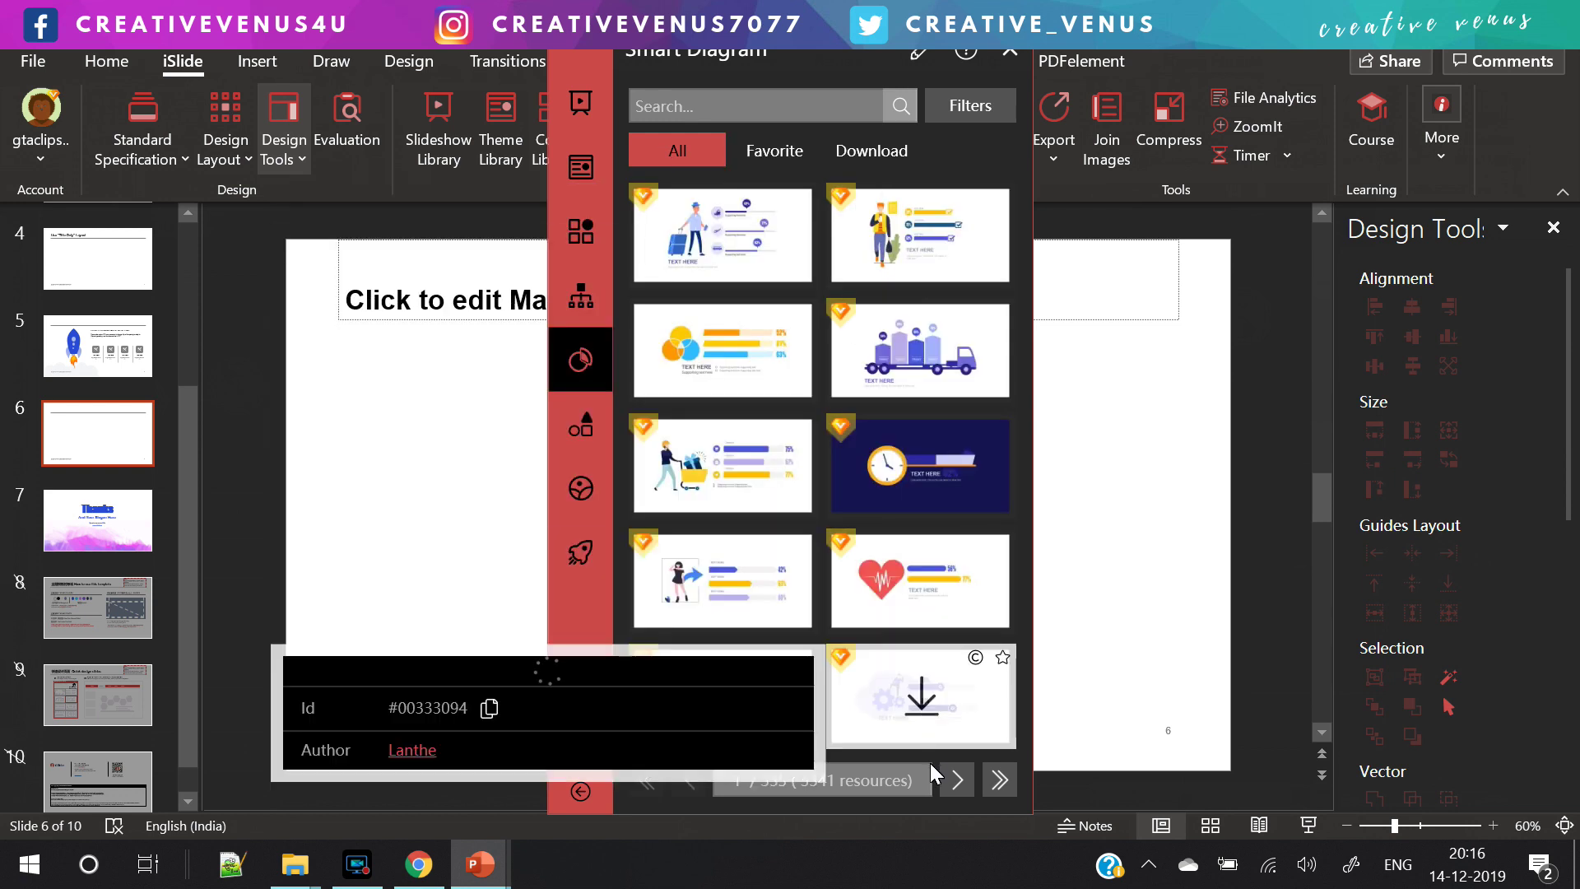
pyautogui.click(953, 777)
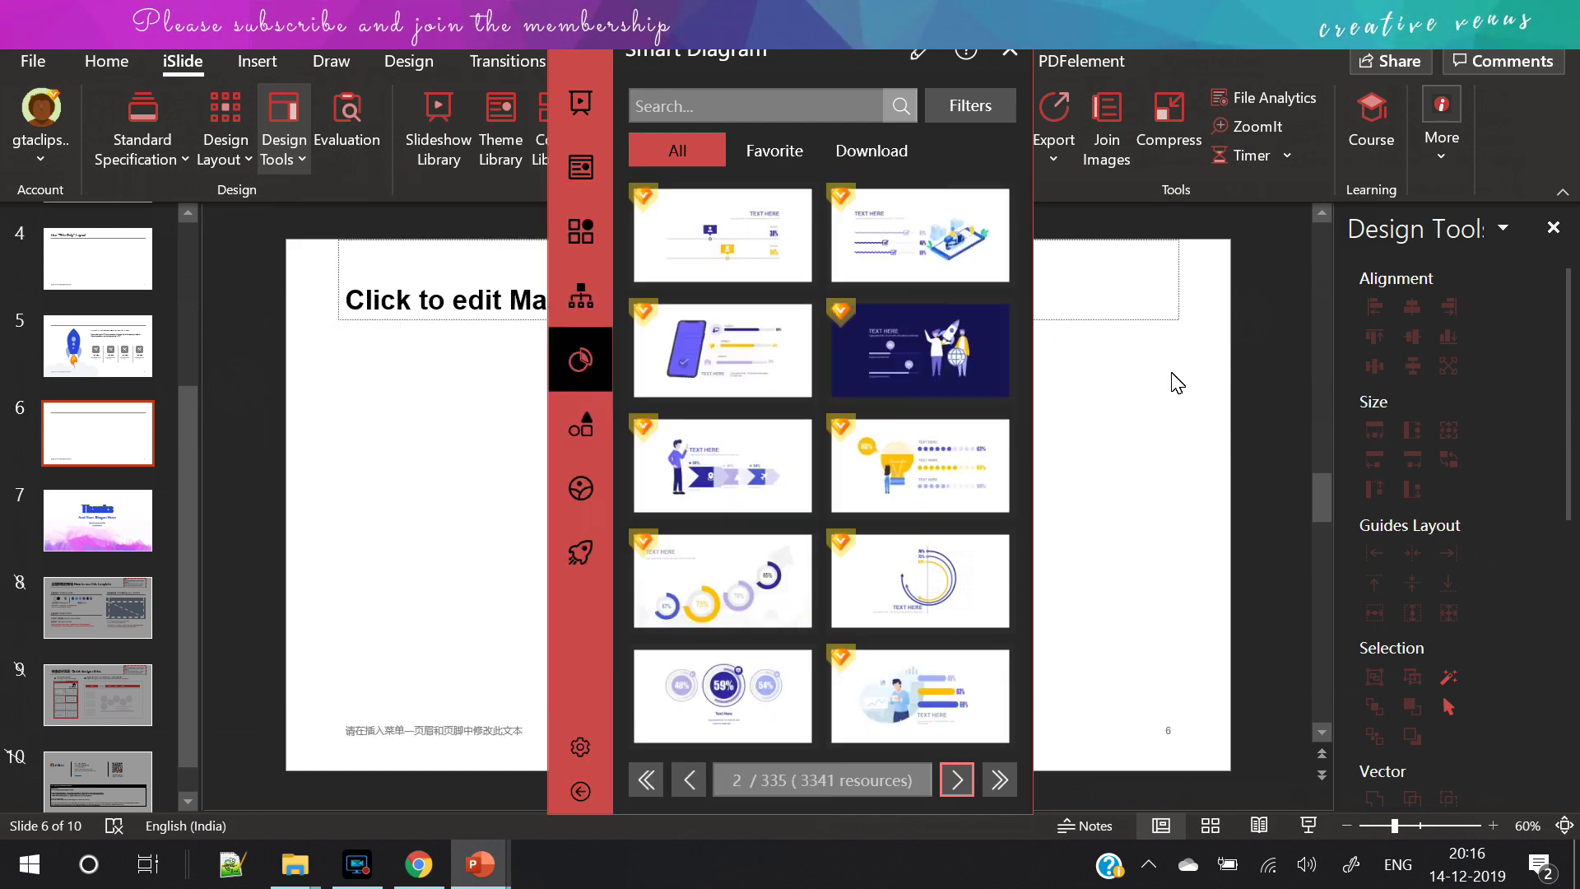
pyautogui.click(919, 705)
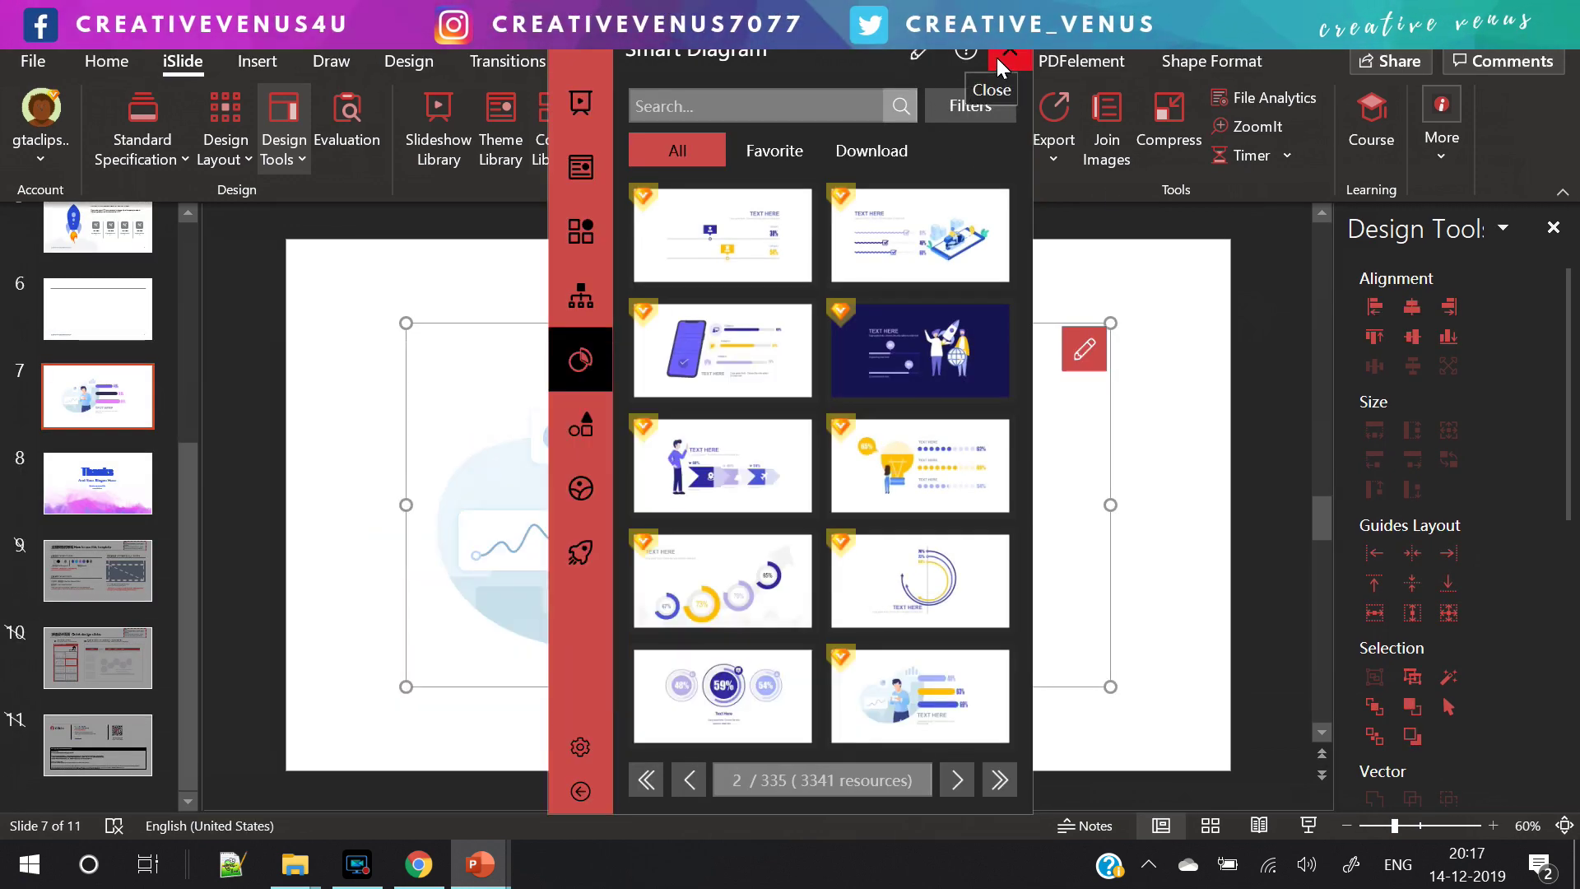
pyautogui.click(996, 58)
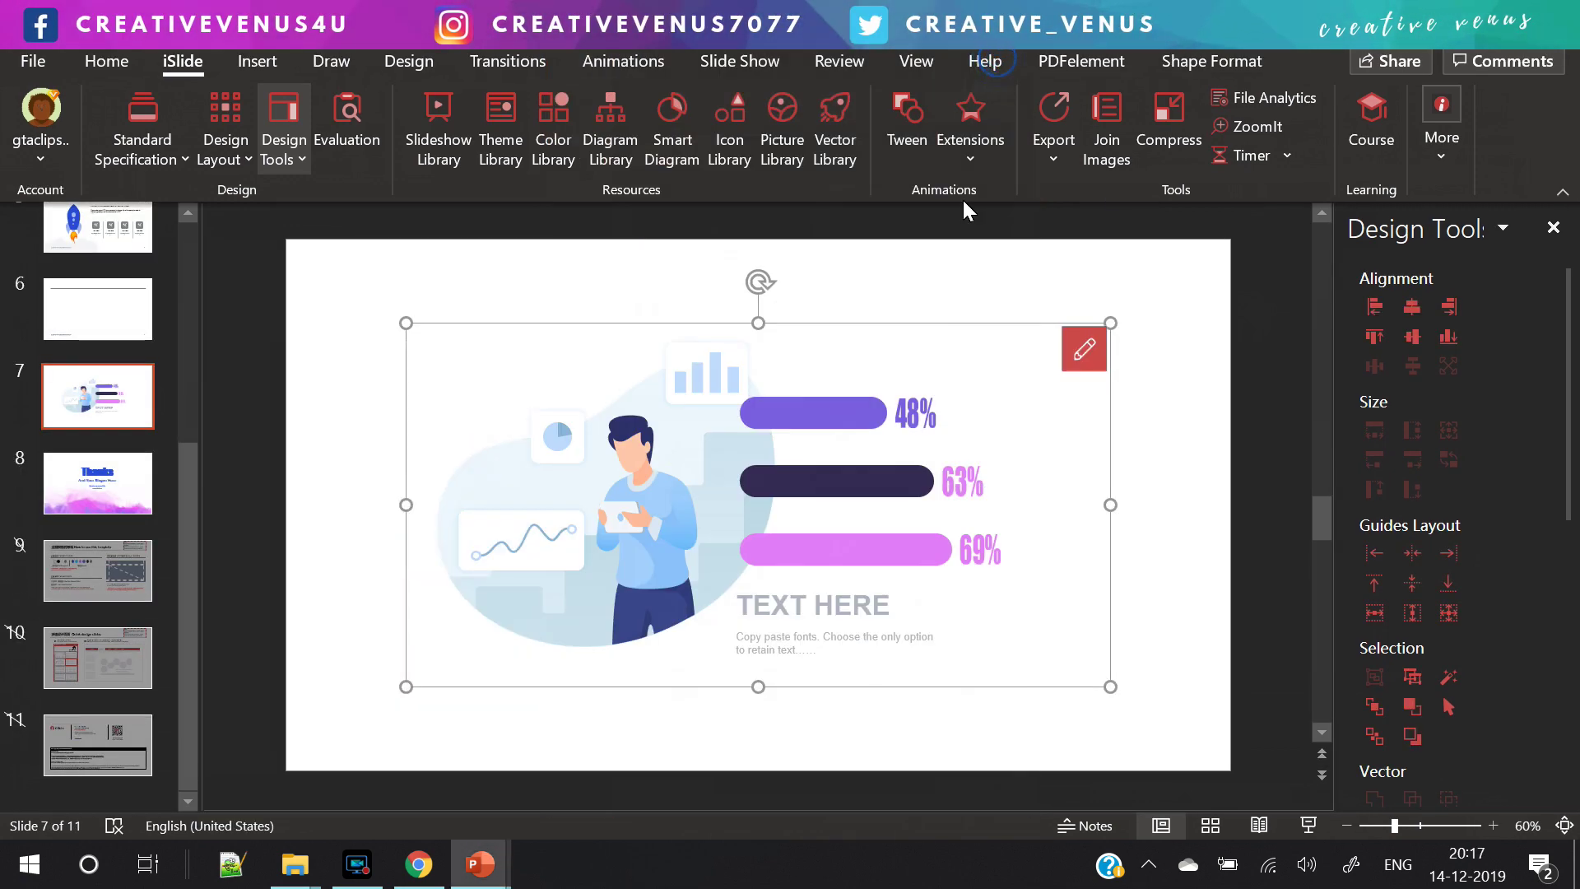
# Step: Set the three-bar smart diagram's values to 62 for Series 1, 51 for Series 2 and 74 for Series 3
pyautogui.click(1091, 353)
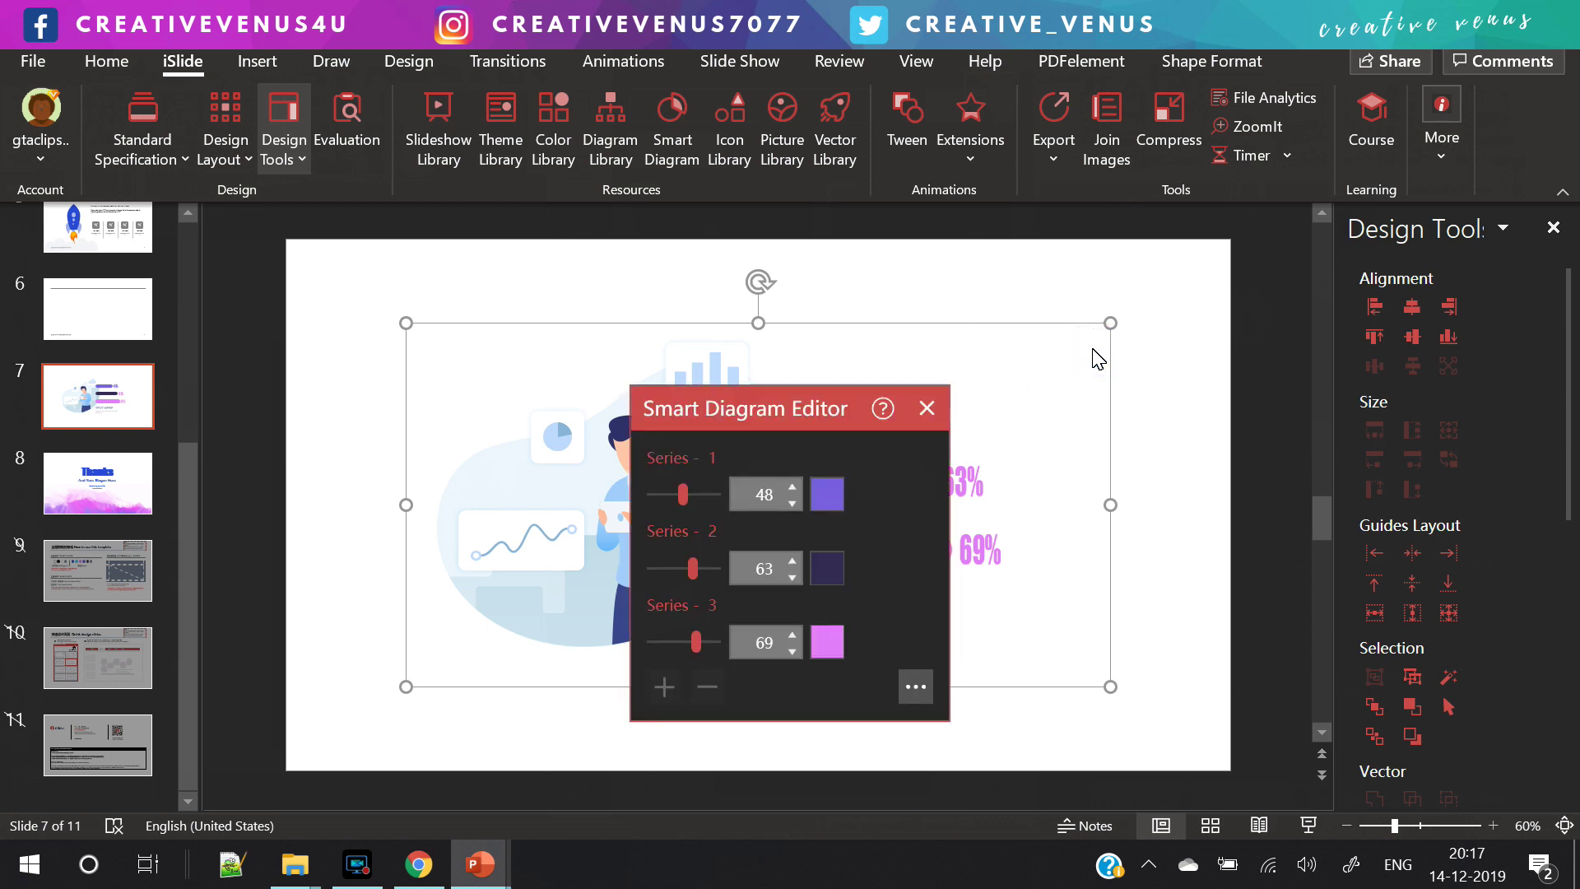
pyautogui.moveTo(789, 416); pyautogui.dragTo(1227, 324)
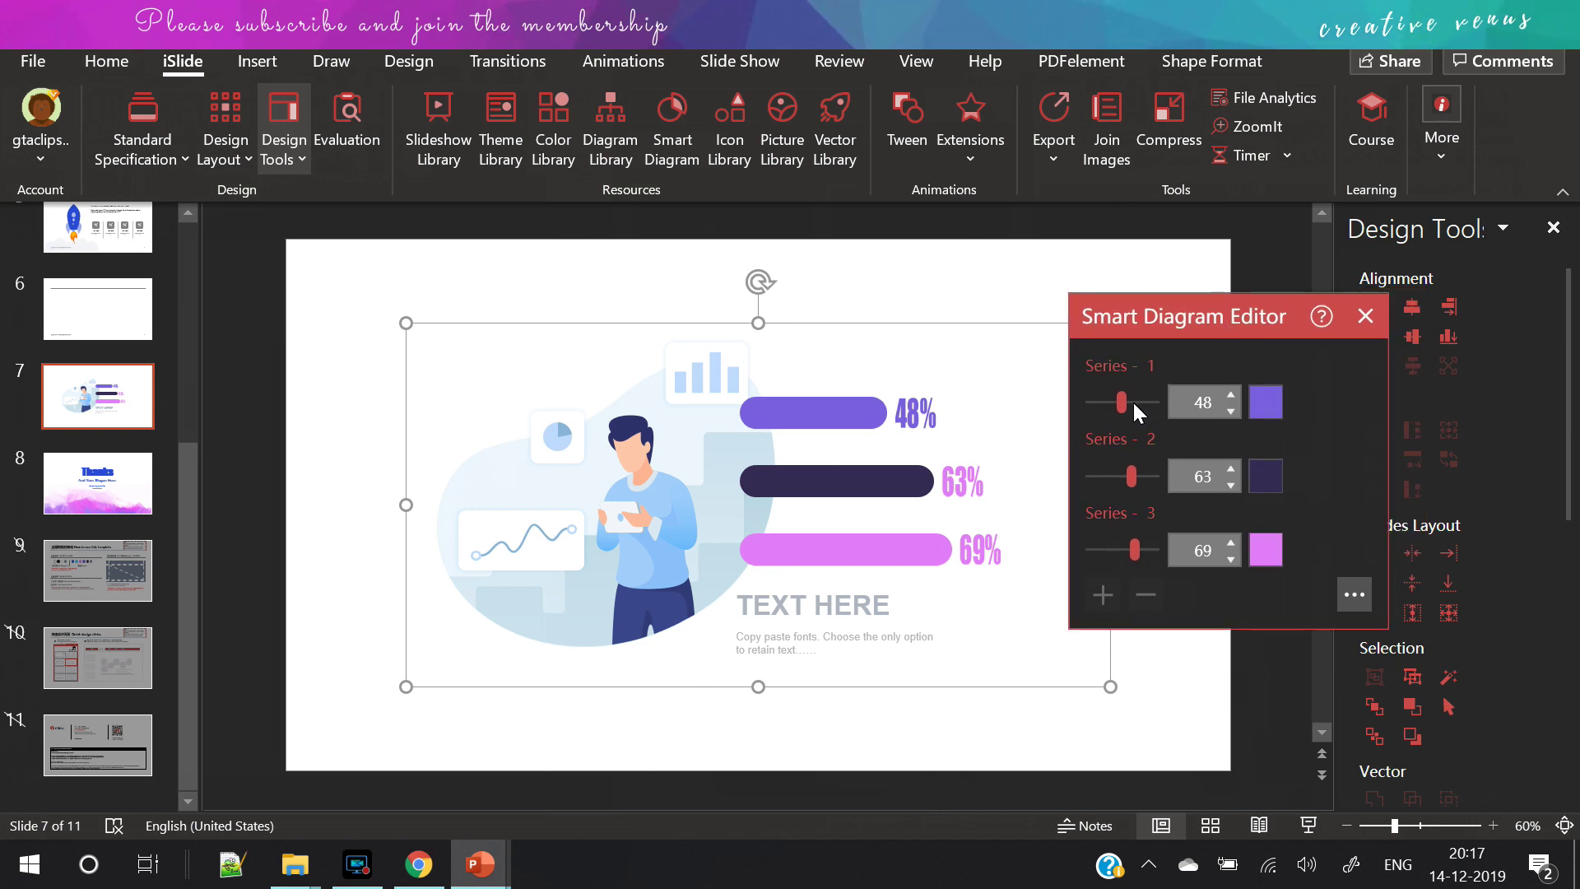
pyautogui.moveTo(1235, 392); pyautogui.dragTo(1234, 392)
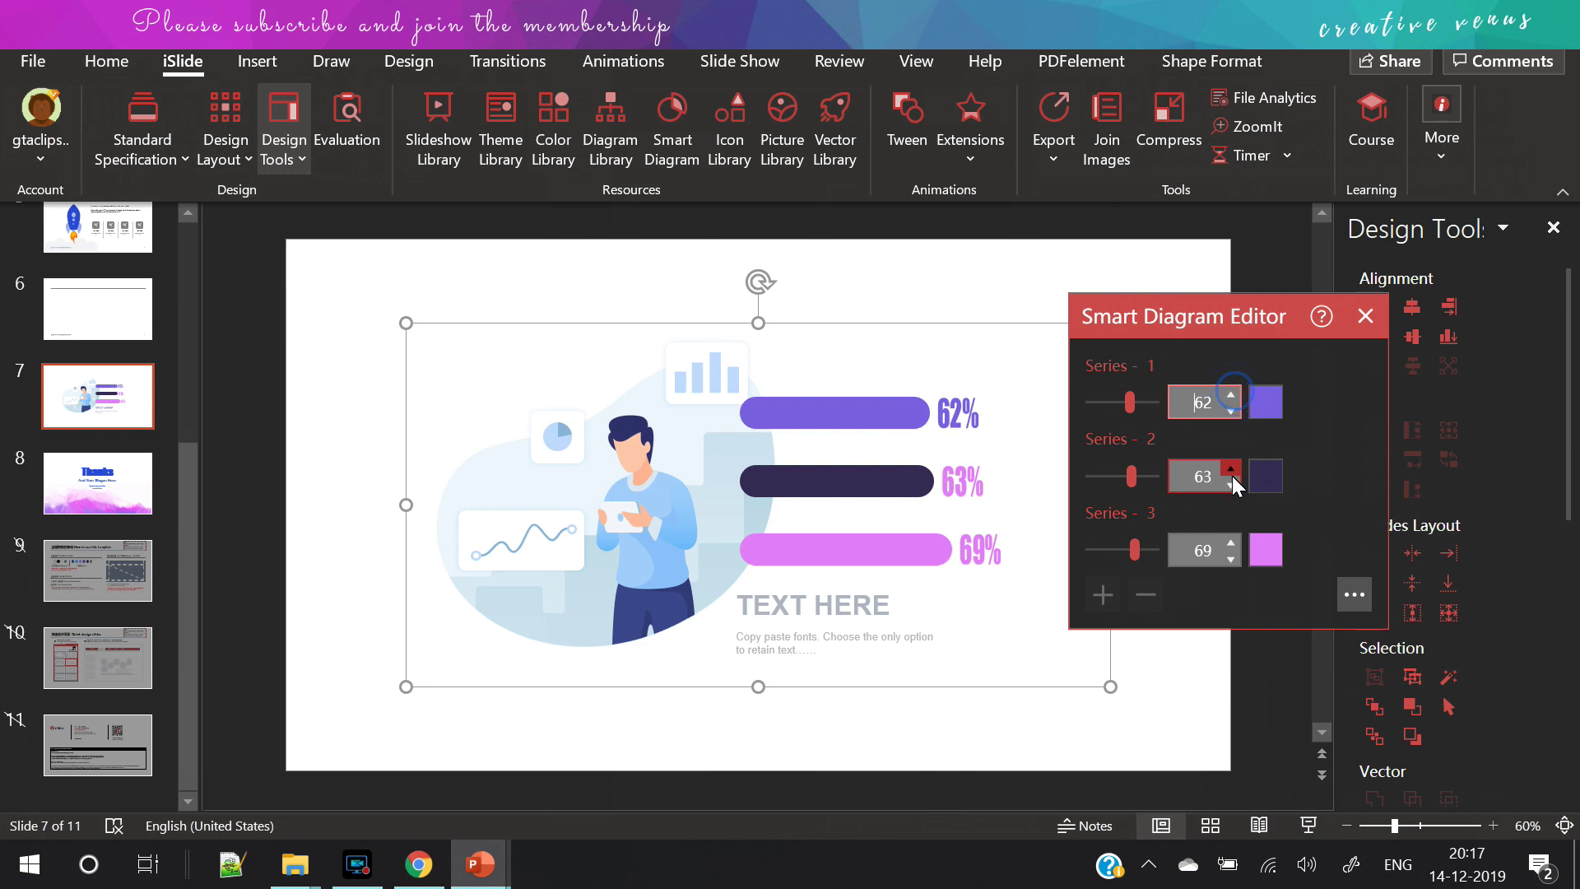
pyautogui.moveTo(1231, 481); pyautogui.dragTo(1233, 486)
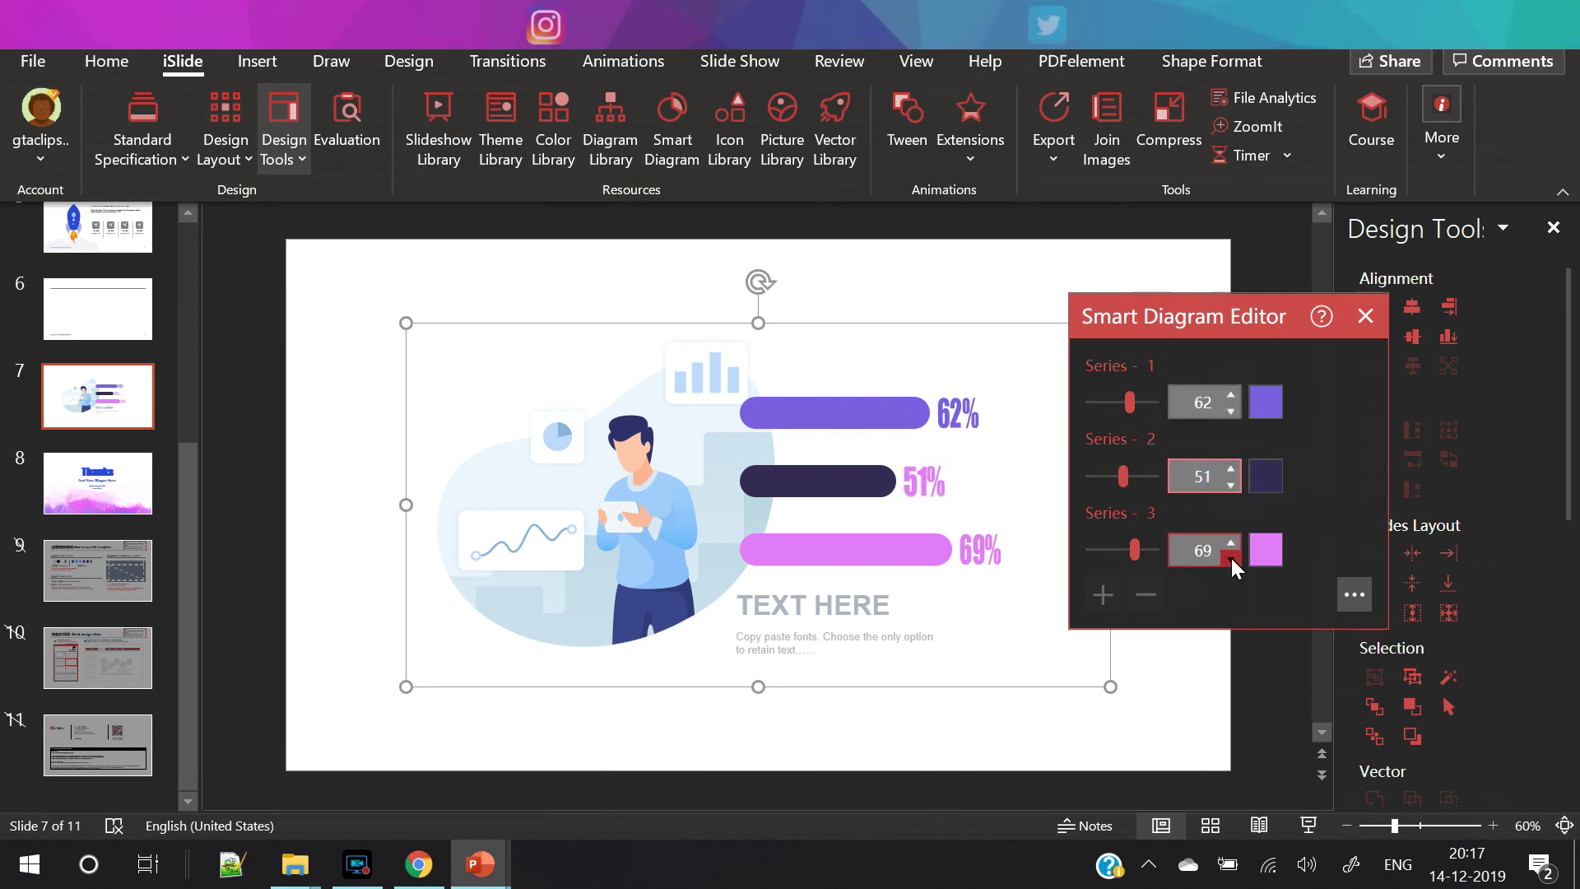
pyautogui.moveTo(1231, 546); pyautogui.dragTo(1232, 545)
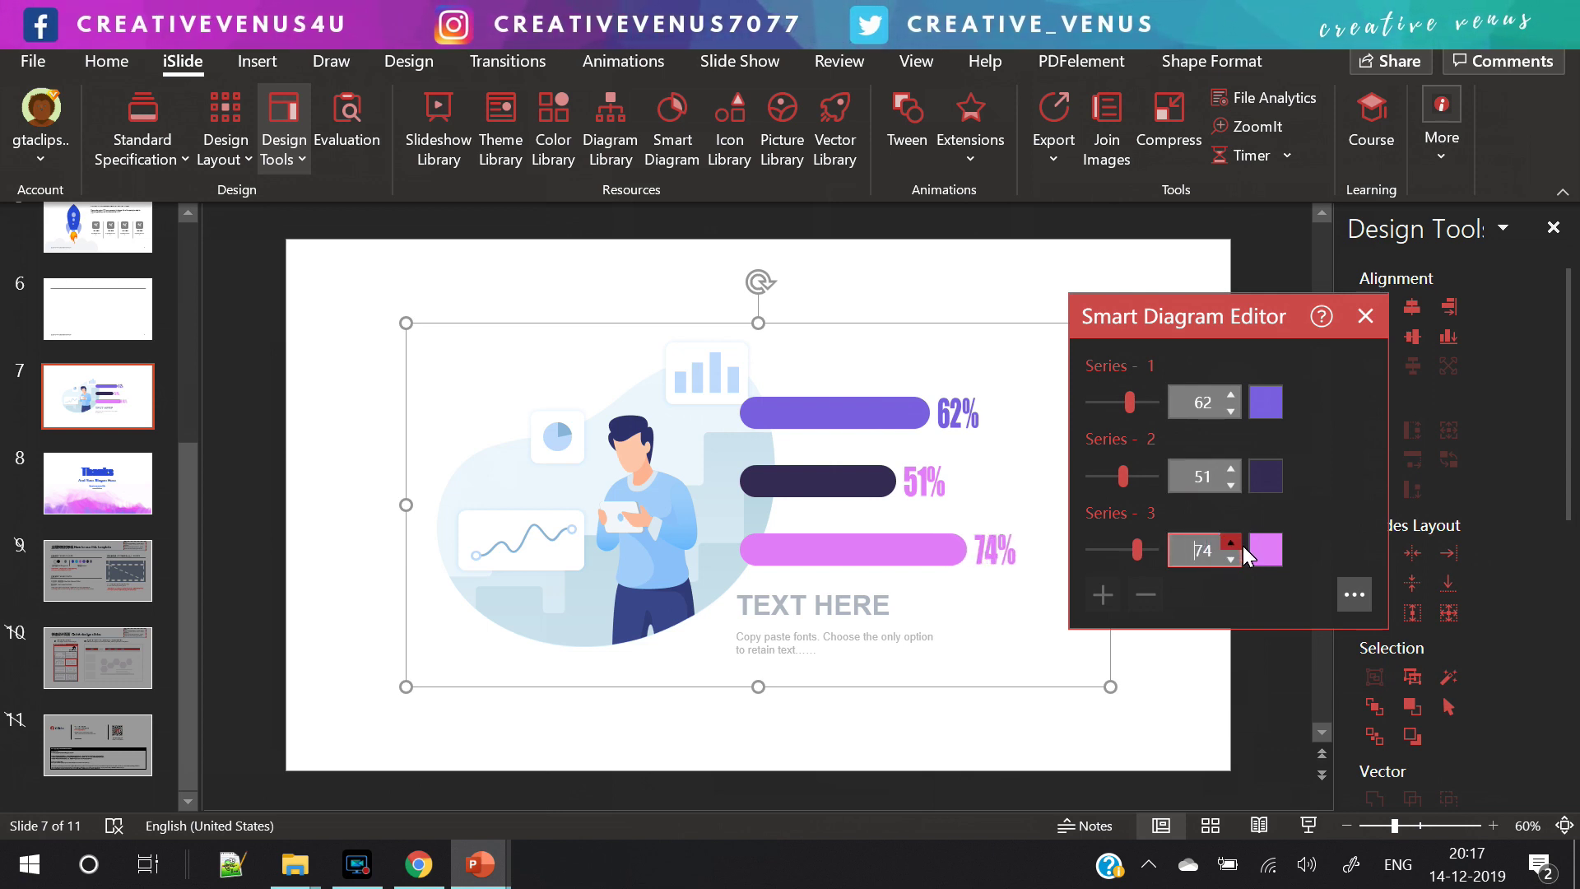
# Step: Recolor the smart diagram's Series 3 bar dark purple from the theme colors and close its editor
pyautogui.click(1272, 550)
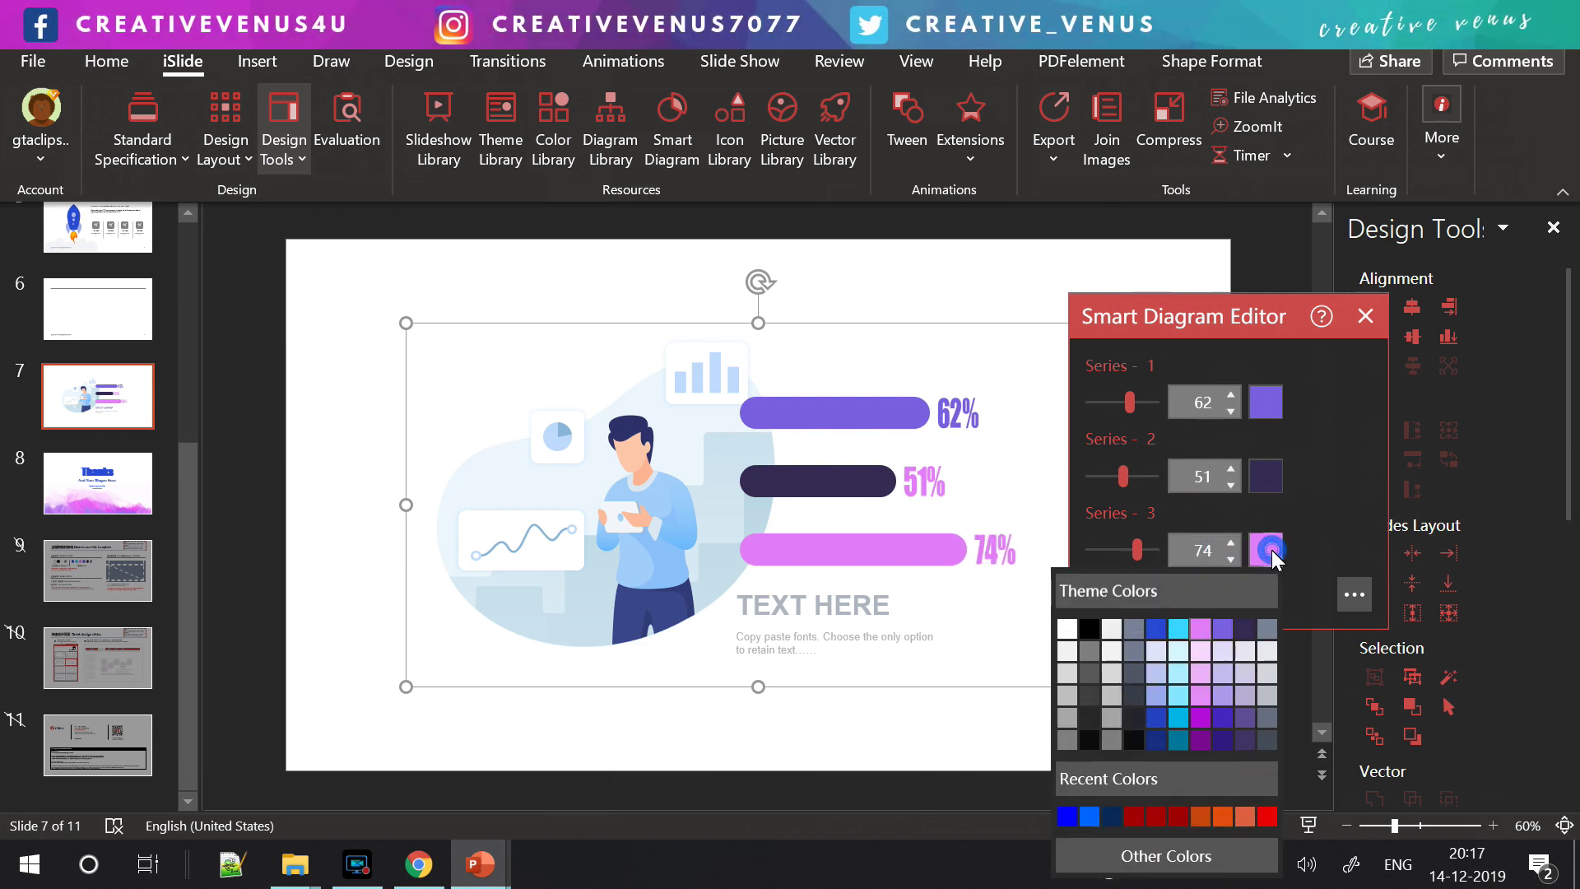
pyautogui.click(1222, 716)
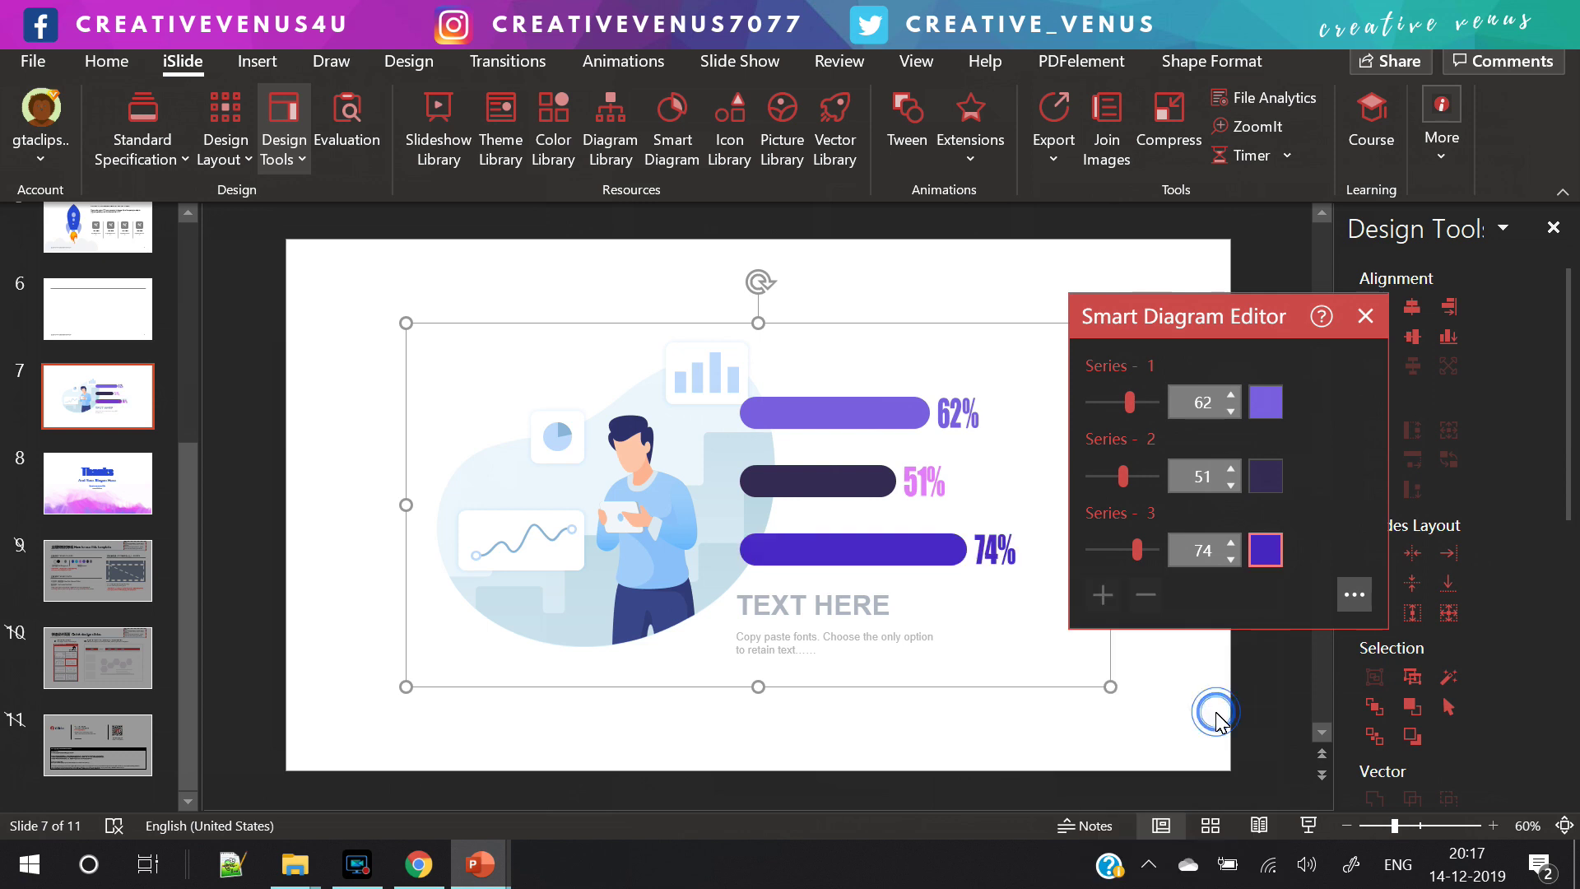
pyautogui.click(1360, 331)
# Step: Review the Icon Library and its filter categories without choosing any
pyautogui.click(732, 148)
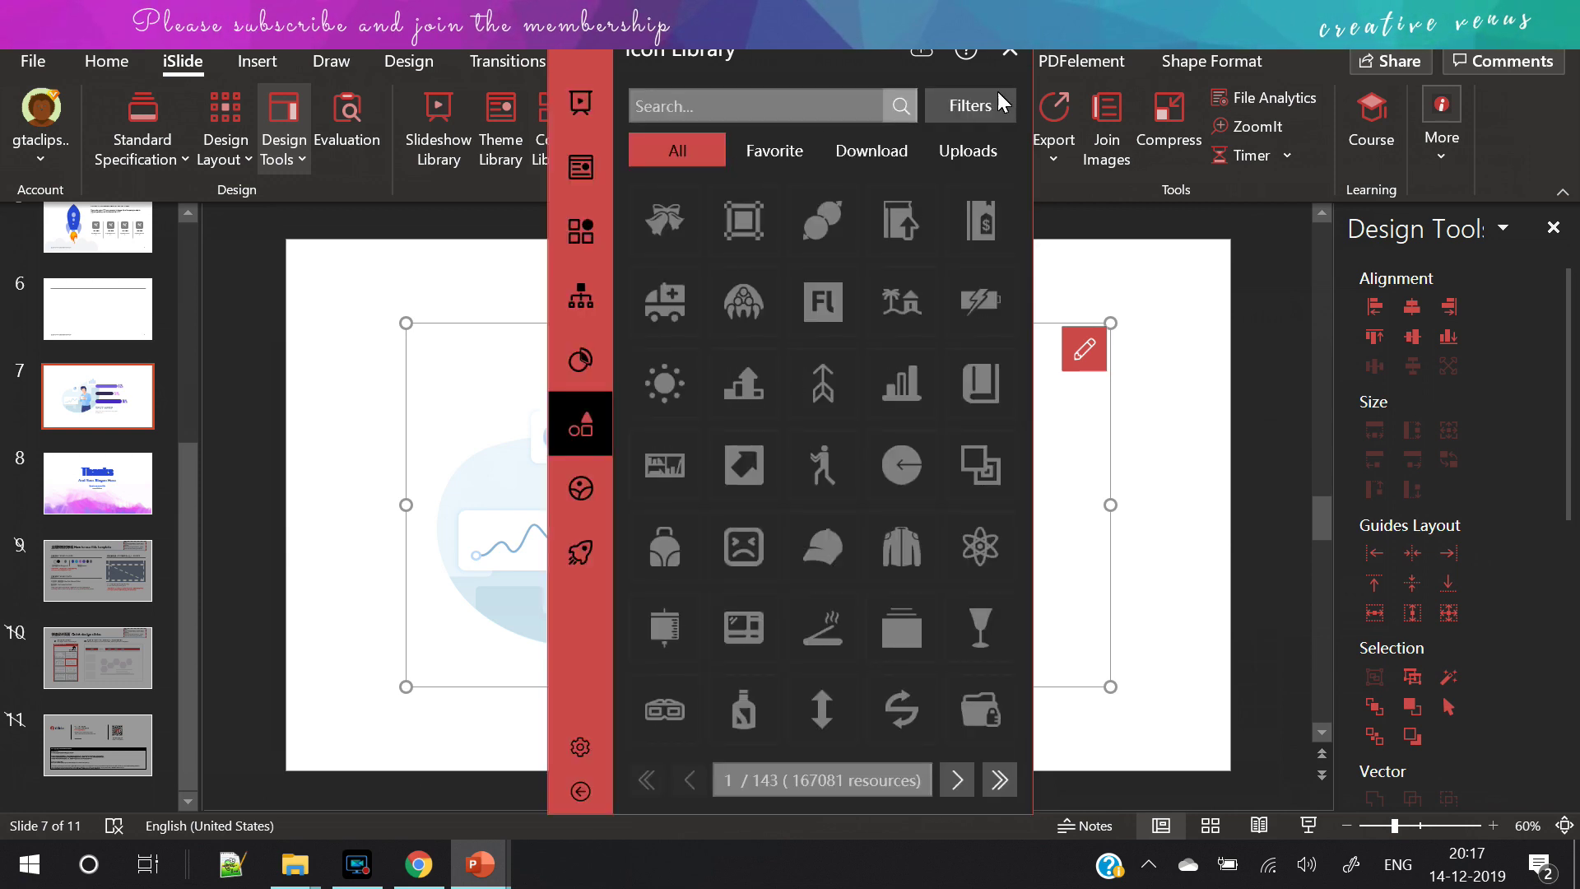
pyautogui.moveTo(992, 223)
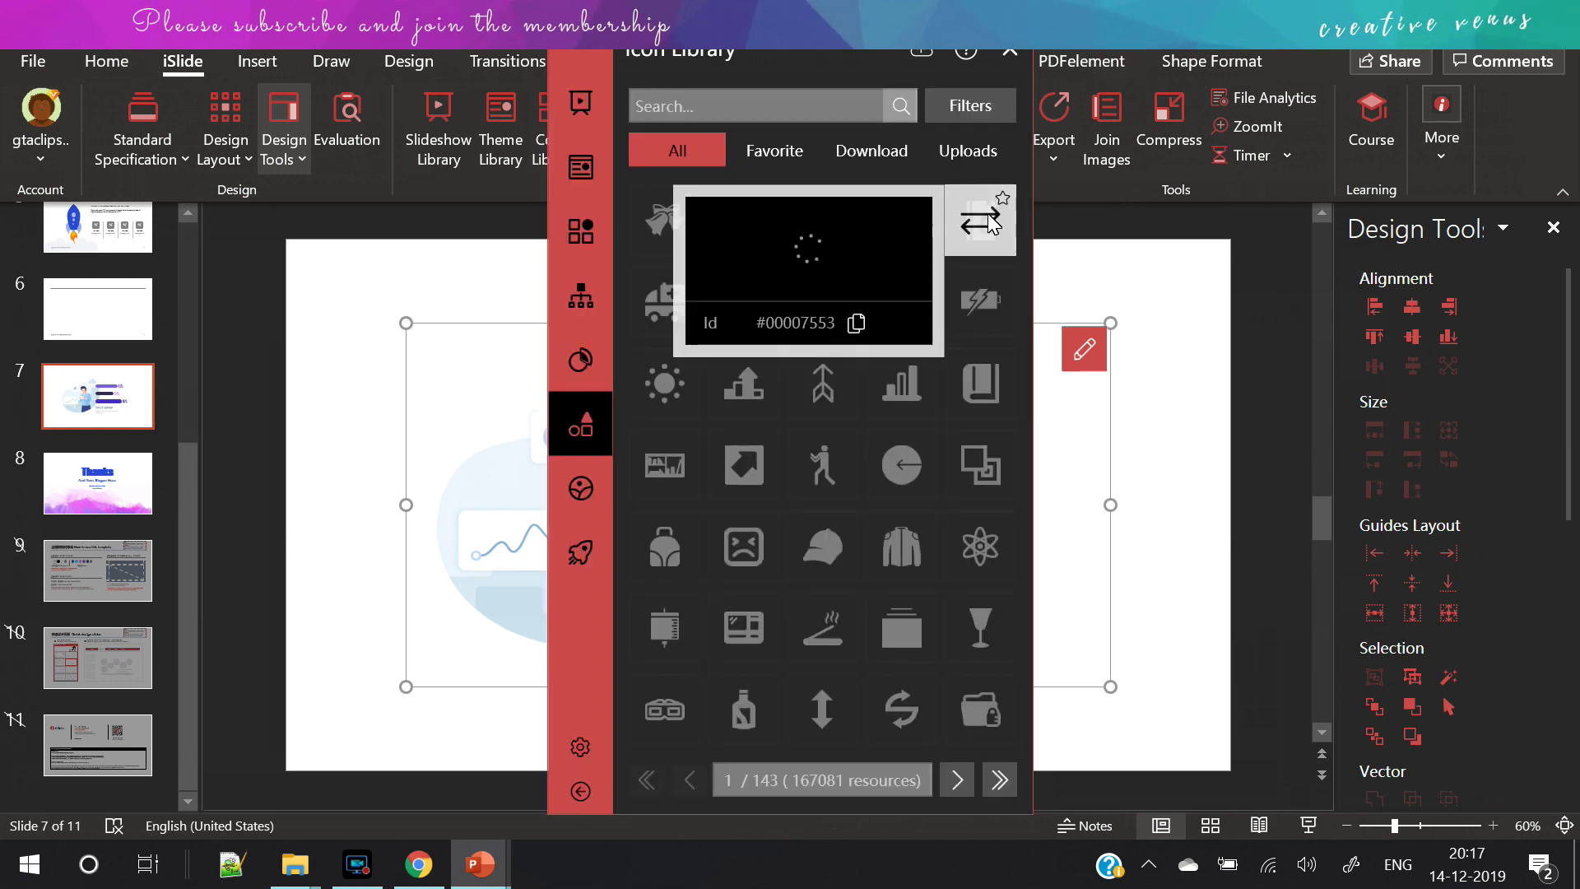
pyautogui.click(988, 107)
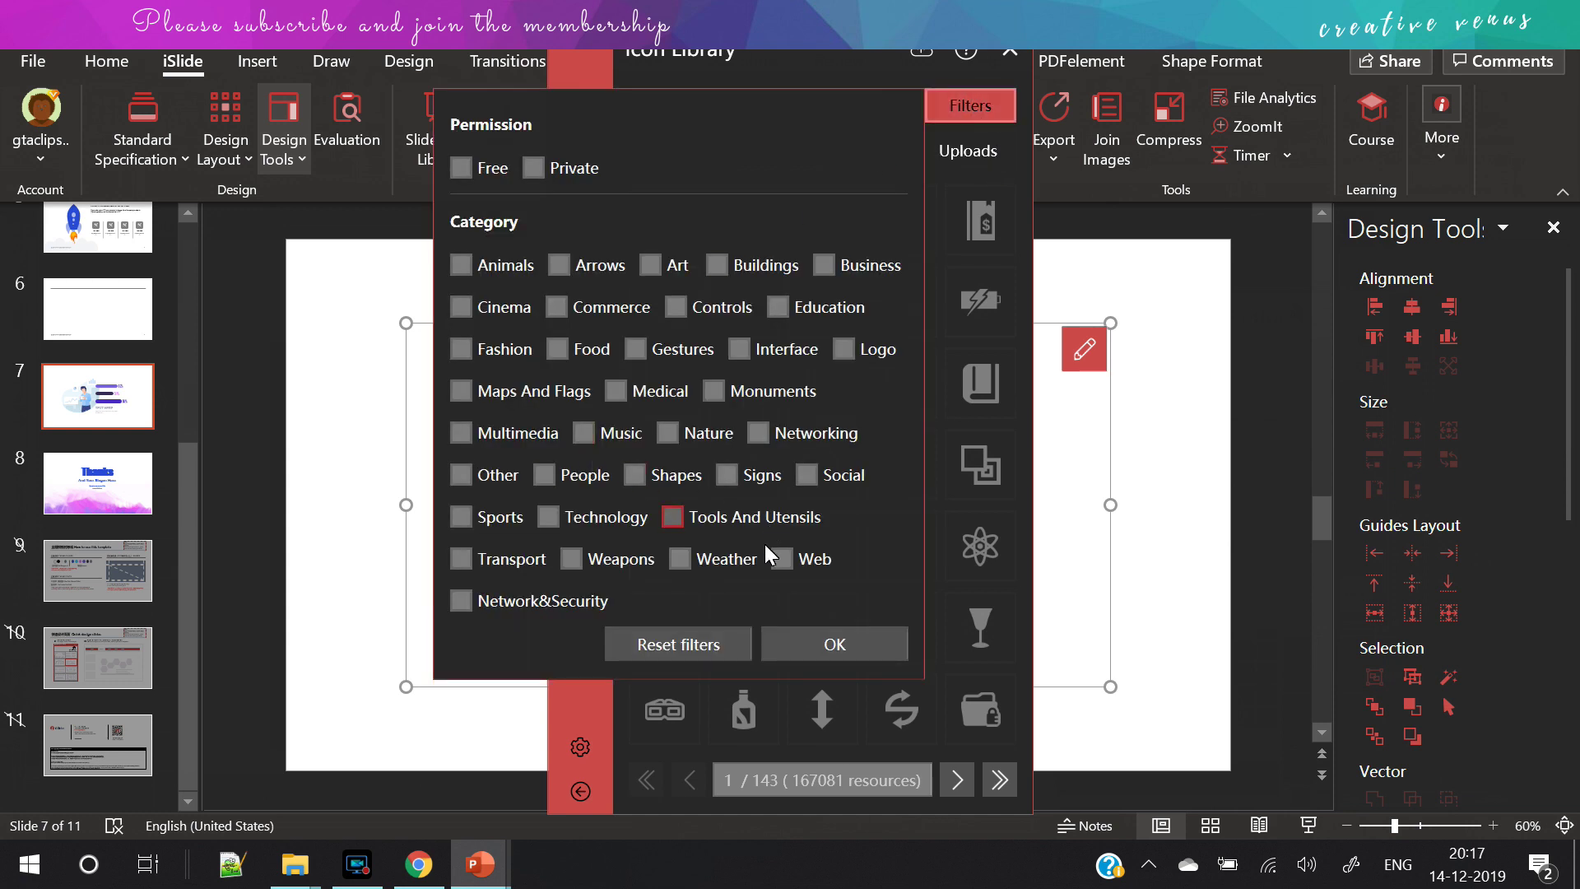
pyautogui.click(784, 642)
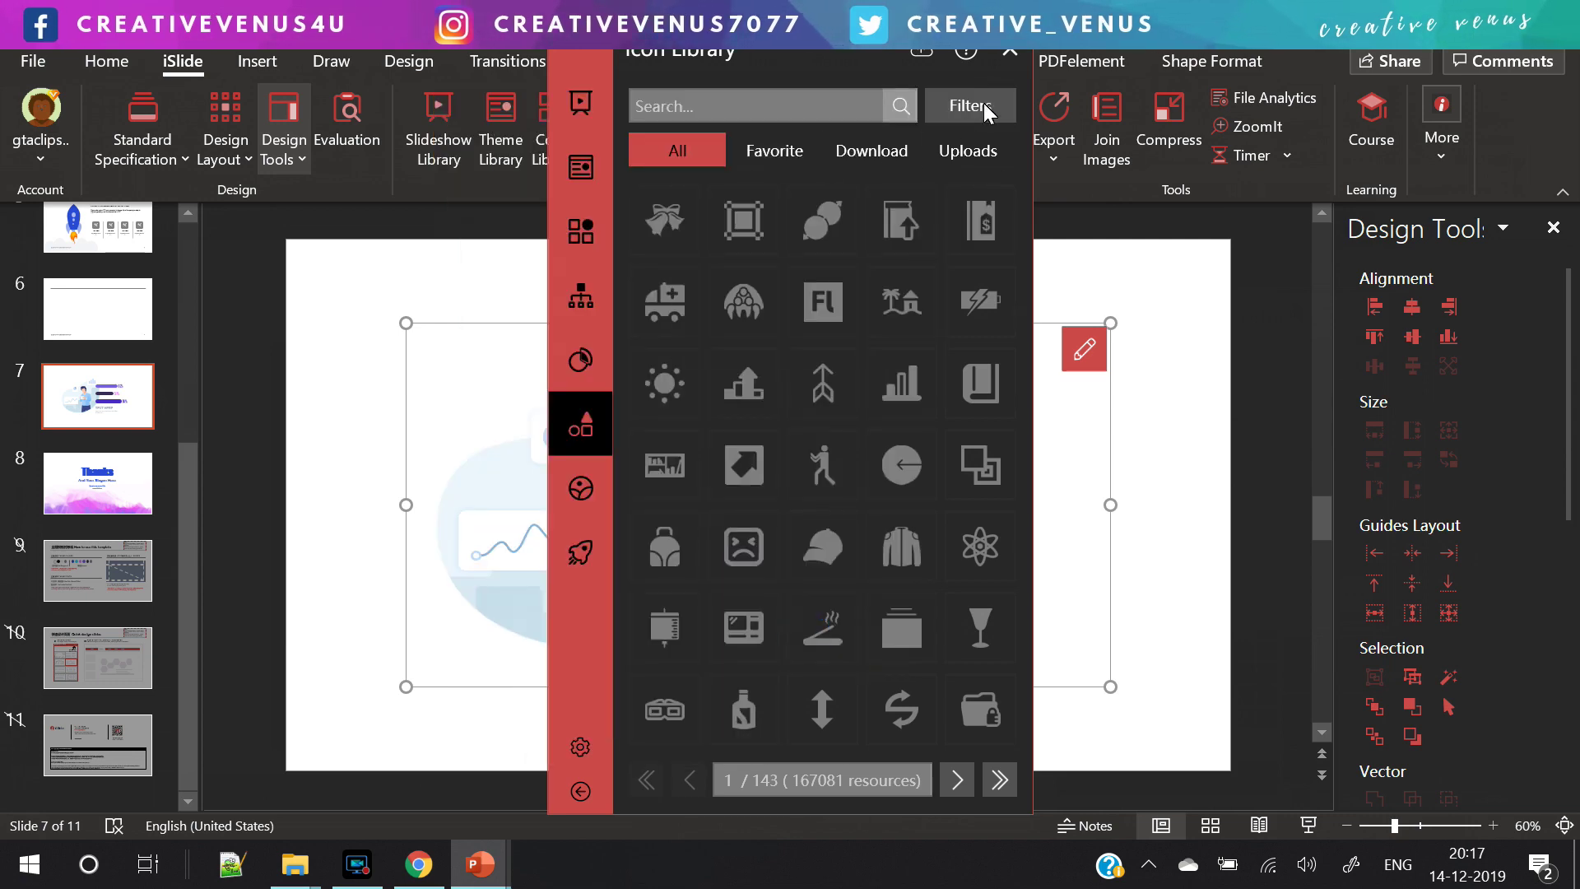
pyautogui.click(1009, 61)
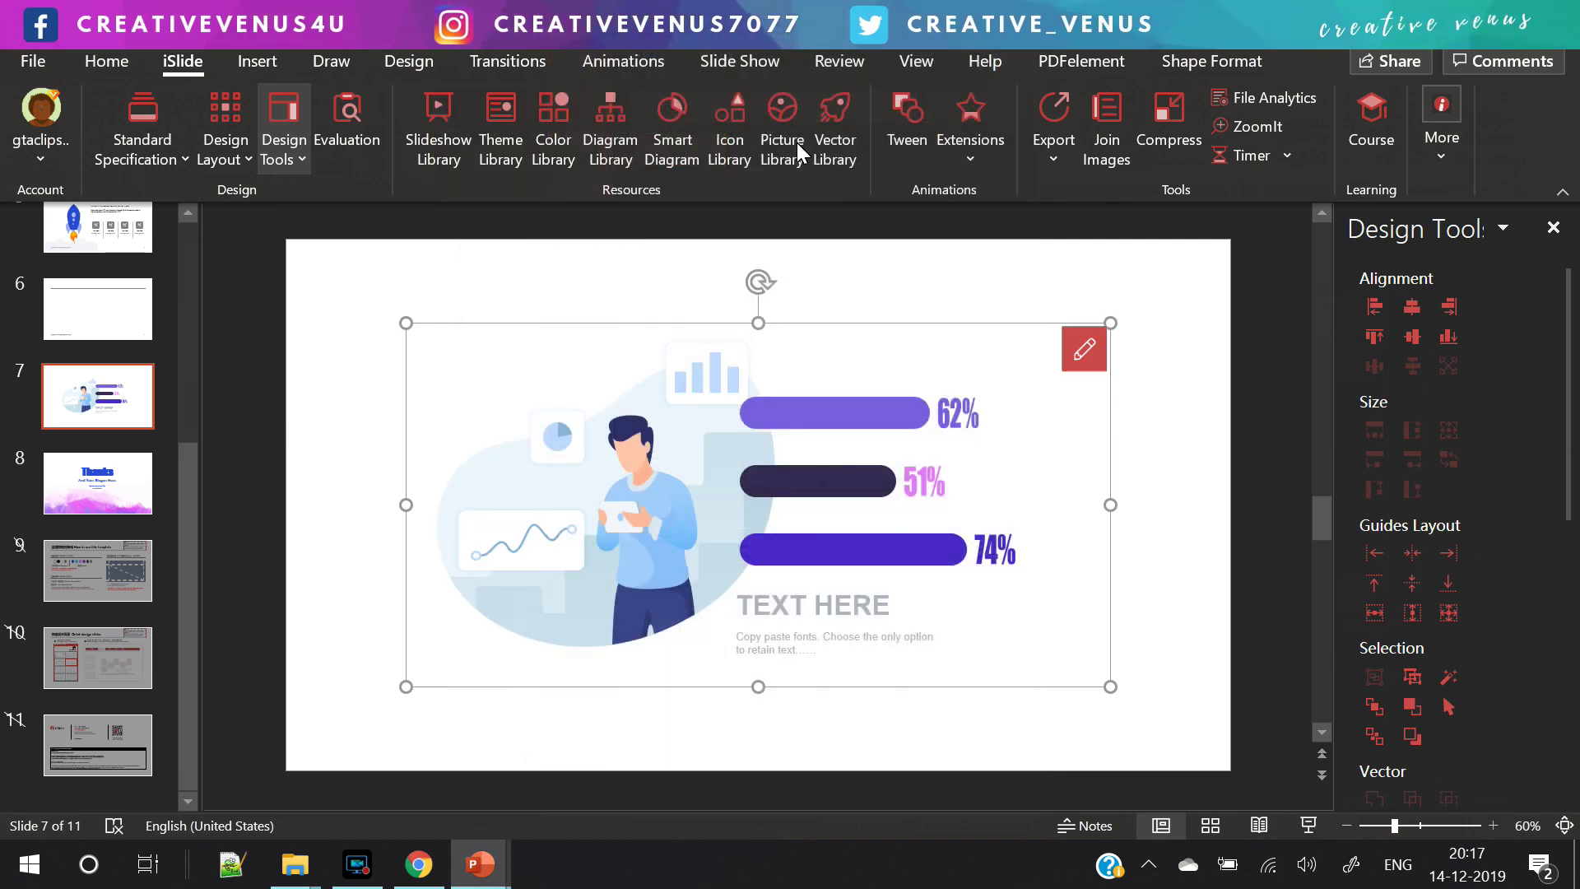
# Step: Download the picture of the white interior with slanted windows from the first page of the Picture Library
pyautogui.click(797, 142)
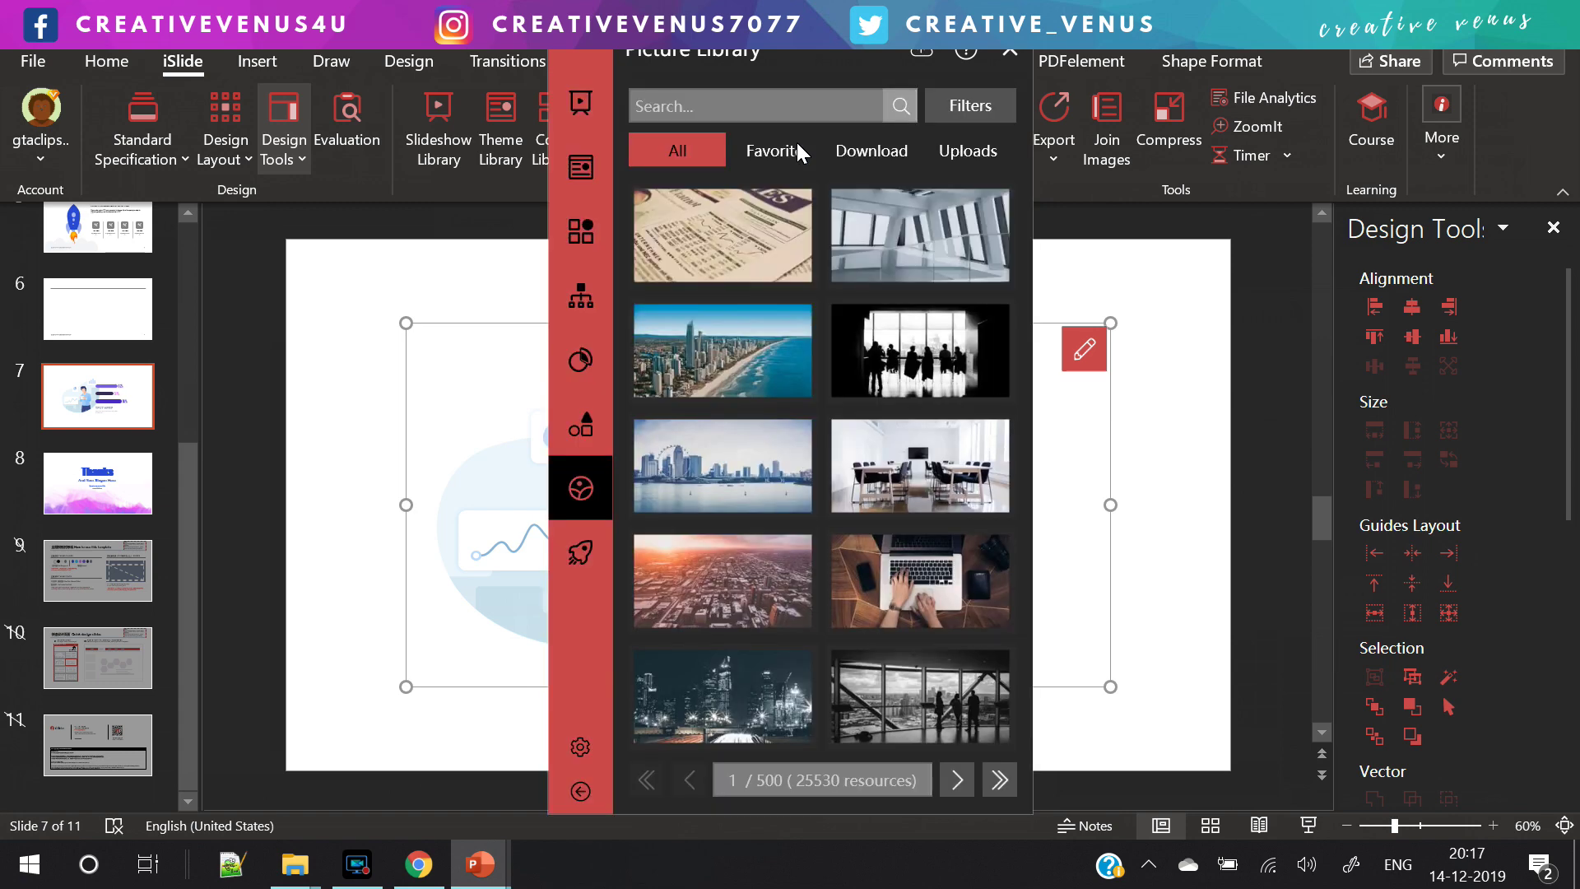
pyautogui.moveTo(936, 257)
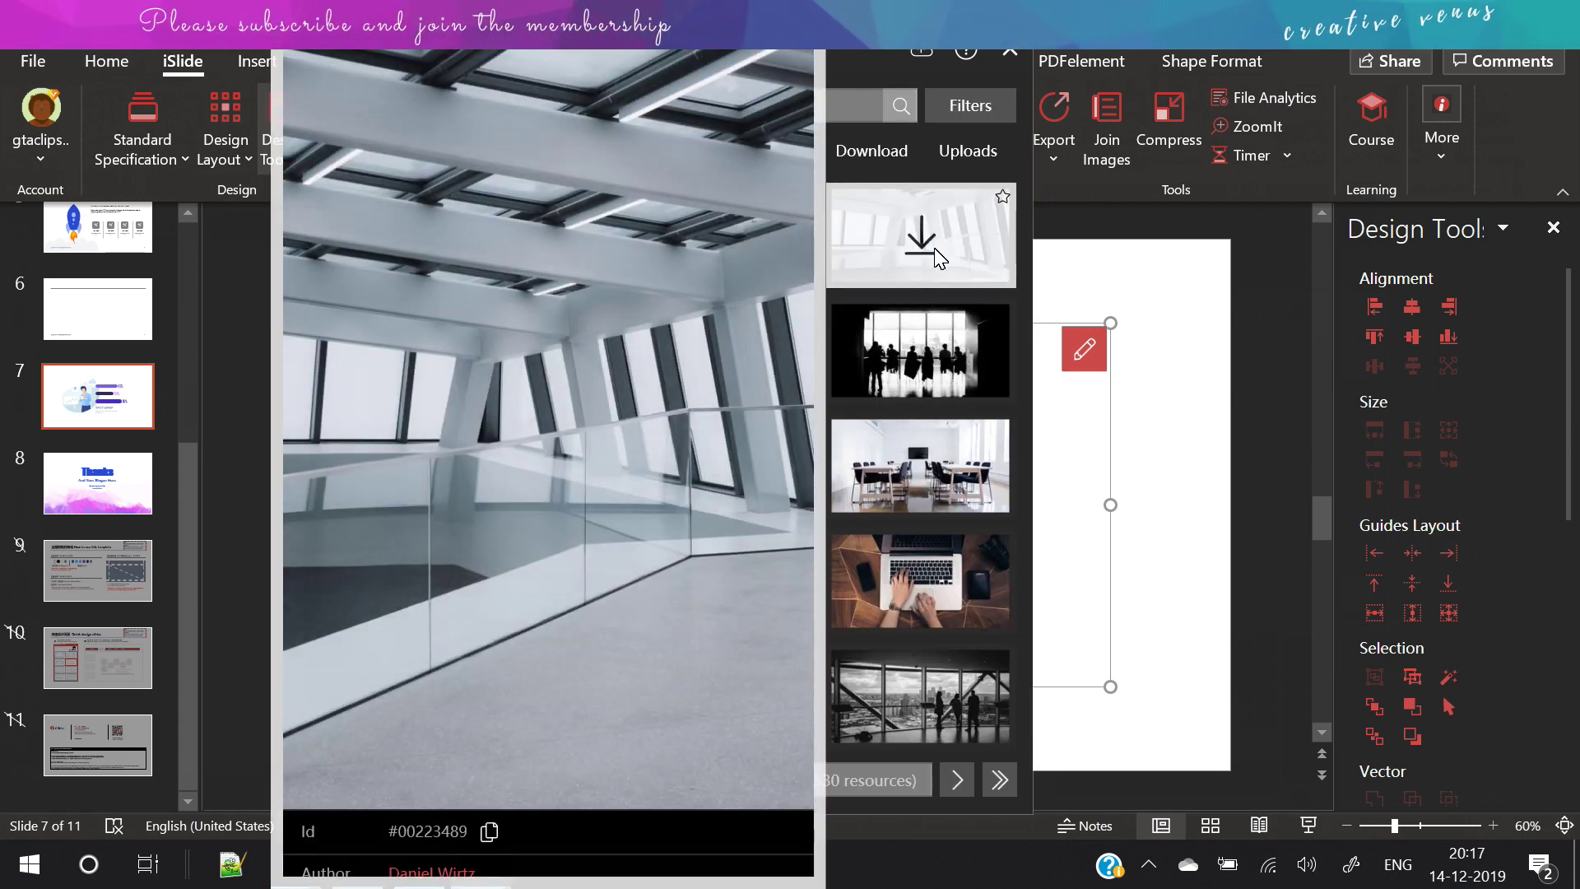
pyautogui.click(935, 258)
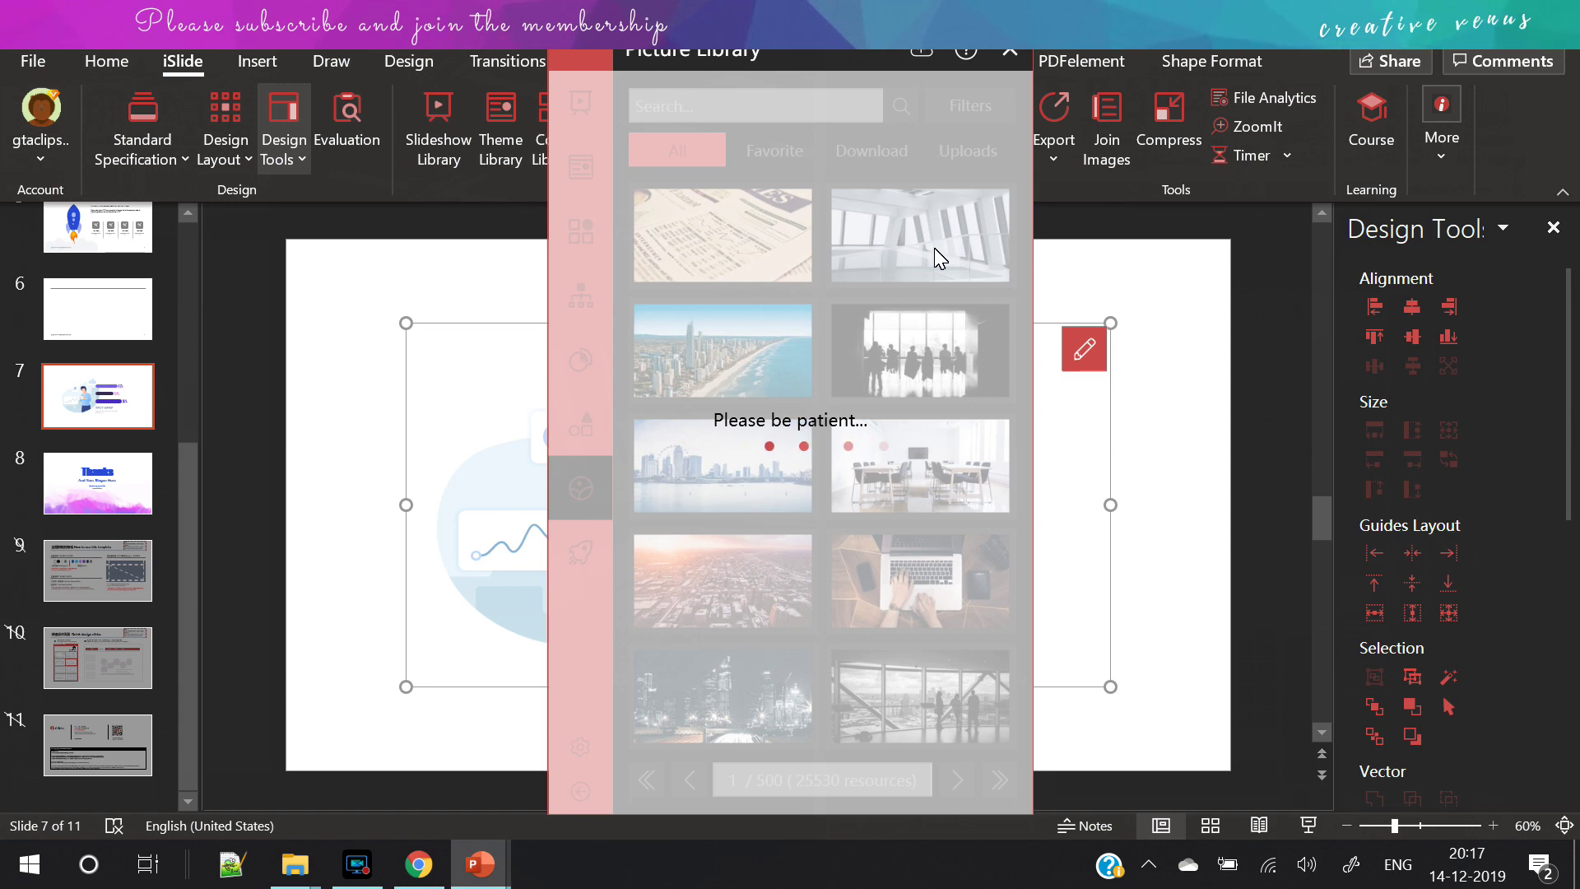
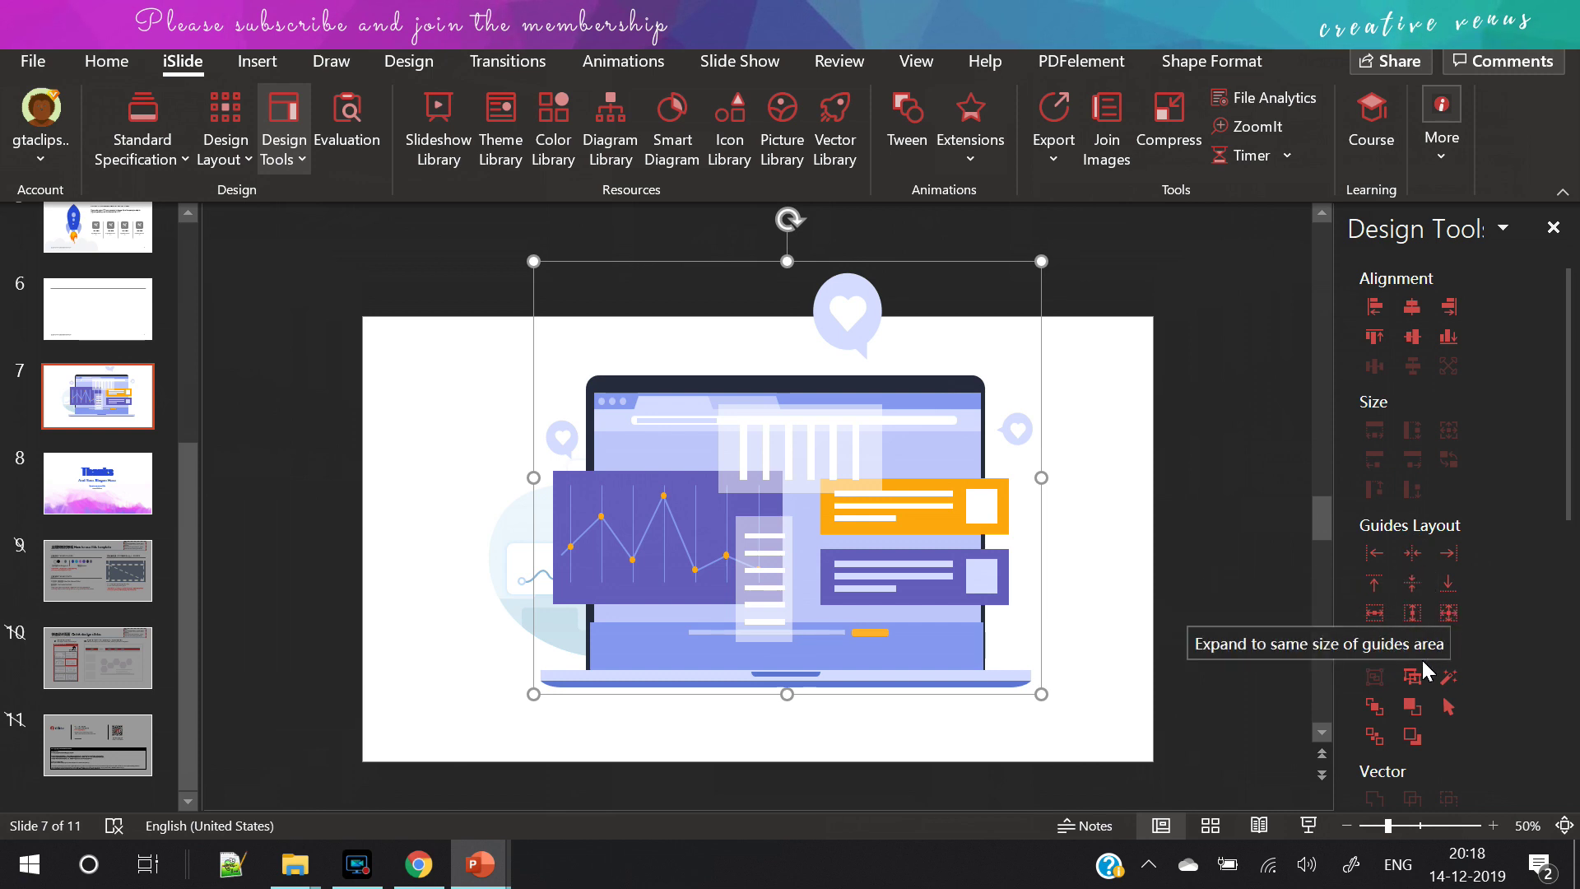
pyautogui.moveTo(1573, 506); pyautogui.dragTo(1572, 751)
pyautogui.scroll(-2, 1442, 694)
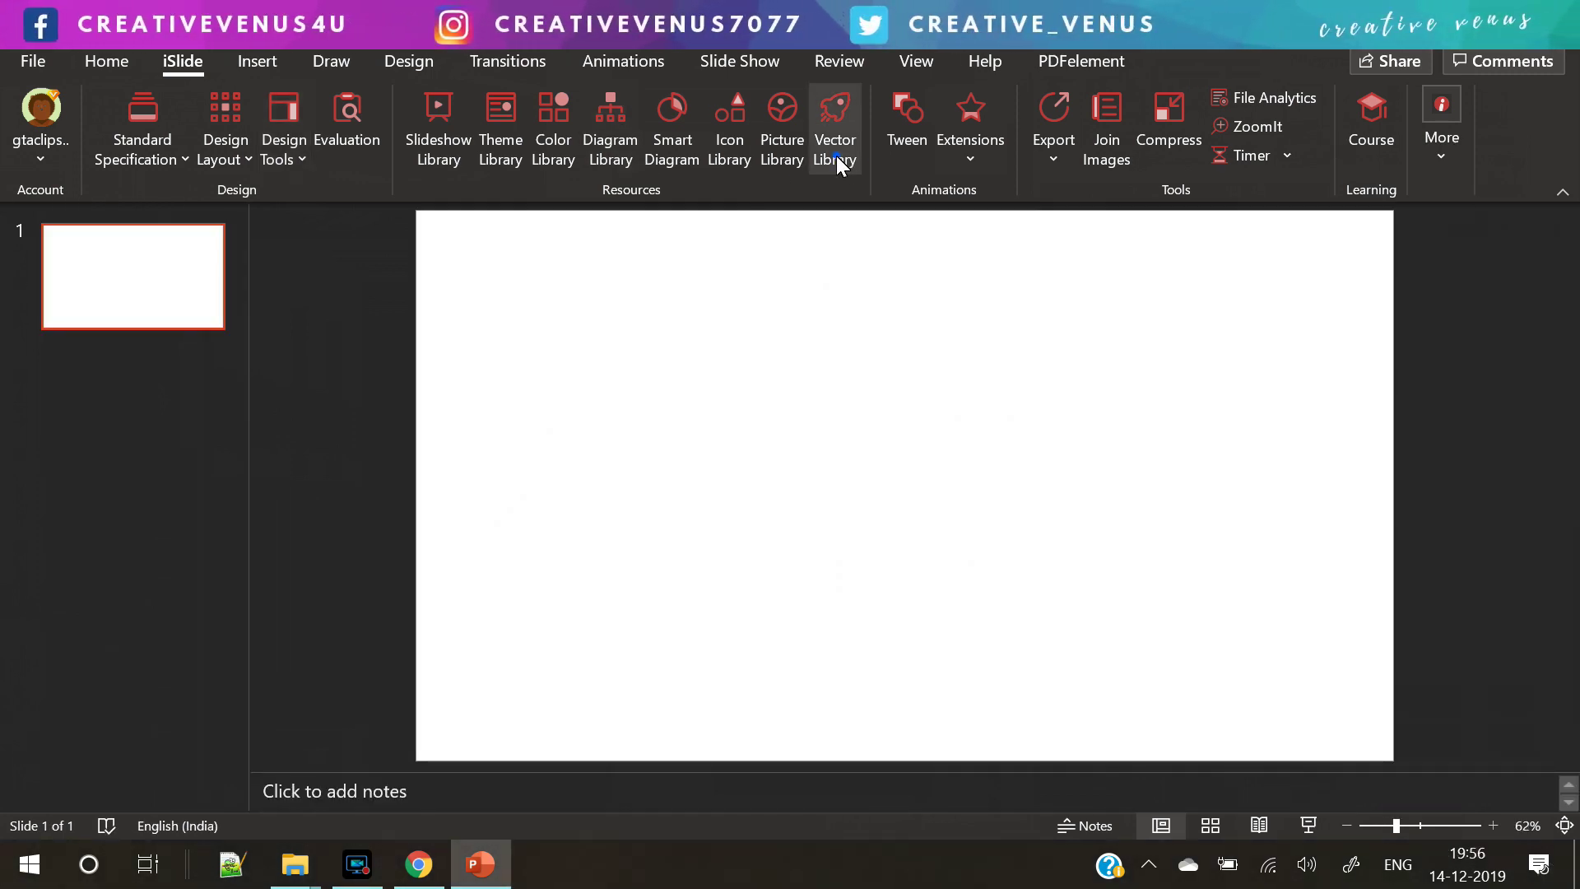
# Step: Examine the first page of illustrations in the Vector Library without inserting any
pyautogui.click(838, 161)
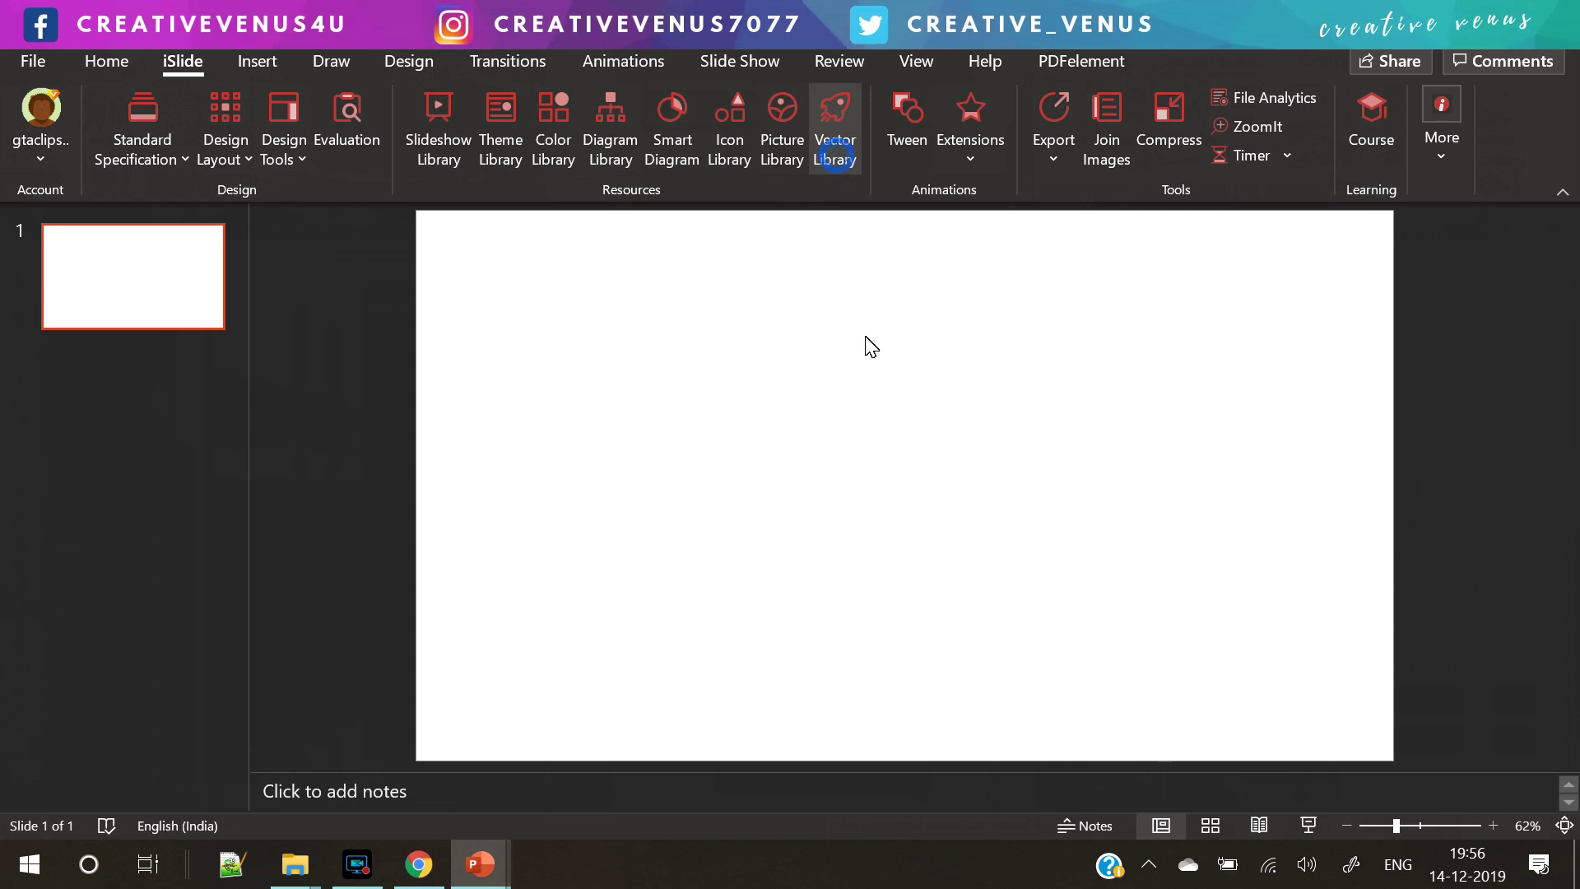
pyautogui.moveTo(871, 392)
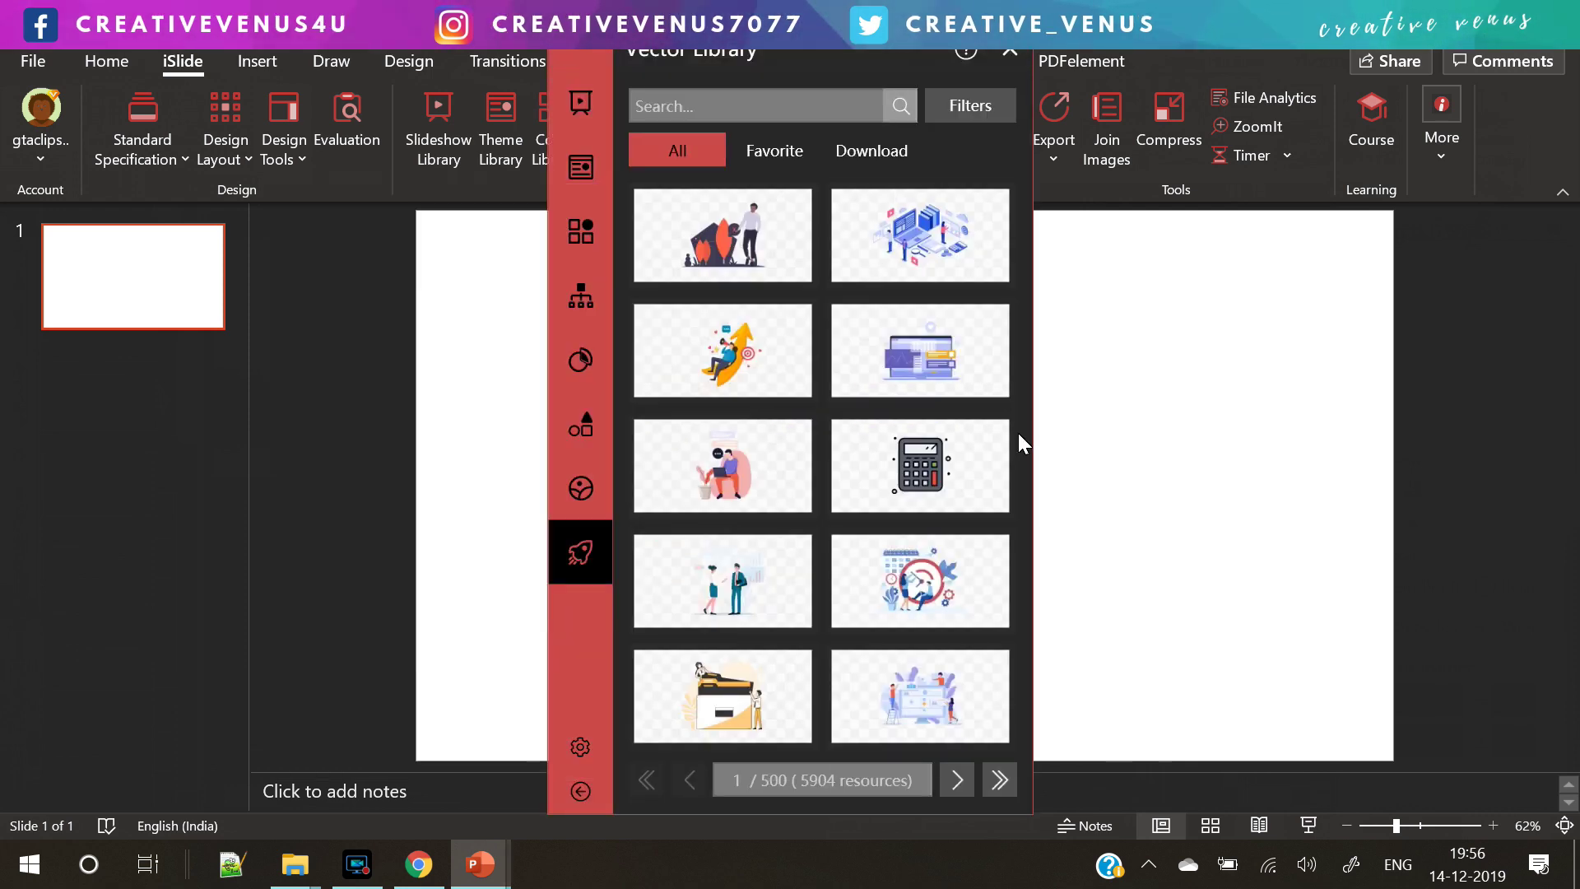
pyautogui.click(1139, 571)
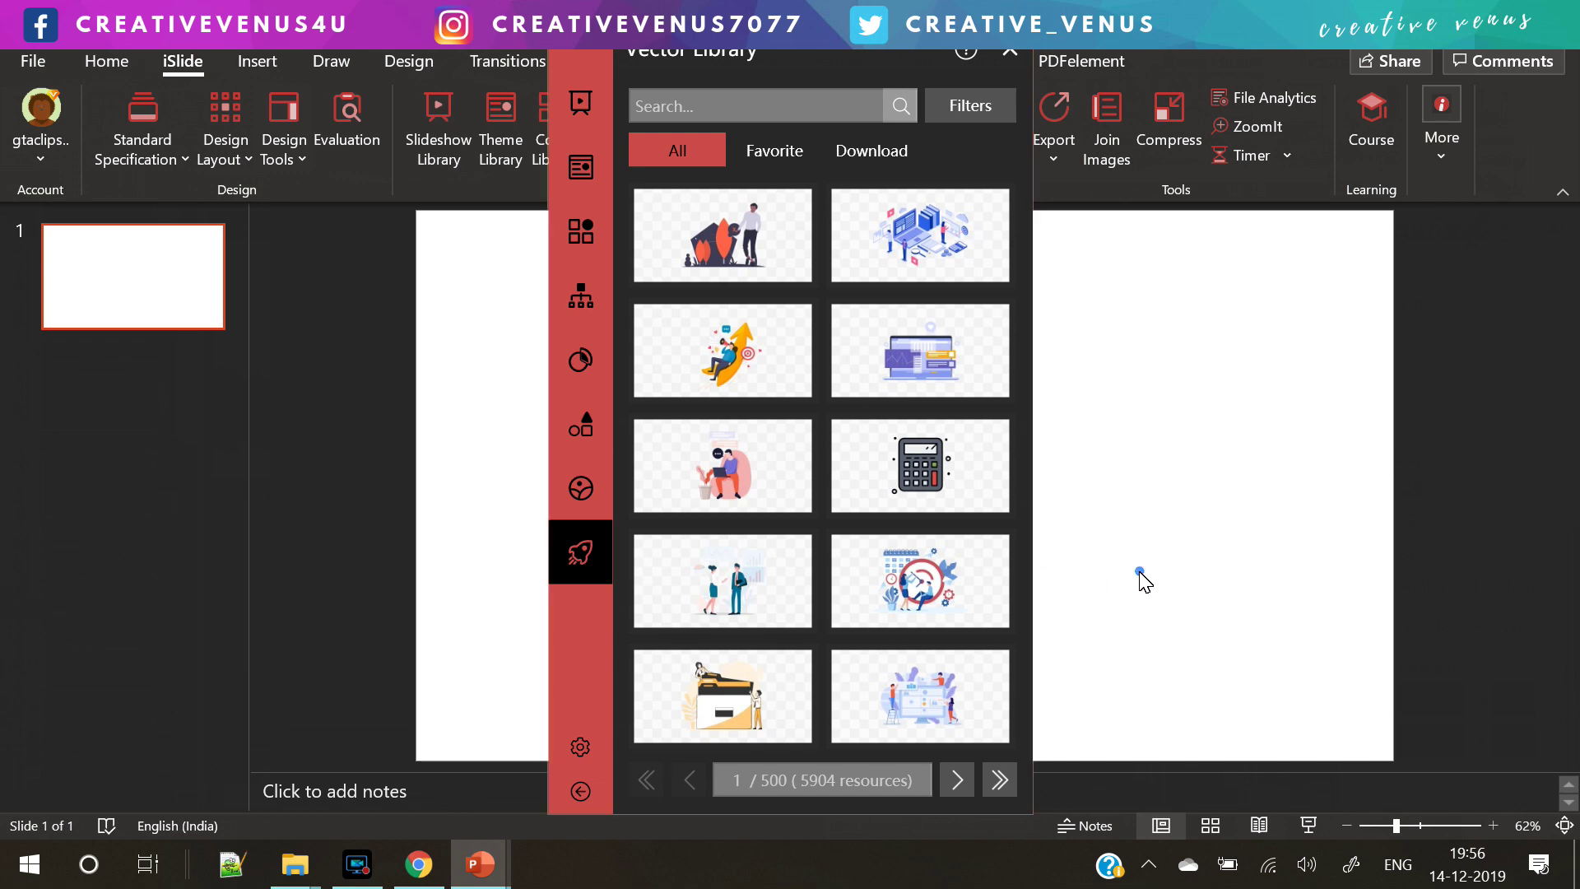
pyautogui.click(1009, 53)
# Step: Insert the aerial city-at-sunset picture from the Picture Library onto the blank slide and close the library
pyautogui.click(772, 133)
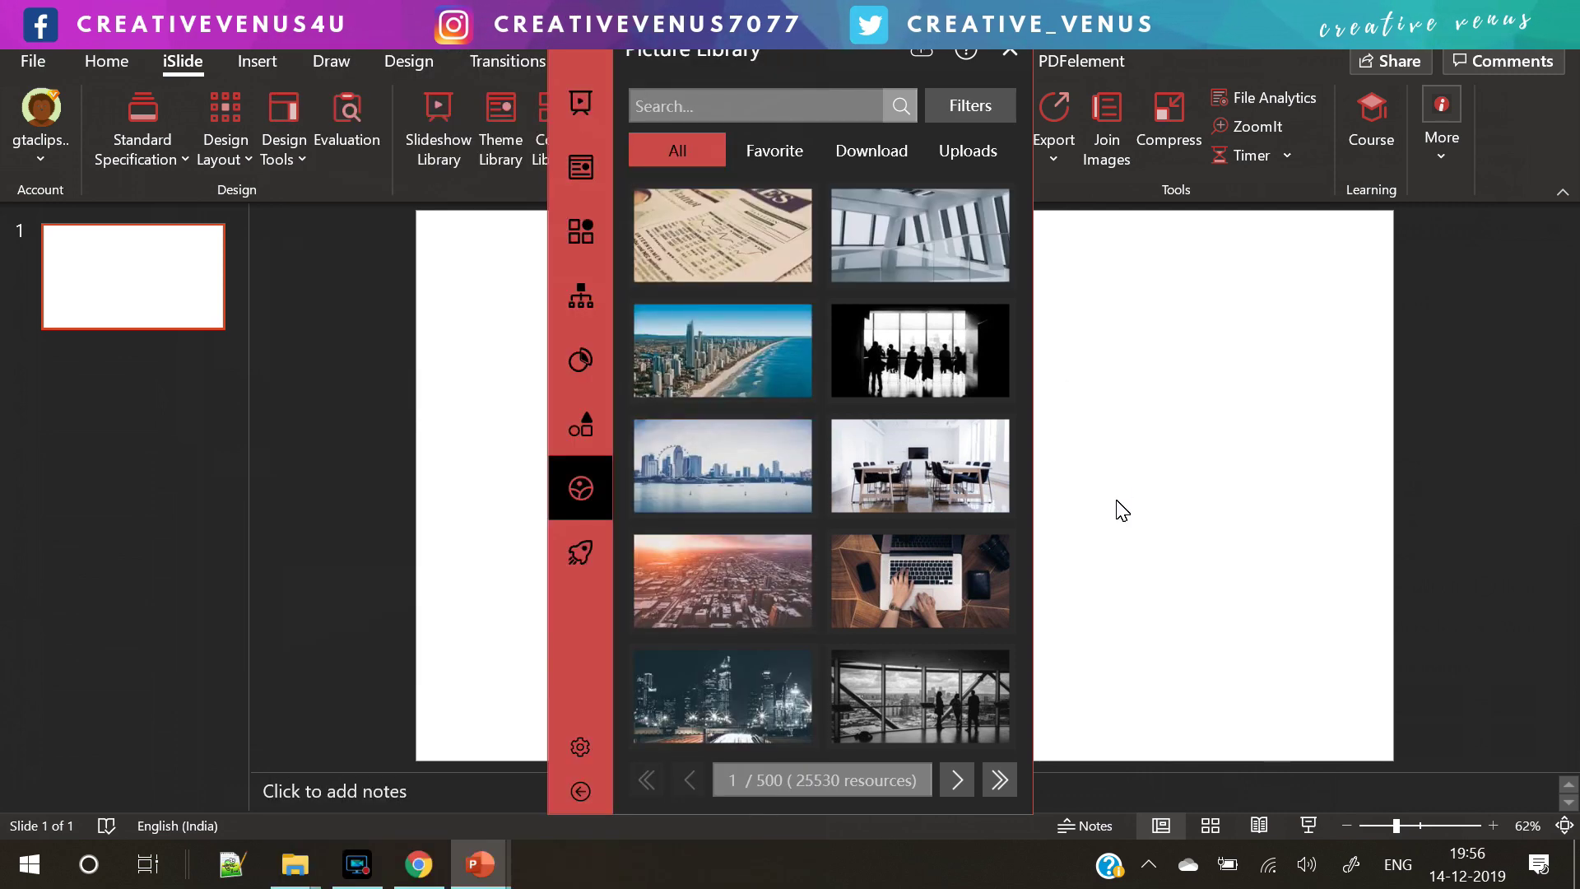
pyautogui.moveTo(866, 586)
pyautogui.moveTo(740, 608)
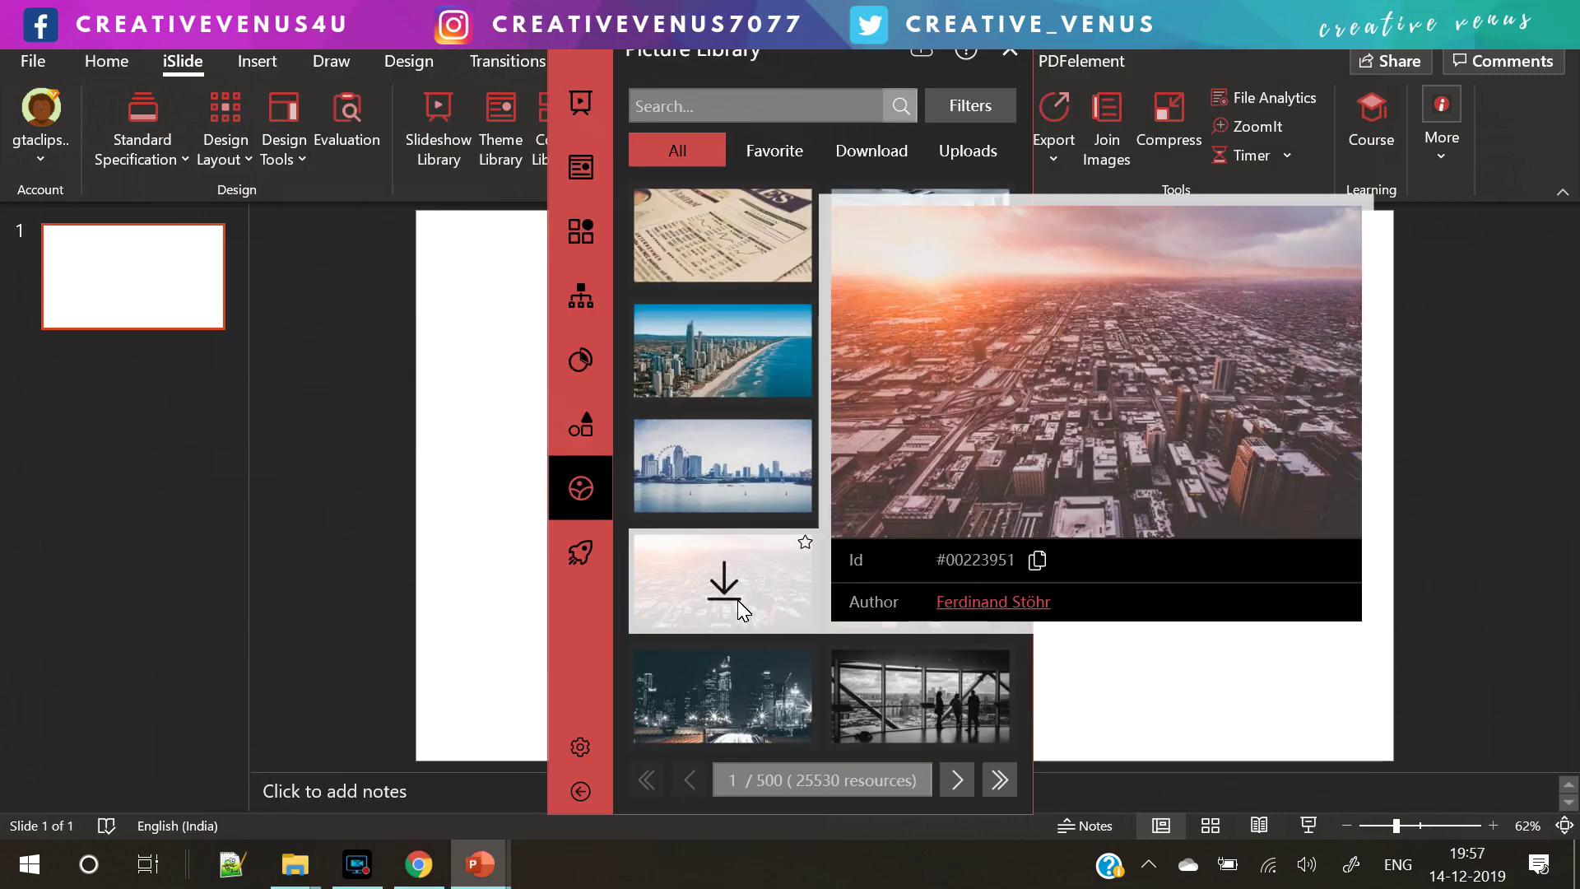
pyautogui.click(738, 605)
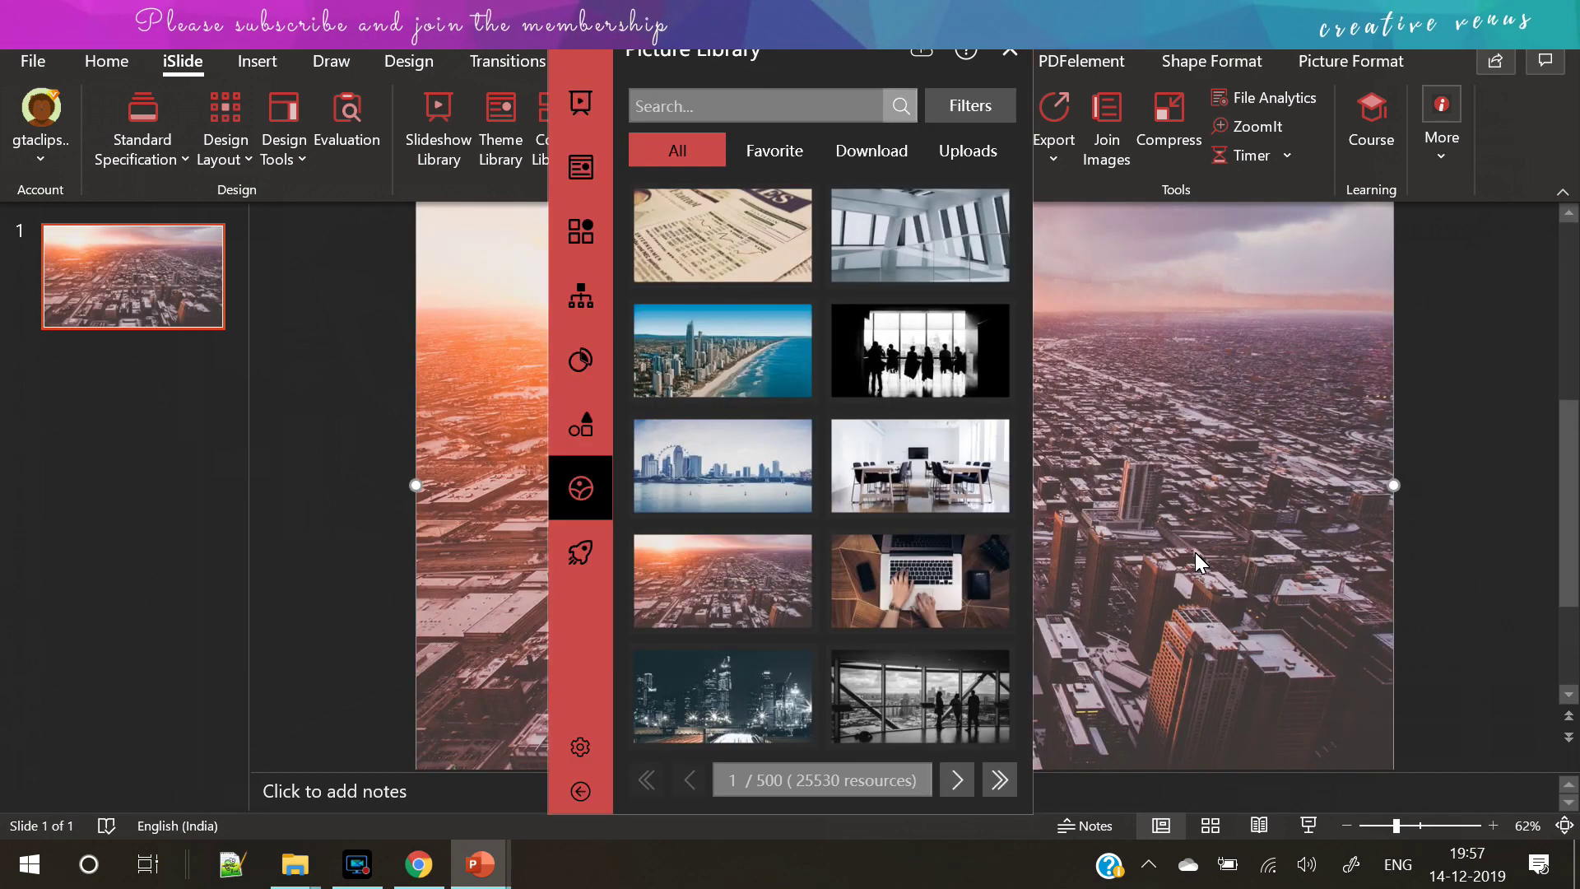
pyautogui.click(1008, 52)
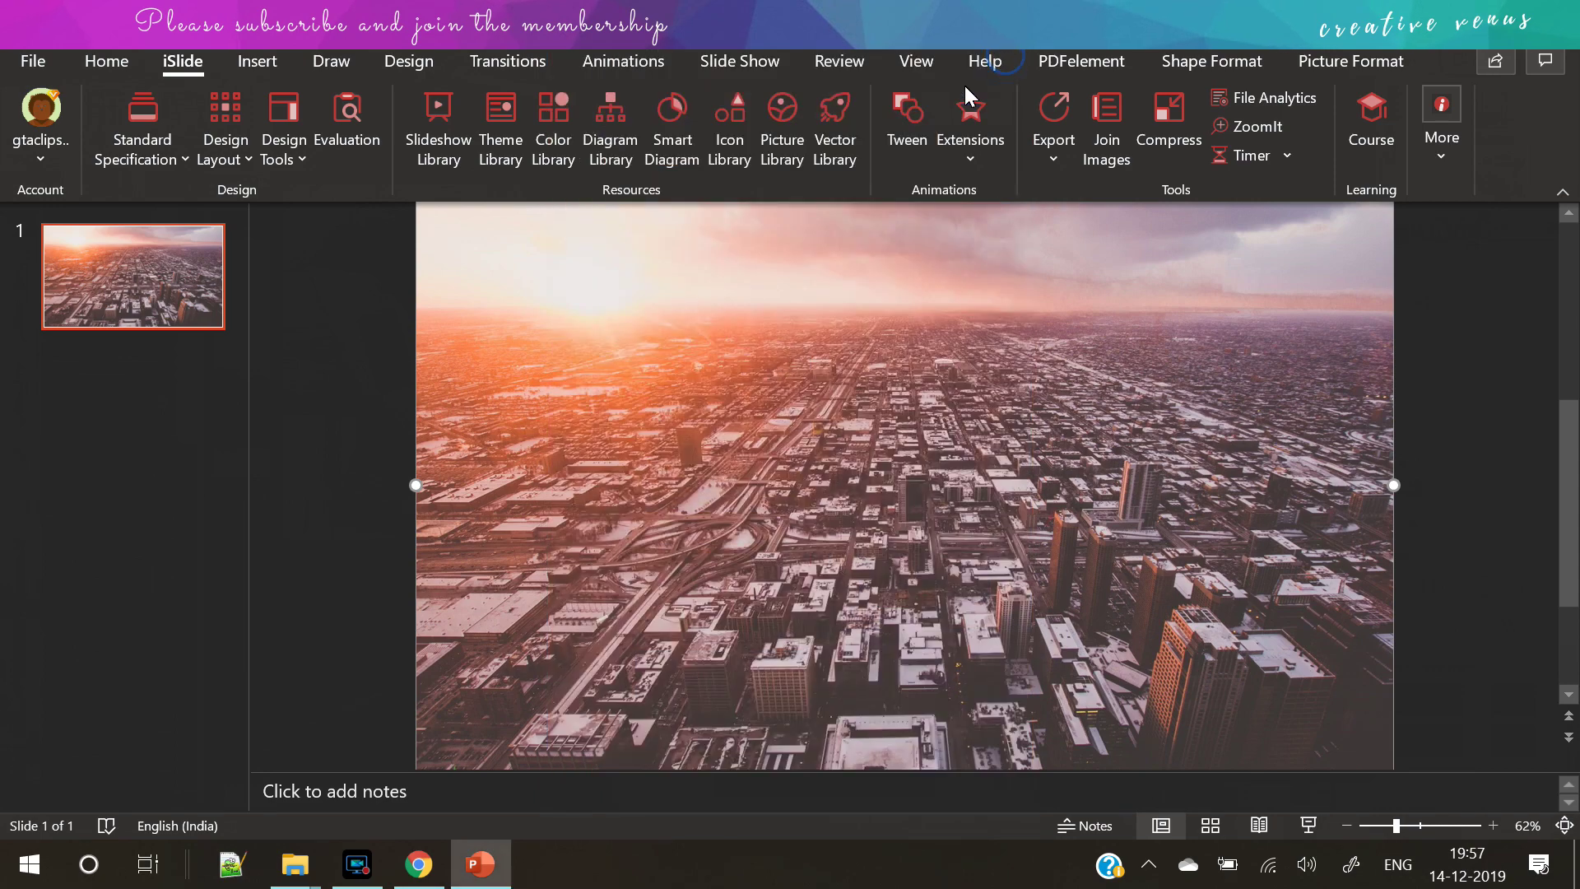
# Step: Shrink the city picture's height to match the slide's lower edge and deselect it
pyautogui.moveTo(1396, 826); pyautogui.dragTo(1387, 825)
pyautogui.rightClick(1387, 825)
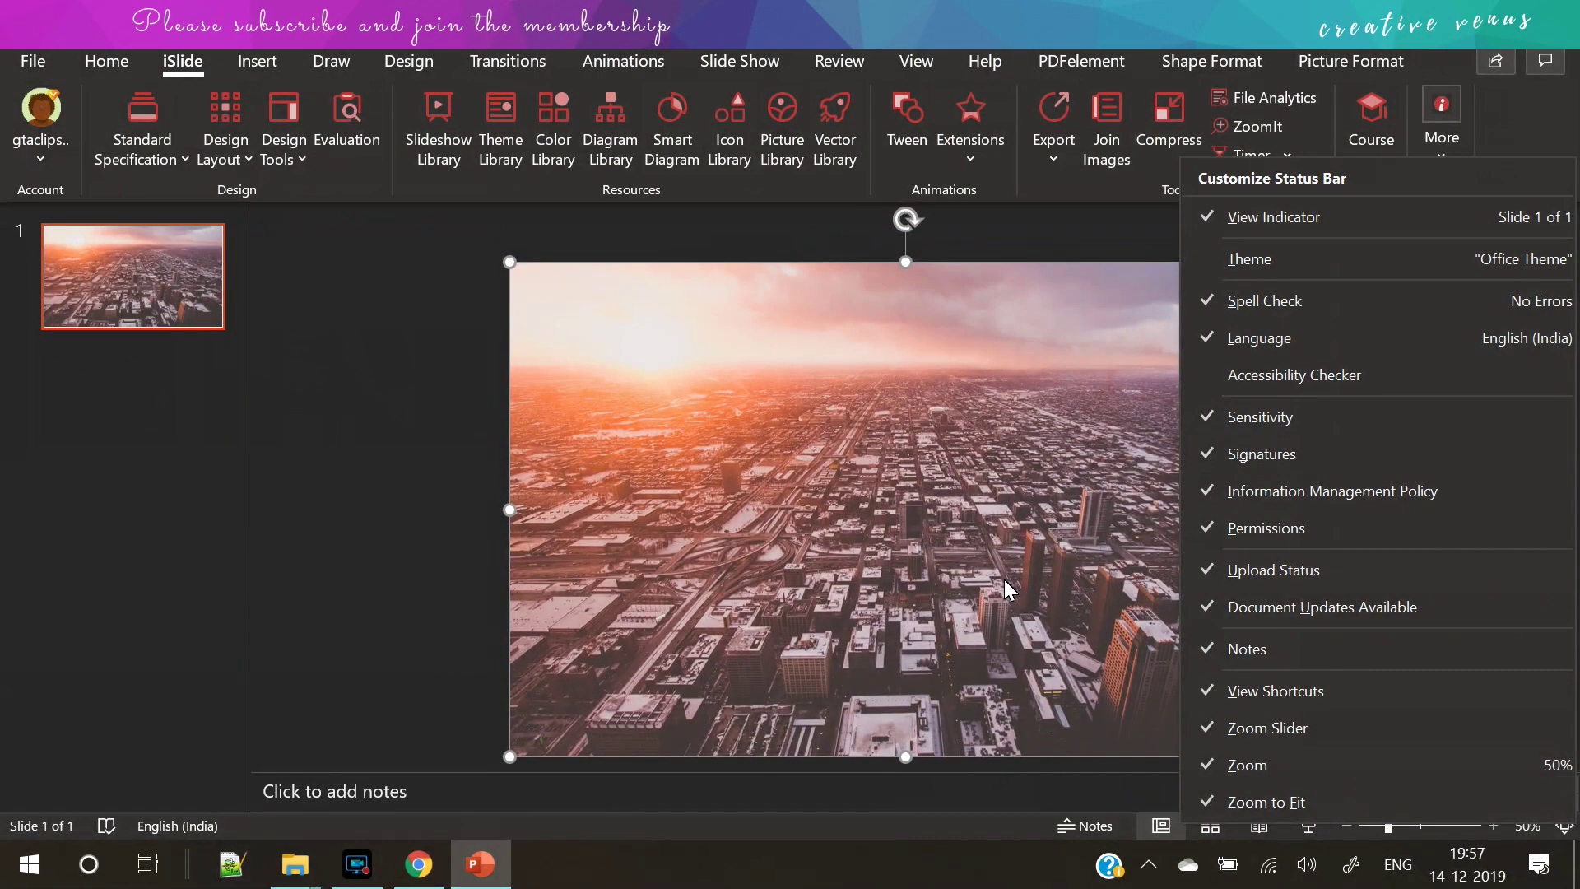
pyautogui.click(900, 540)
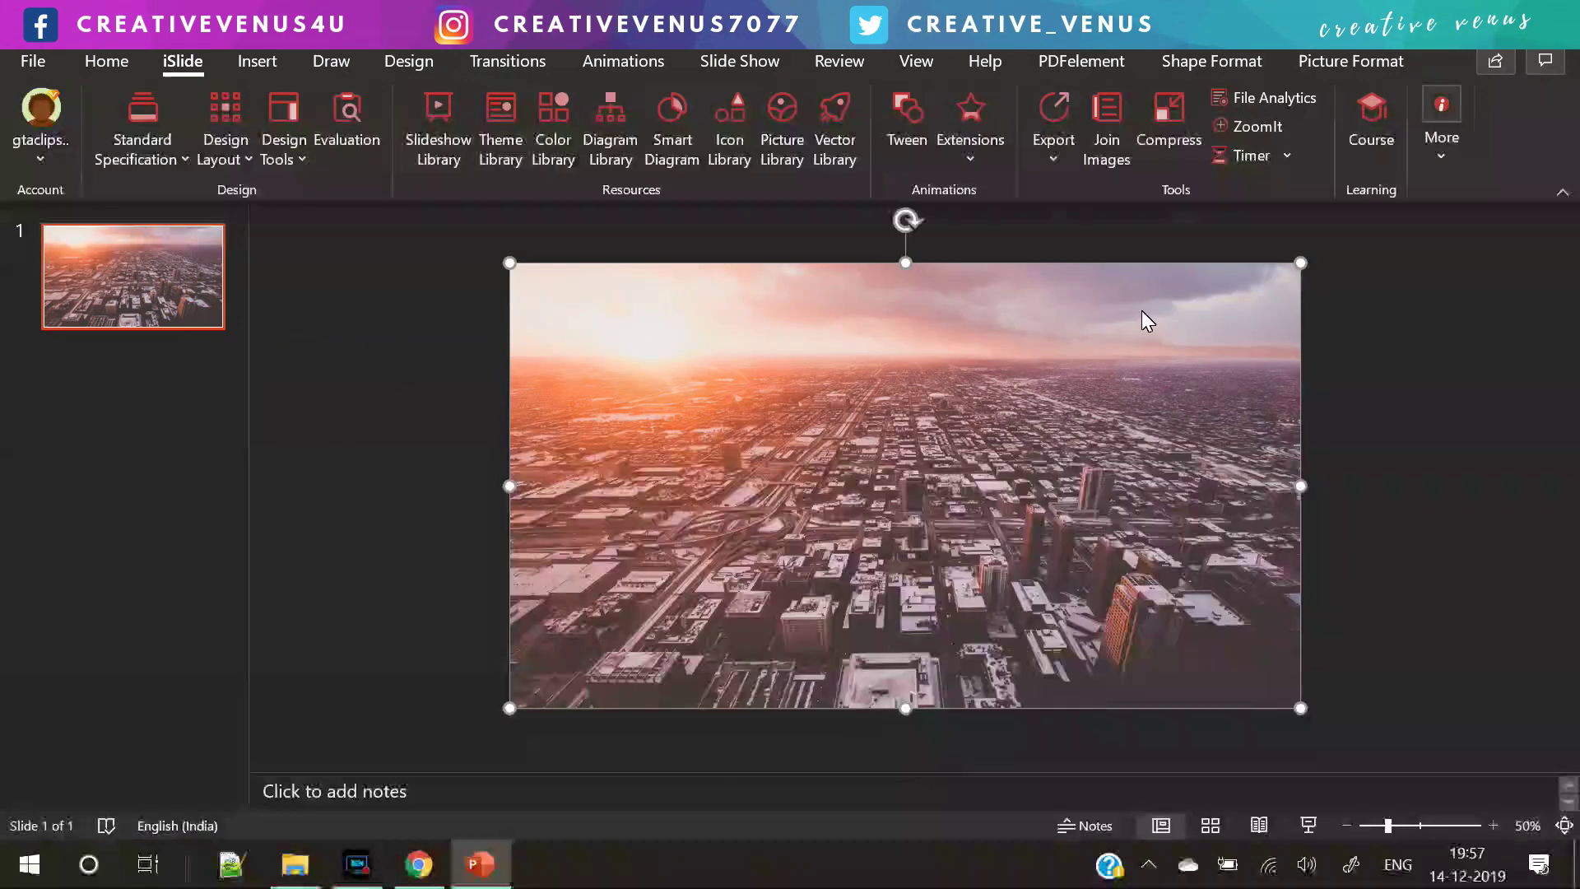
pyautogui.click(1376, 555)
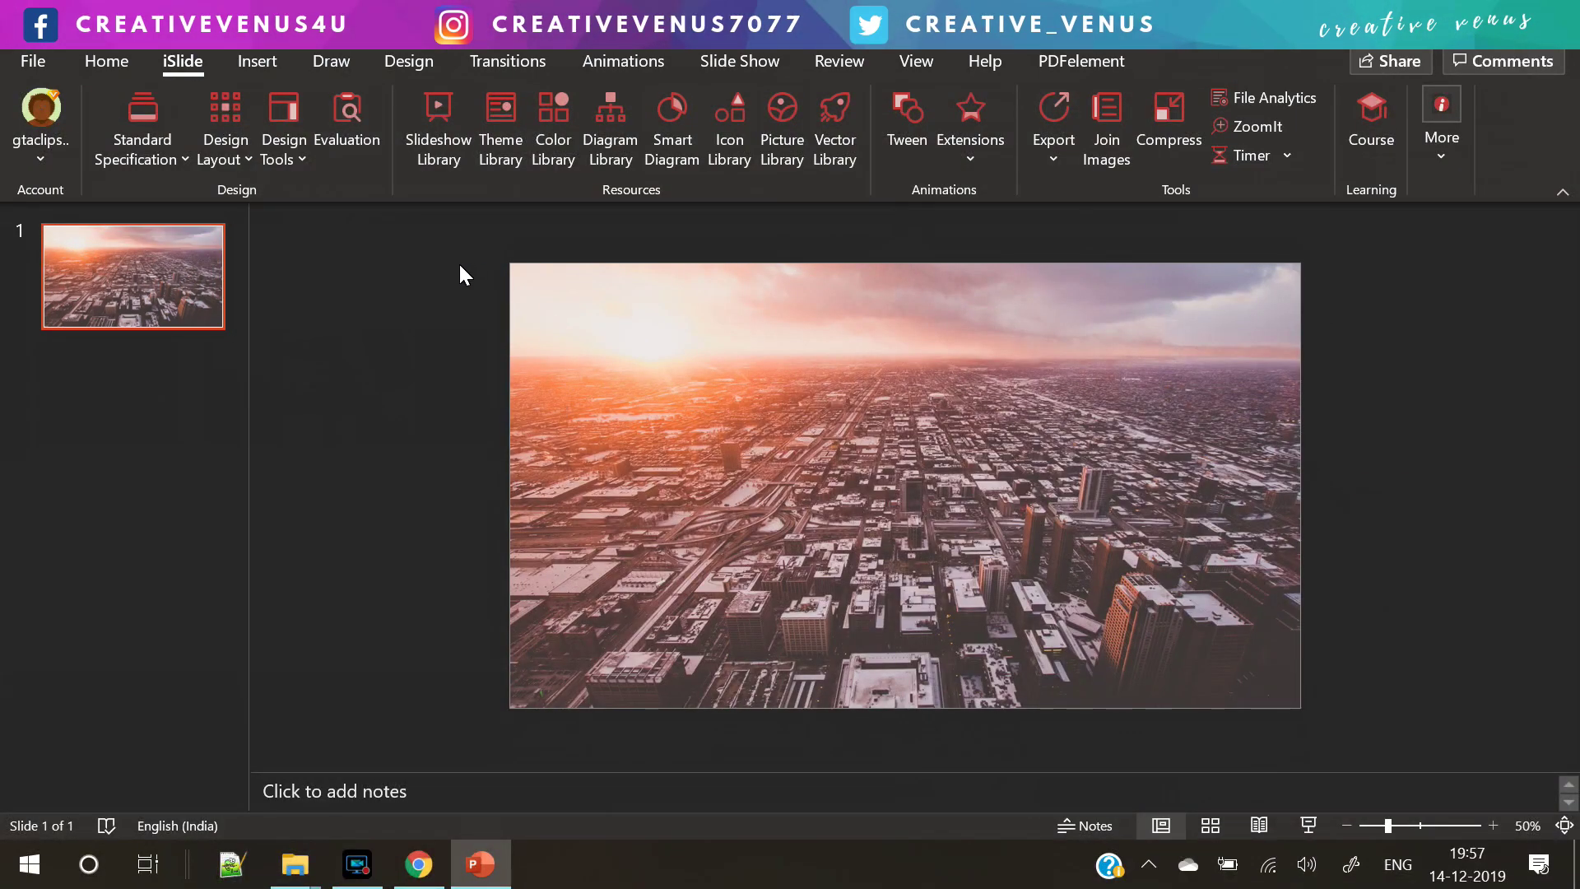
# Step: Filter the Diagram Library by the graphic style Contain vectors
pyautogui.click(607, 146)
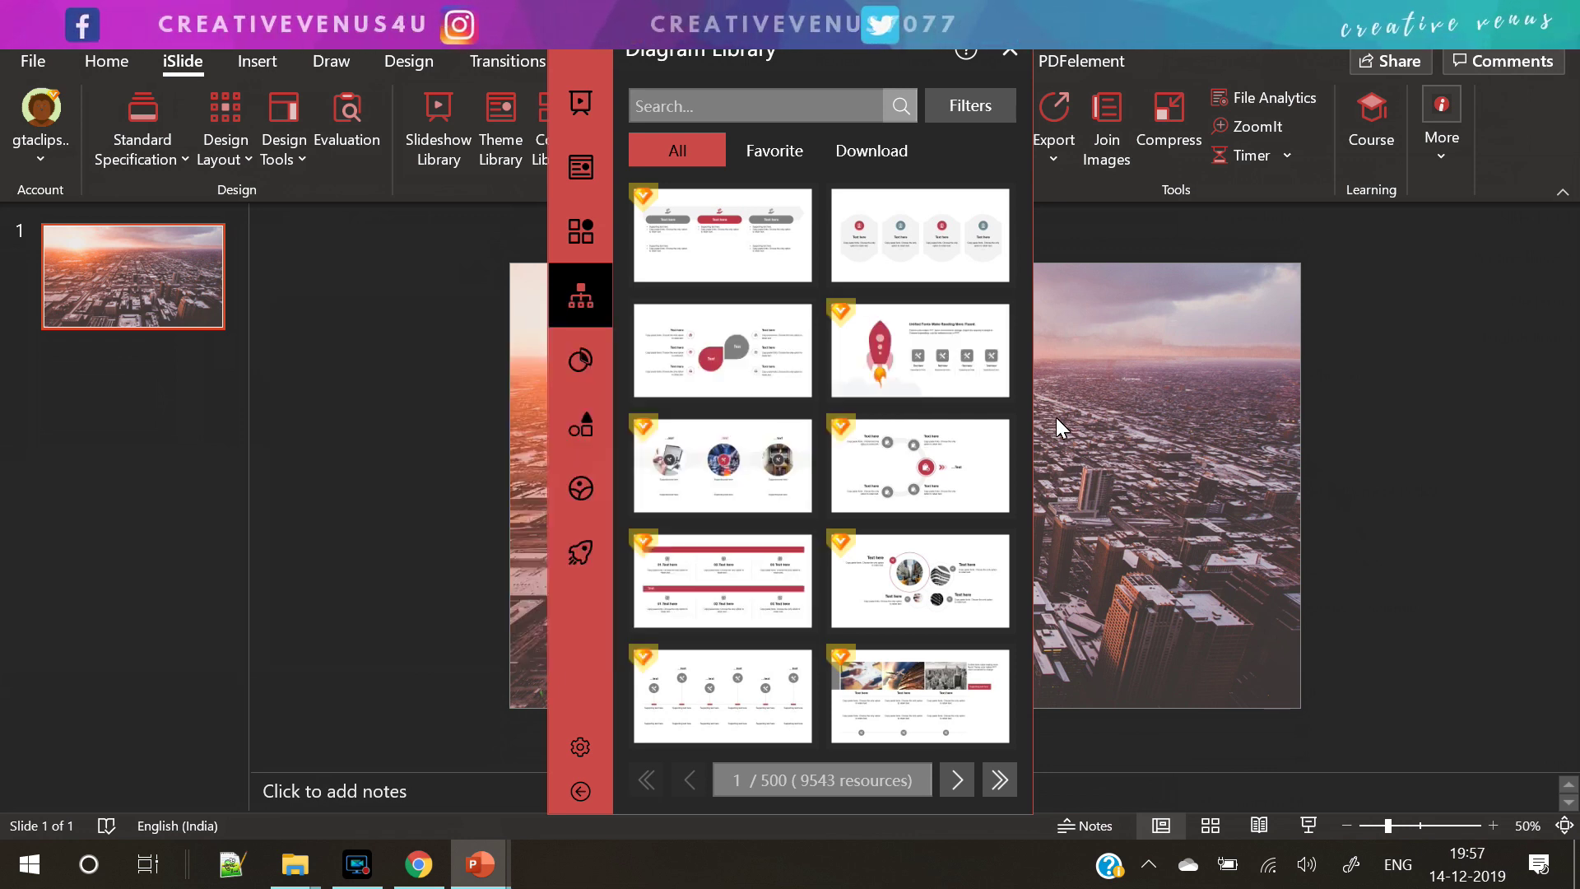
pyautogui.click(965, 779)
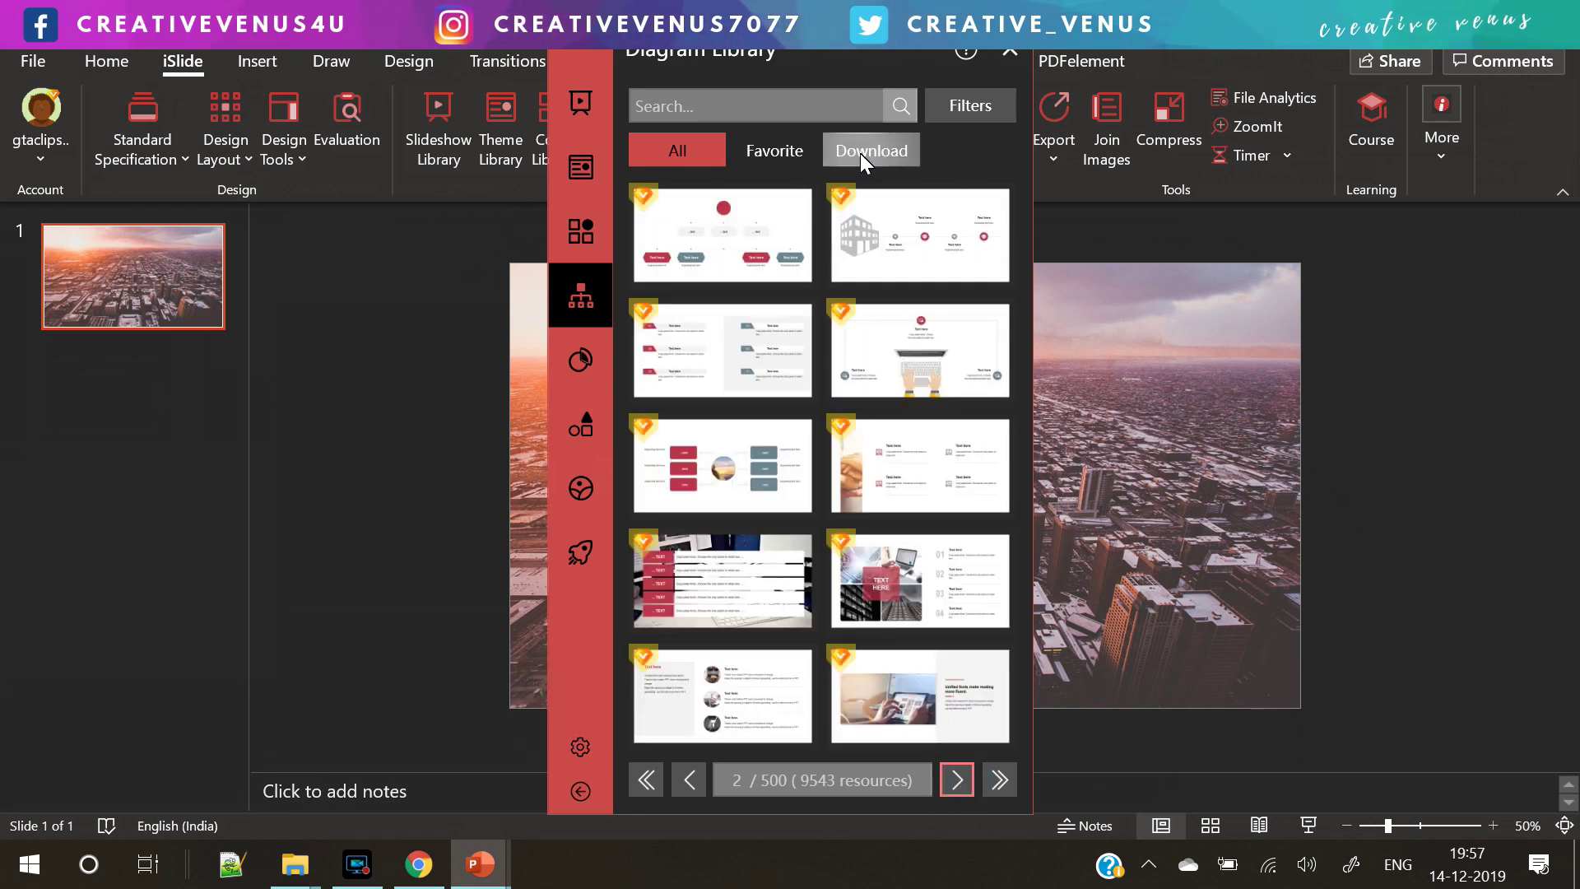
pyautogui.click(971, 107)
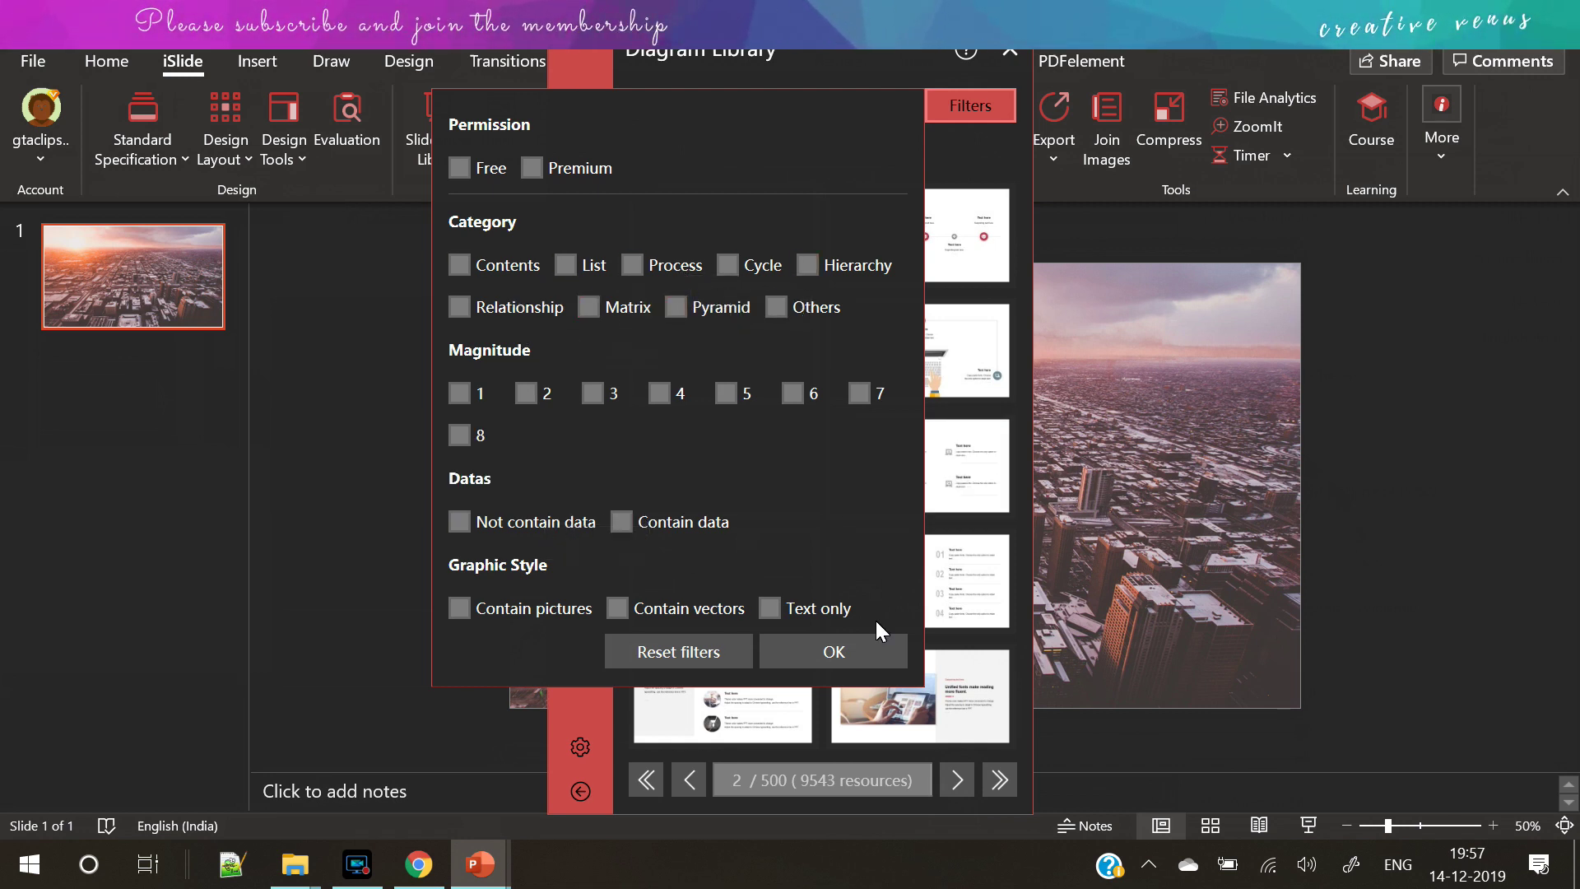
pyautogui.click(623, 612)
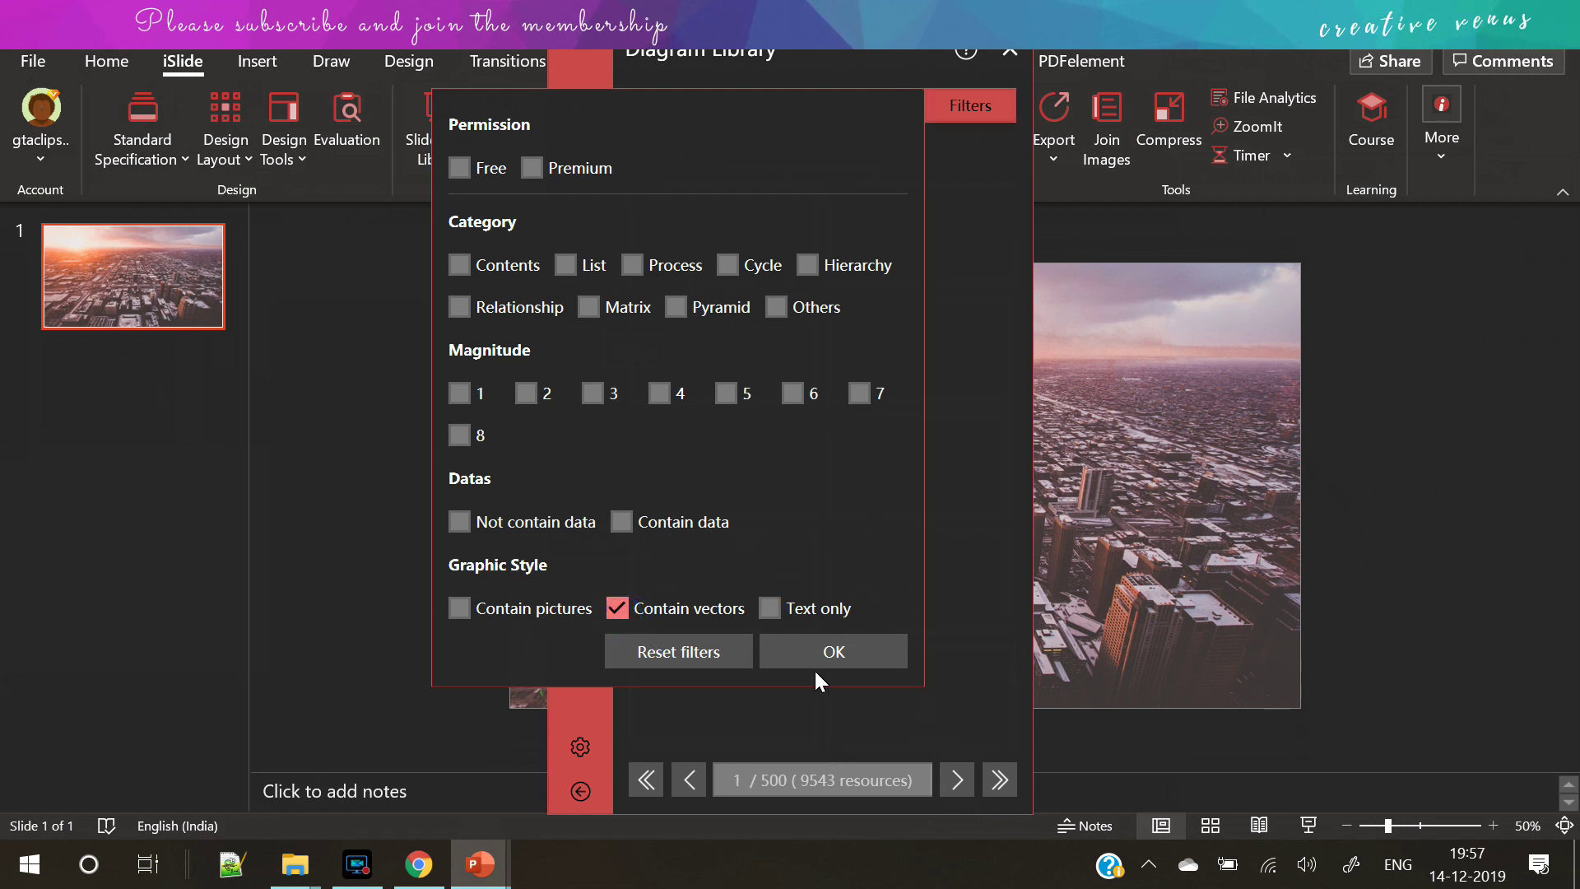
pyautogui.click(810, 645)
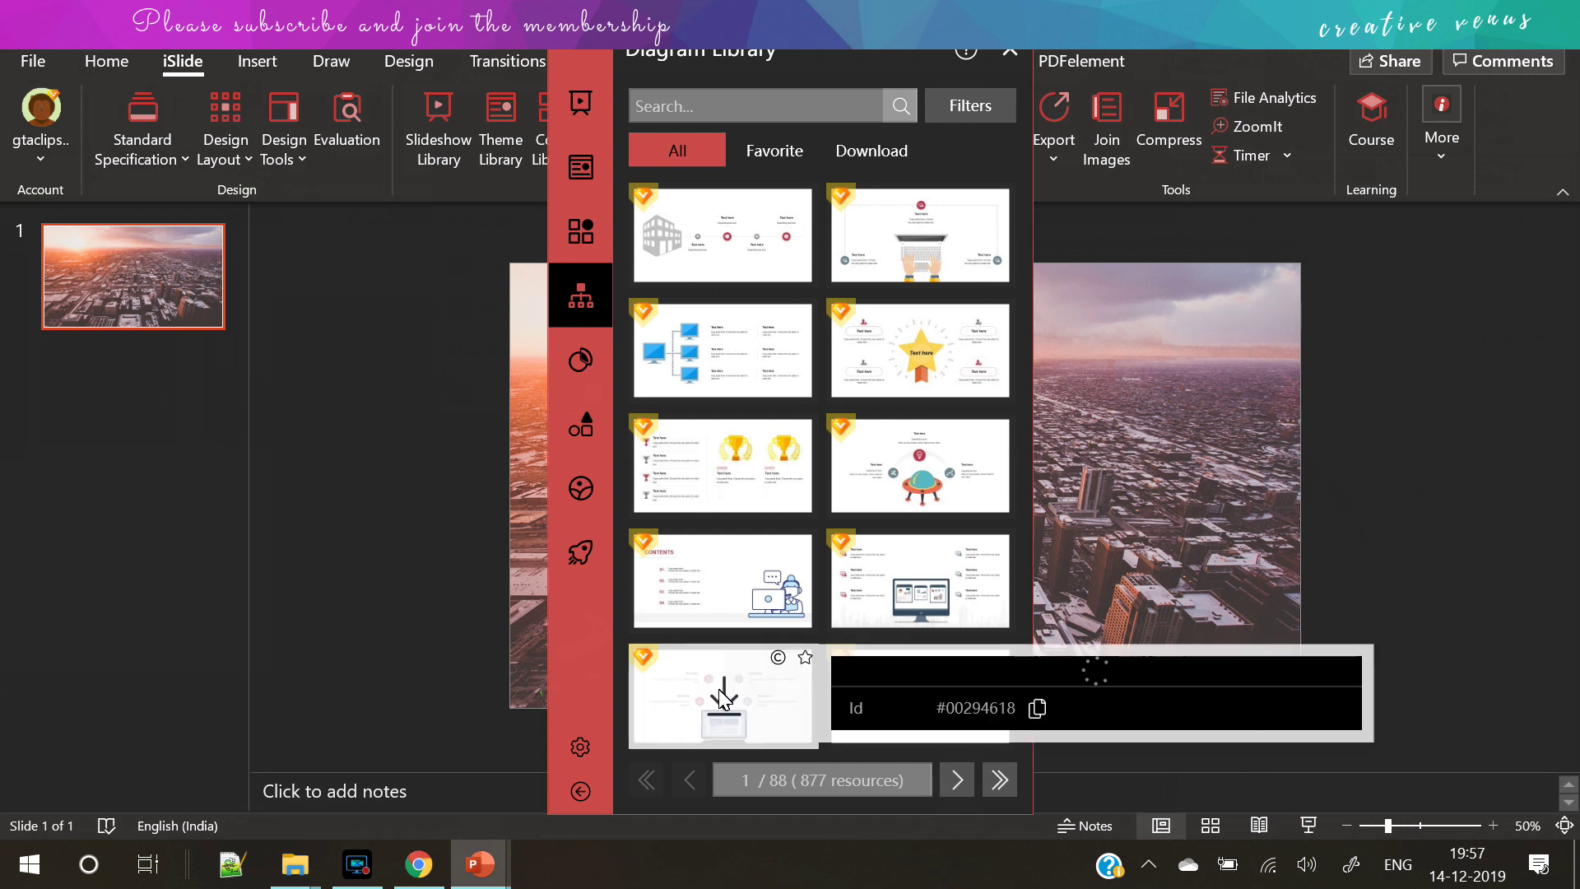
# Step: Insert the hands-on-tablet diagram with network icons from page 8 of the filtered Diagram Library and close the library
pyautogui.click(965, 777)
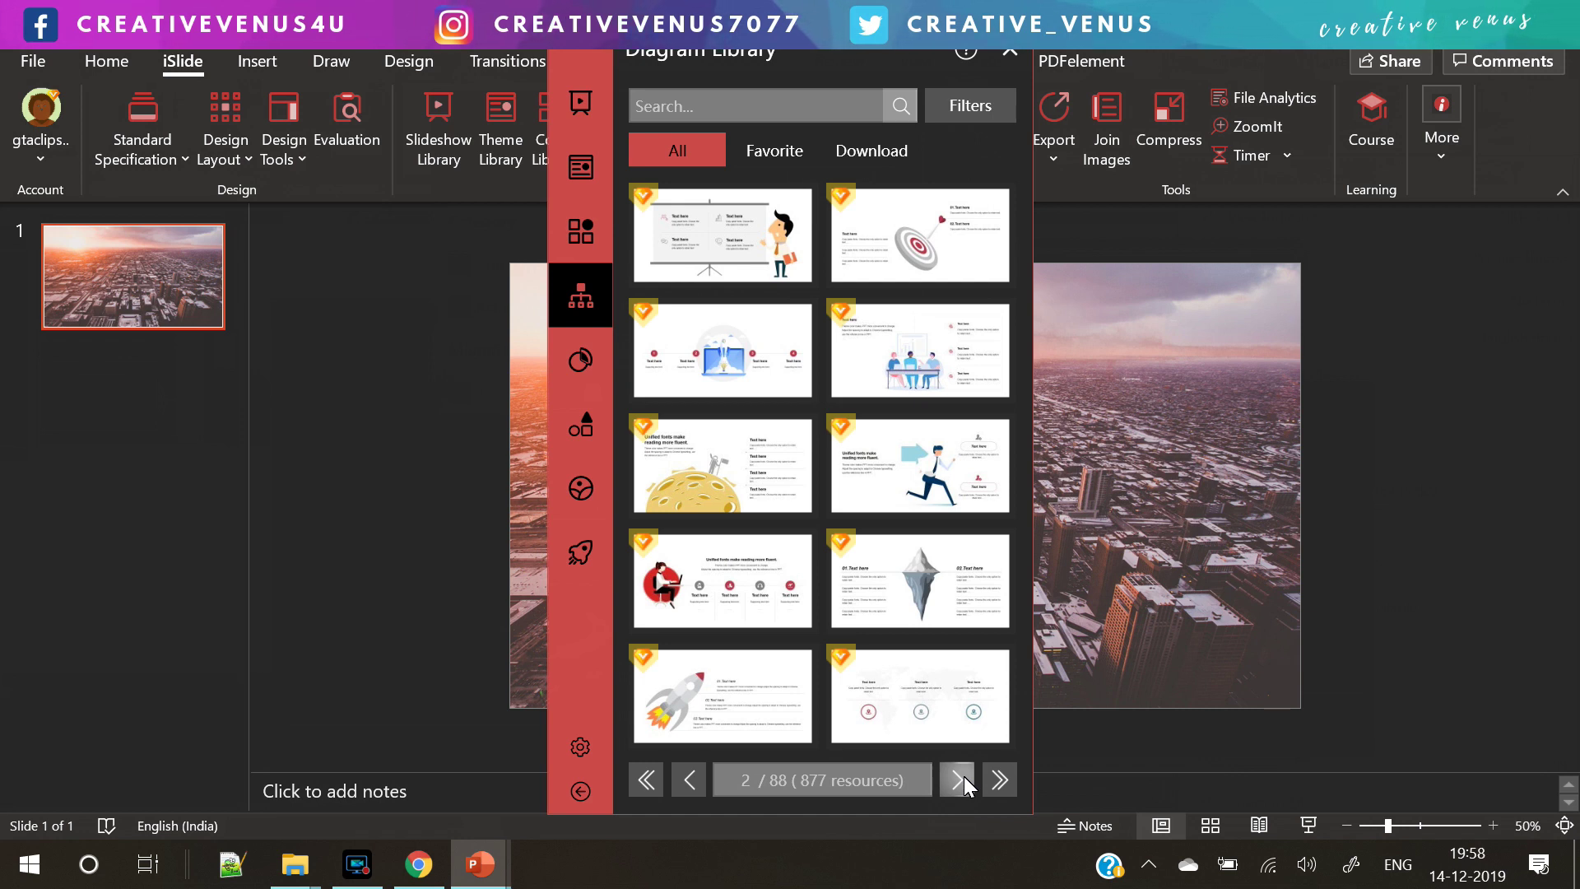
pyautogui.click(965, 777)
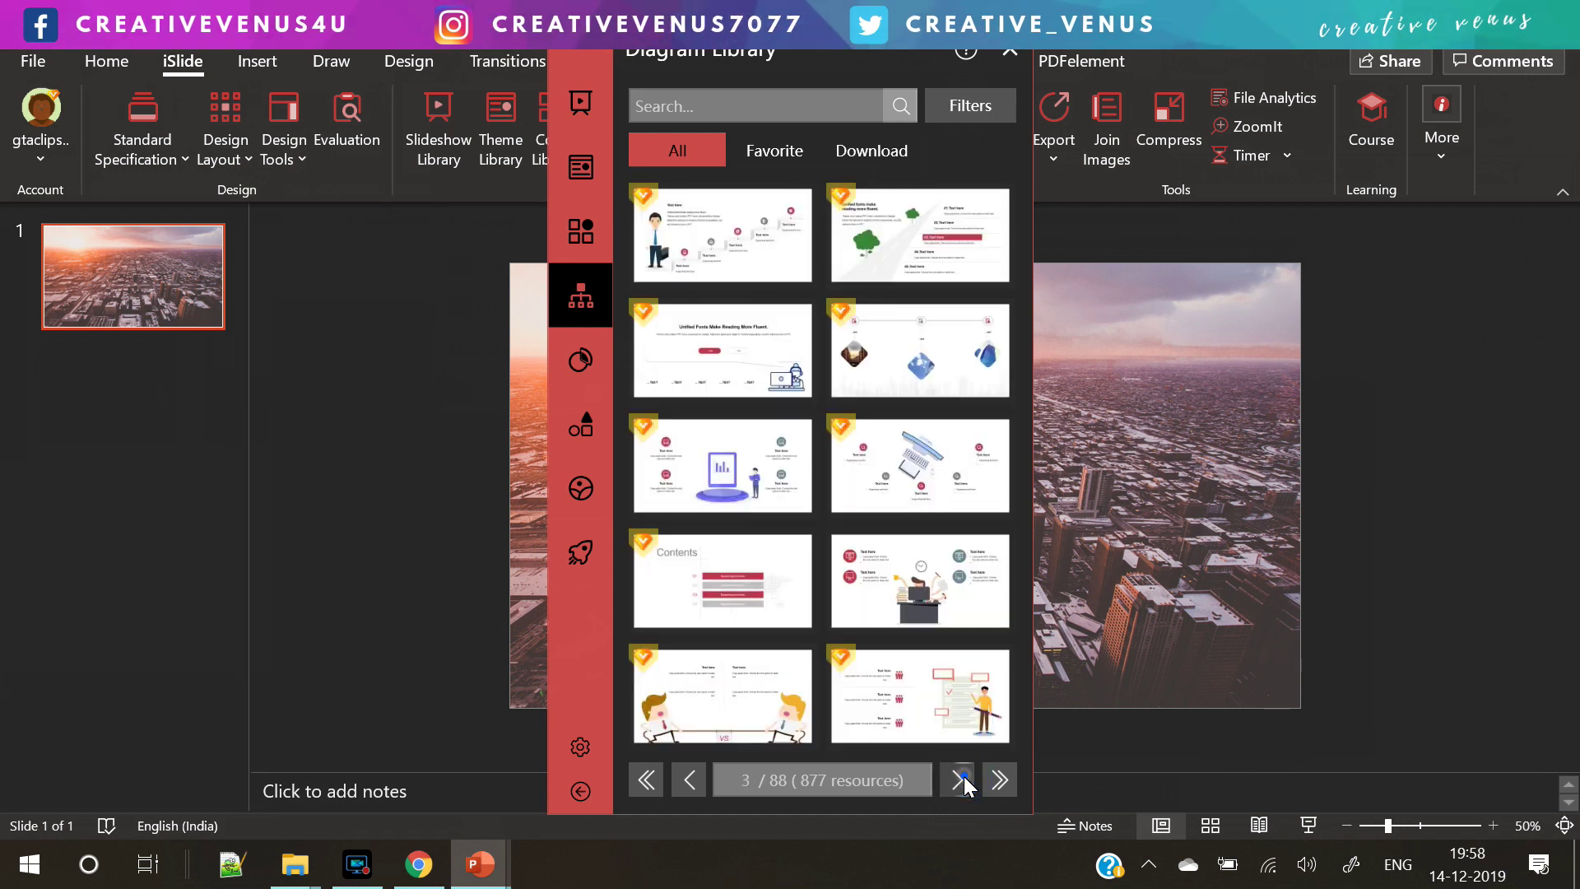
pyautogui.click(965, 777)
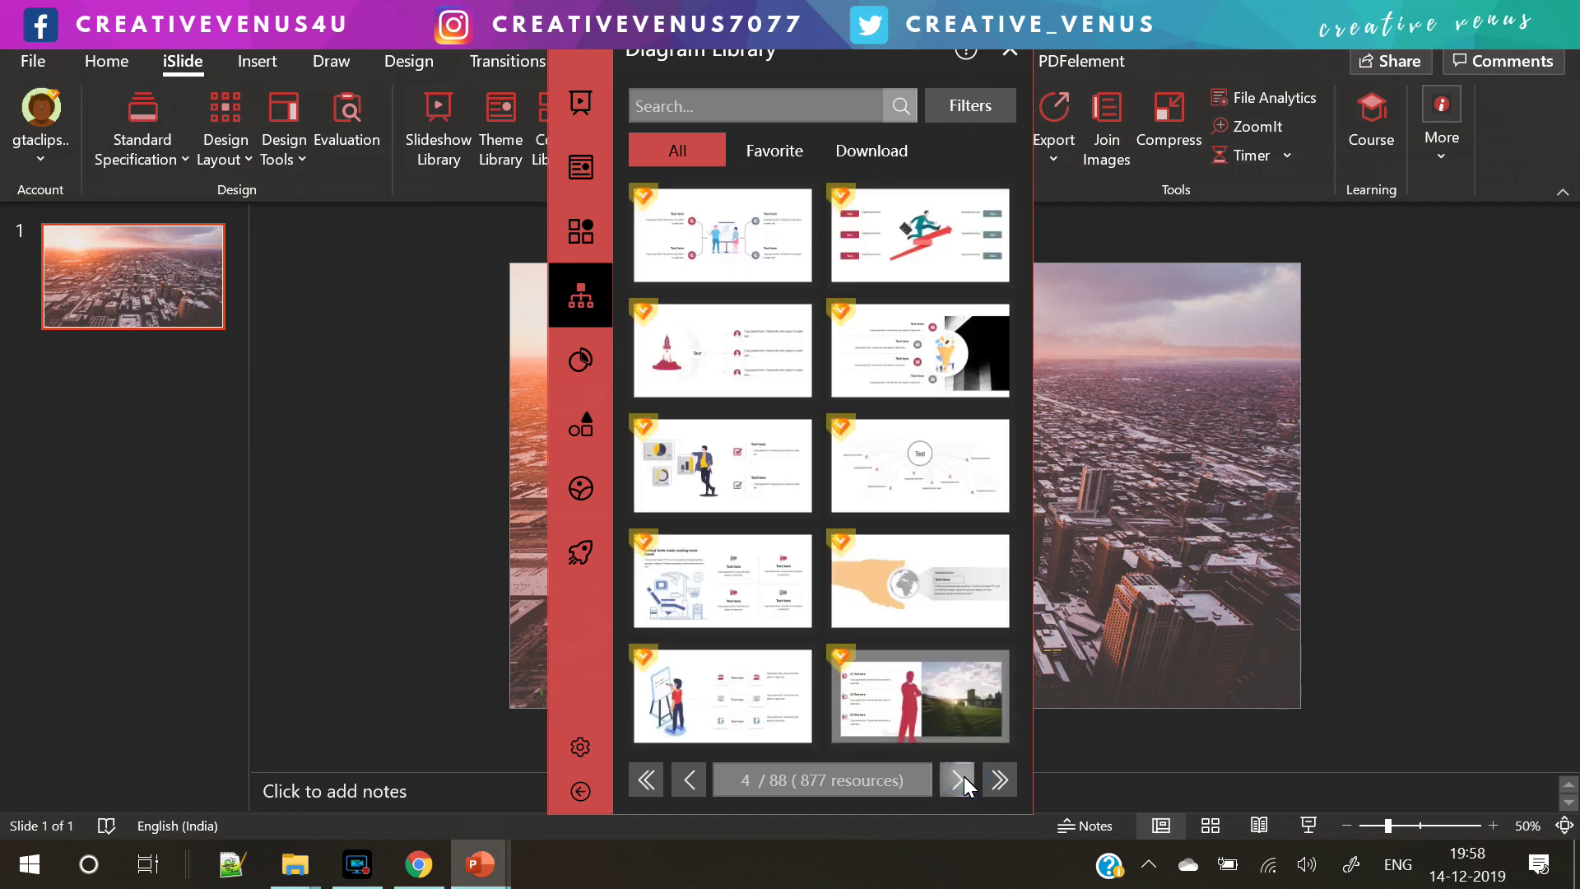
pyautogui.click(964, 777)
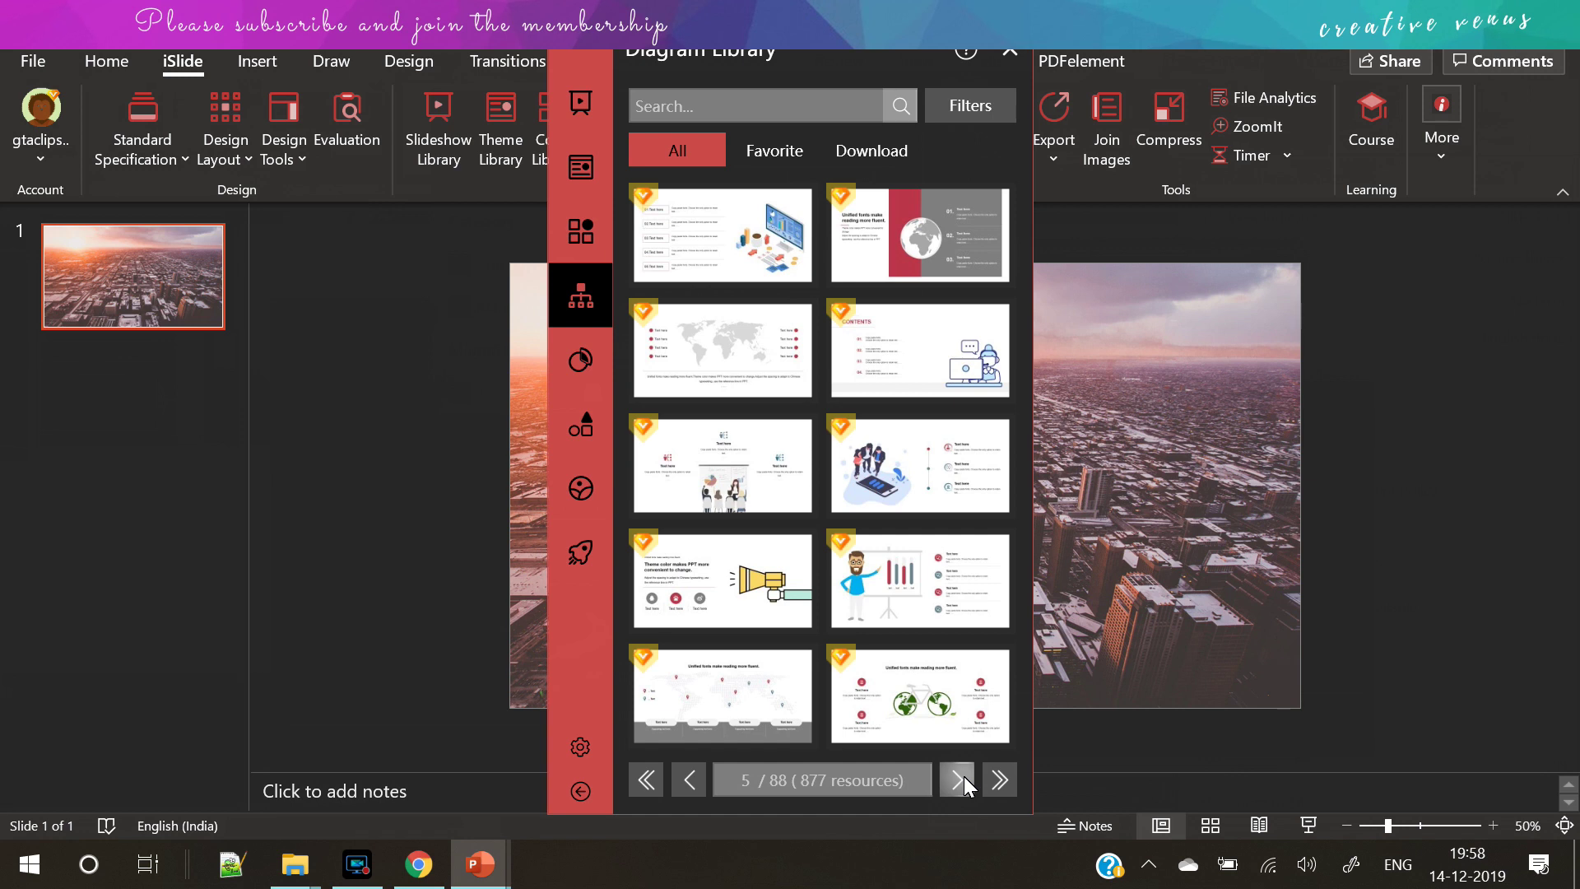
pyautogui.click(965, 777)
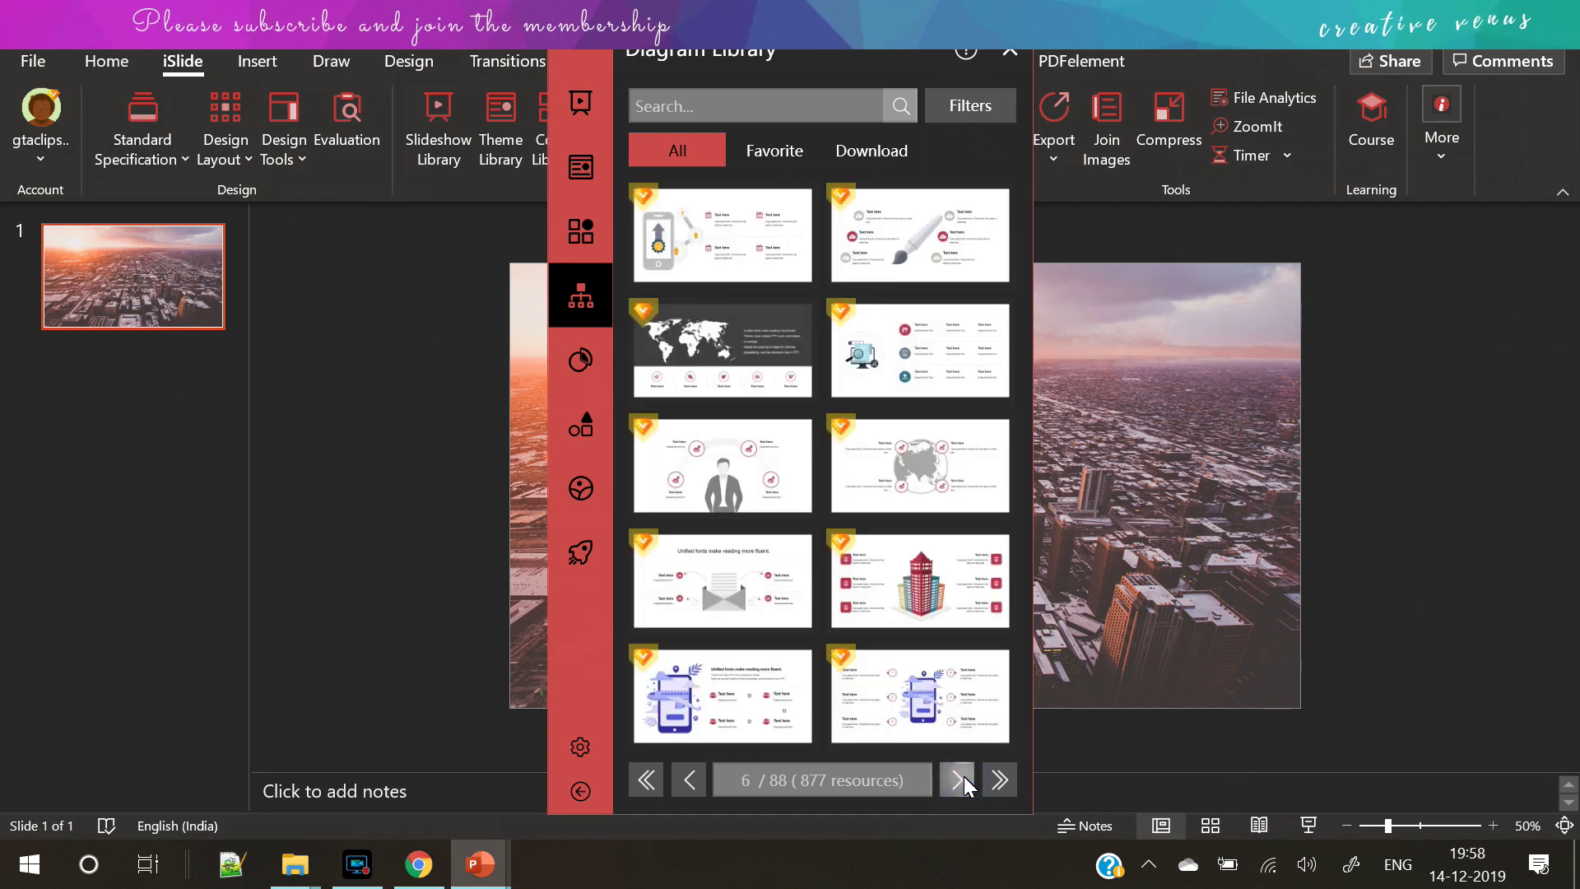
pyautogui.click(965, 777)
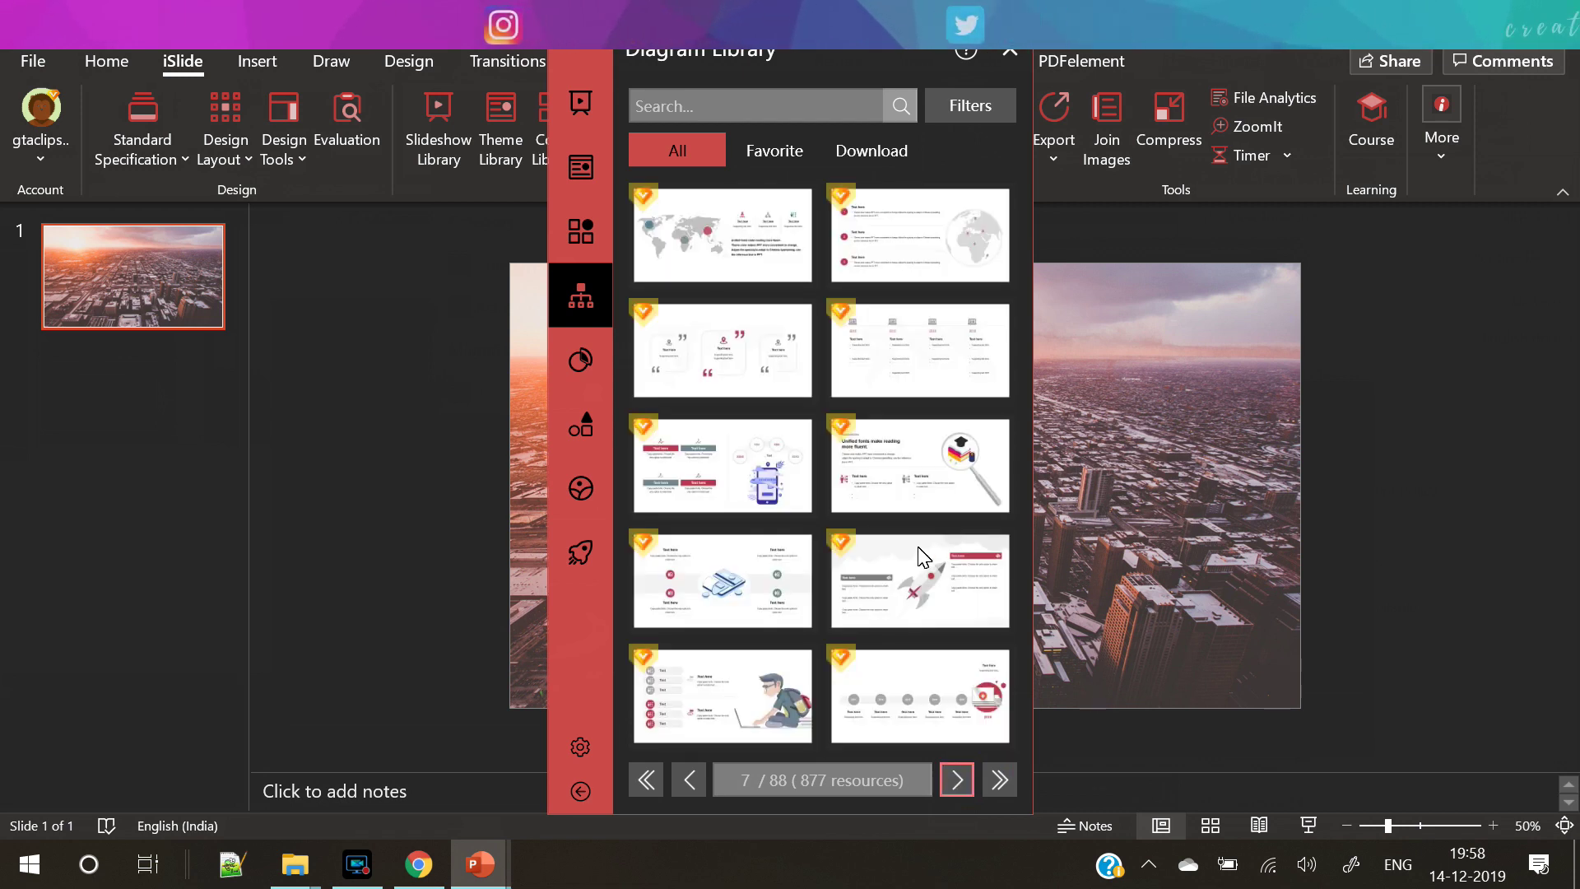
pyautogui.moveTo(741, 461)
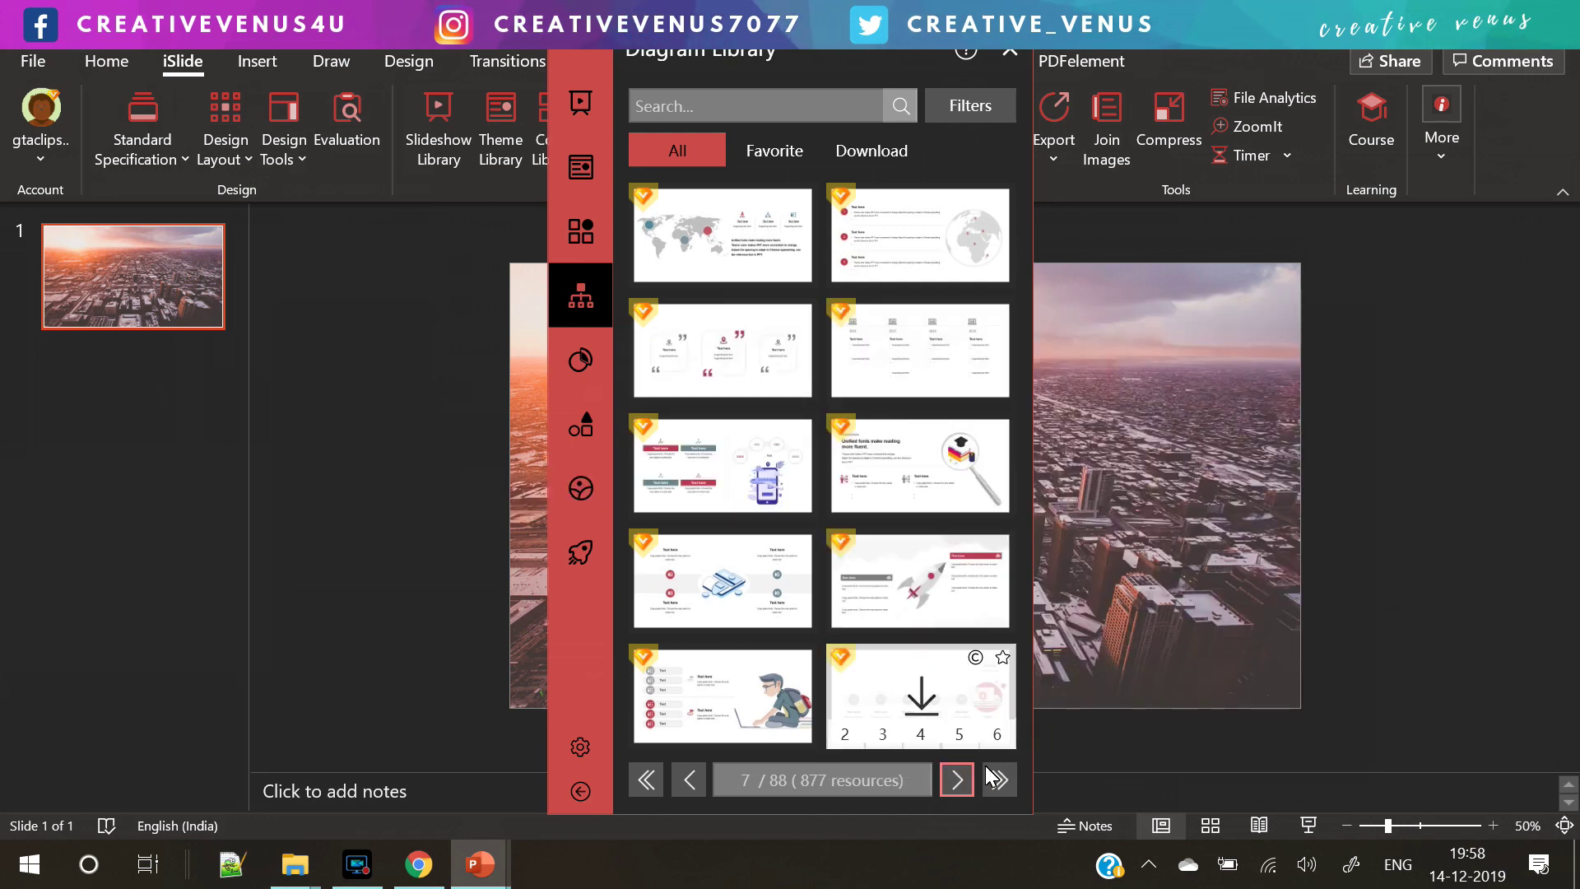
pyautogui.click(953, 782)
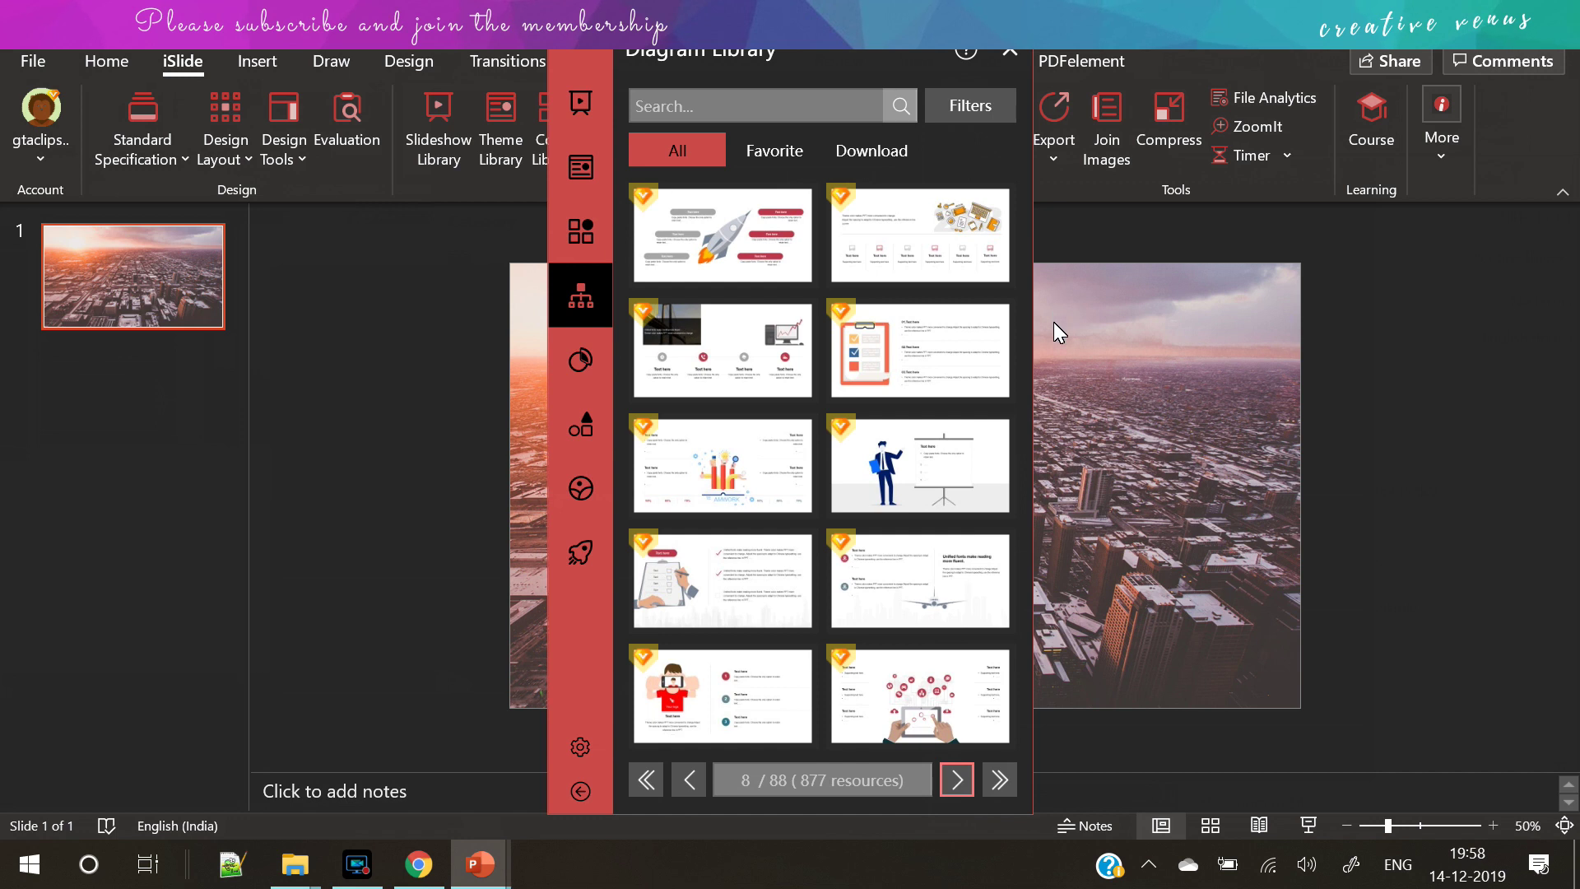
pyautogui.click(941, 689)
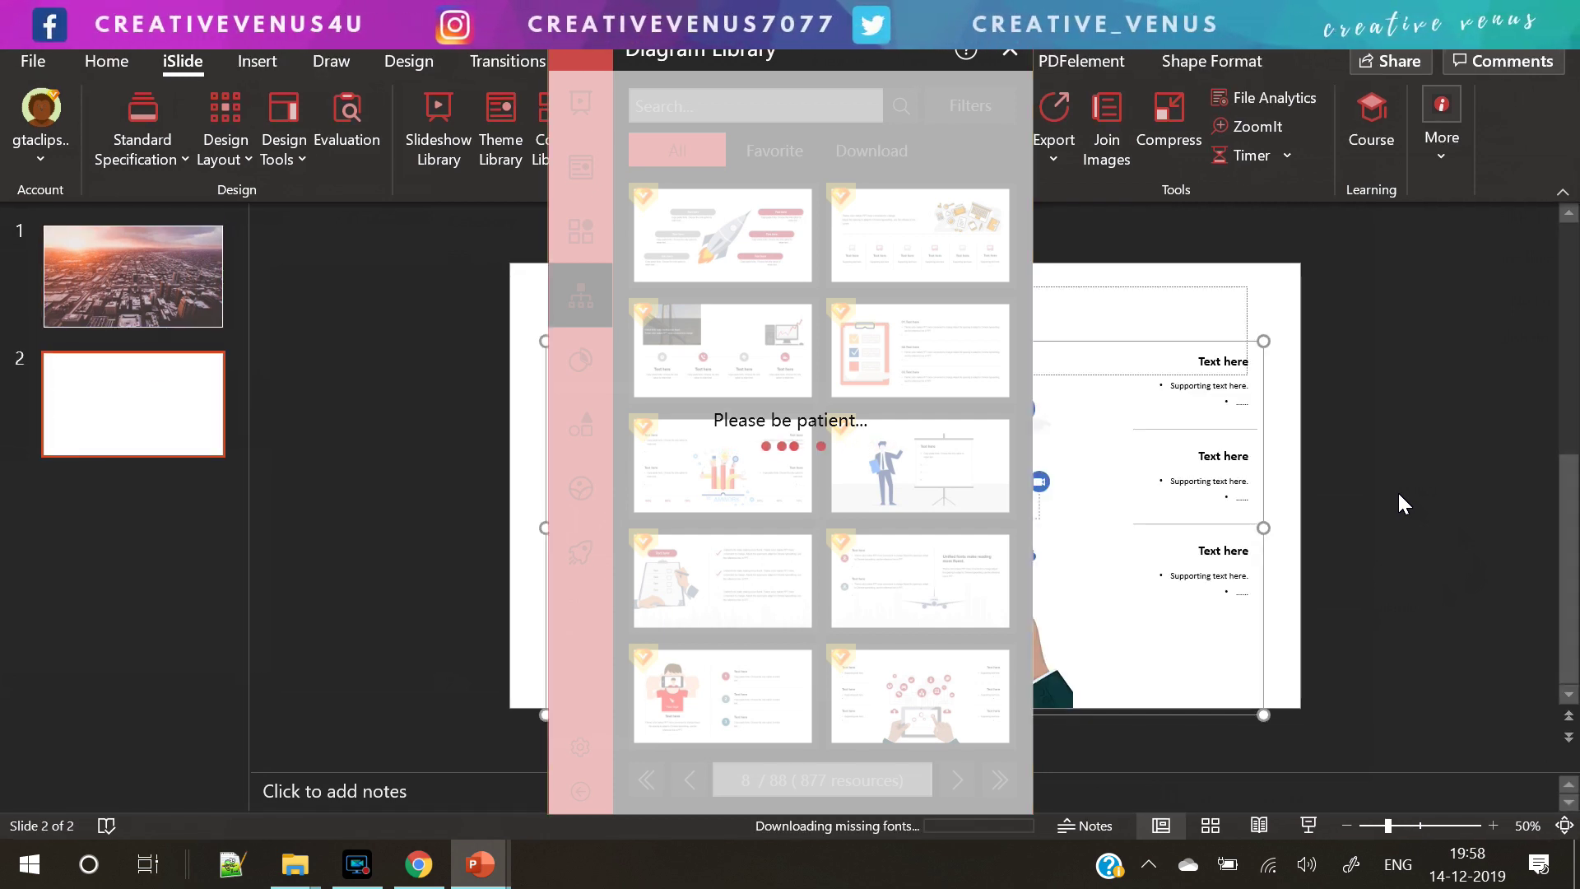
pyautogui.moveTo(650, 258)
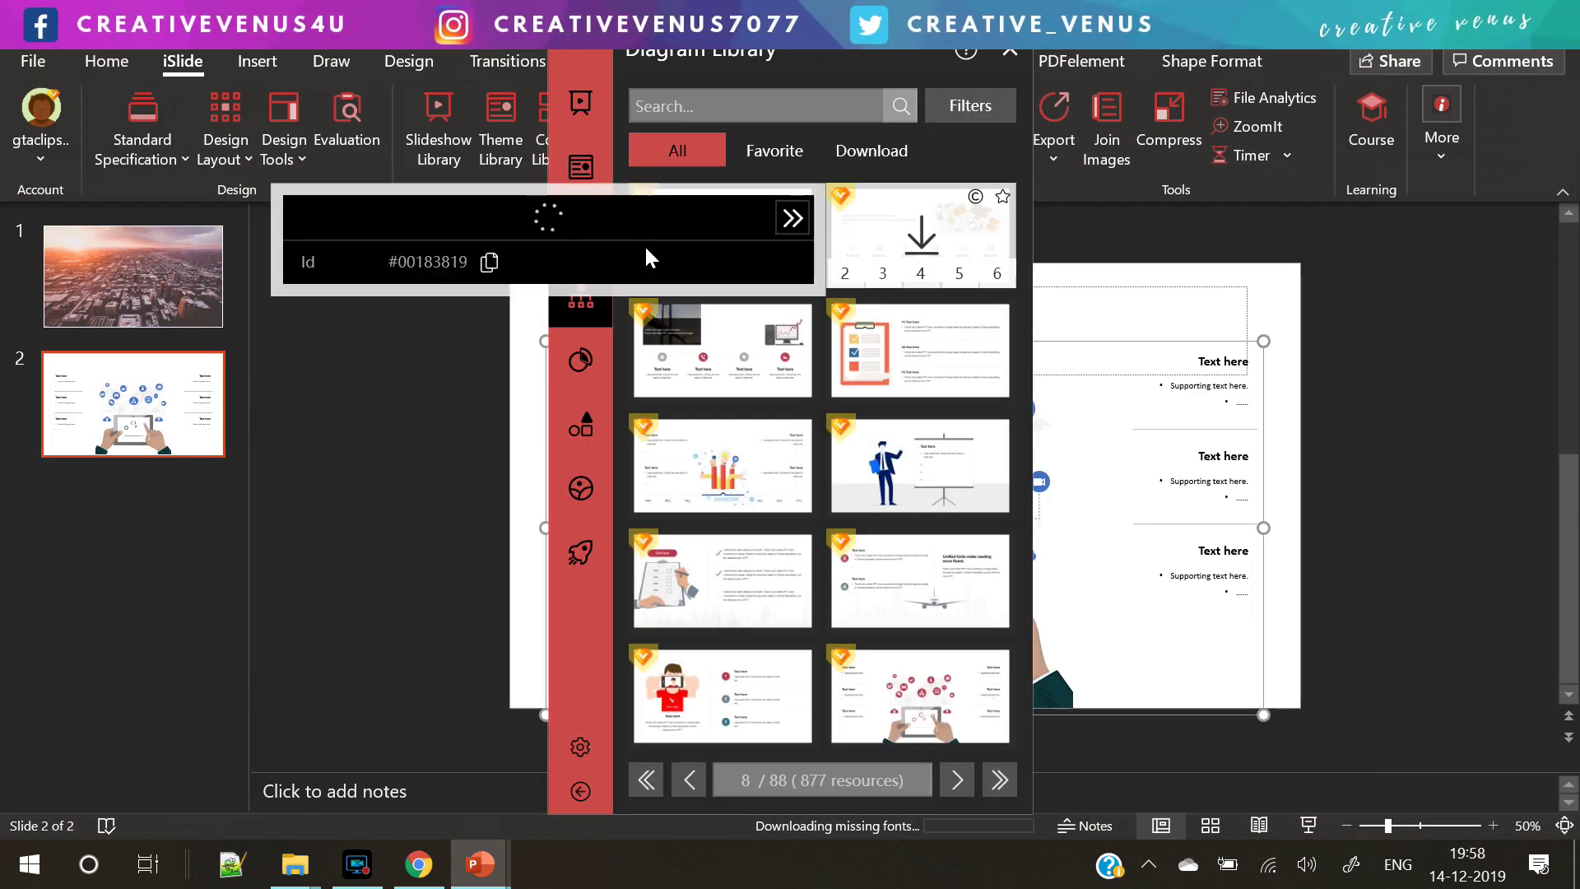
pyautogui.click(1010, 51)
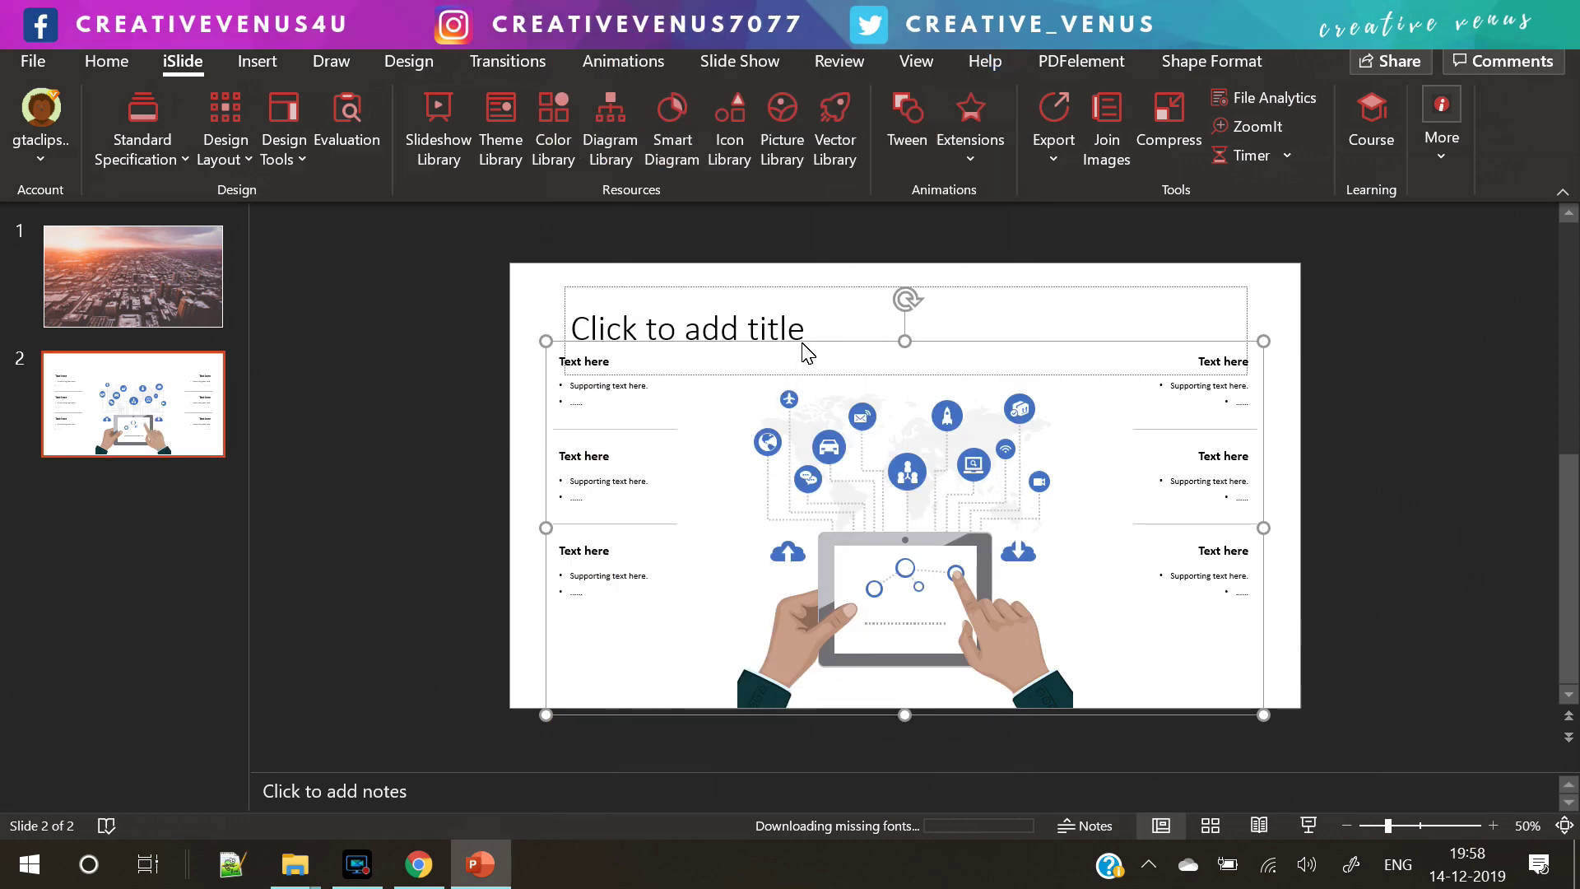
# Step: Draw a rectangle of about 19.05 × 33.87 cm covering the whole city picture on slide 1
pyautogui.click(116, 274)
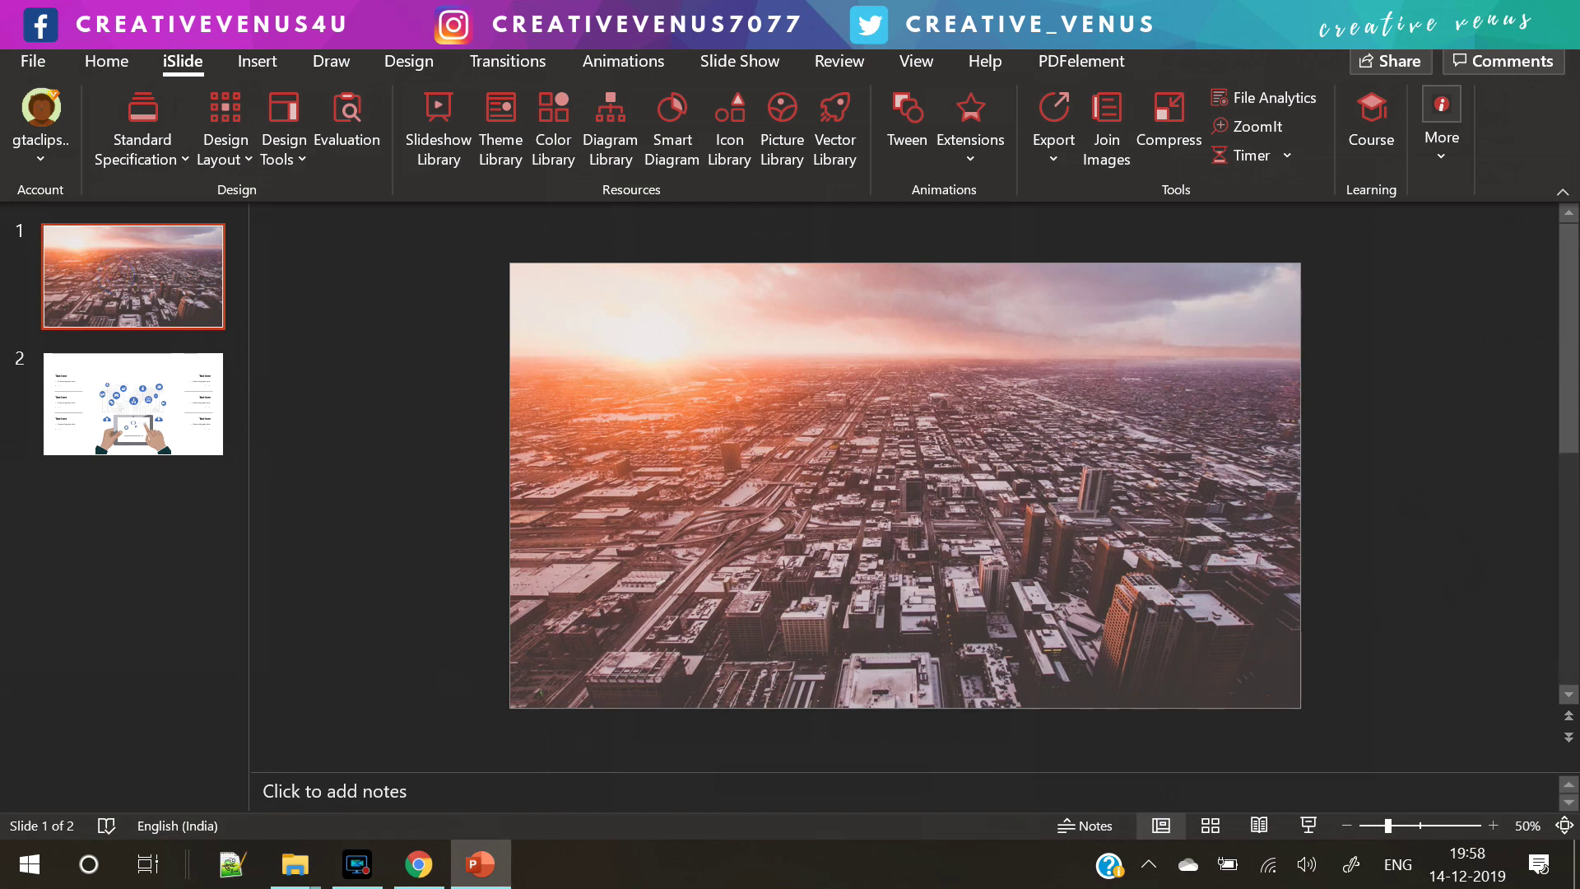
pyautogui.click(255, 57)
pyautogui.click(403, 155)
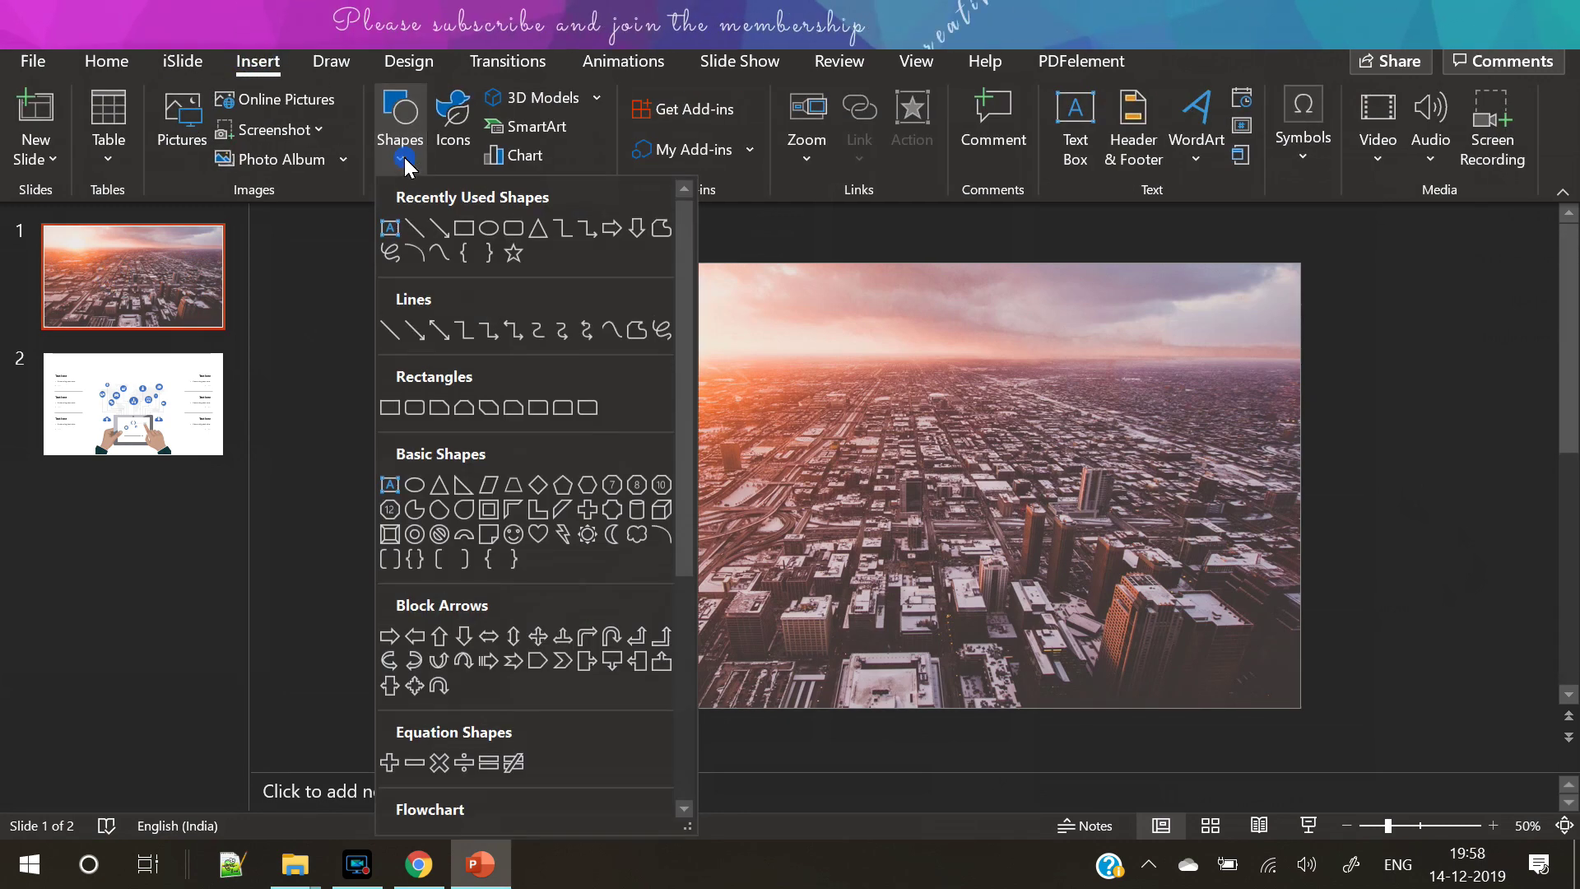
pyautogui.click(474, 229)
pyautogui.moveTo(511, 263); pyautogui.dragTo(1300, 709)
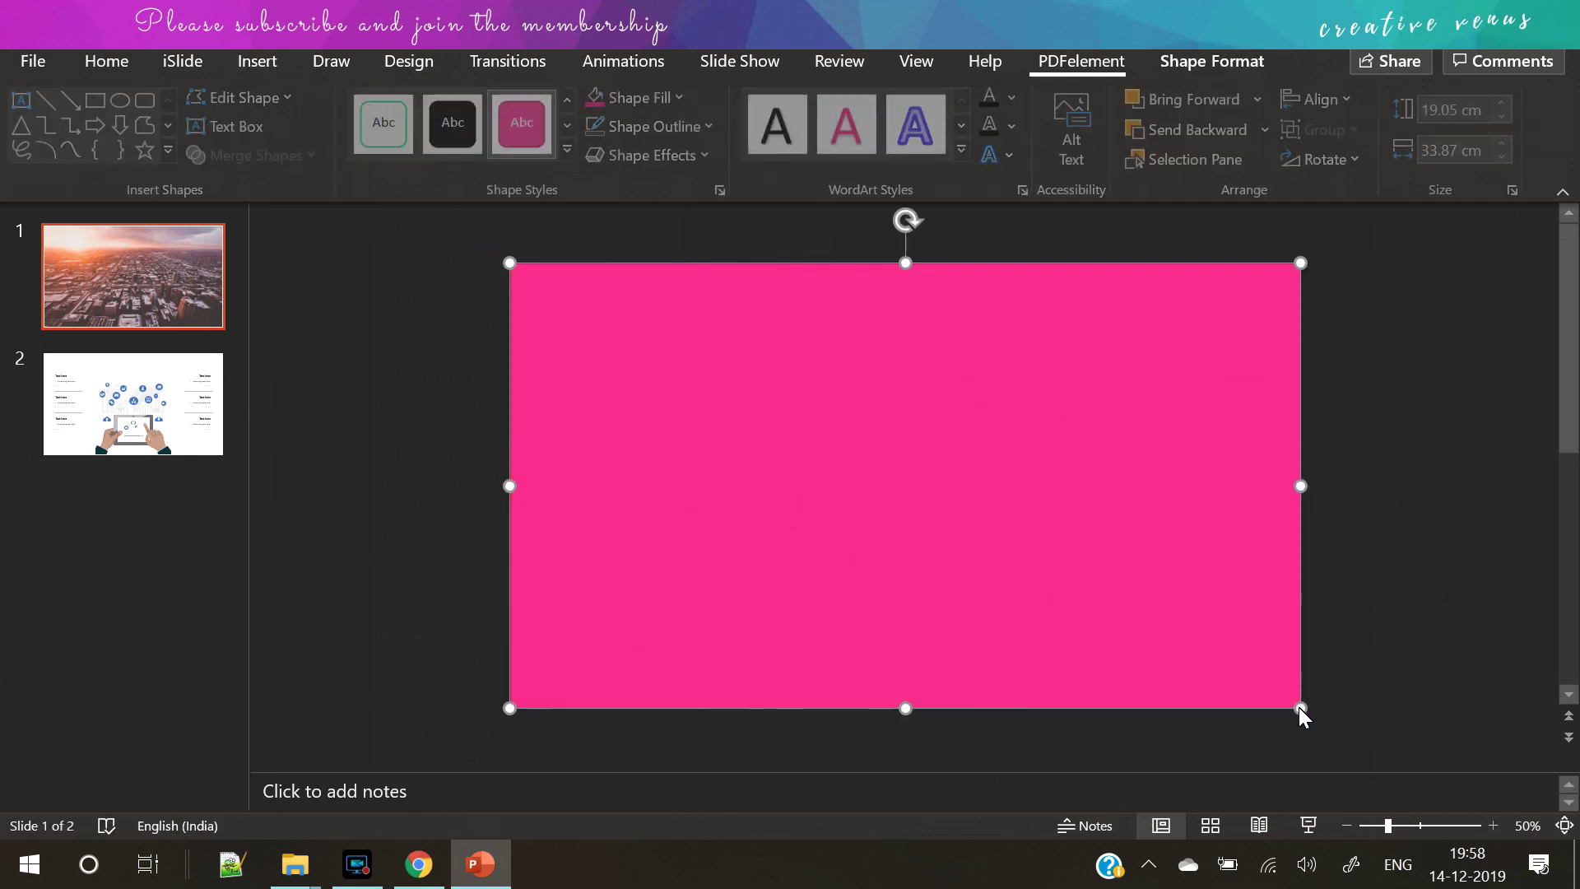
# Step: Apply the elegantthemes palette from page 3 of the Color Library to all slides and close the library
pyautogui.click(183, 61)
pyautogui.click(557, 147)
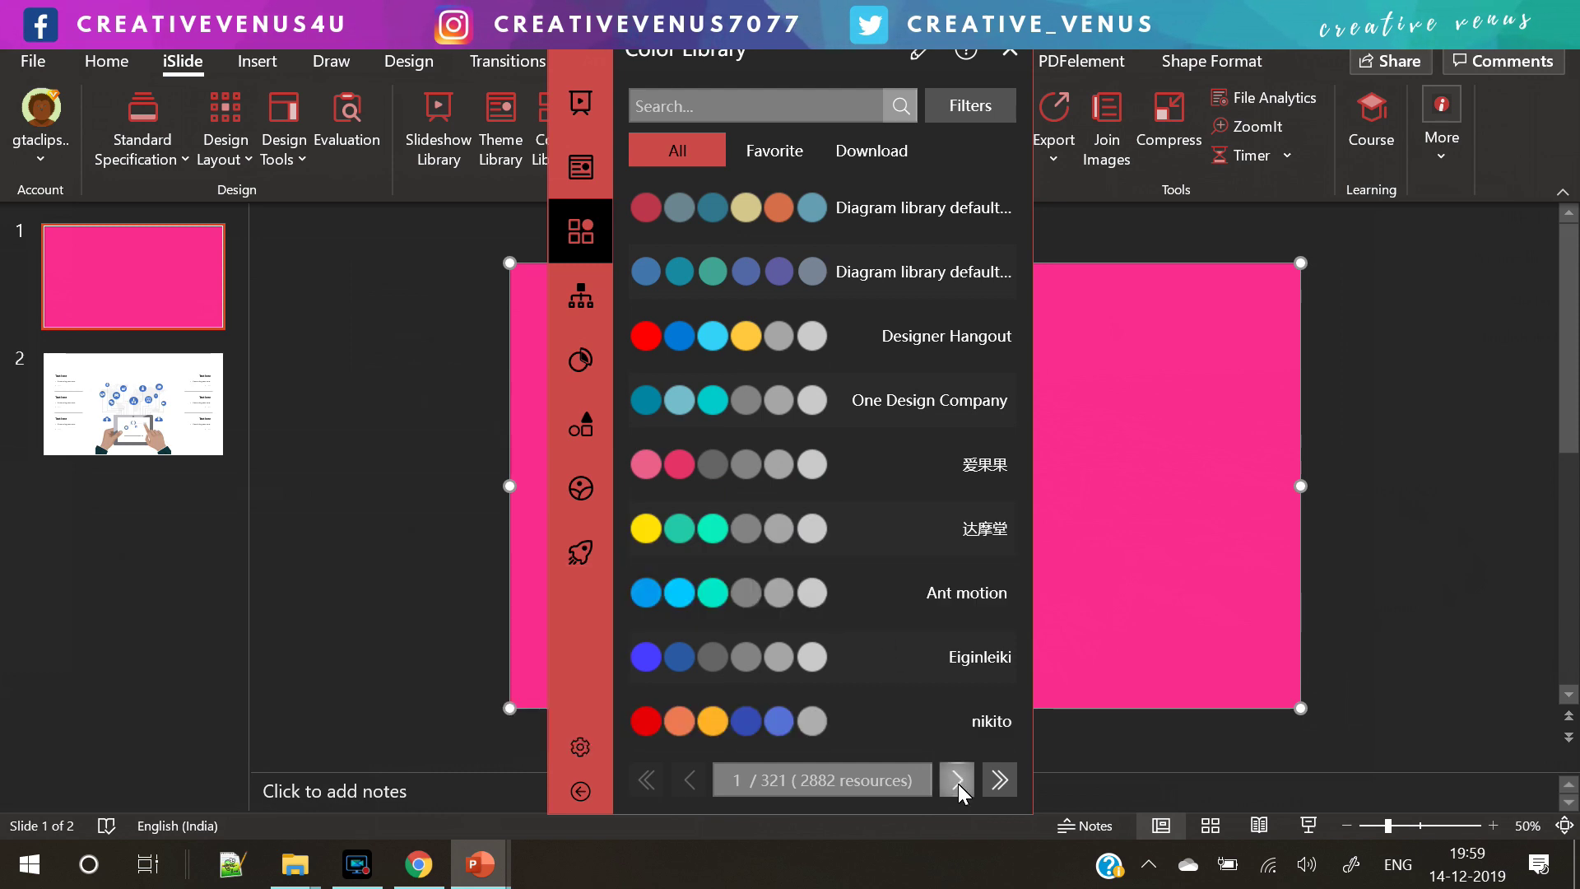
pyautogui.click(958, 781)
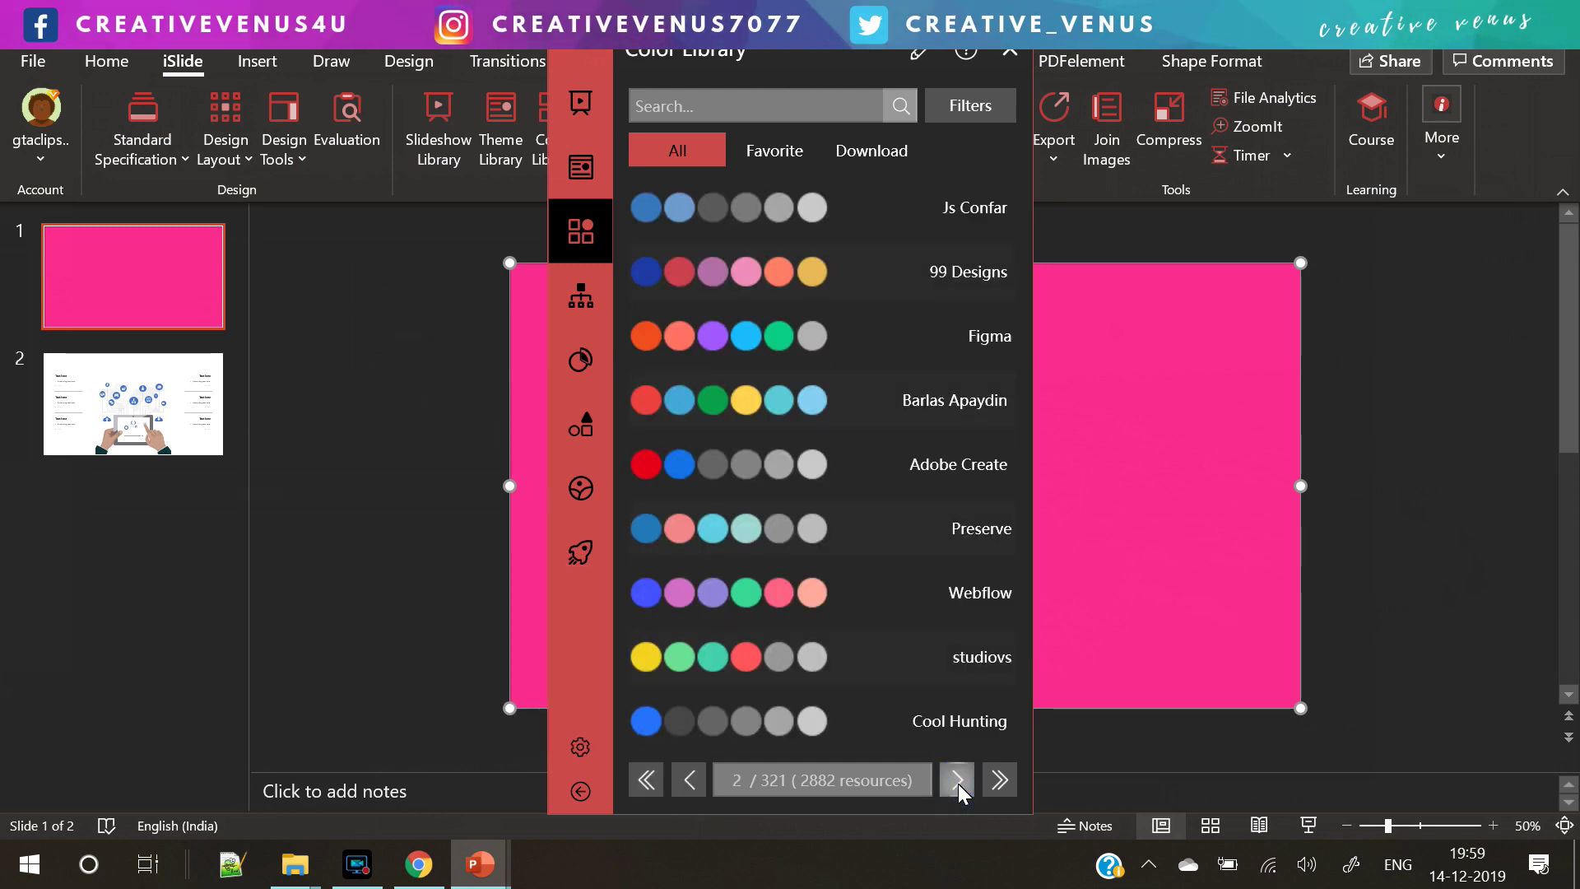
pyautogui.click(958, 782)
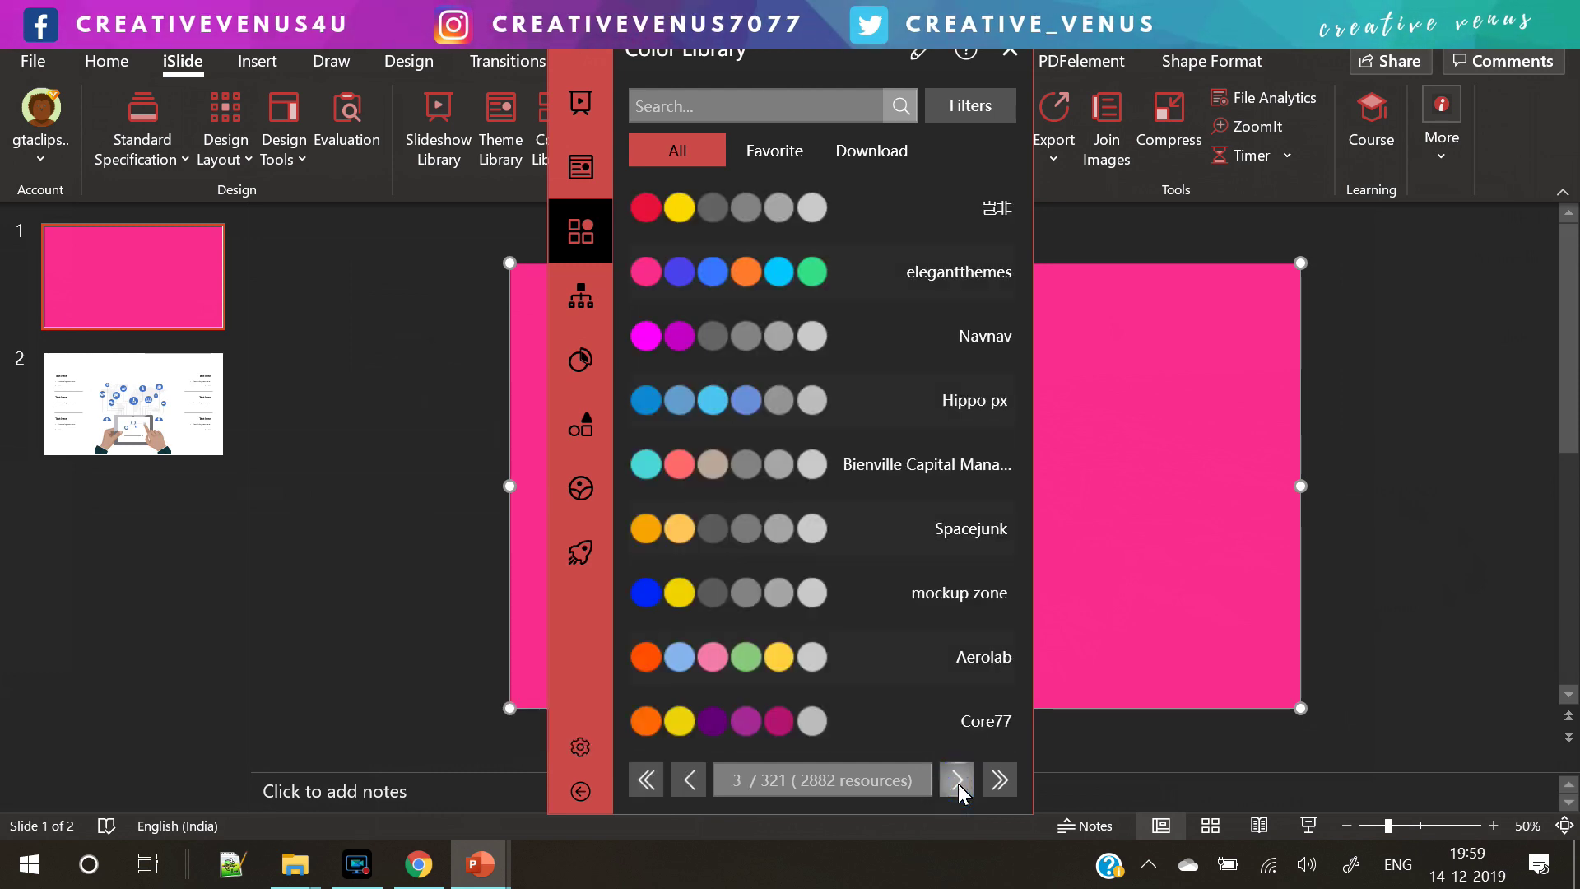
pyautogui.moveTo(811, 270)
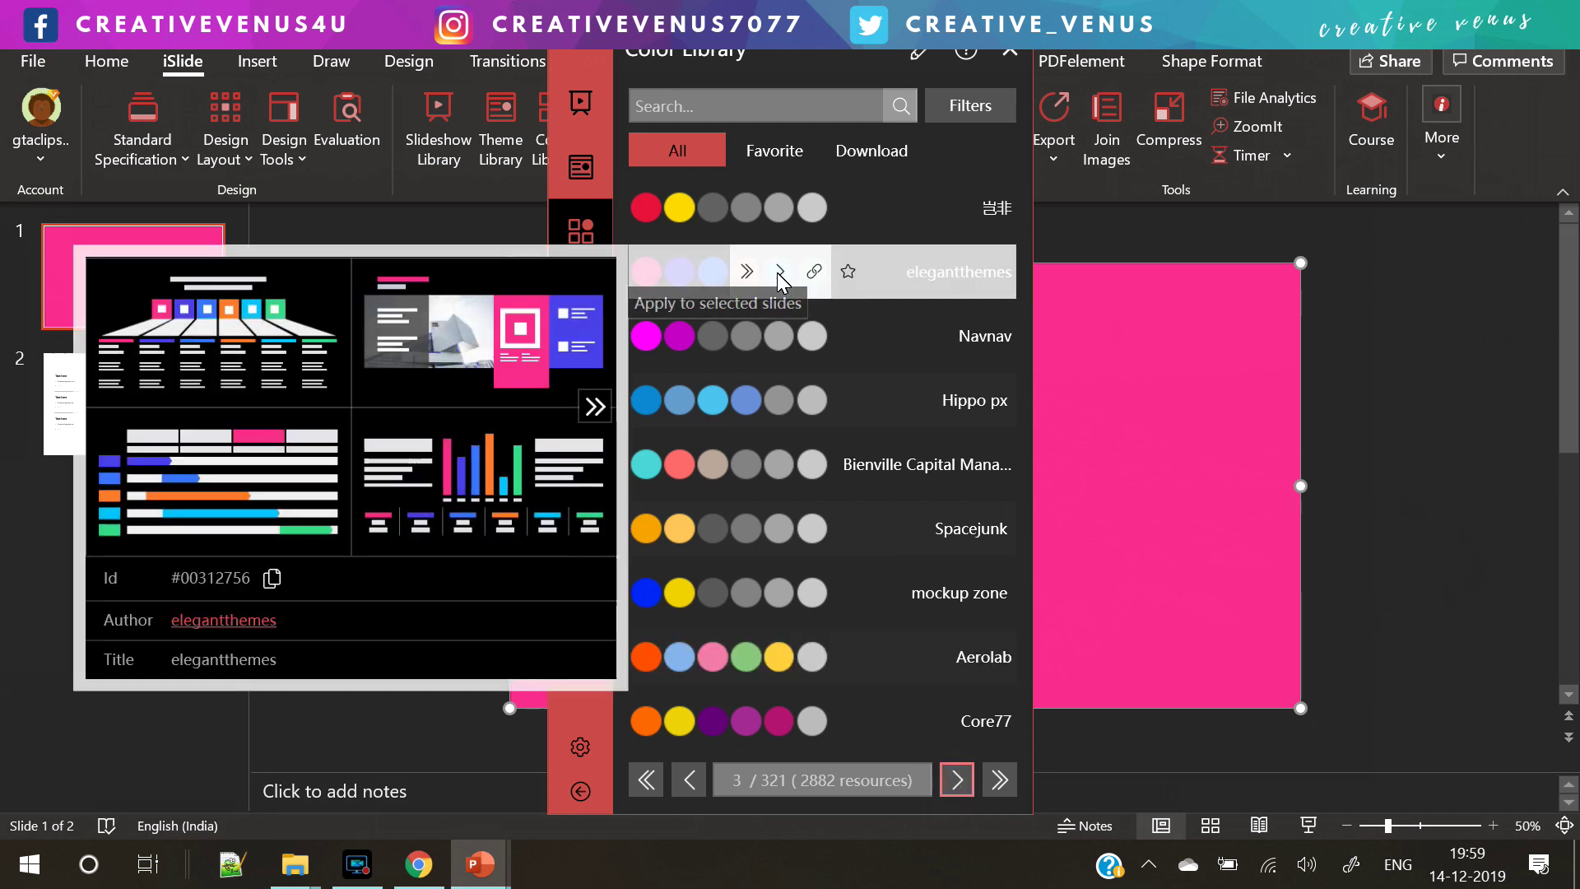
pyautogui.click(777, 271)
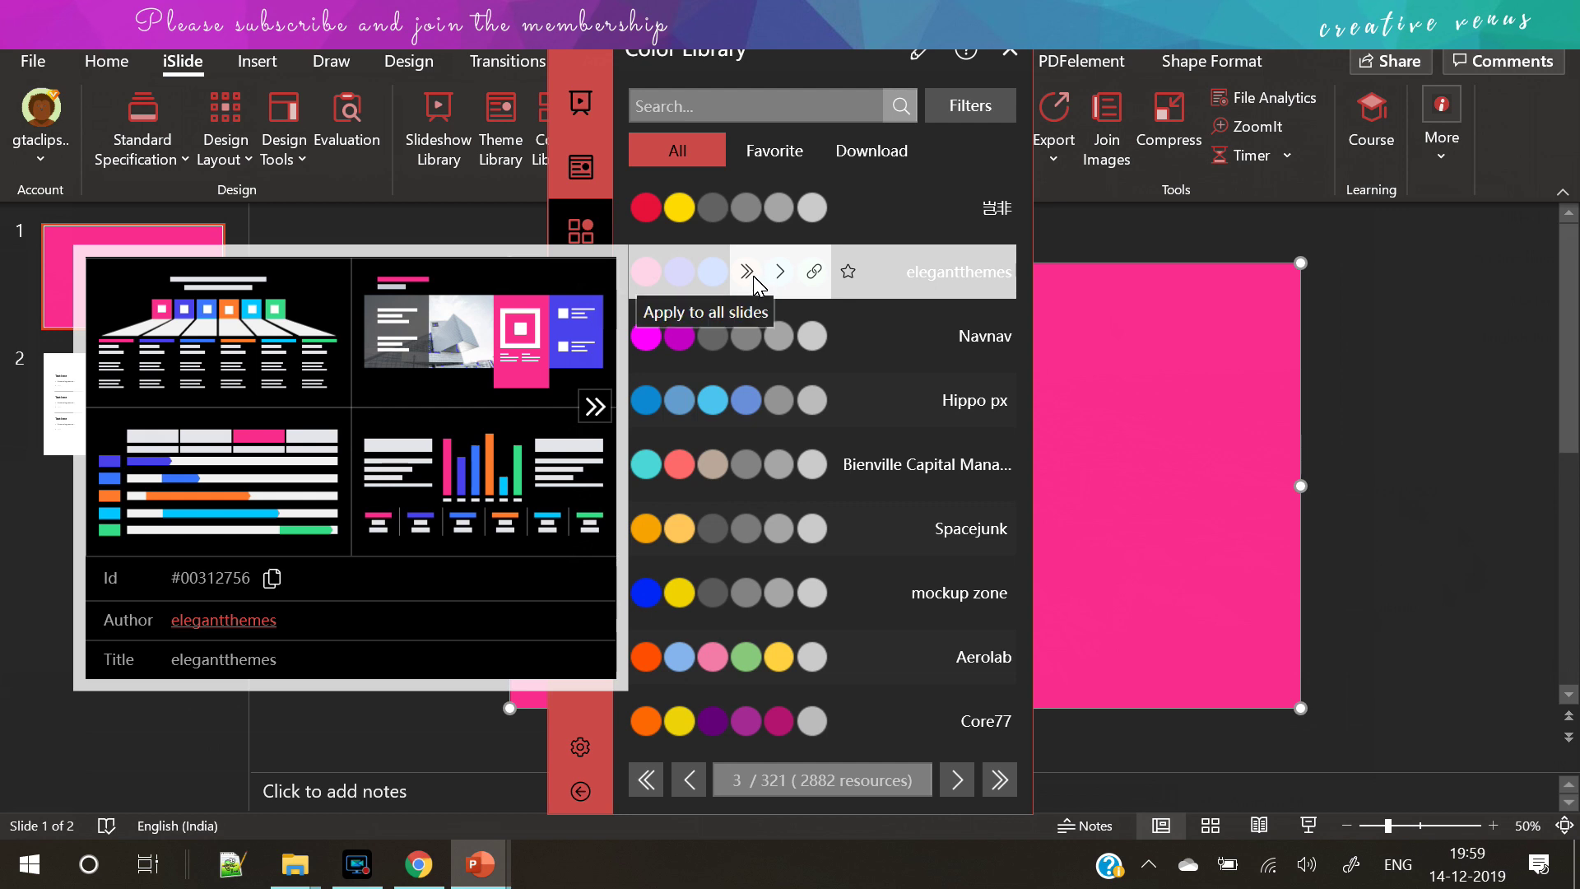
pyautogui.click(753, 275)
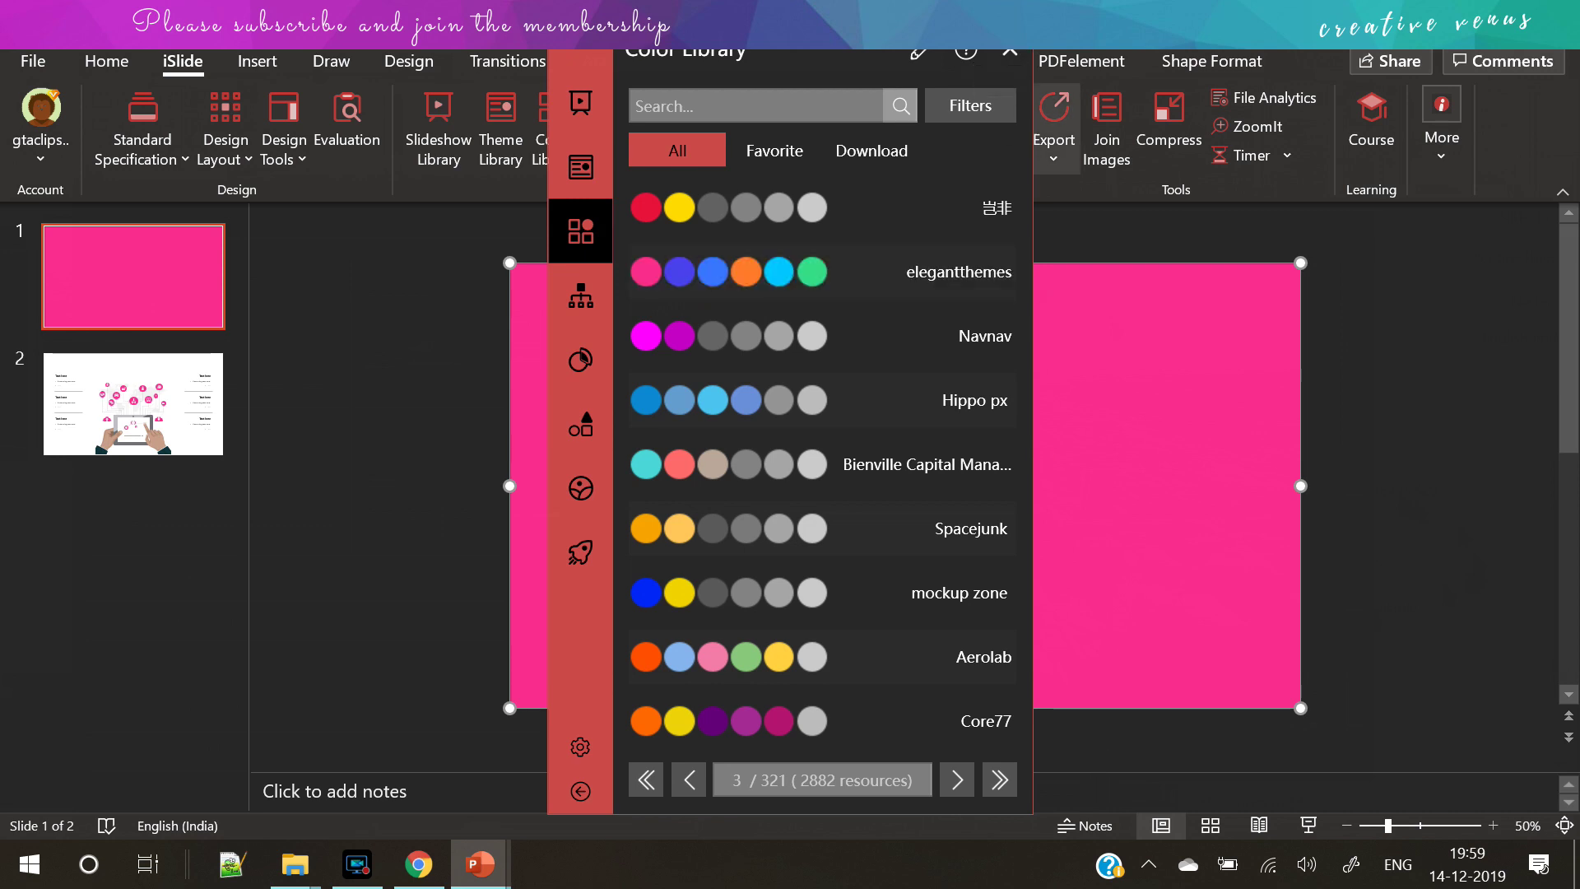
pyautogui.click(1015, 55)
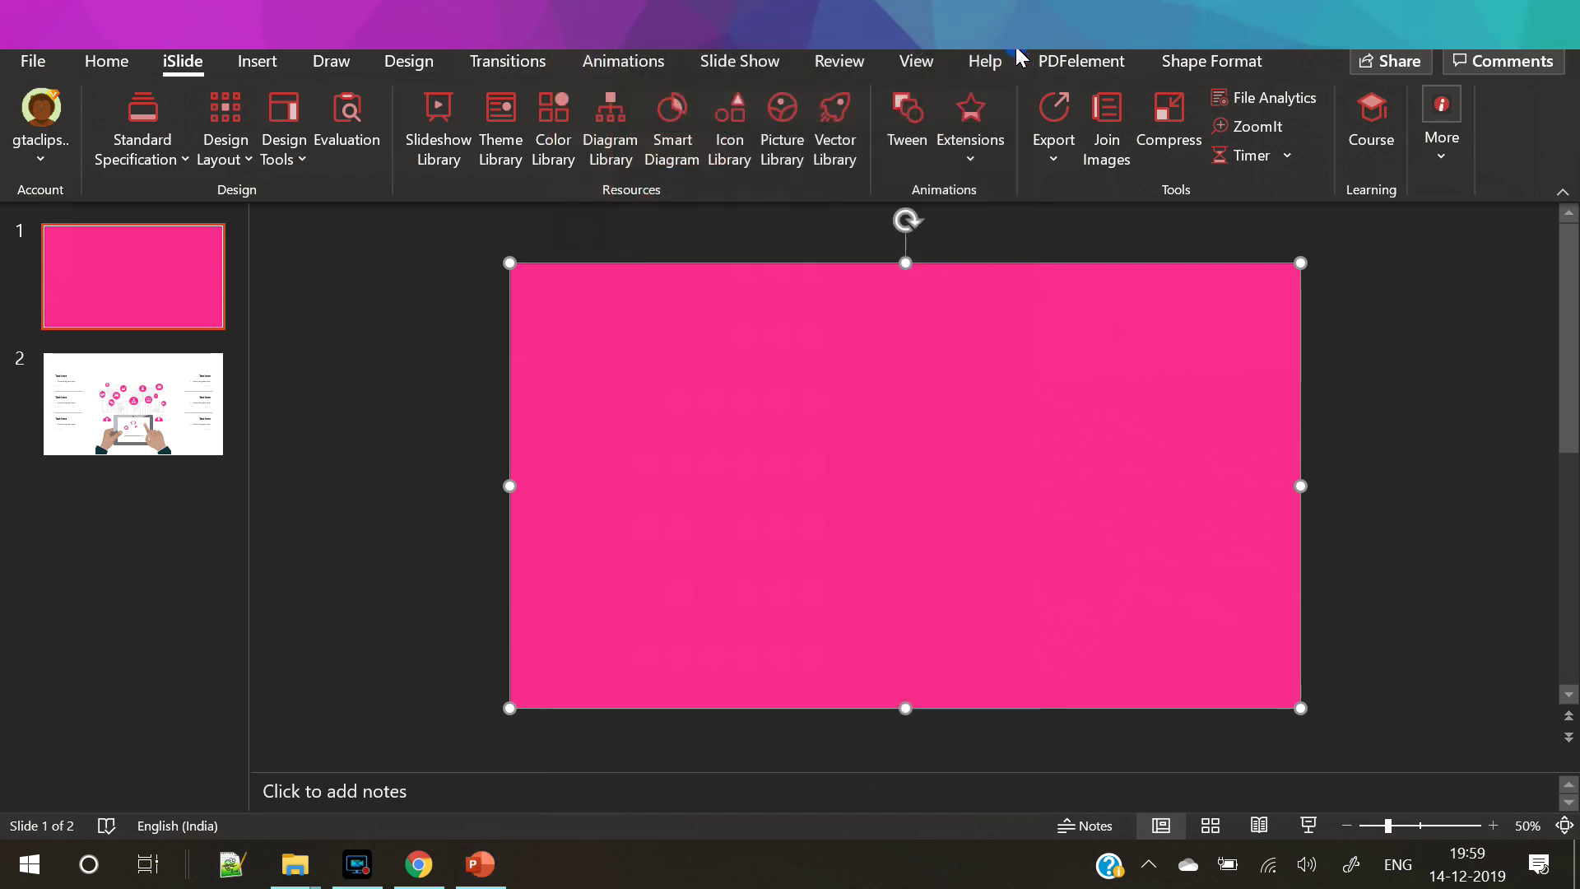
# Step: Fill the slide-sized rectangle over the city picture with black from the theme colors
pyautogui.click(354, 213)
pyautogui.click(107, 62)
pyautogui.click(784, 462)
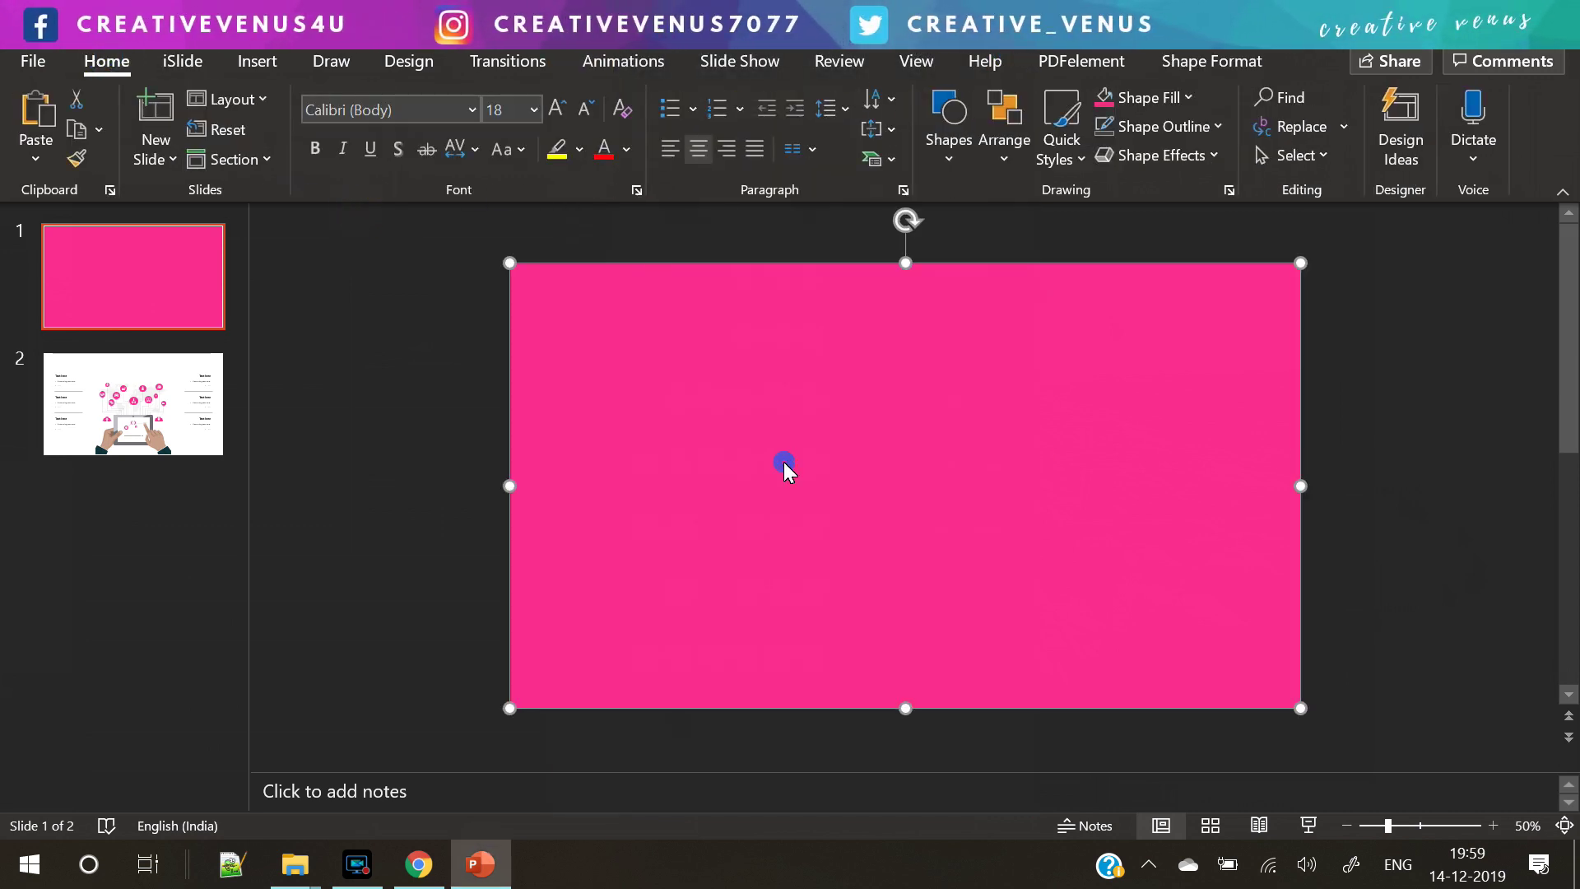
pyautogui.click(1203, 61)
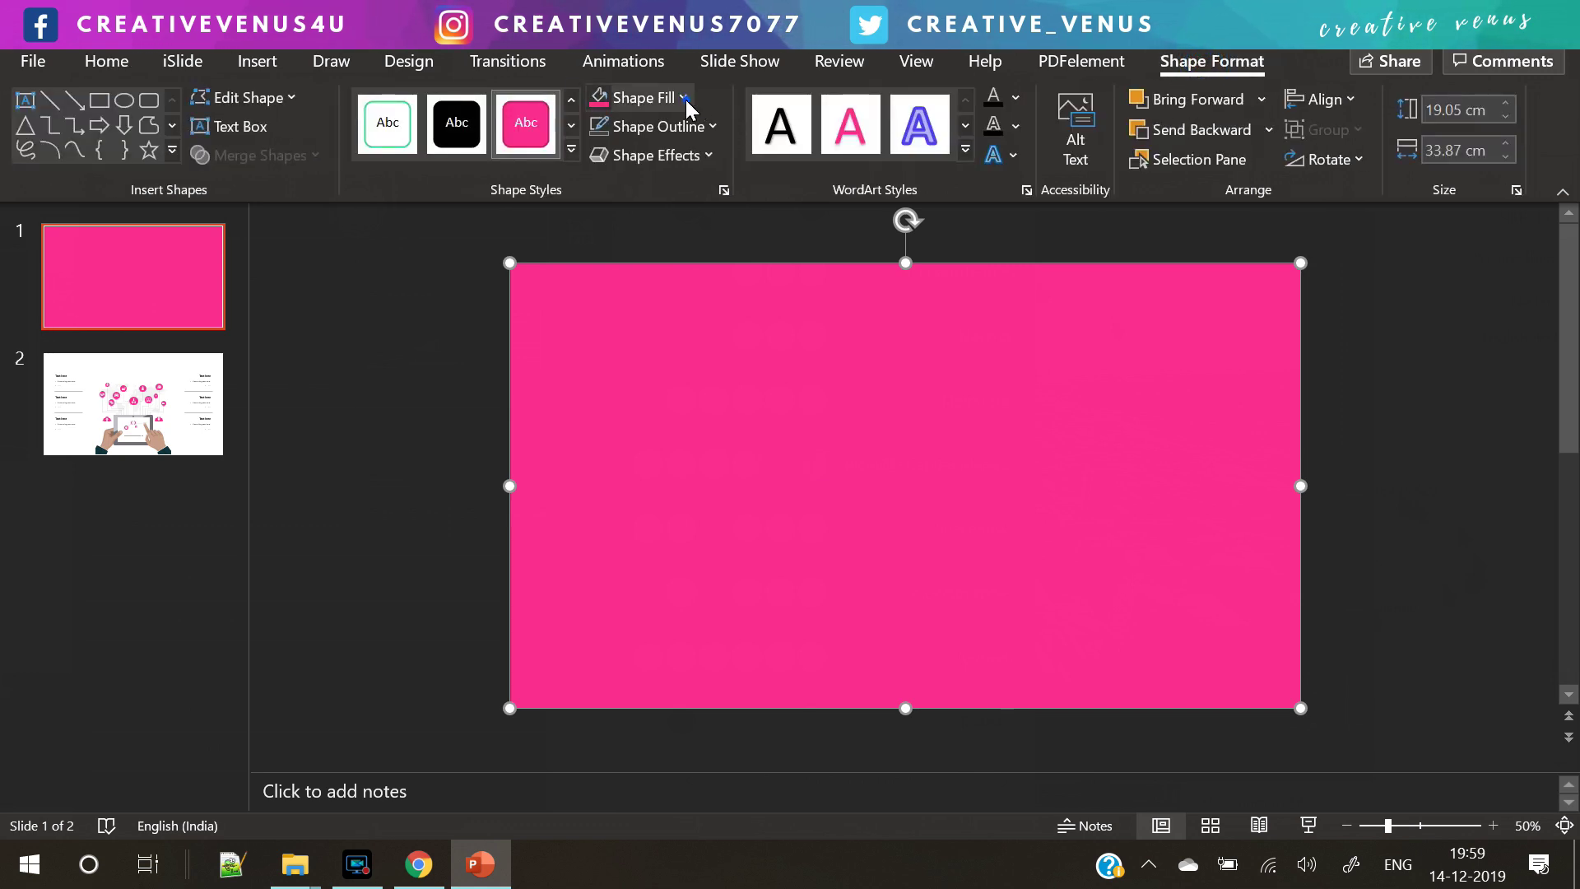
pyautogui.click(682, 97)
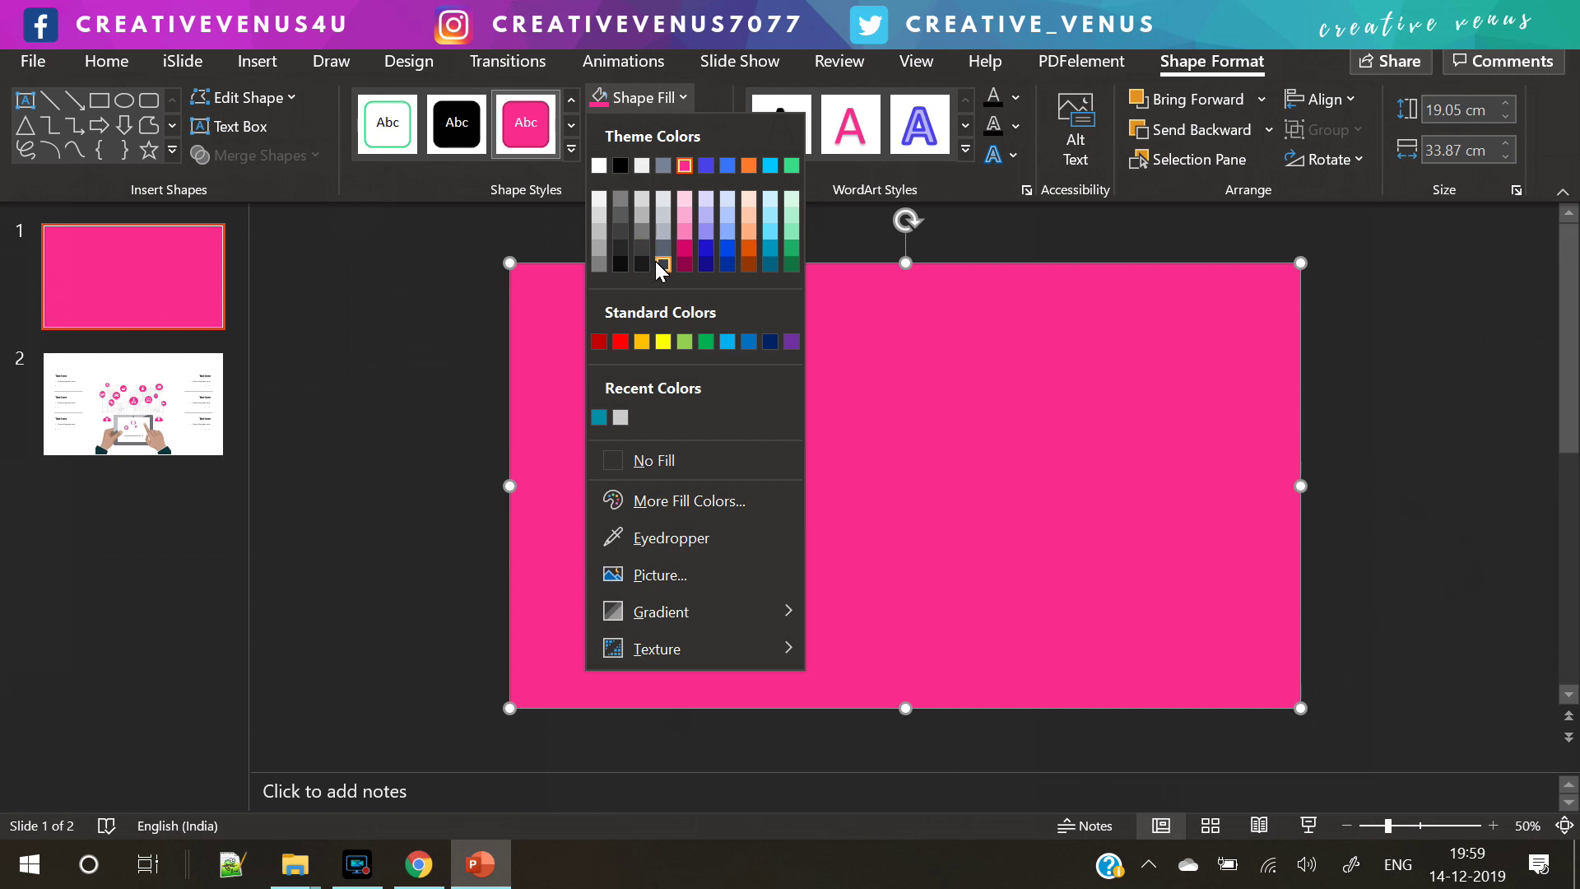
pyautogui.click(621, 165)
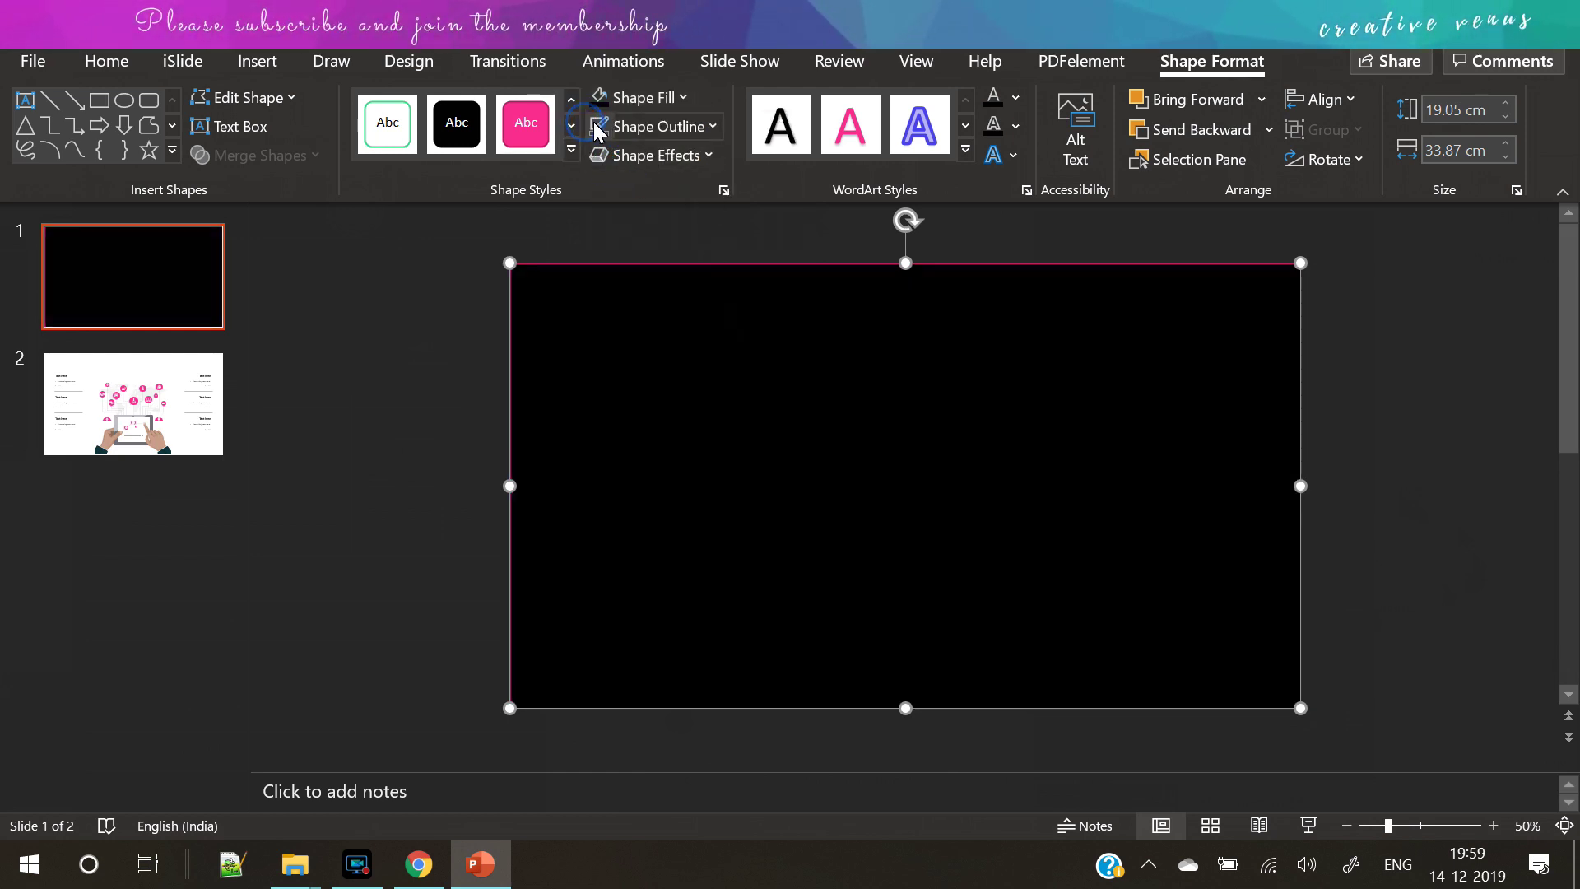
# Step: Set the black rectangle's fill transparency to 24% and deselect it
pyautogui.rightClick(605, 323)
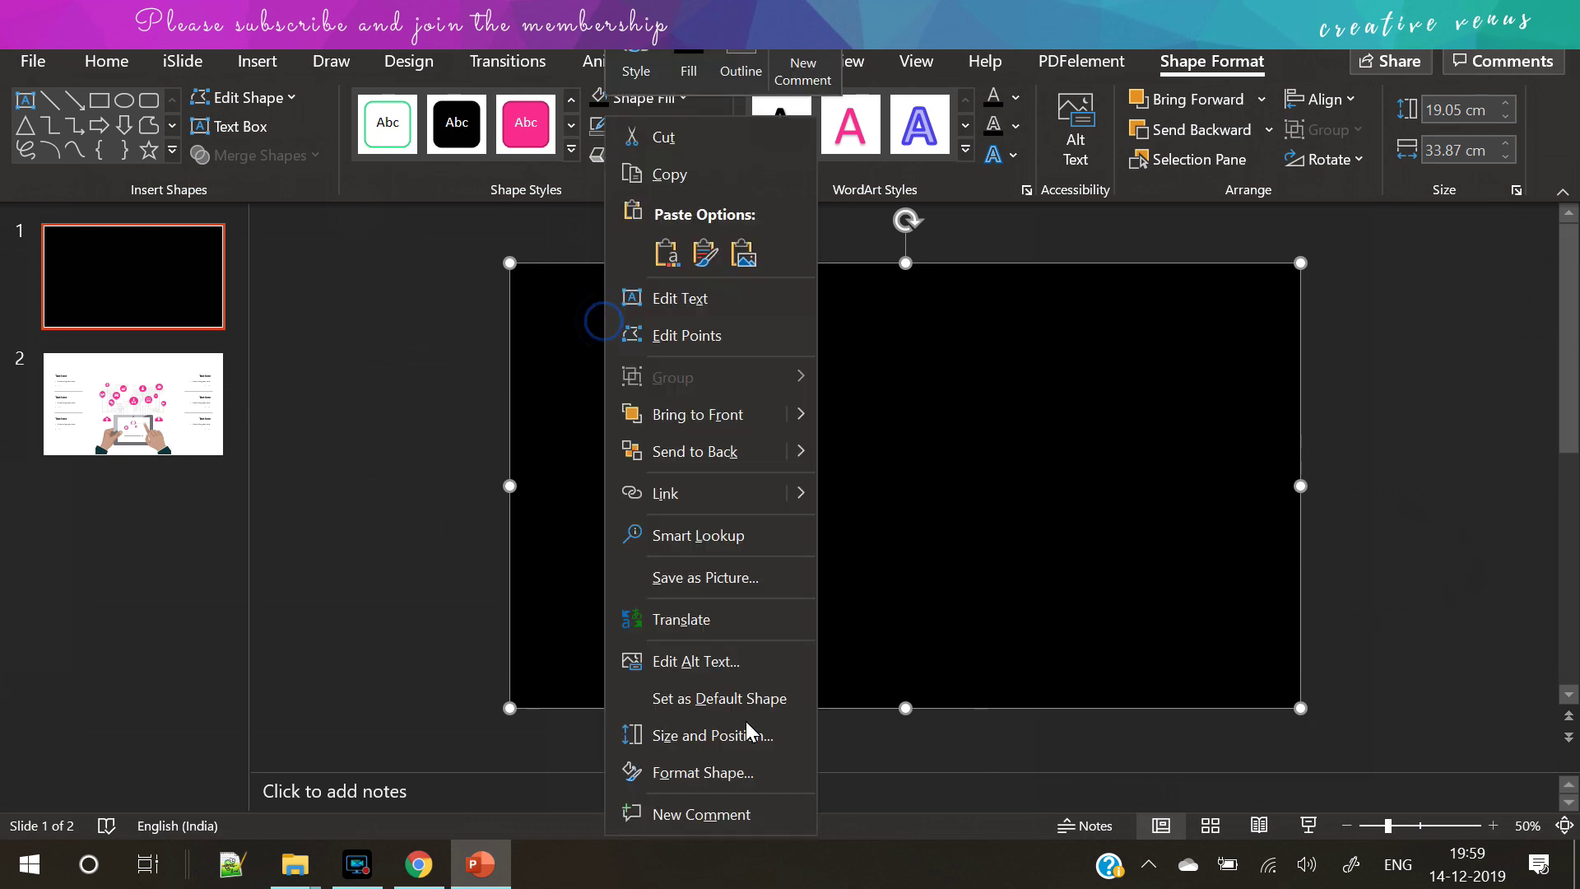
pyautogui.click(734, 773)
pyautogui.click(1331, 372)
pyautogui.moveTo(1378, 641); pyautogui.dragTo(1395, 640)
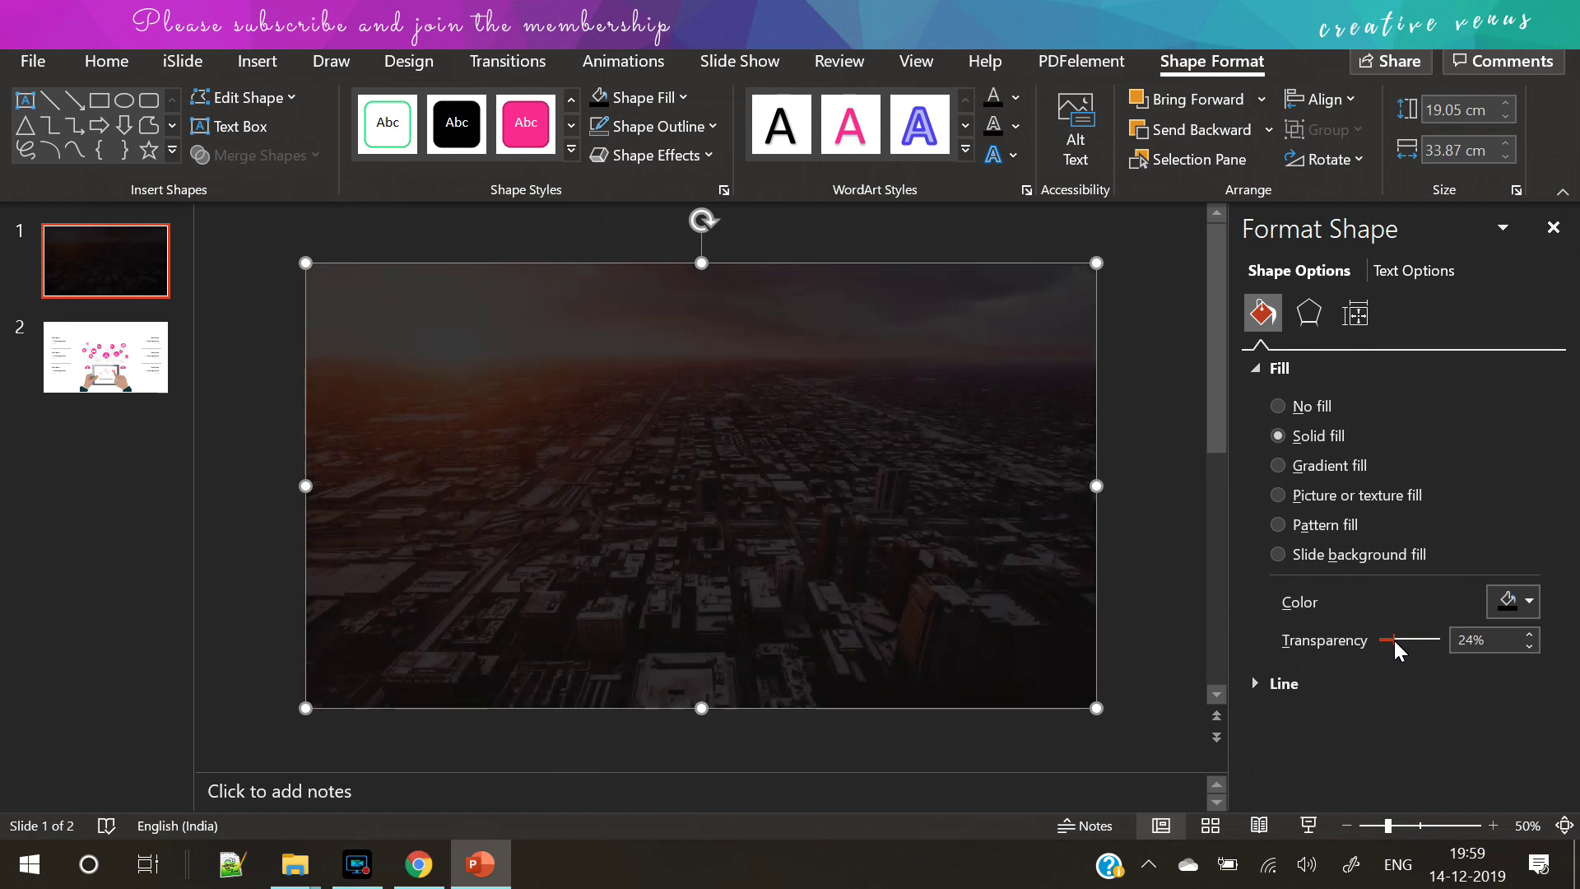
pyautogui.click(1139, 417)
# Step: Draw a right triangle covering the full slide, about 19.05 × 33.87 cm, and give it no outline
pyautogui.click(235, 63)
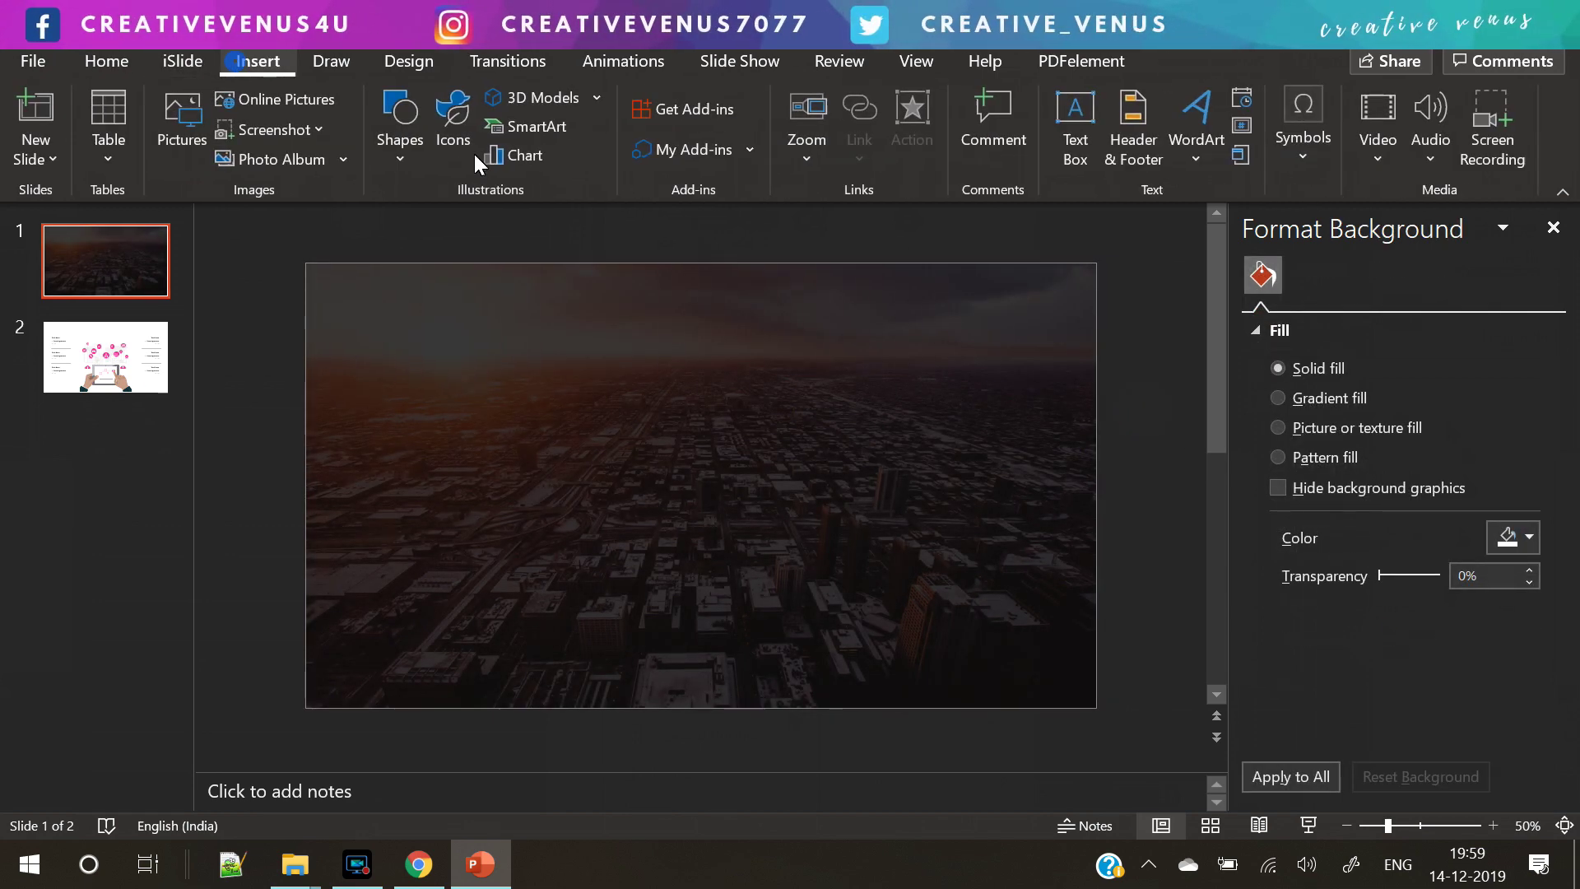
pyautogui.click(378, 152)
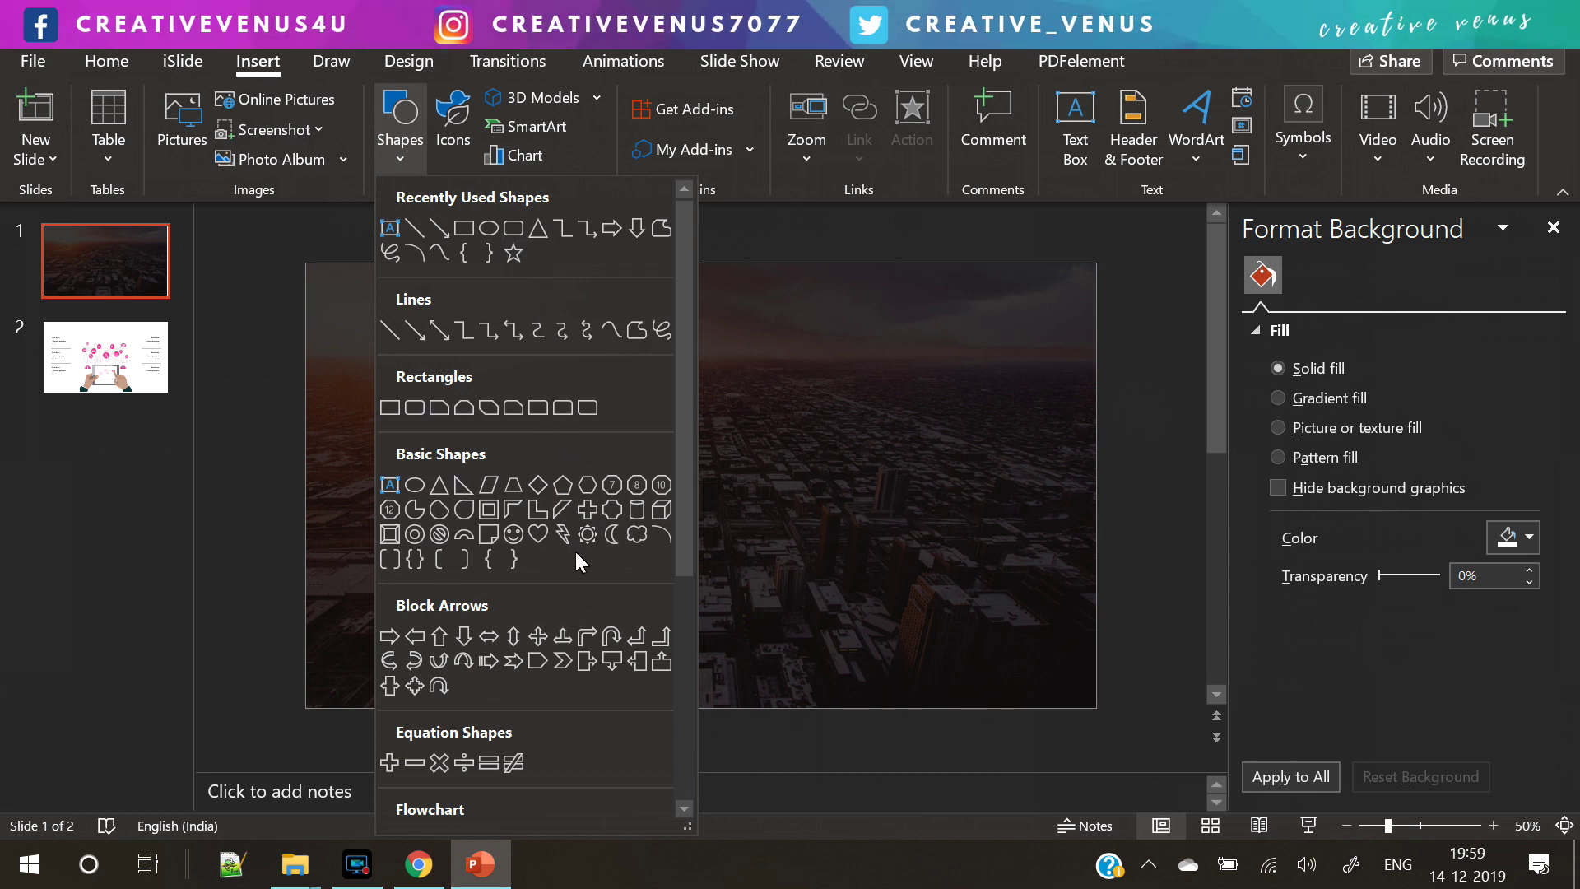
pyautogui.click(470, 487)
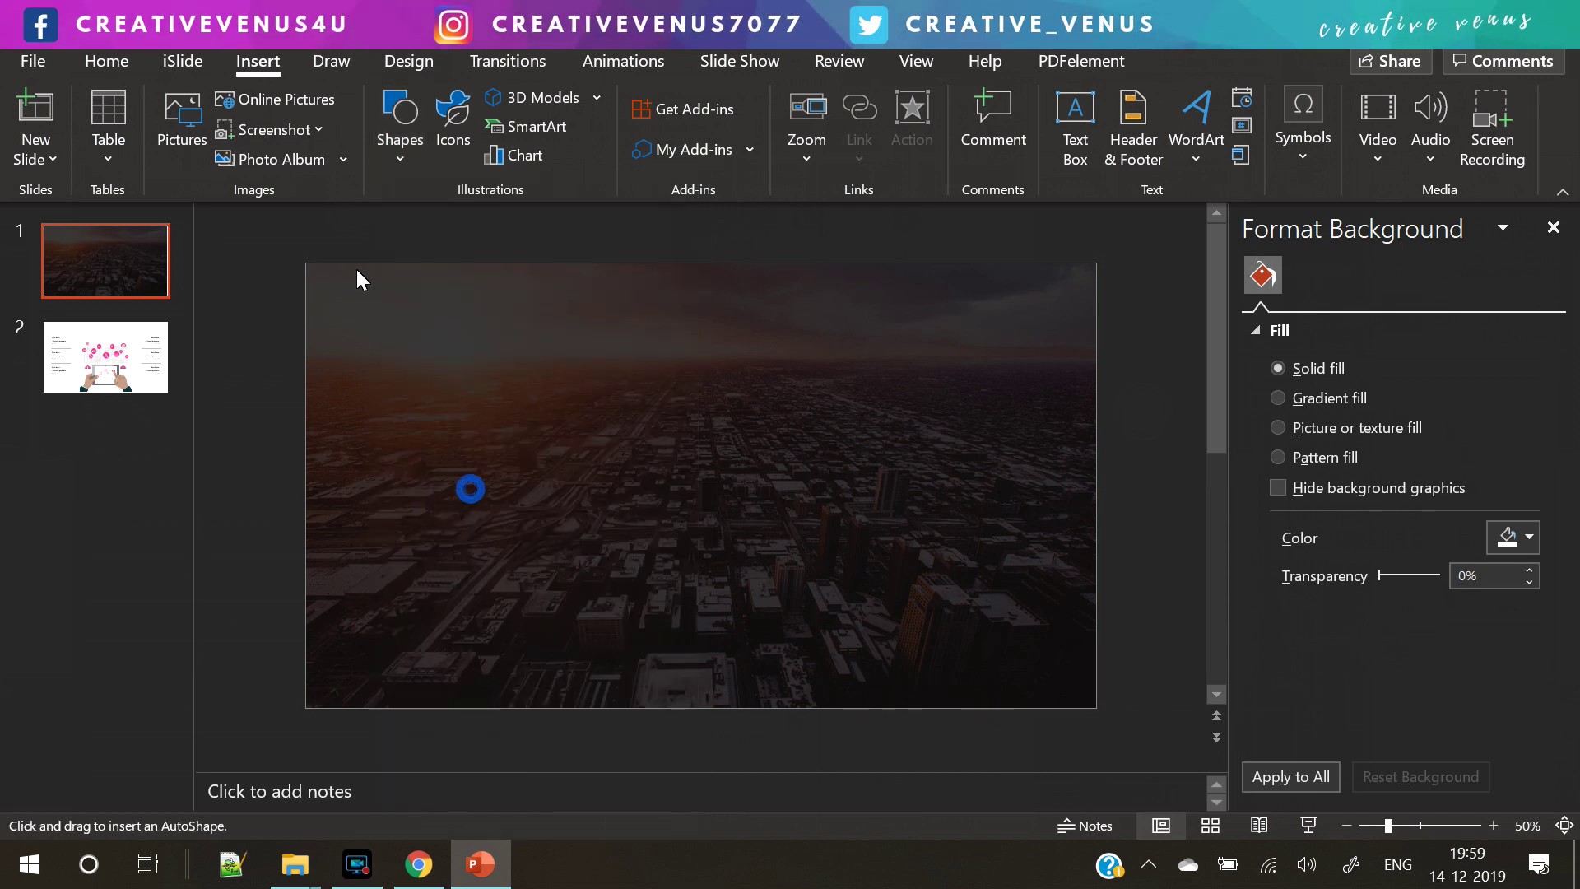
pyautogui.moveTo(307, 264); pyautogui.dragTo(1096, 704)
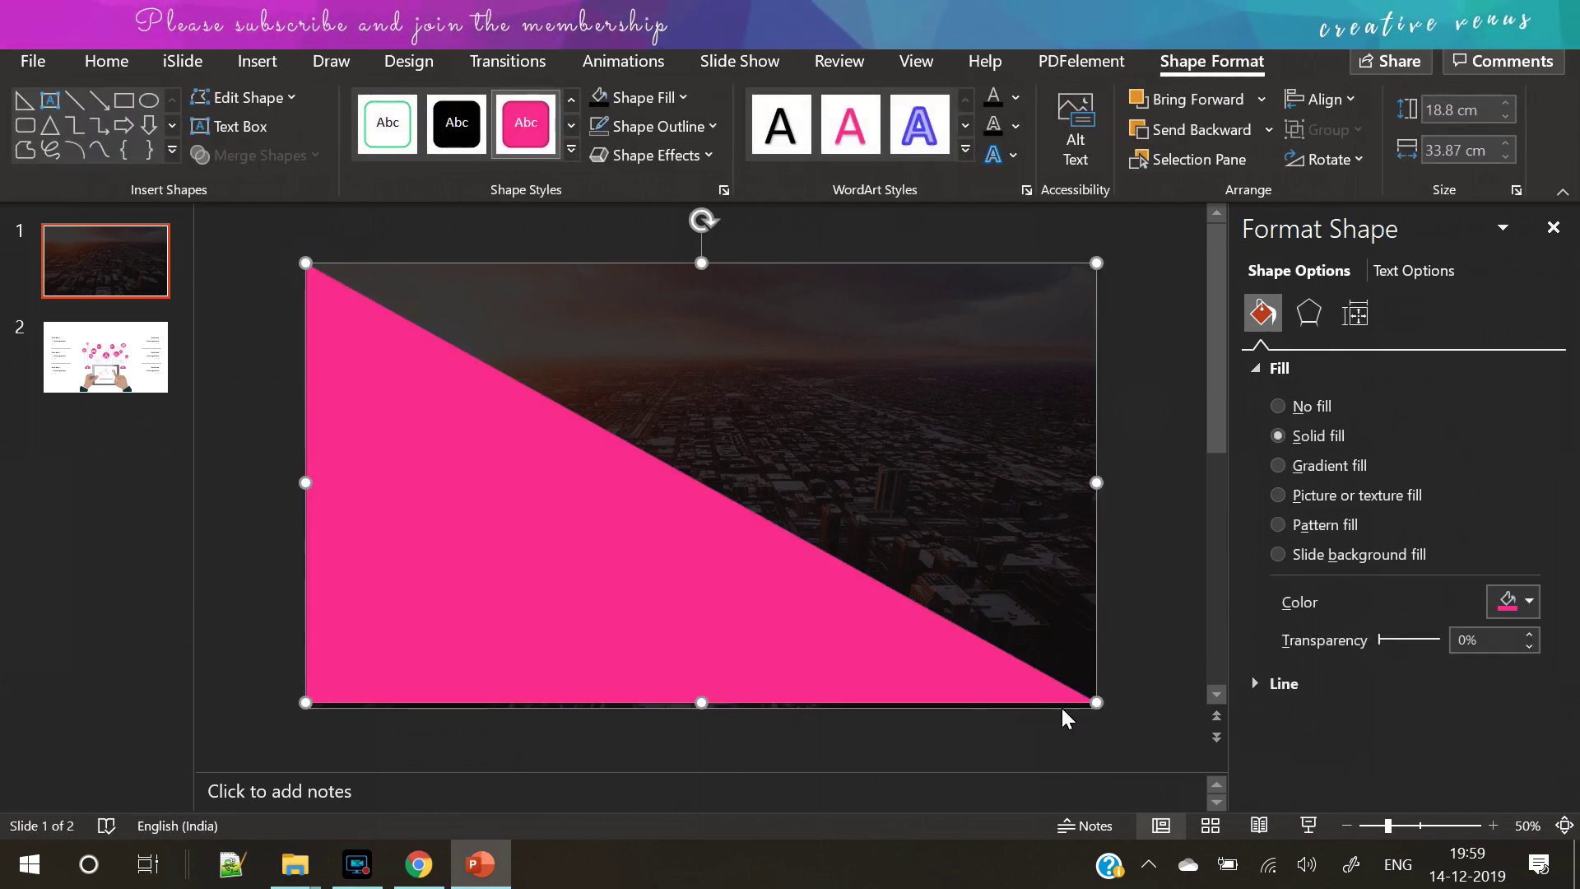
pyautogui.moveTo(702, 702); pyautogui.dragTo(702, 713)
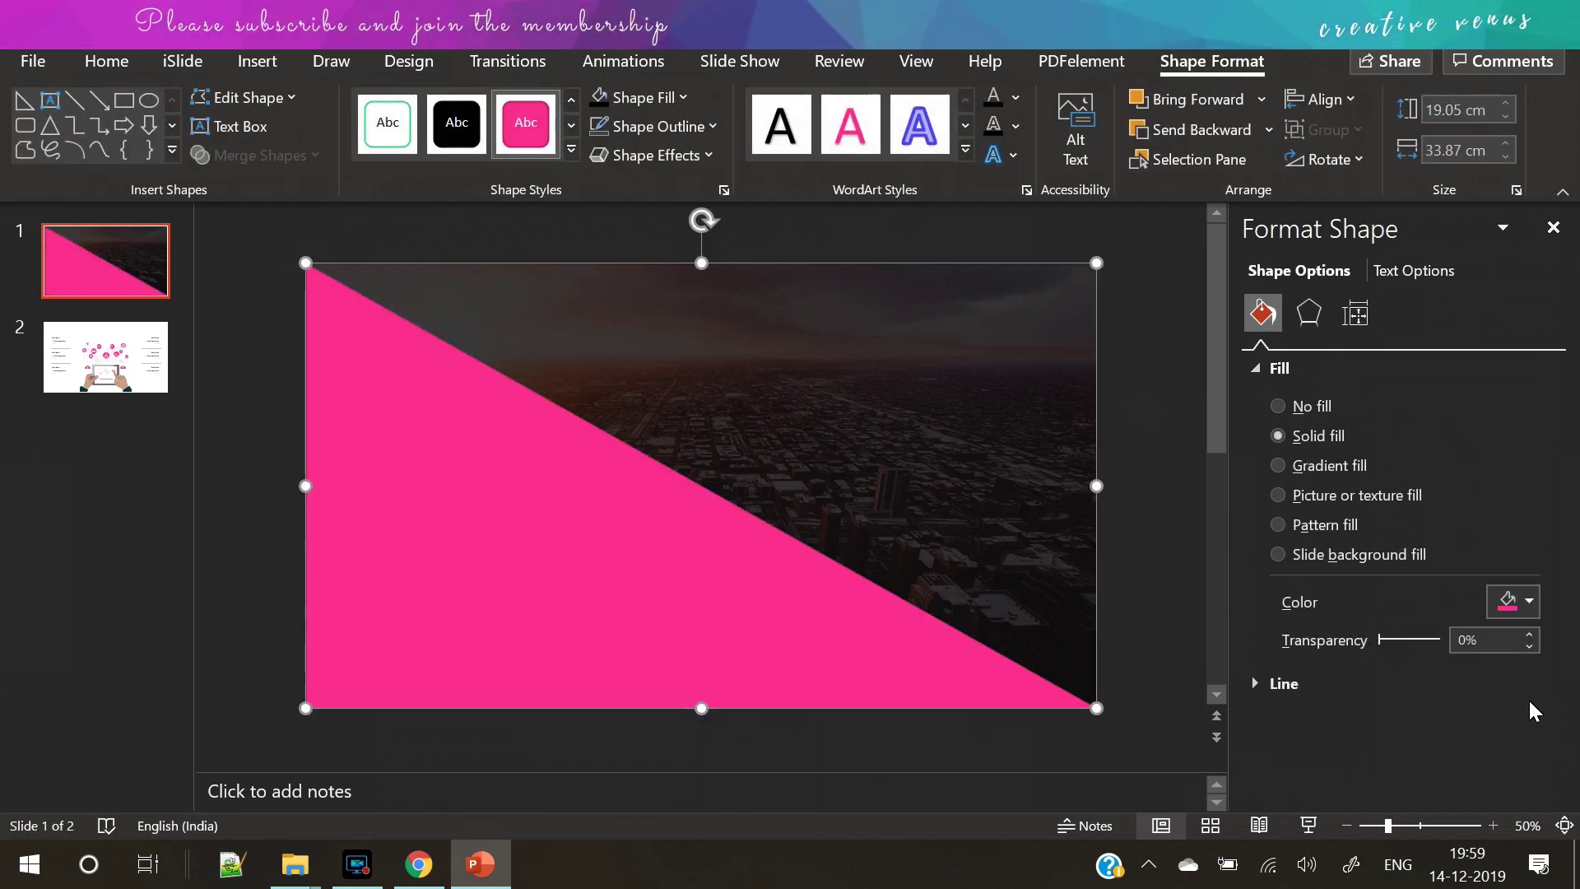
pyautogui.click(1286, 683)
pyautogui.click(1302, 721)
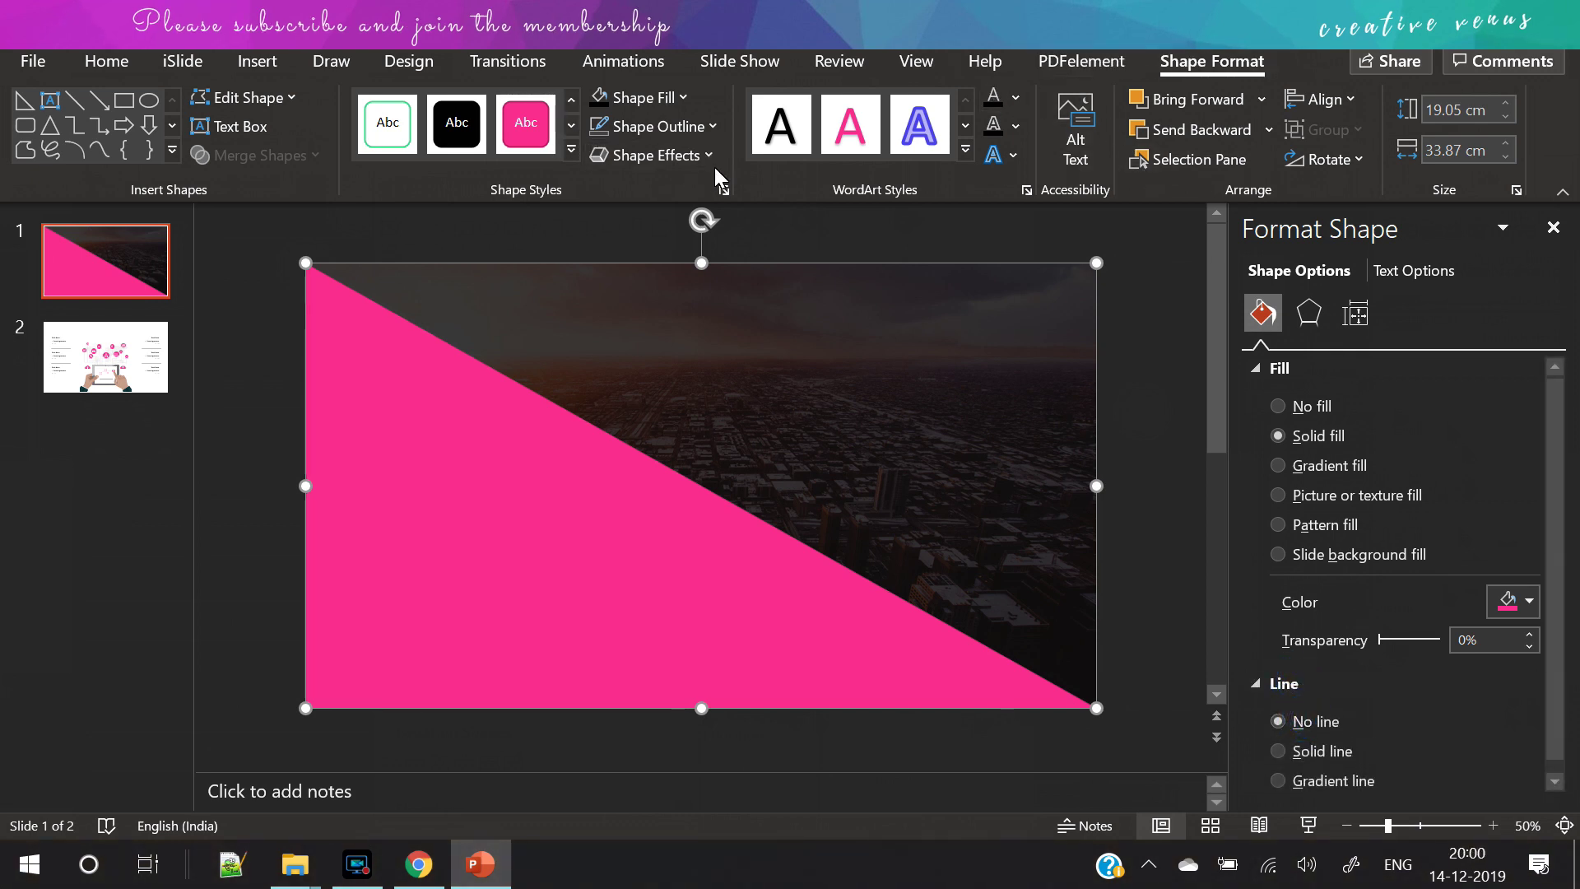
# Step: Flip the pink right triangle horizontally and vertically
pyautogui.click(1325, 159)
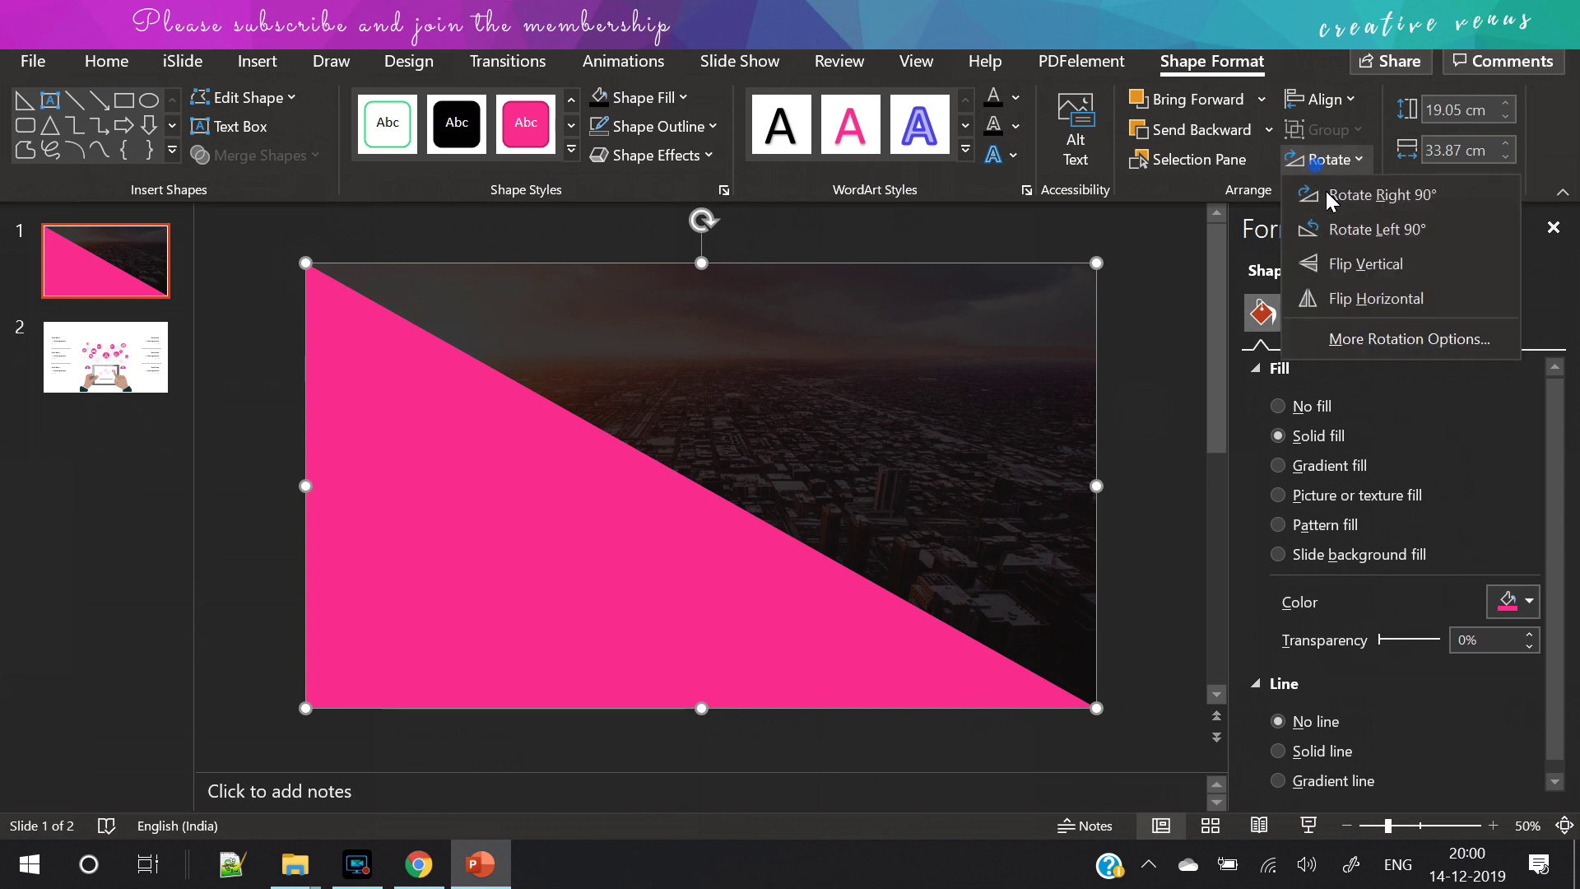
pyautogui.click(1368, 293)
pyautogui.click(1331, 159)
pyautogui.click(1340, 258)
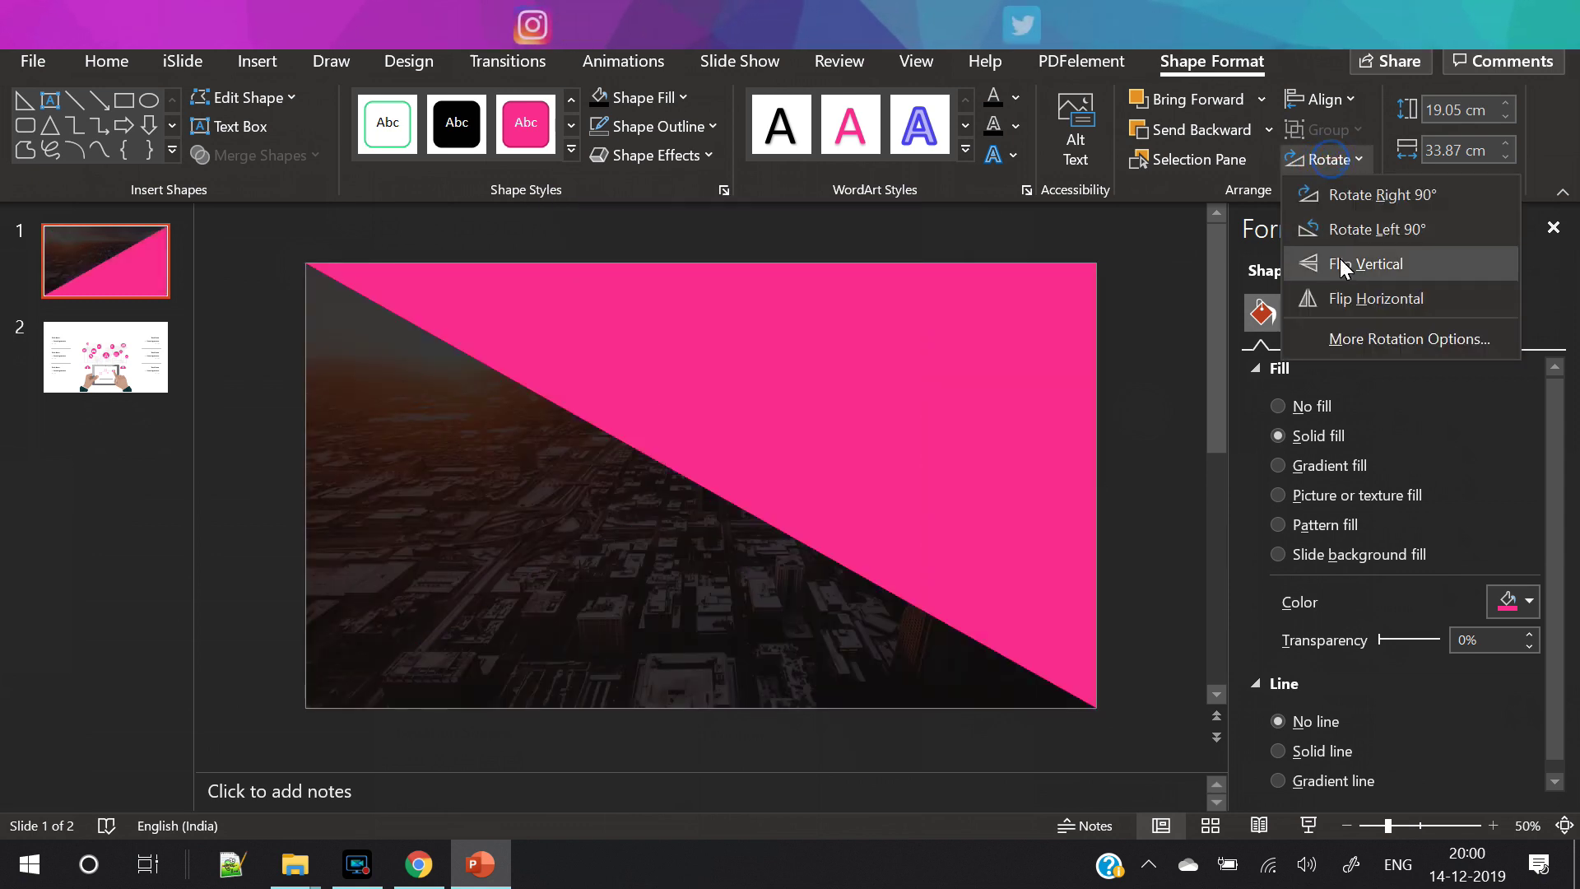
# Step: Fill the right triangle with white from the theme colors, set its transparency to 92% and deselect it
pyautogui.click(1531, 607)
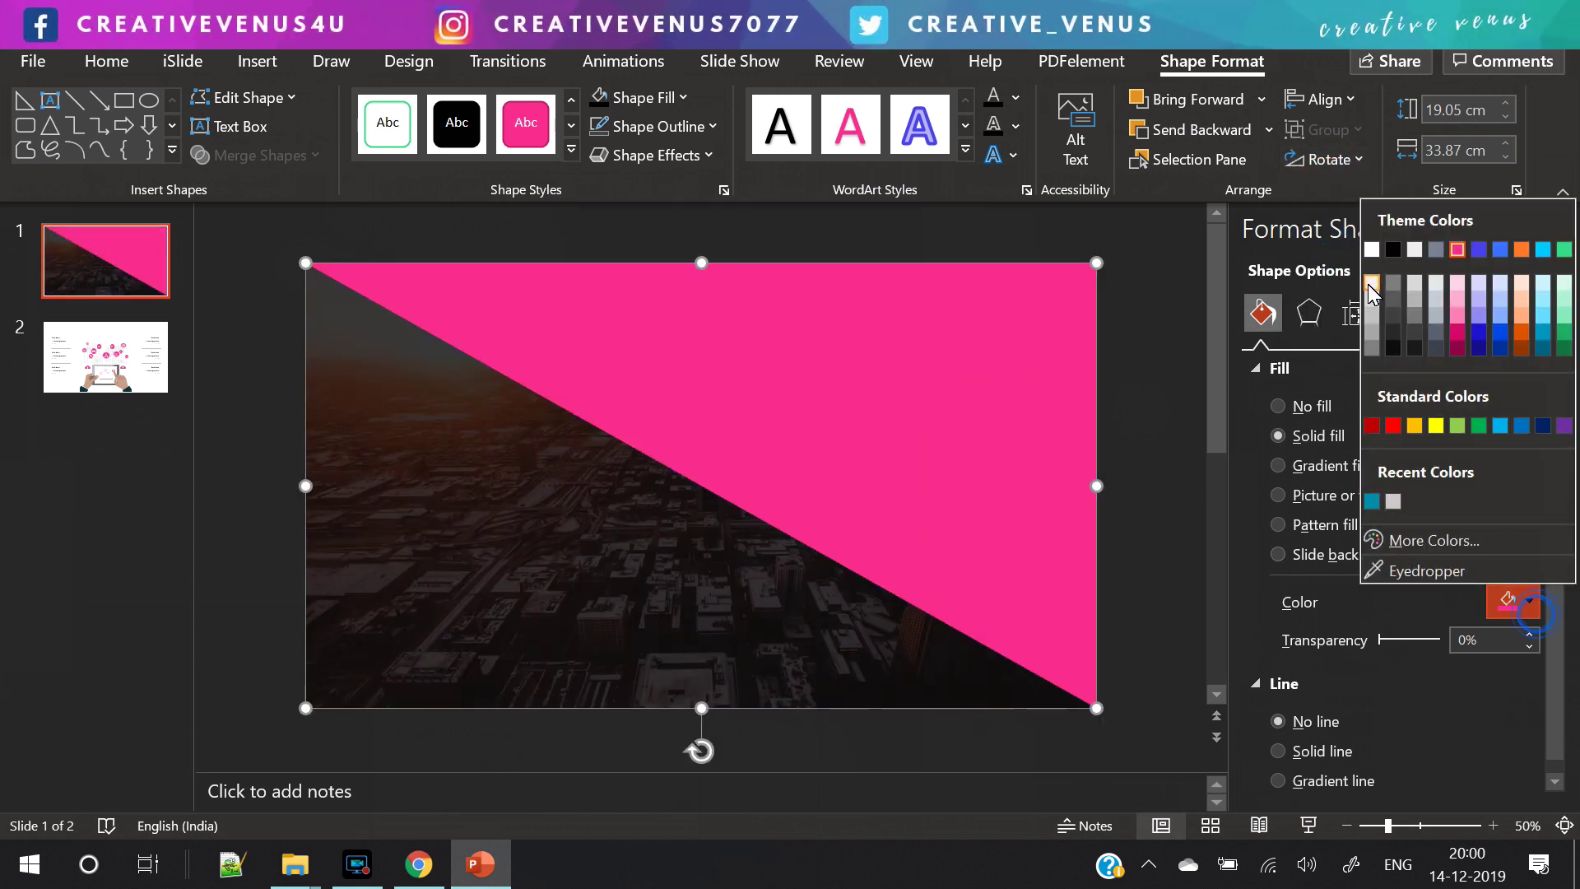
pyautogui.click(1374, 251)
pyautogui.moveTo(1383, 640); pyautogui.dragTo(1441, 649)
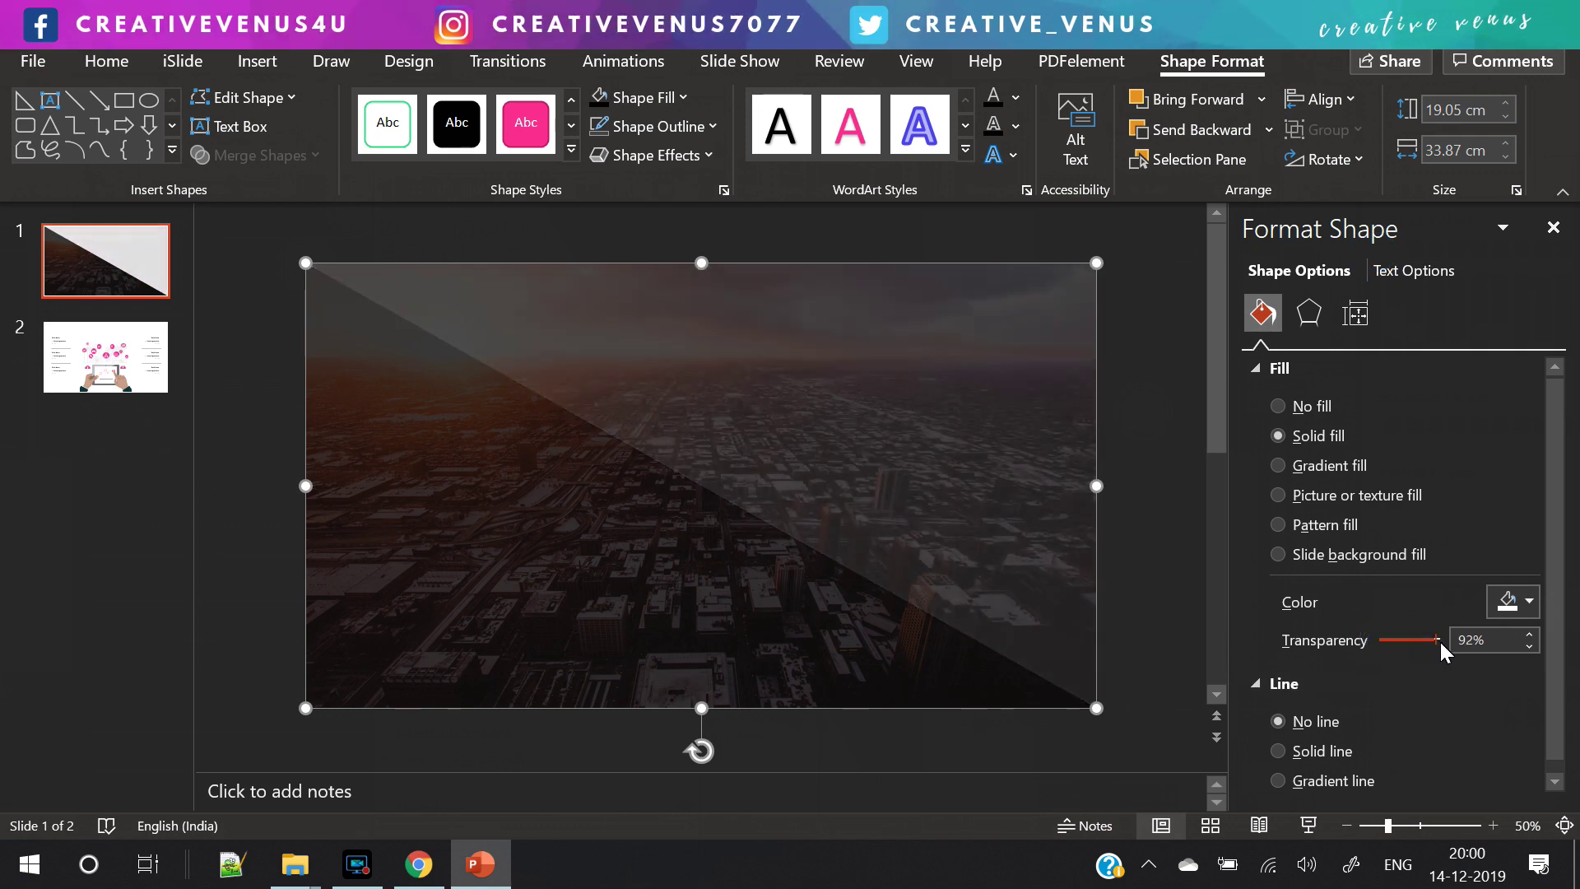
pyautogui.click(1126, 492)
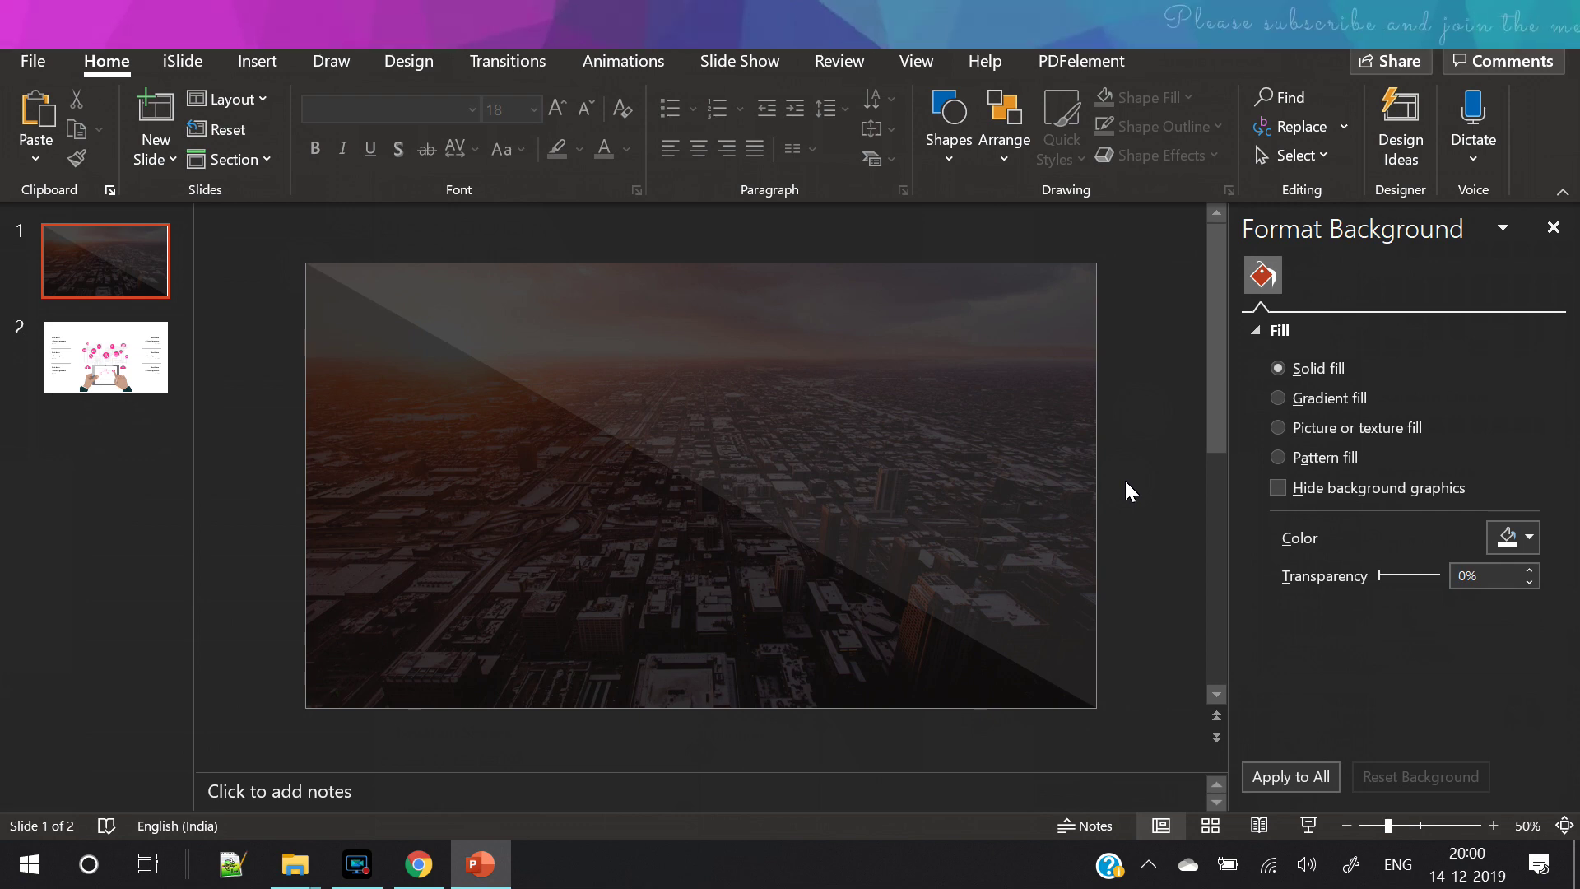
# Step: Copy the grouped tablet and world map diagram from slide 2 onto the city picture on slide 1
pyautogui.click(84, 377)
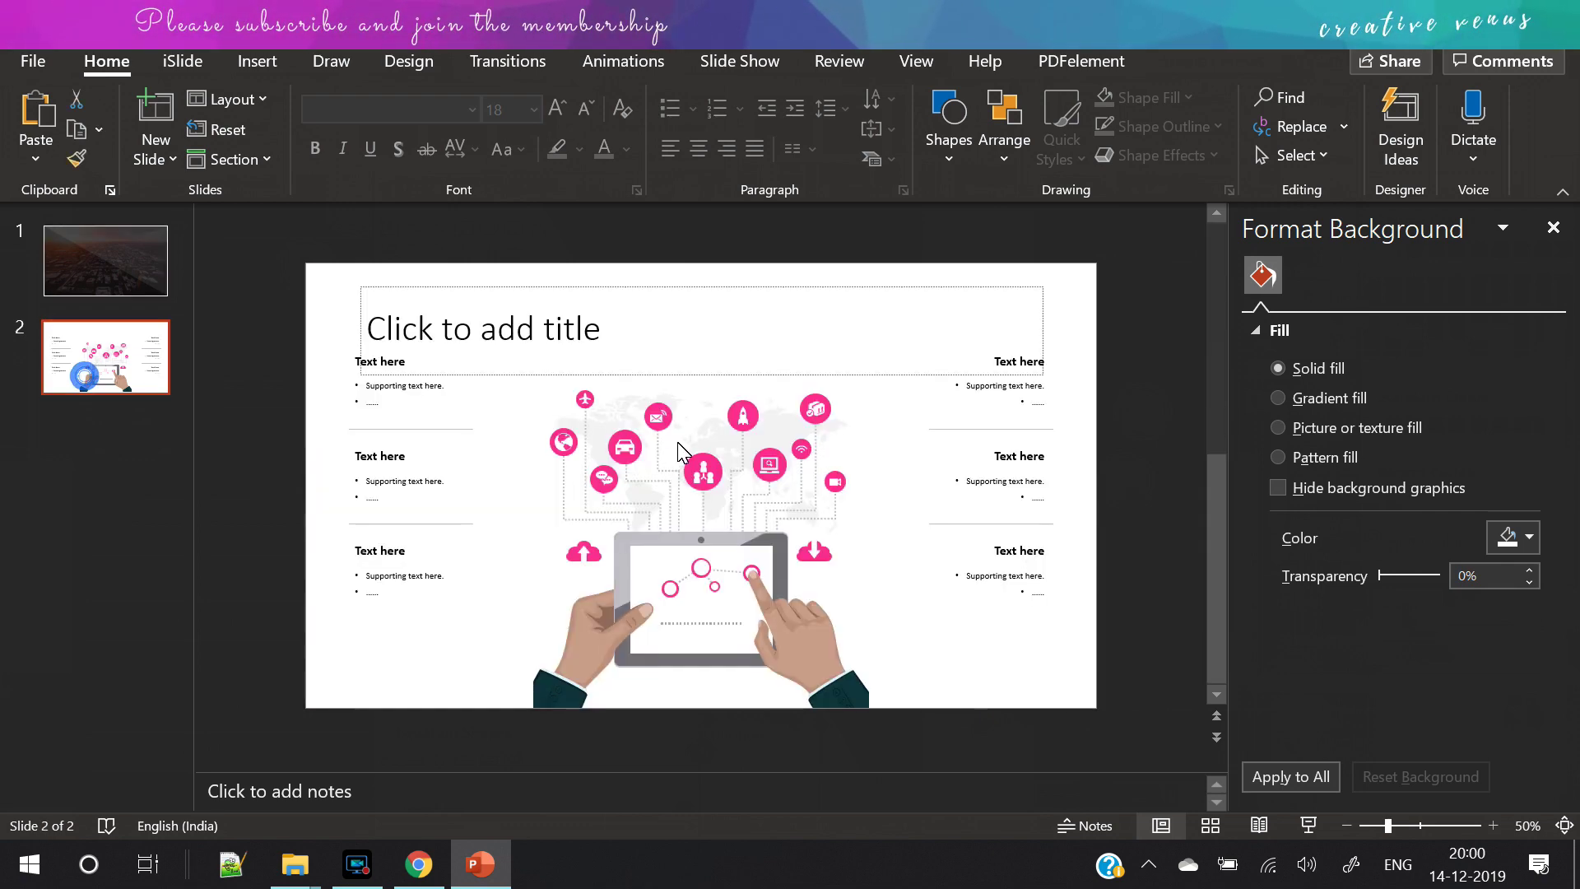
pyautogui.click(659, 459)
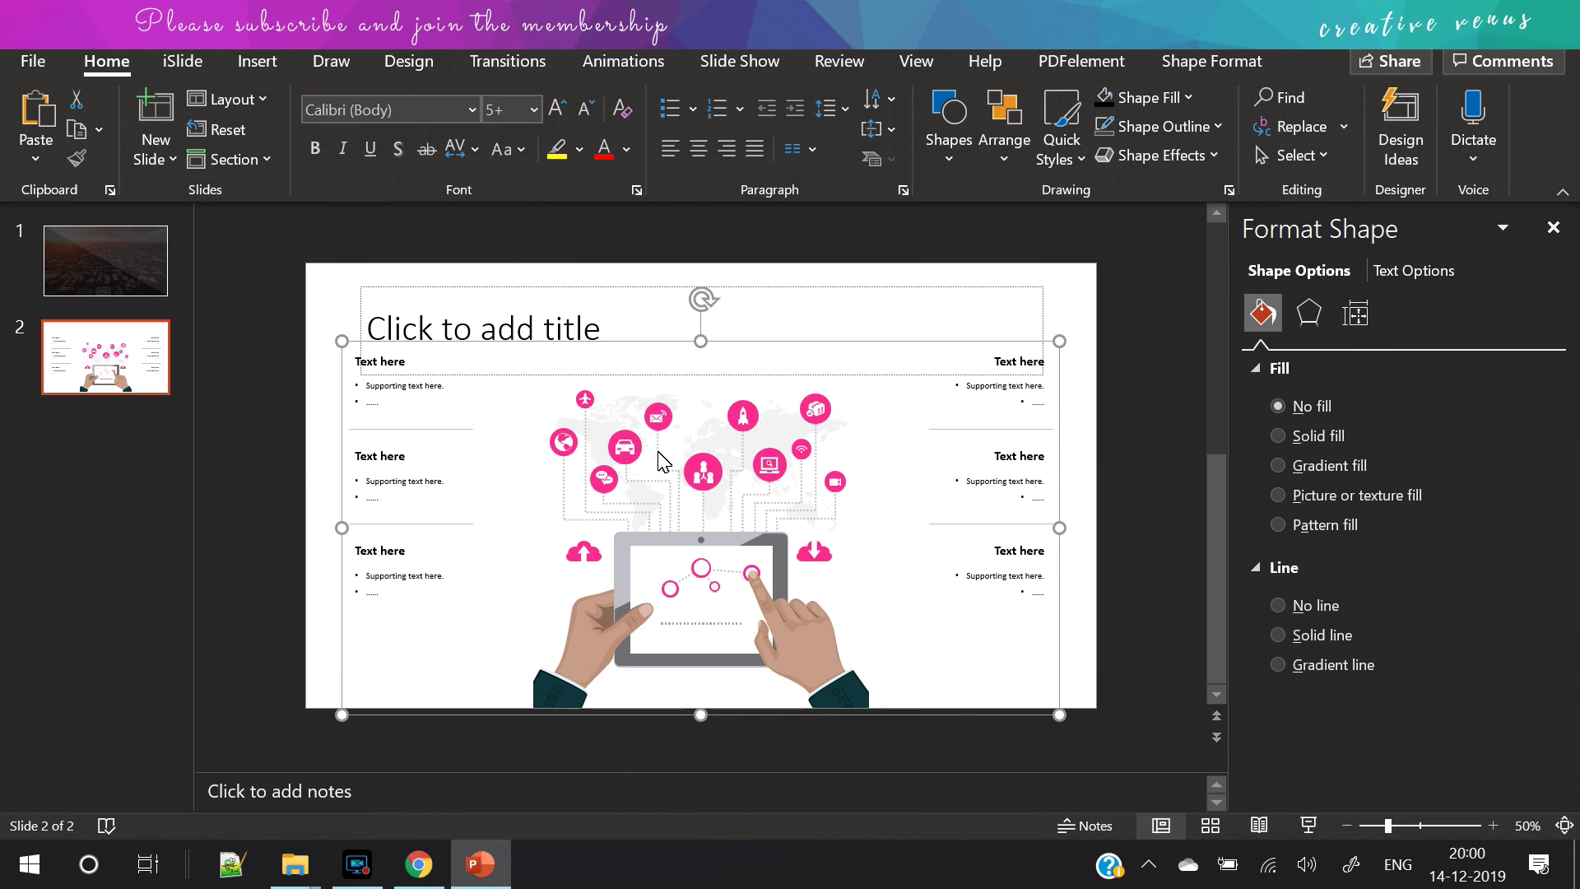
pyautogui.click(103, 300)
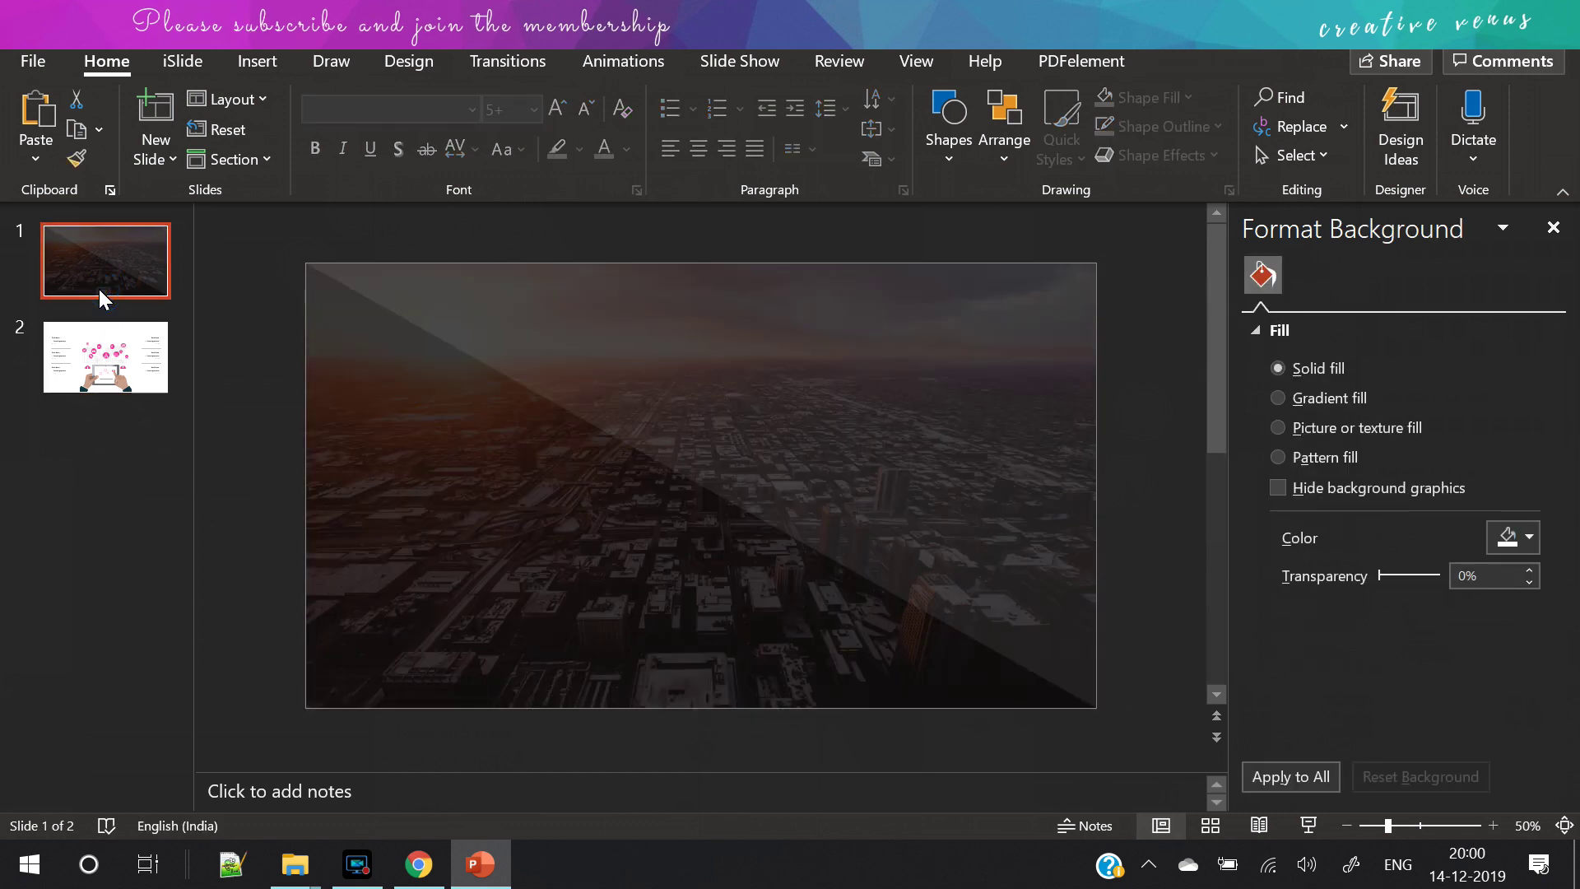
pyautogui.hotkey('ctrl', 'v')
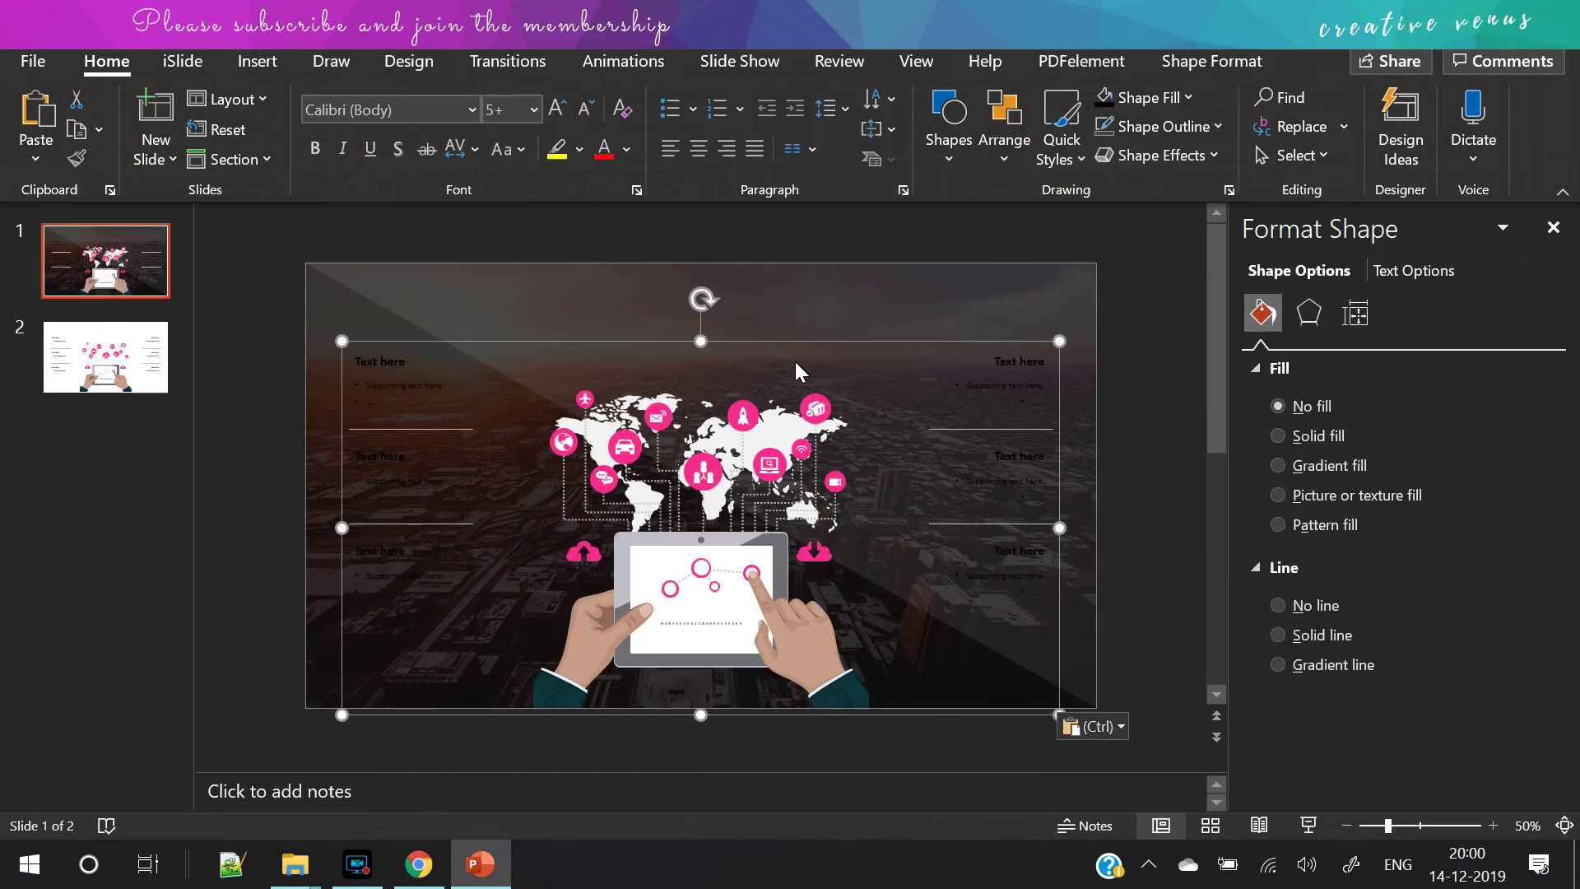
pyautogui.moveTo(792, 343)
pyautogui.mouseDown()
pyautogui.moveTo(792, 299)
pyautogui.moveTo(794, 339)
pyautogui.mouseUp()
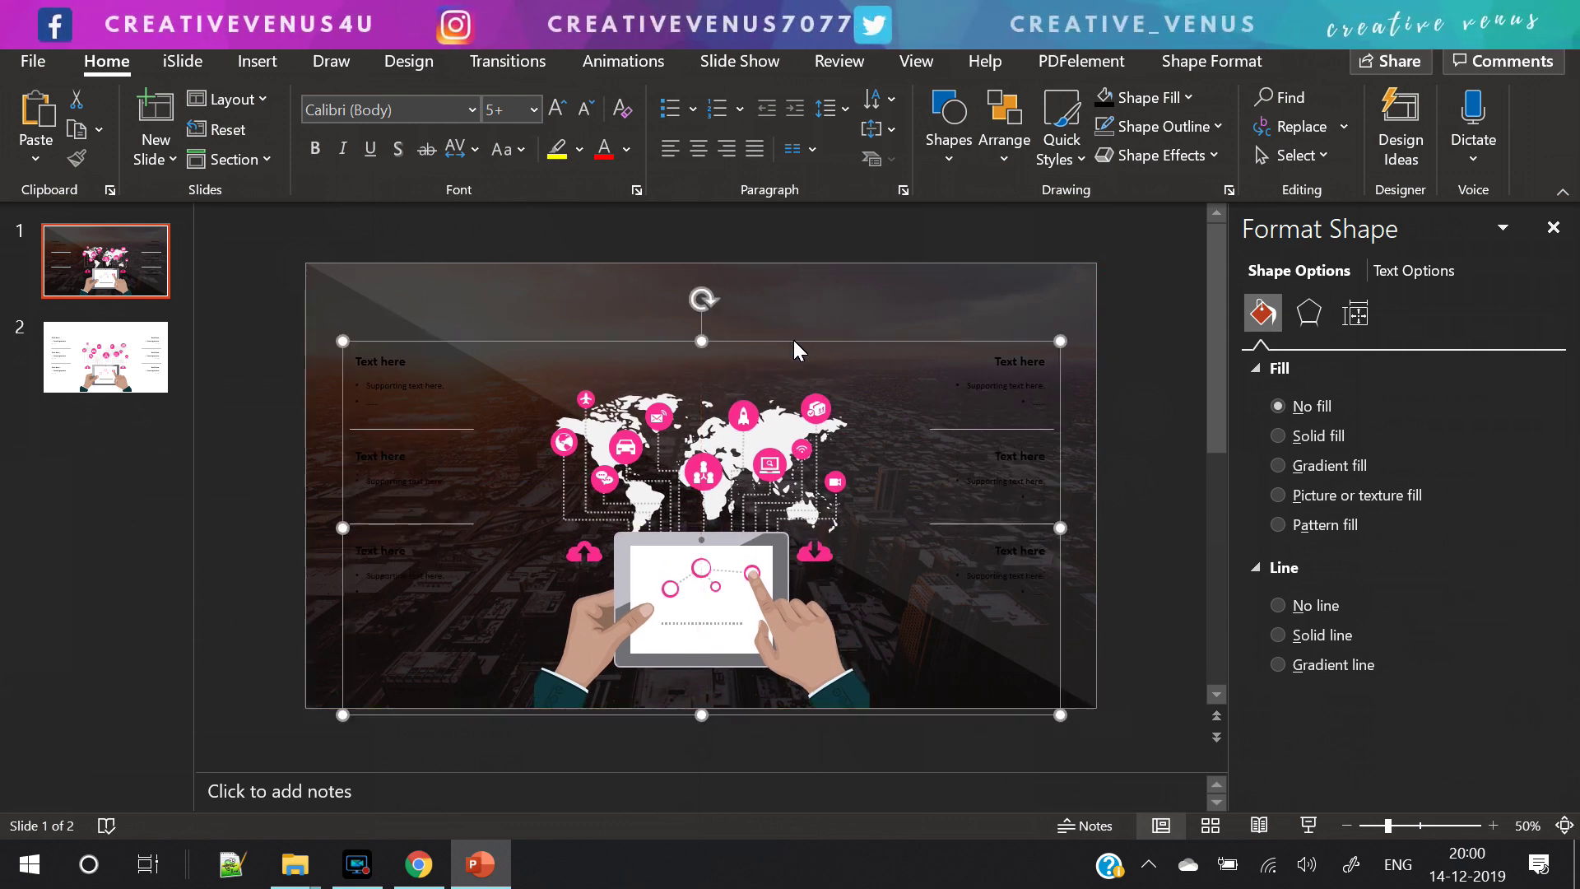
pyautogui.moveTo(793, 339); pyautogui.dragTo(794, 340)
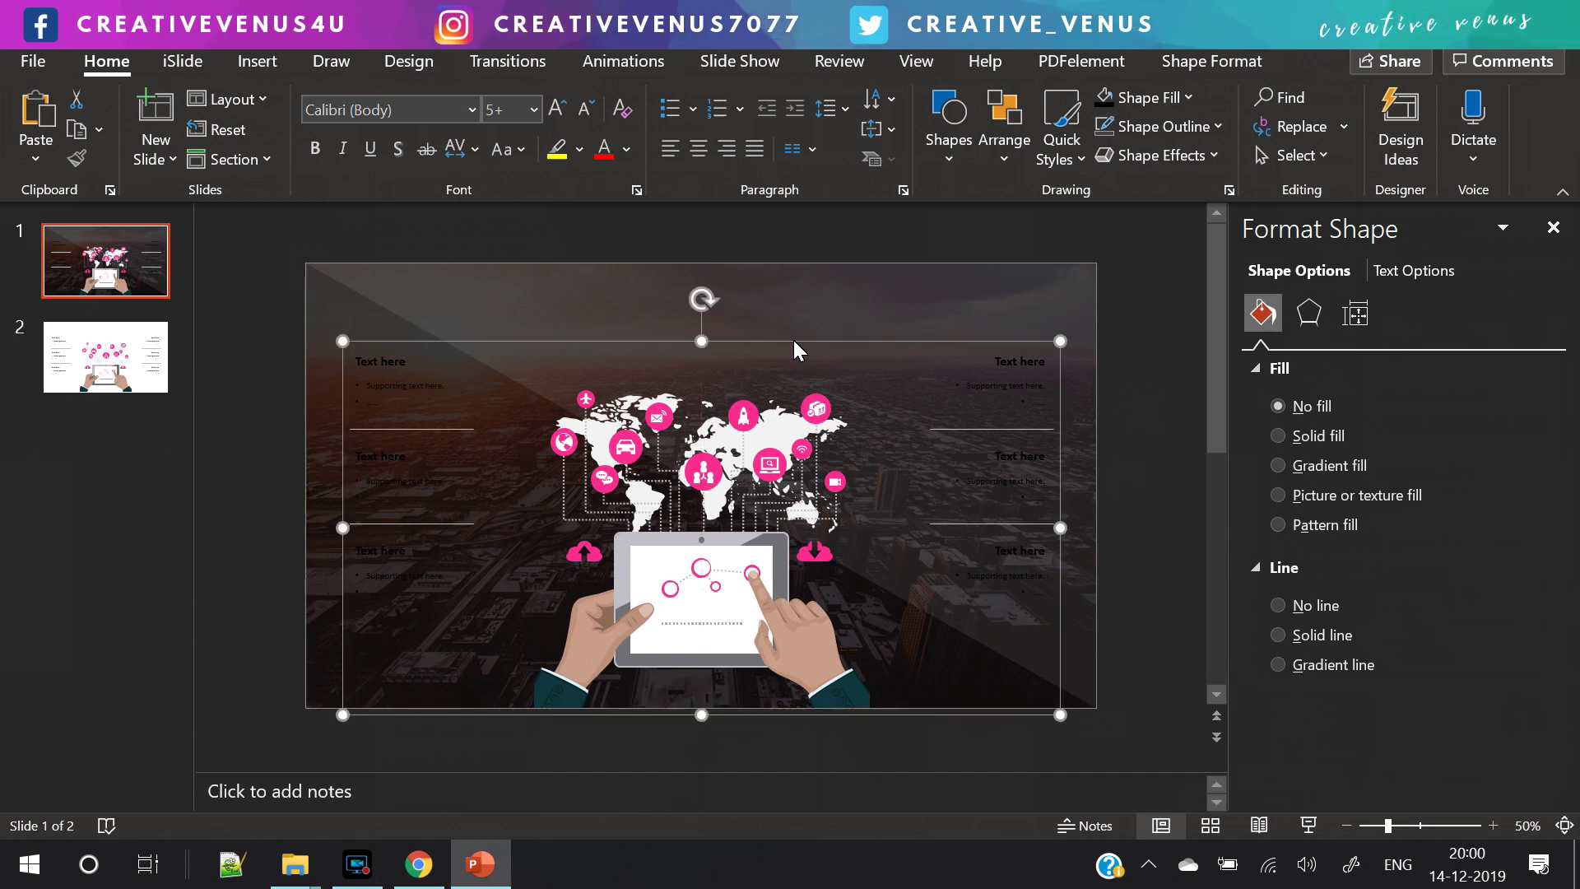
# Step: Ungroup the pasted diagram and set its text color to white
pyautogui.rightClick(794, 339)
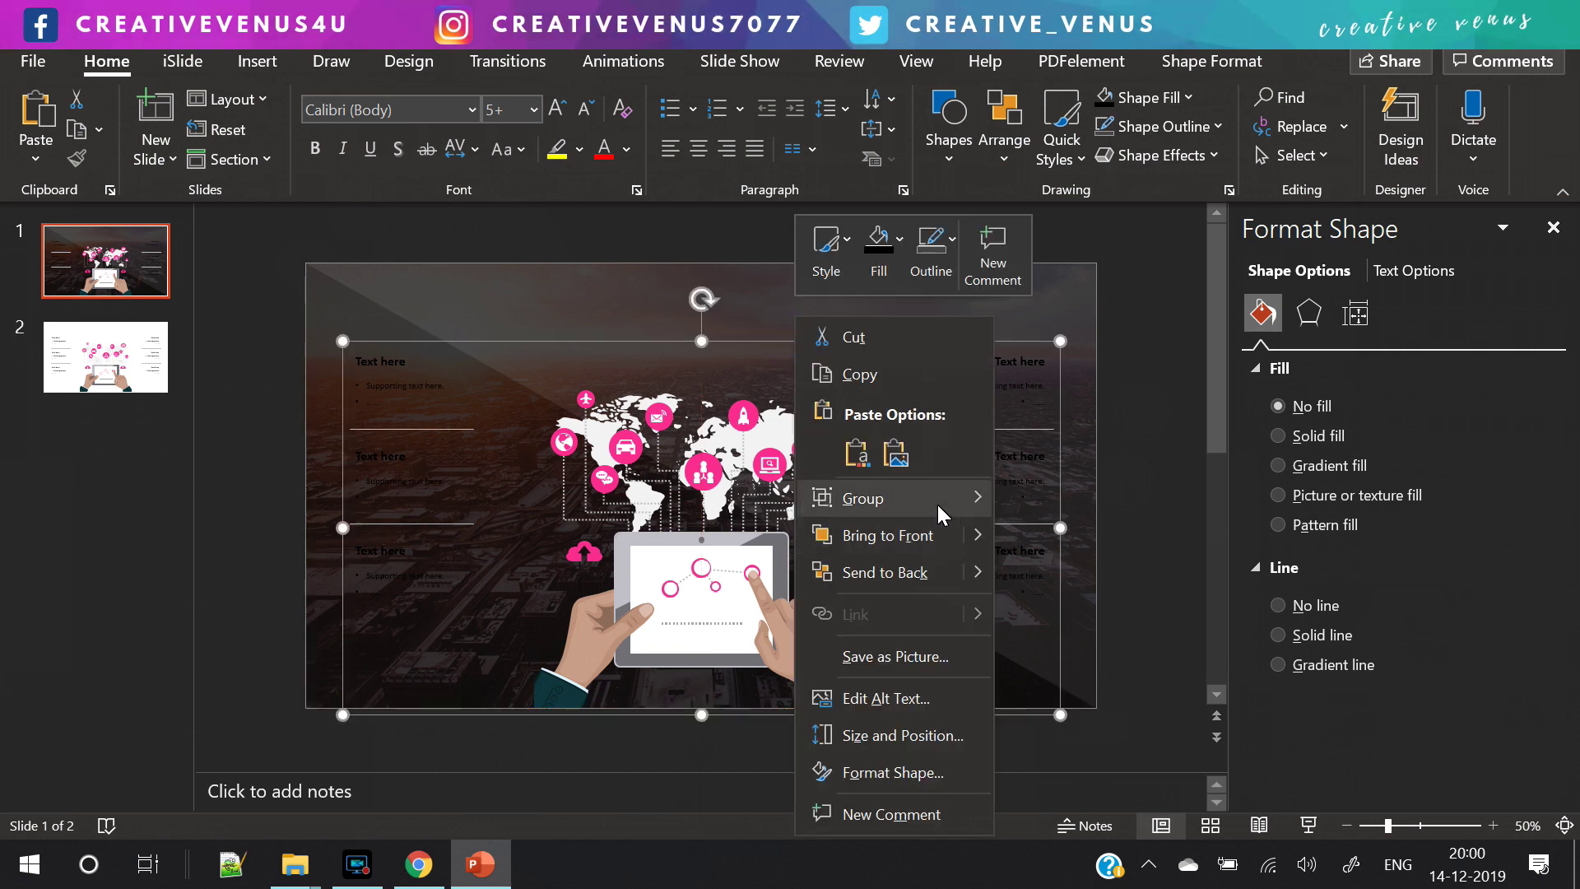
pyautogui.moveTo(945, 501)
pyautogui.click(1082, 587)
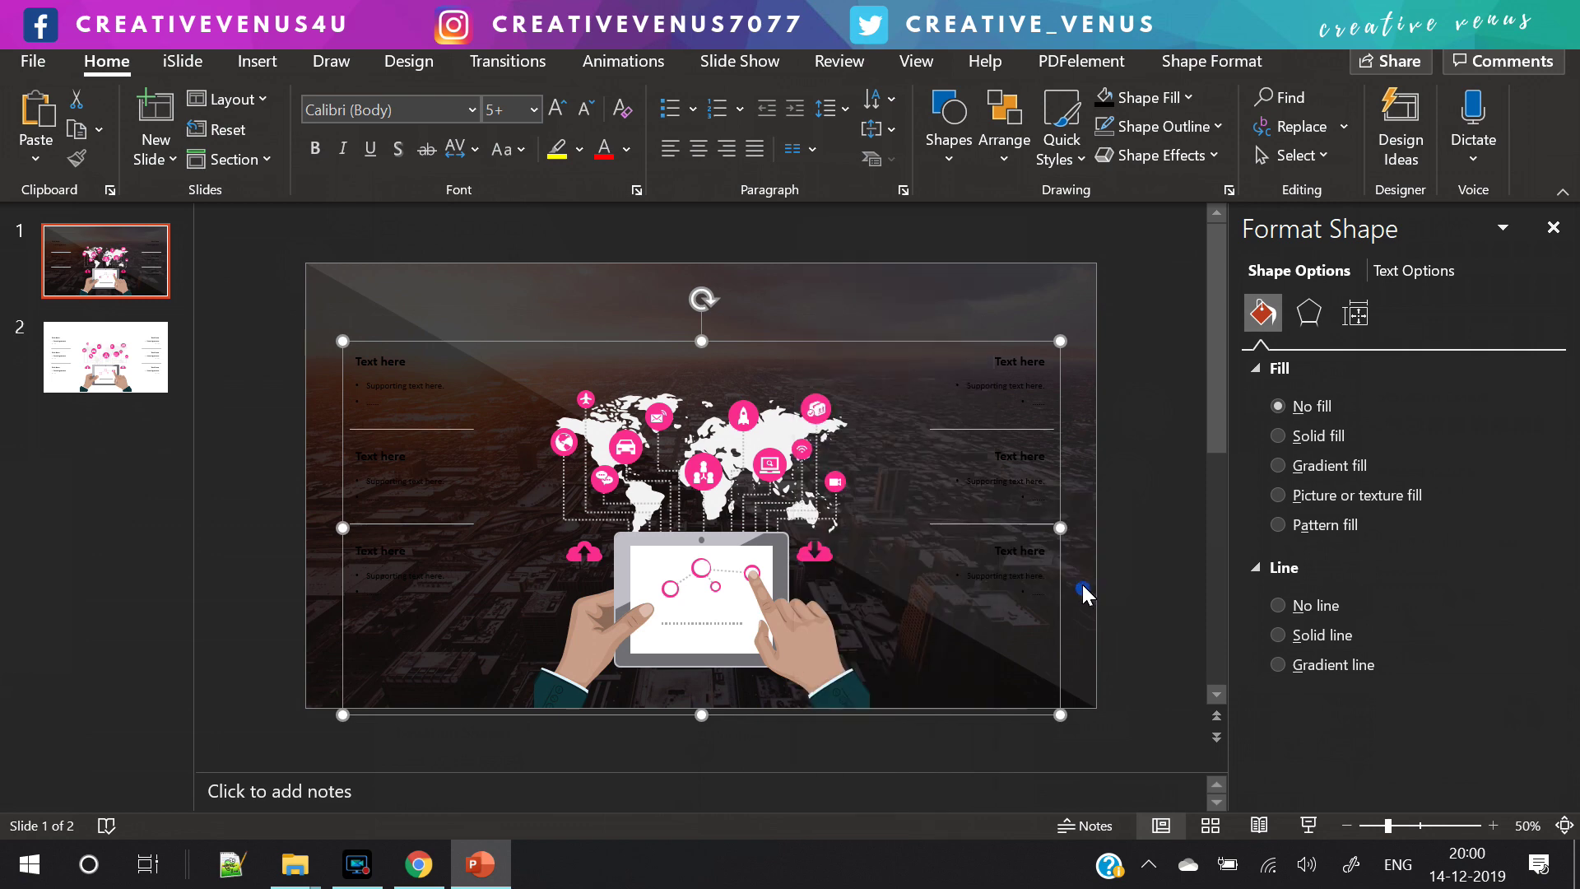
pyautogui.click(626, 151)
pyautogui.click(604, 218)
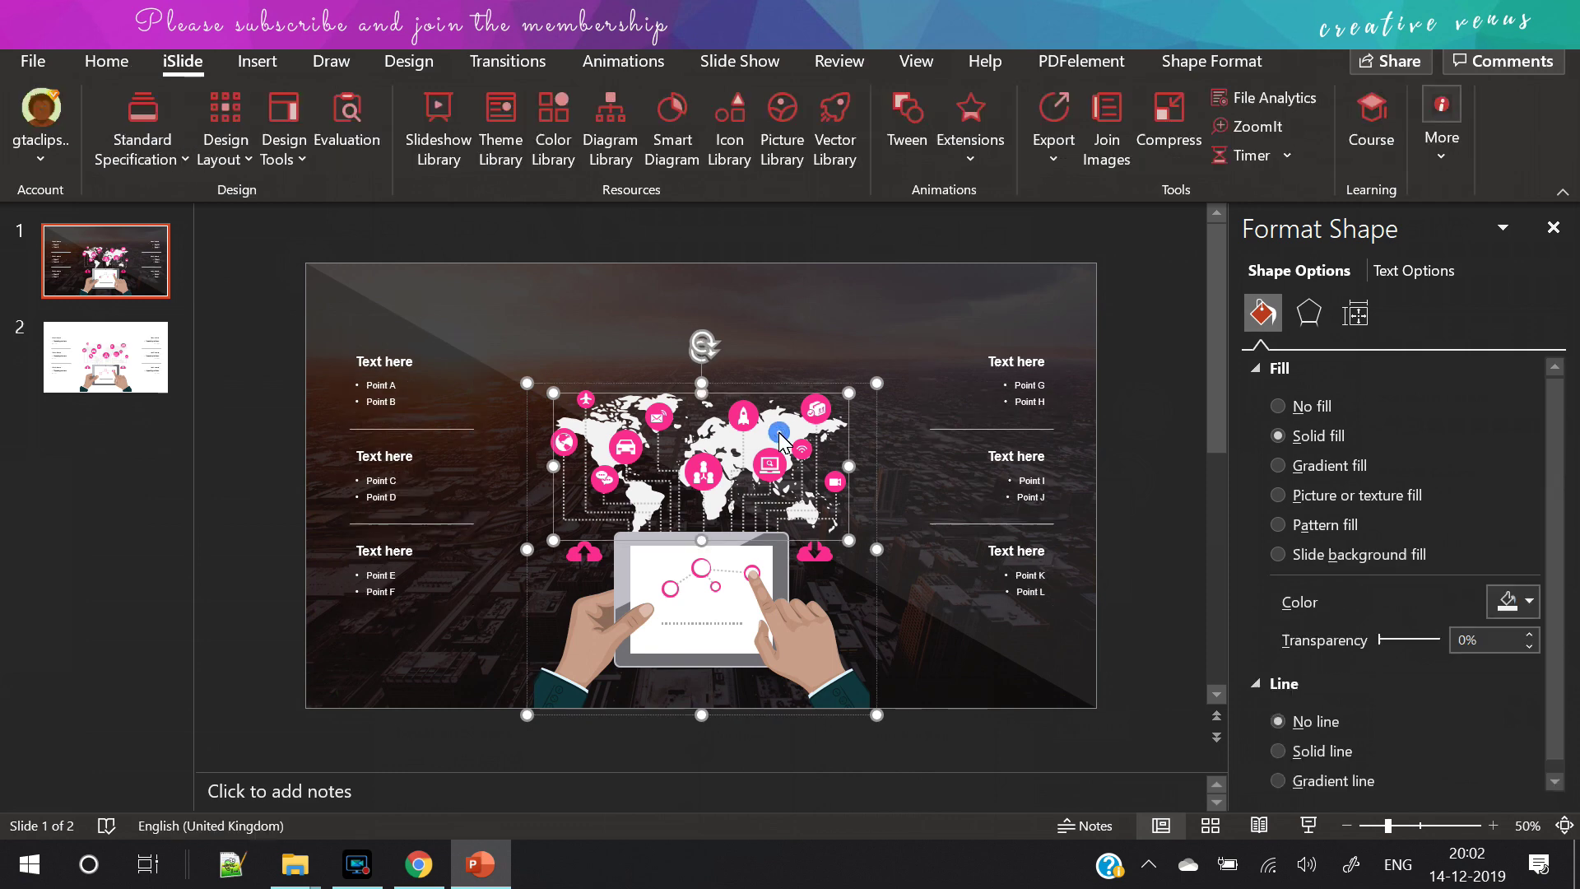
# Step: Set the white world map's fill transparency to 36% and deselect it
pyautogui.moveTo(1379, 640)
pyautogui.mouseDown()
pyautogui.moveTo(1428, 643)
pyautogui.moveTo(1402, 643)
pyautogui.mouseUp()
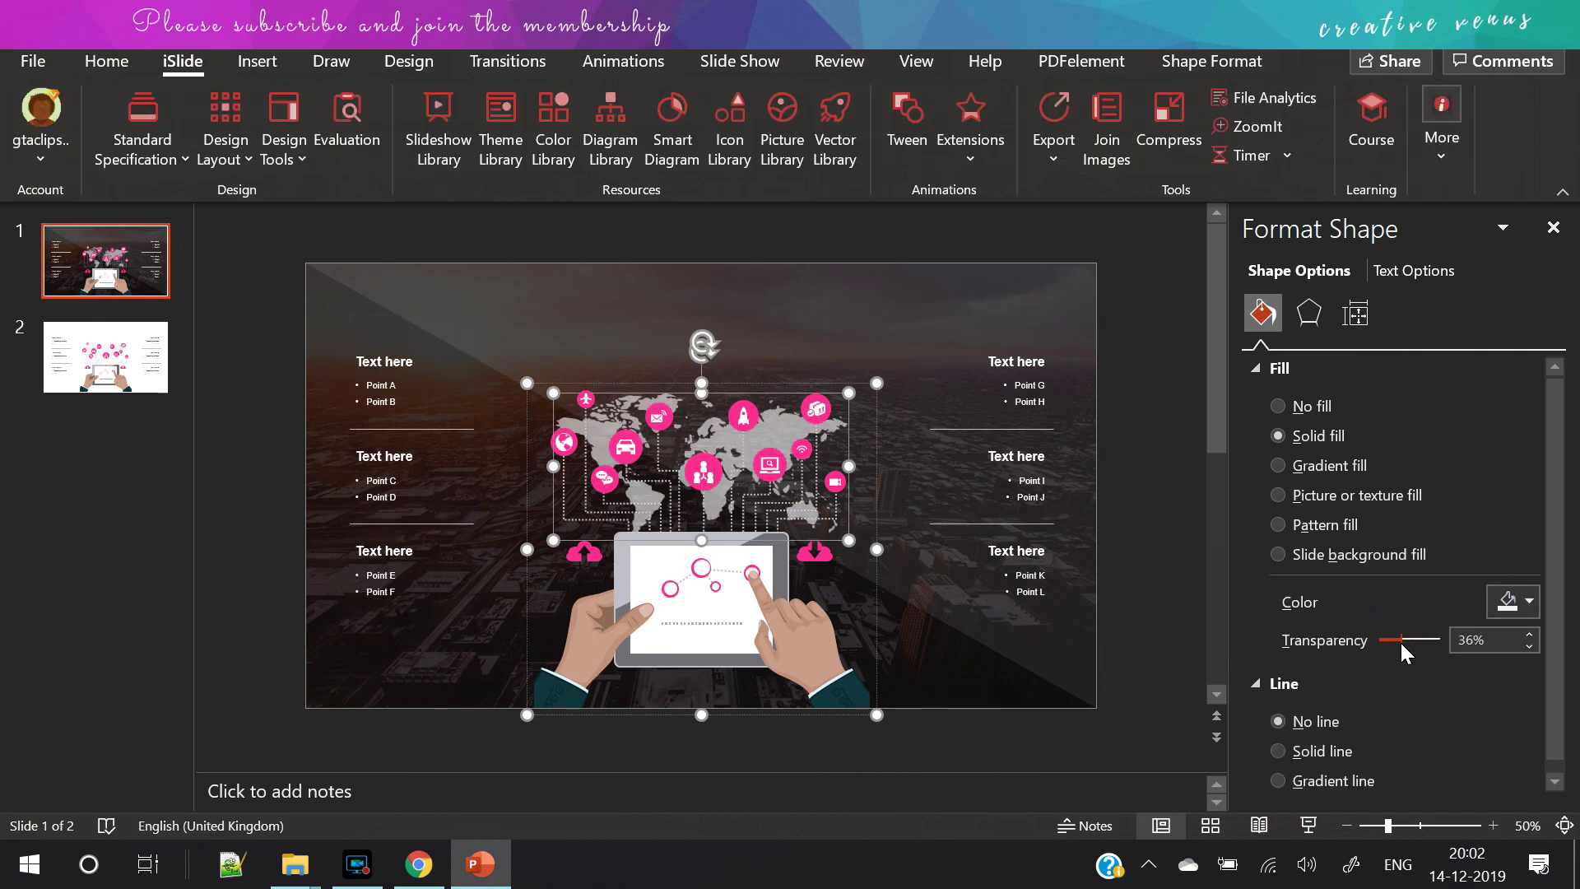
pyautogui.click(1132, 633)
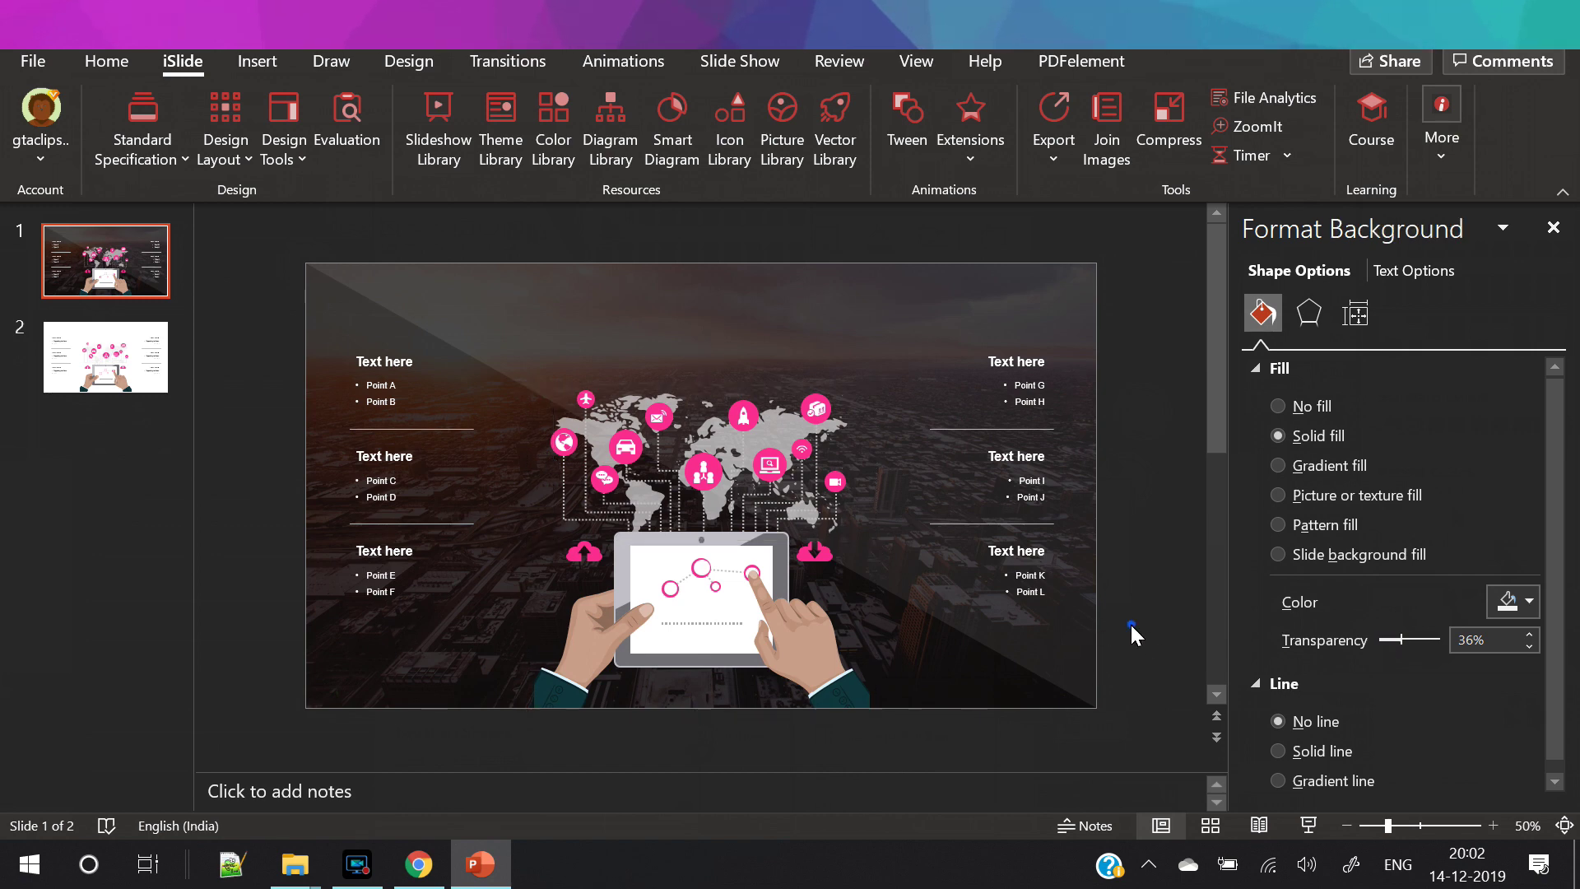
# Step: Make the black overlay slightly less transparent and set the white triangle's fill transparency to 85%
pyautogui.click(487, 660)
pyautogui.moveTo(1397, 641); pyautogui.dragTo(1392, 644)
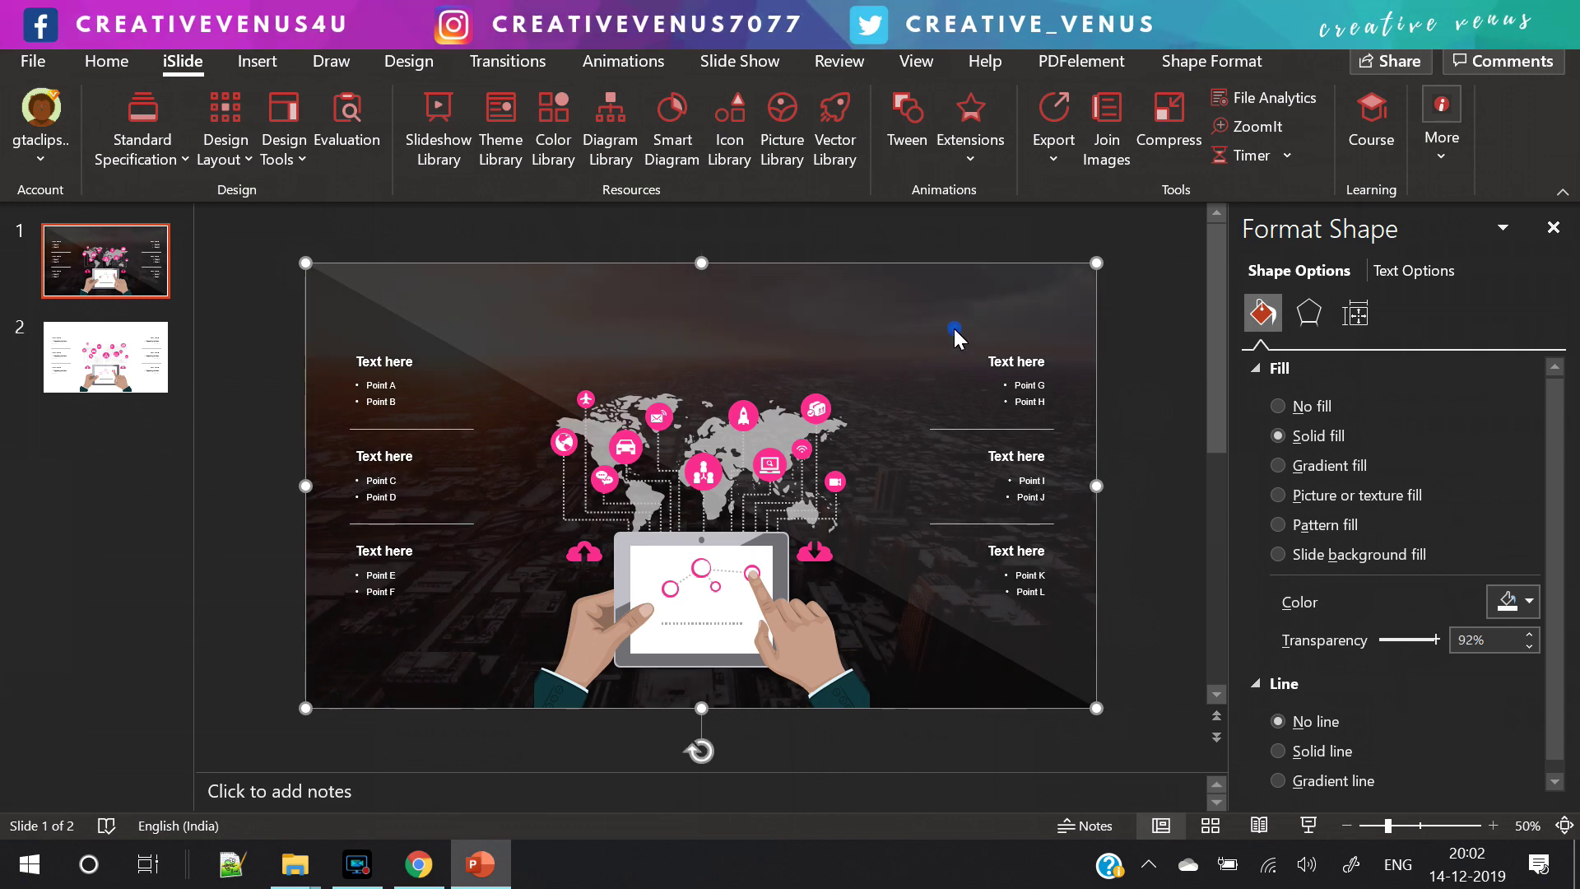
pyautogui.moveTo(1389, 640); pyautogui.dragTo(1432, 640)
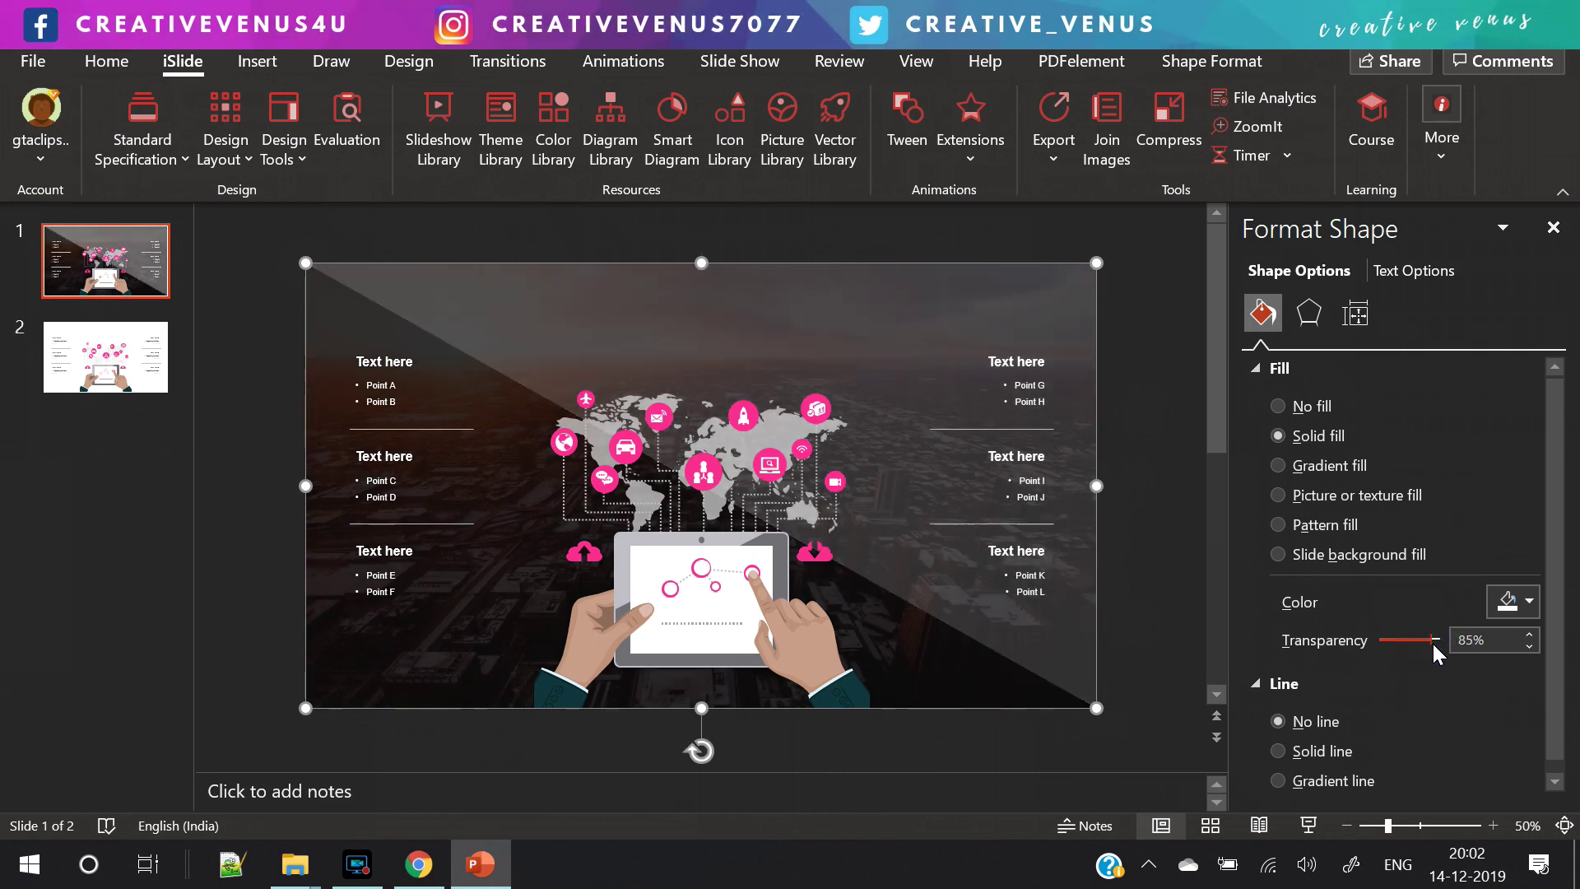
pyautogui.click(1105, 443)
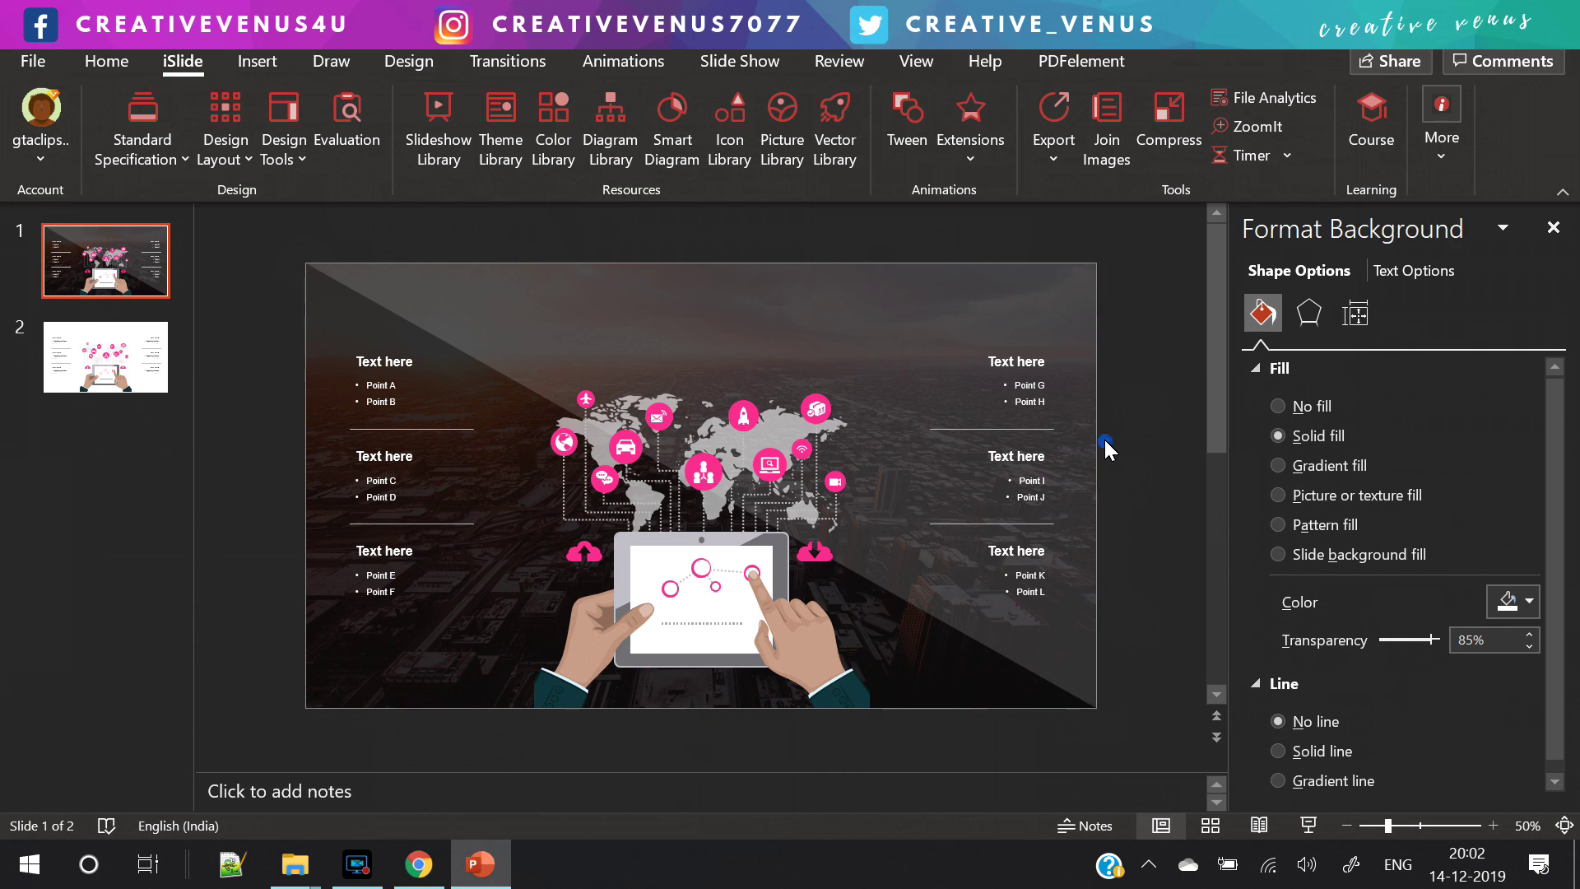
# Step: Delete slide 2, which holds the original white-background diagram
pyautogui.click(863, 408)
pyautogui.click(239, 342)
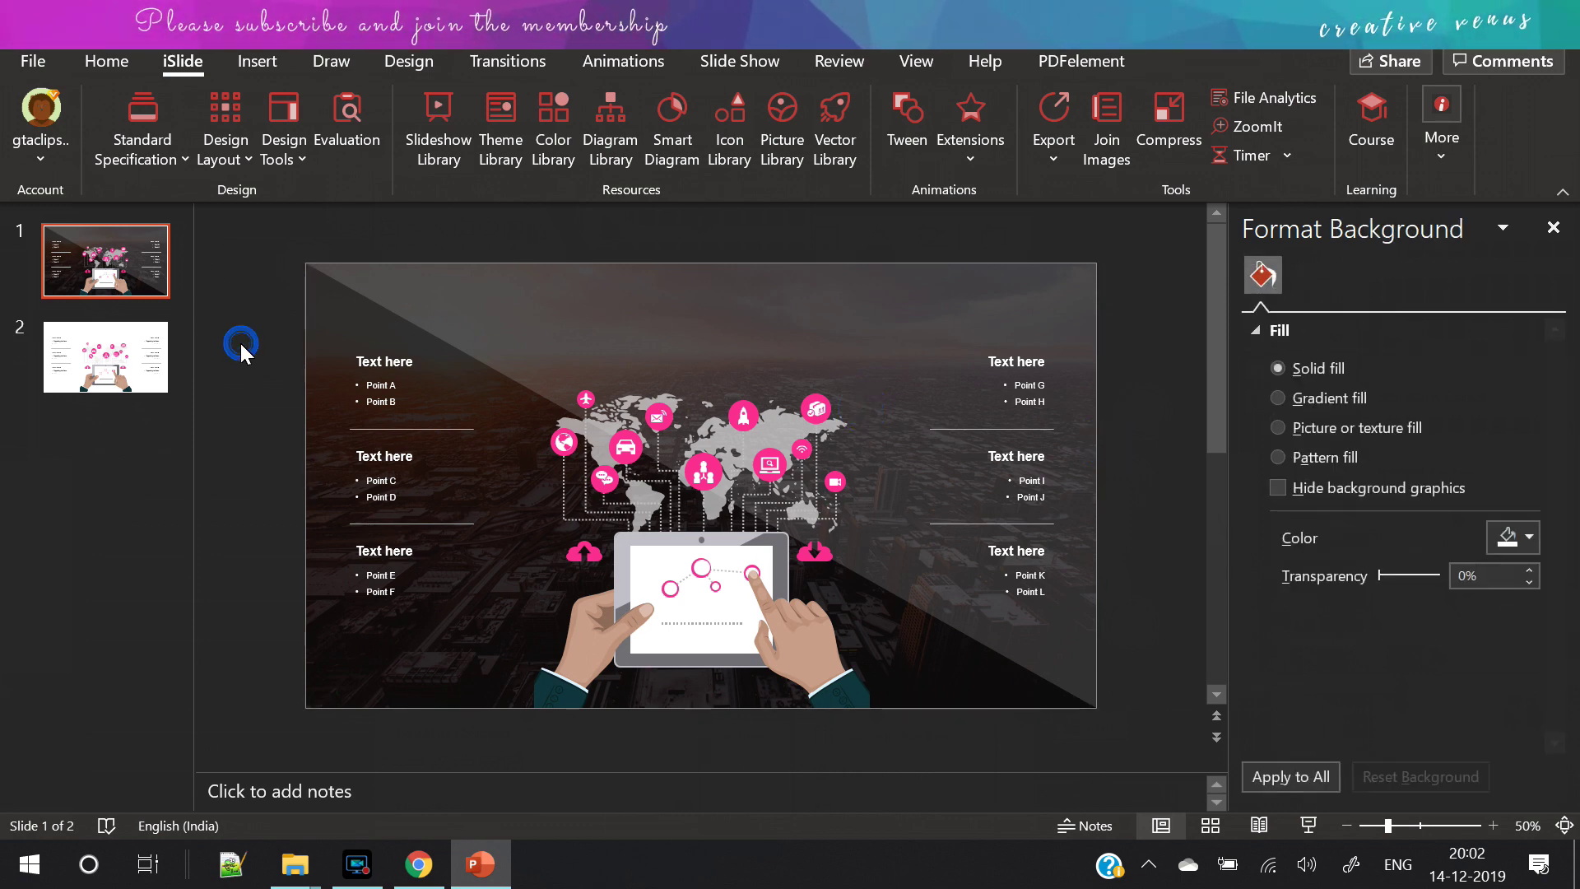
pyautogui.click(72, 362)
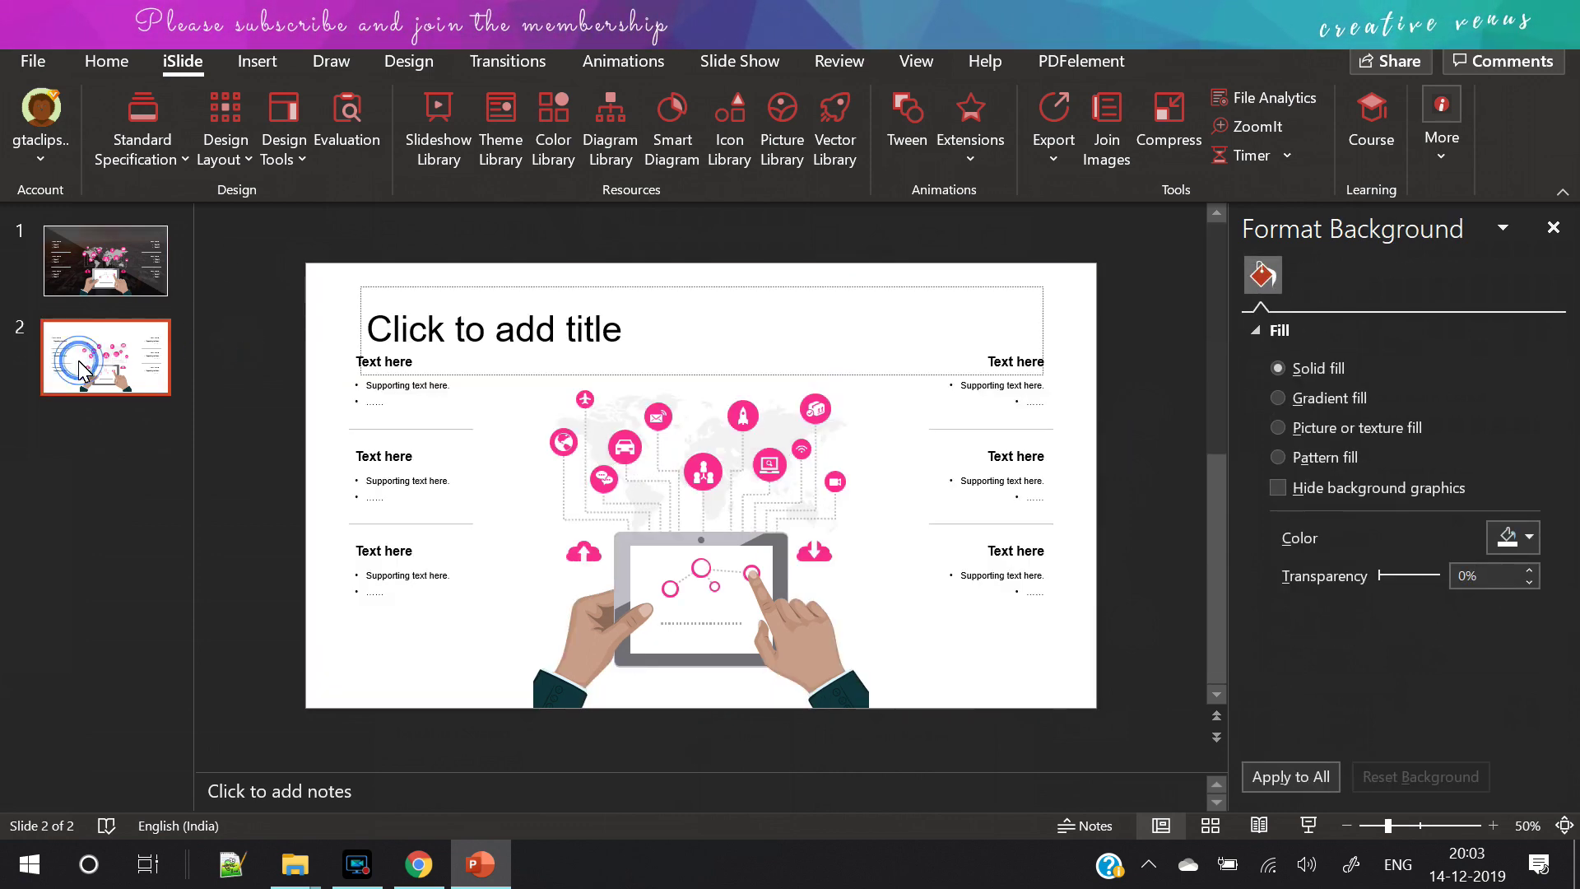
pyautogui.press('Delete')
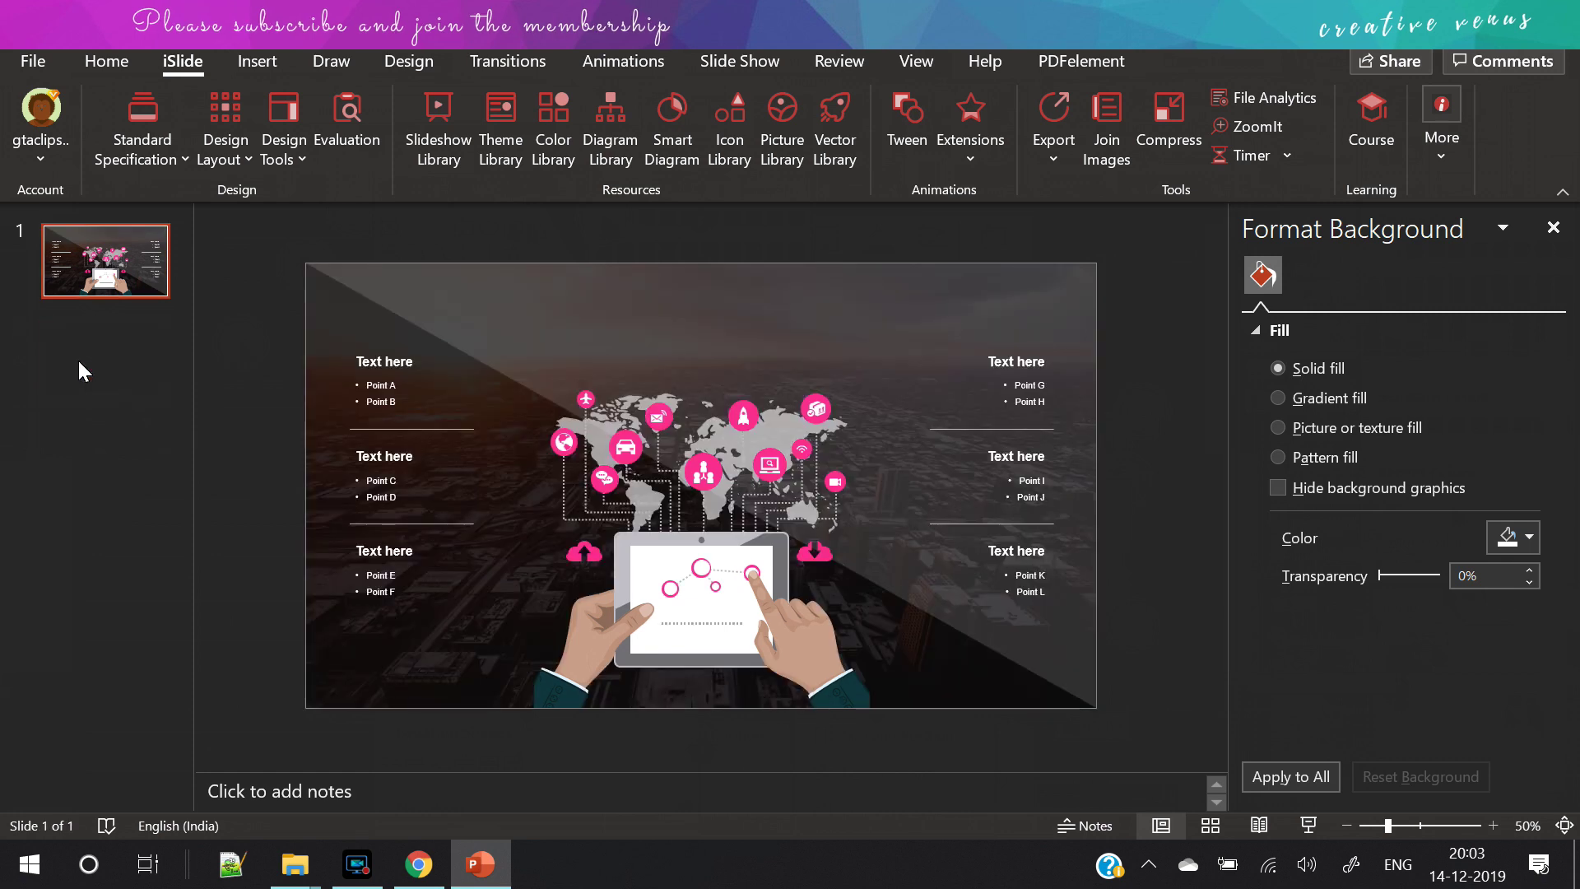
# Step: Add a wide text box above the world map with the title "Company outreach and Potential"
pyautogui.click(257, 63)
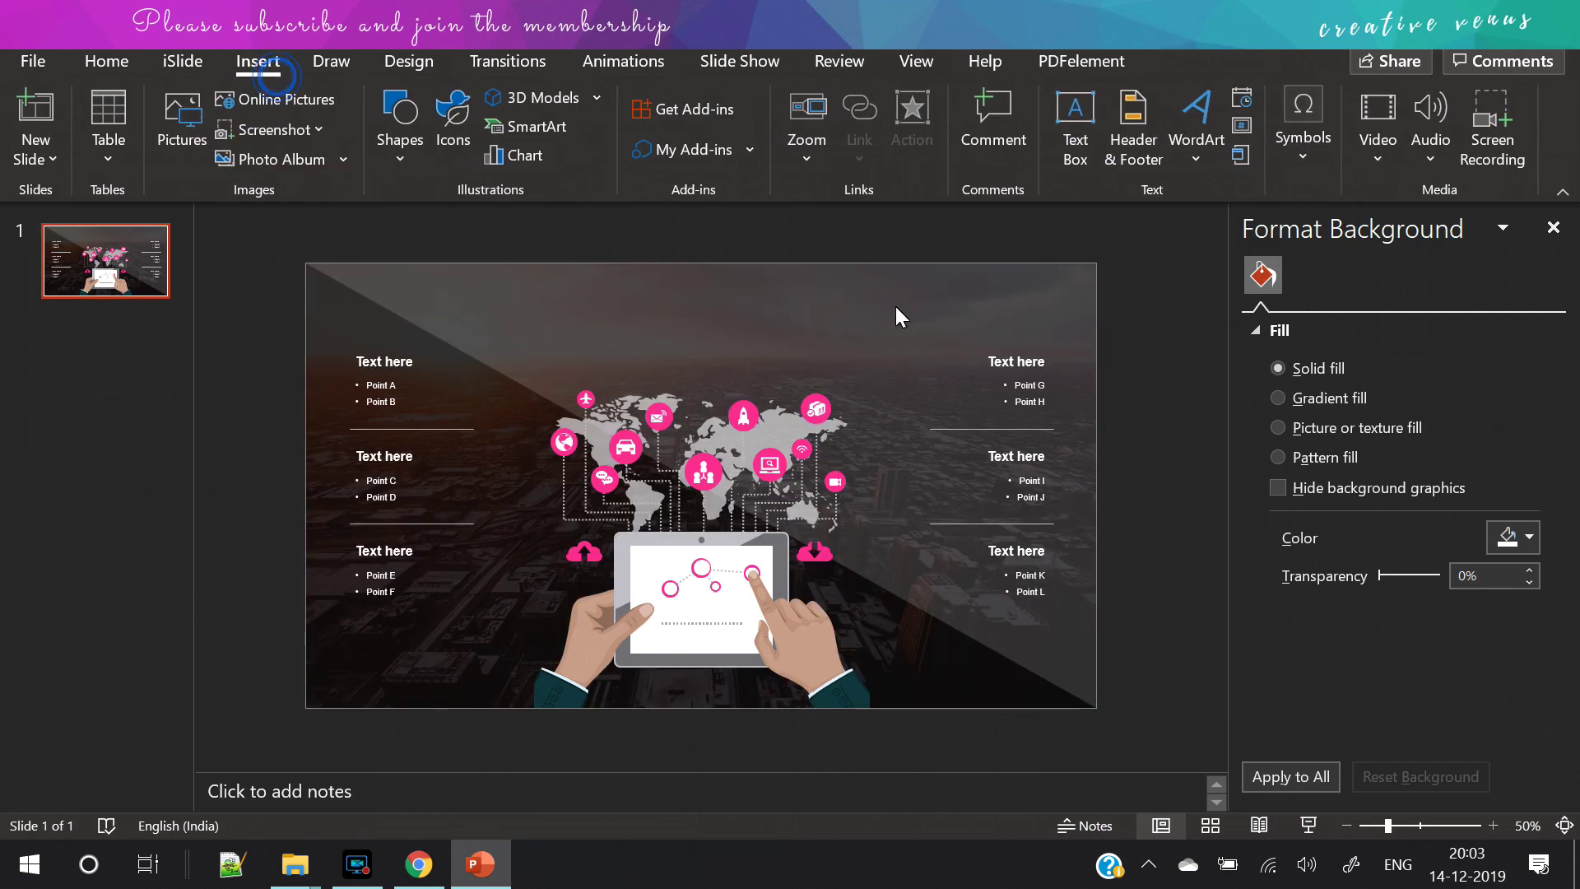
pyautogui.click(1078, 152)
pyautogui.moveTo(462, 289); pyautogui.dragTo(936, 328)
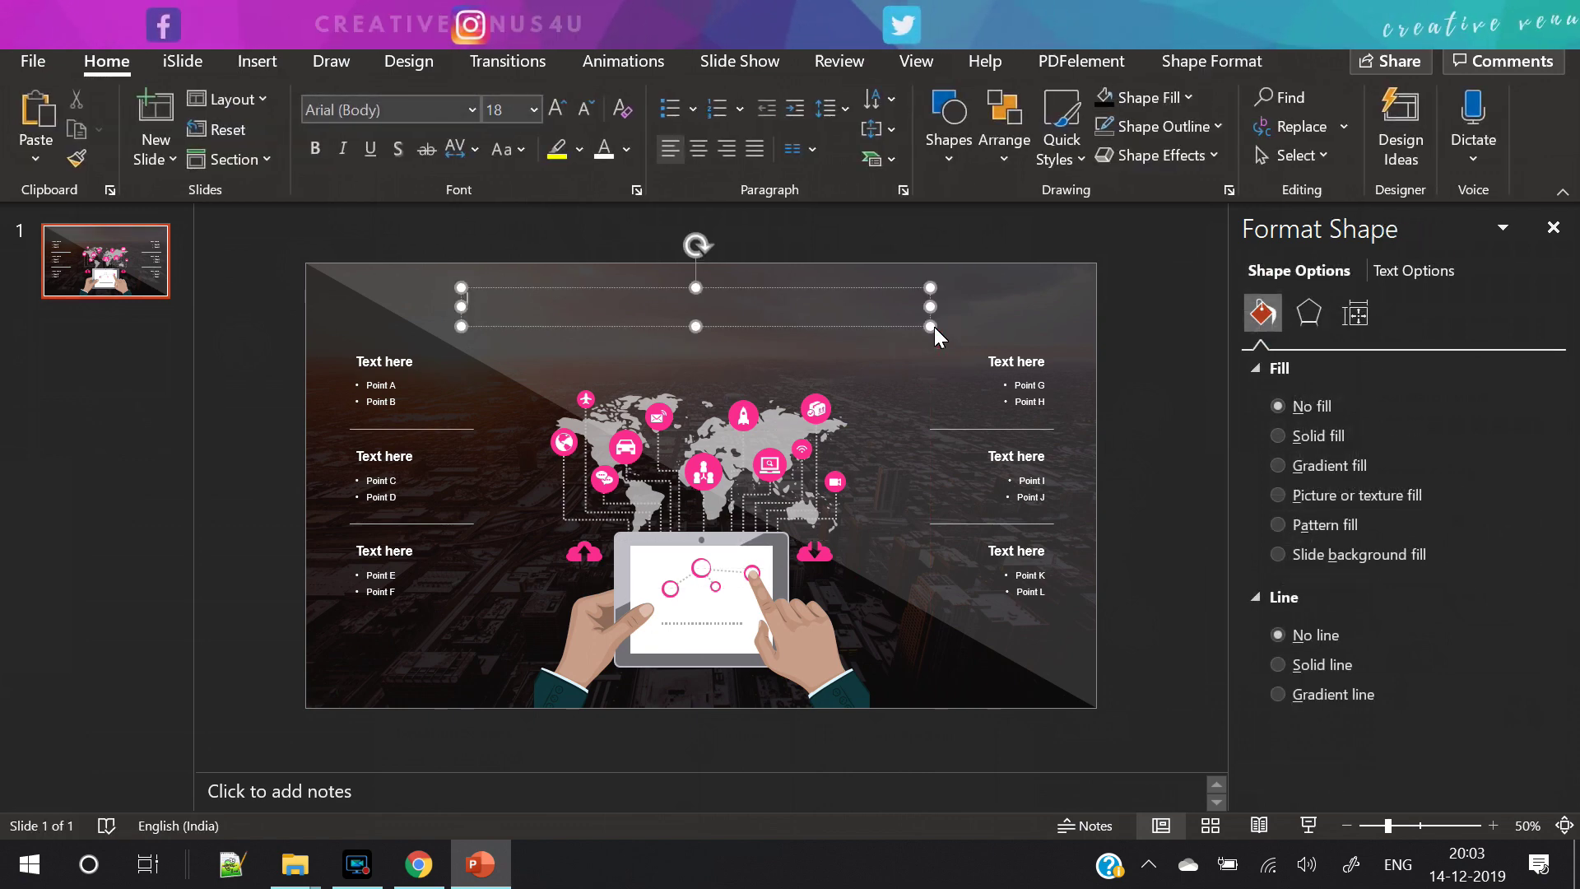
pyautogui.write('com')
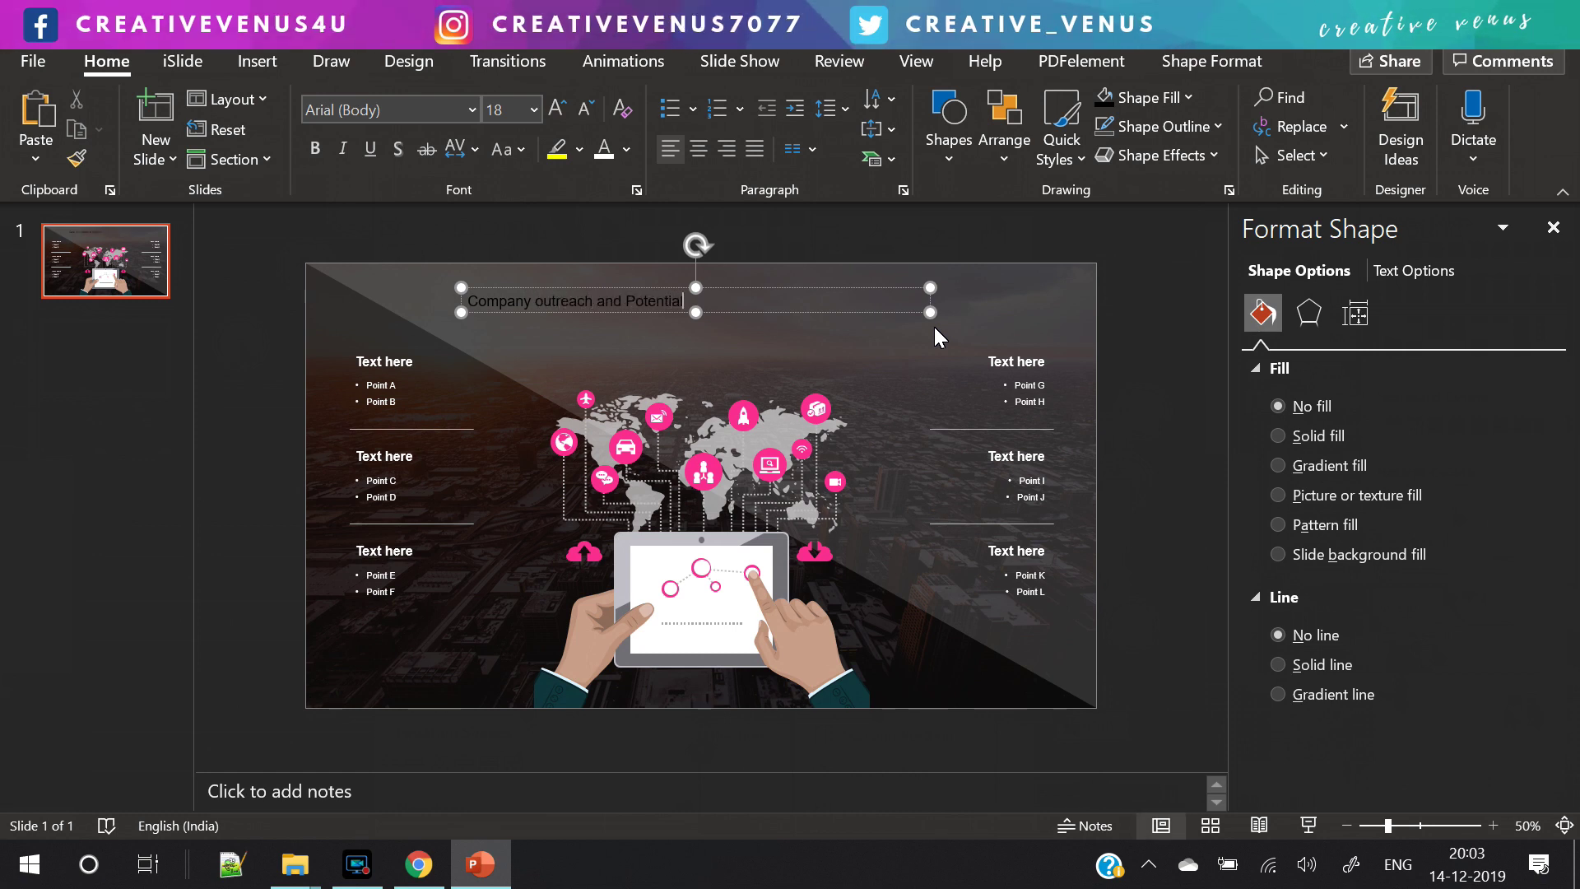
# Step: Select the whole title text and open its font name for editing
pyautogui.hotkey('ctrl', 'a')
pyautogui.click(431, 107)
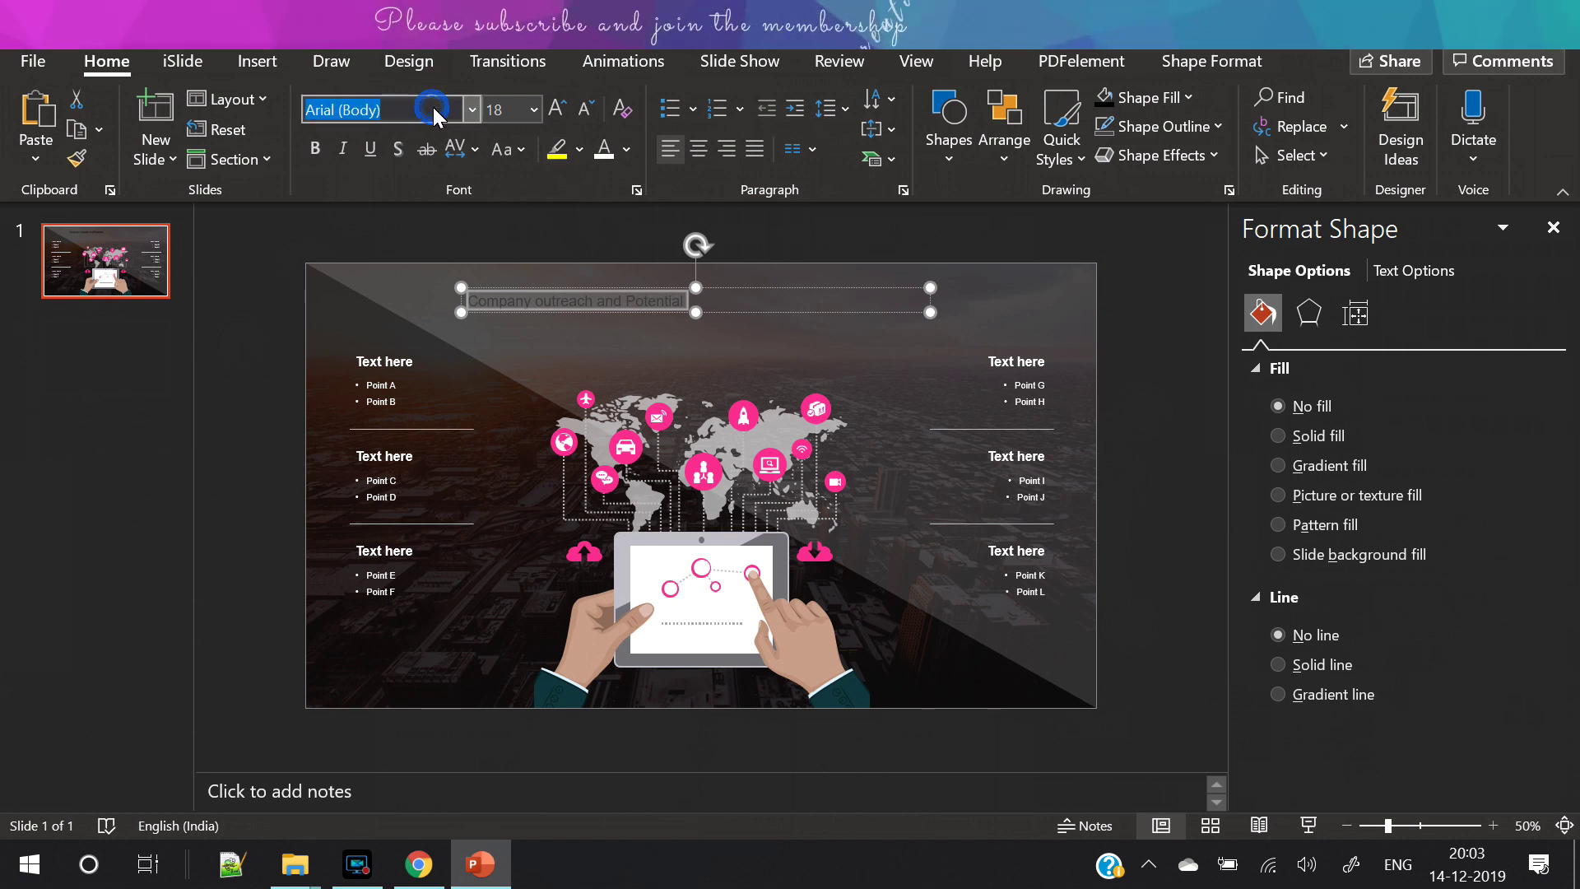